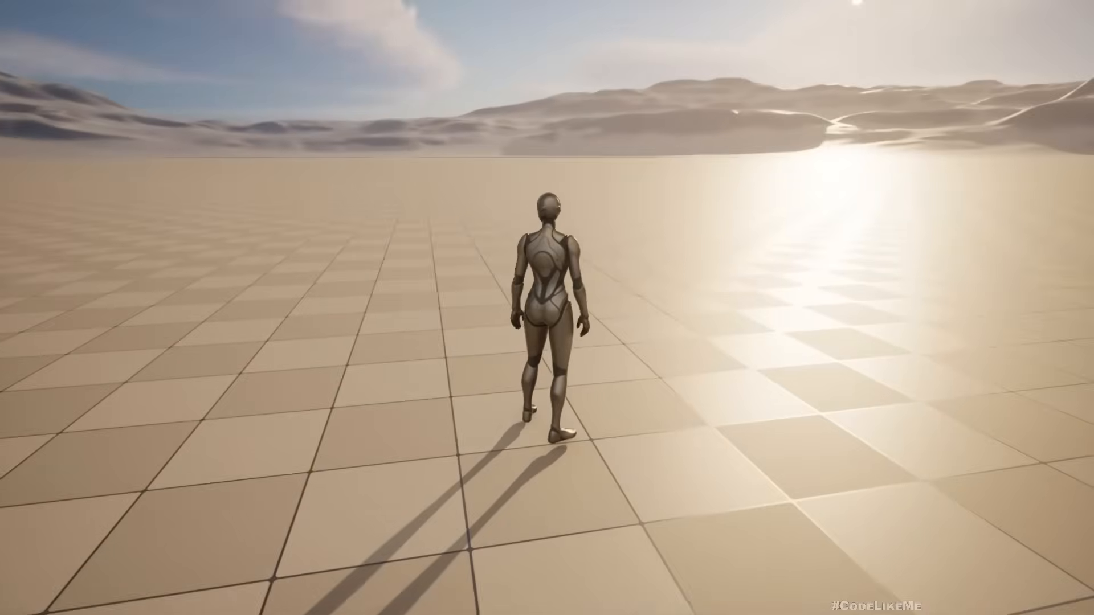
Step: Play-test the character by running it around the level, end the play session, and return to the full editor layout
key("w")
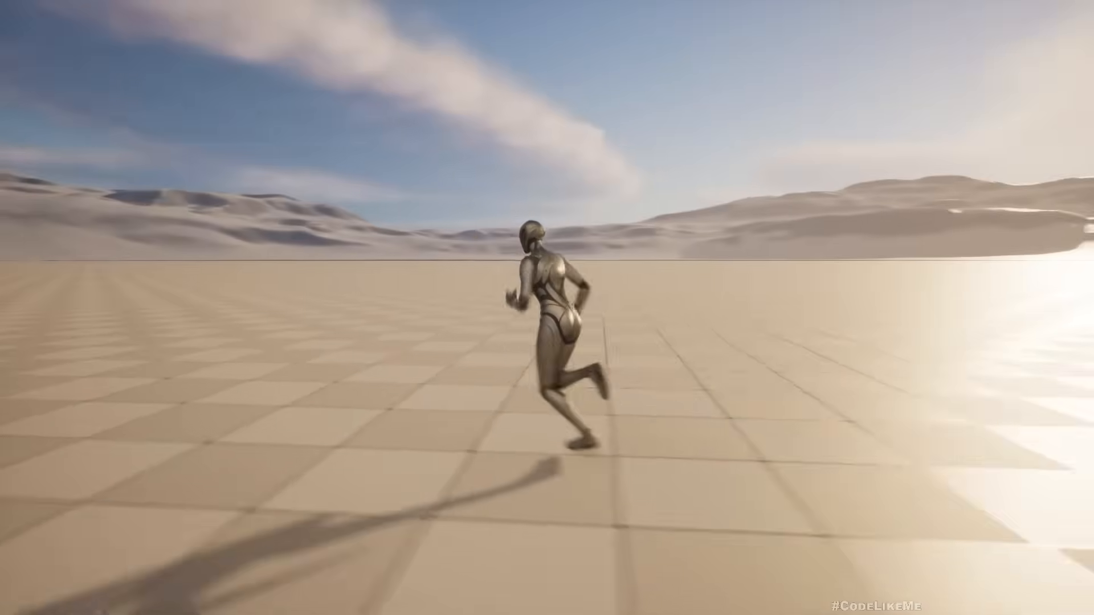
key("d")
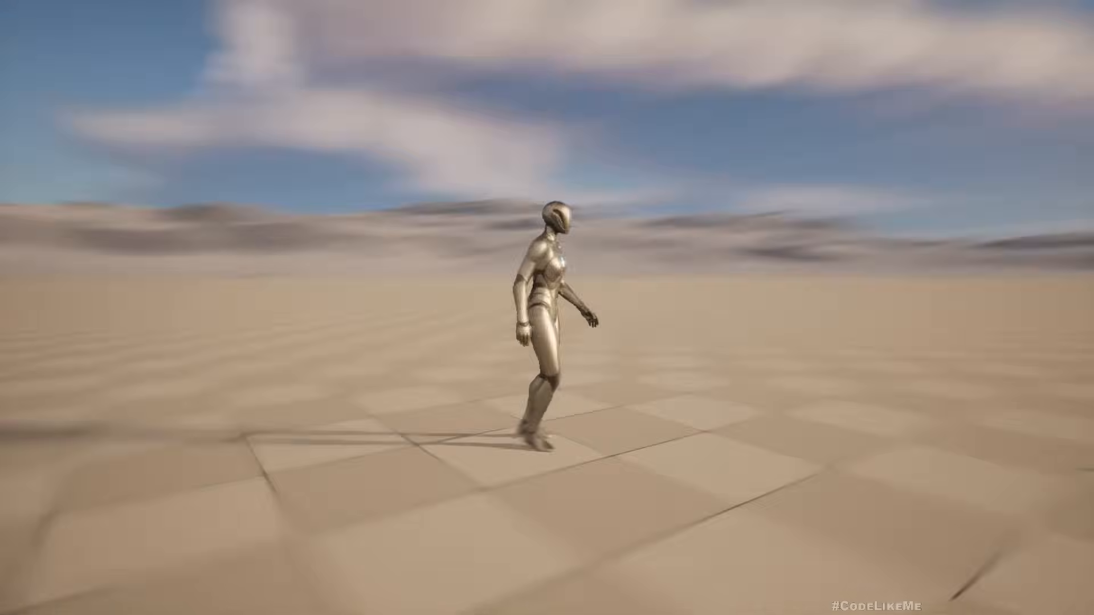
key("Escape")
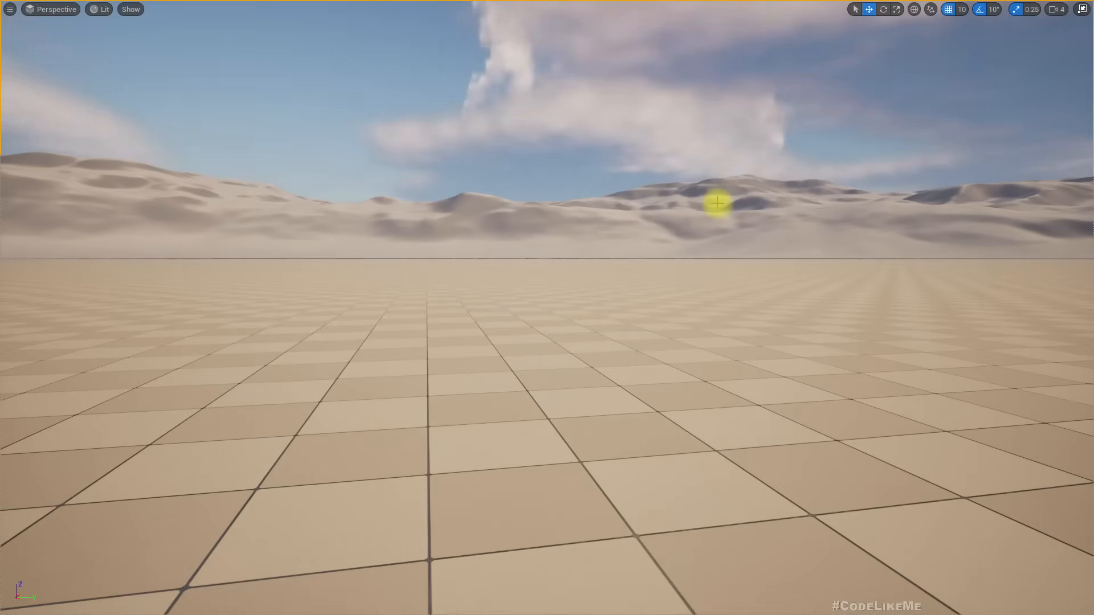
key("alt+Tab")
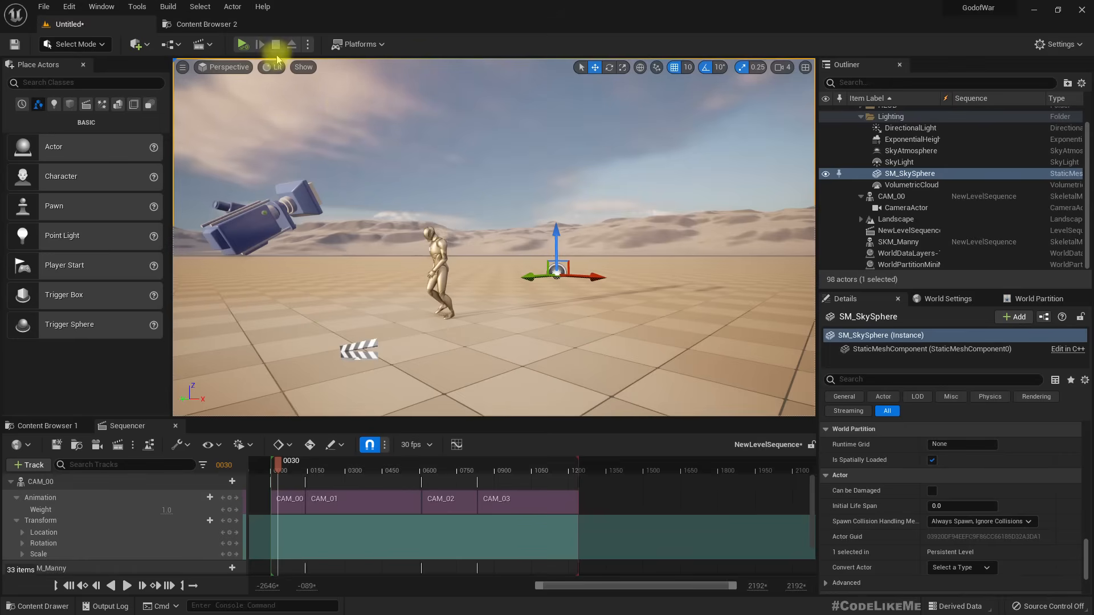
Step: Simulate the level, examine the animated character from several viewpoints, and stop the simulation
left_click(242, 44)
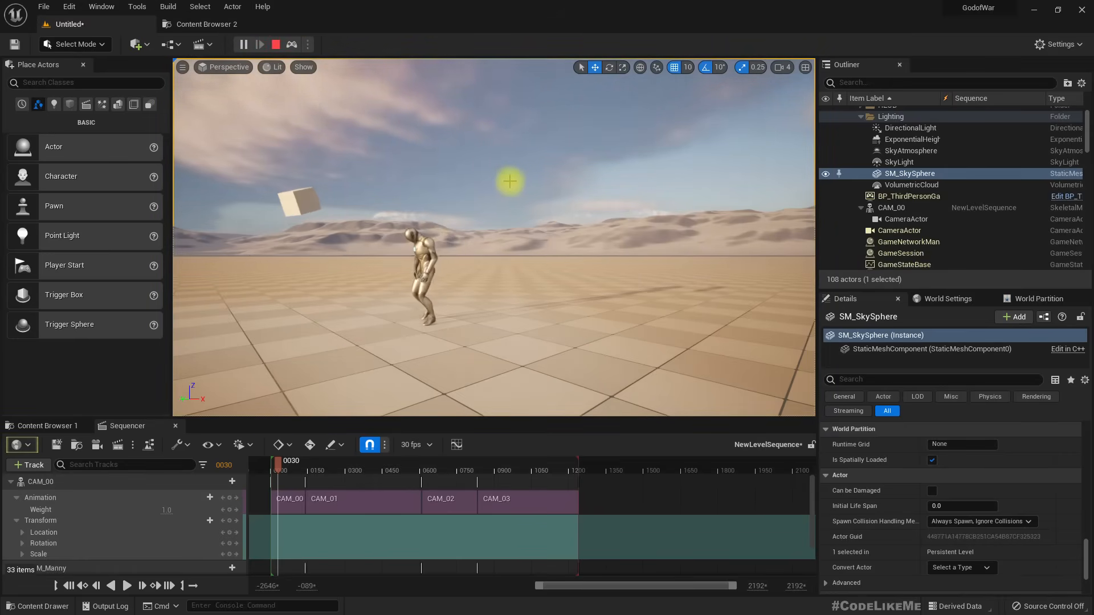
right_click_drag(510, 181, 356, 193)
key("w")
key("d")
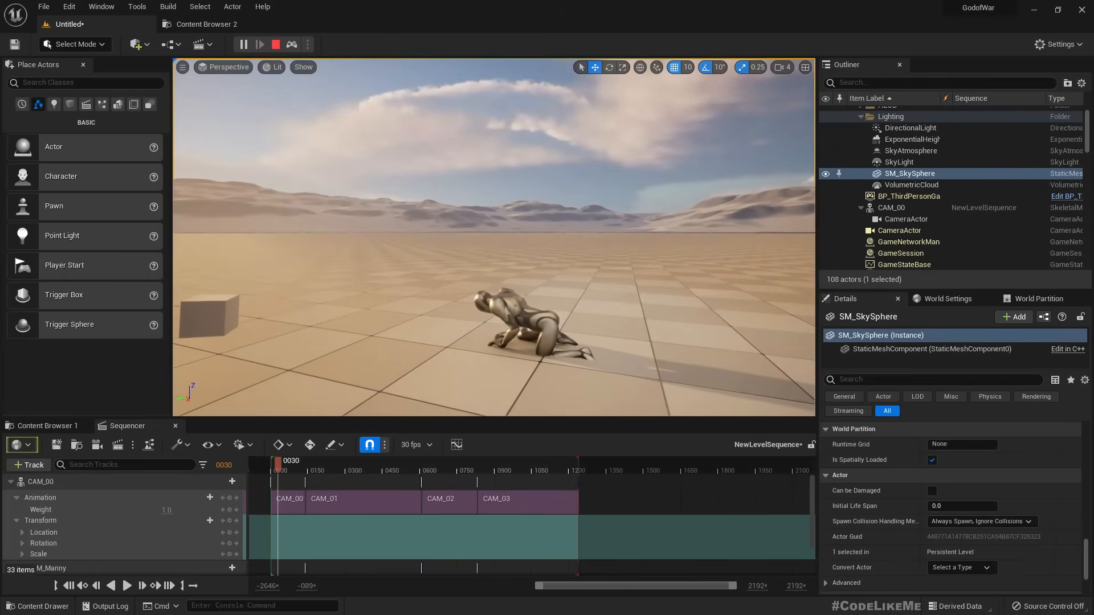
key("d")
right_click_drag(355, 192, 314, 205)
key("a")
right_click_drag(501, 181, 621, 186)
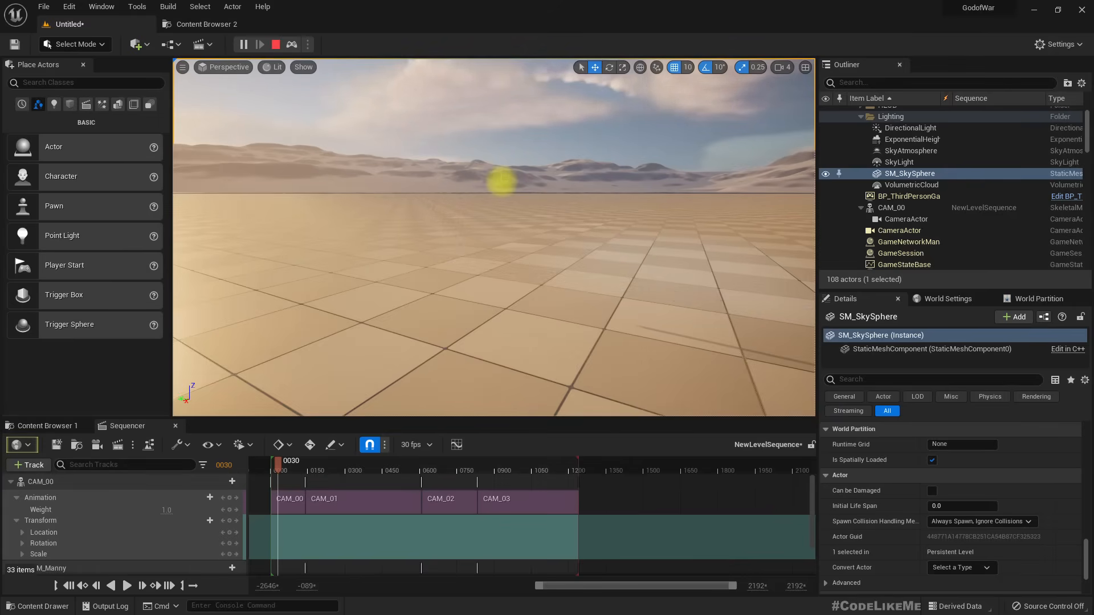
key("Escape")
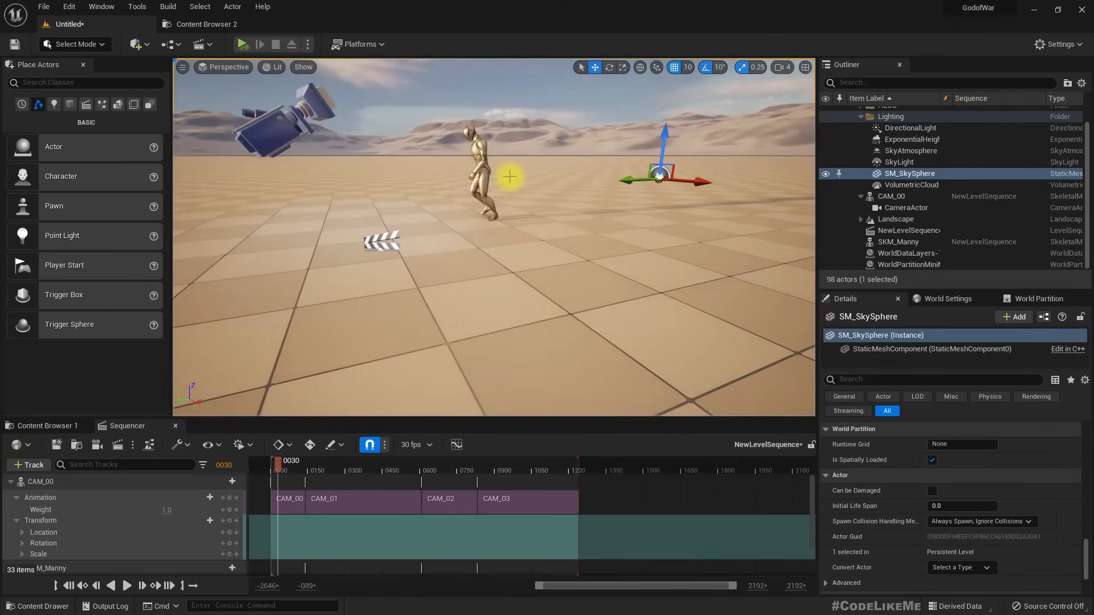
Step: Play the level in Selected Viewport mode and stop the play session
left_click(308, 44)
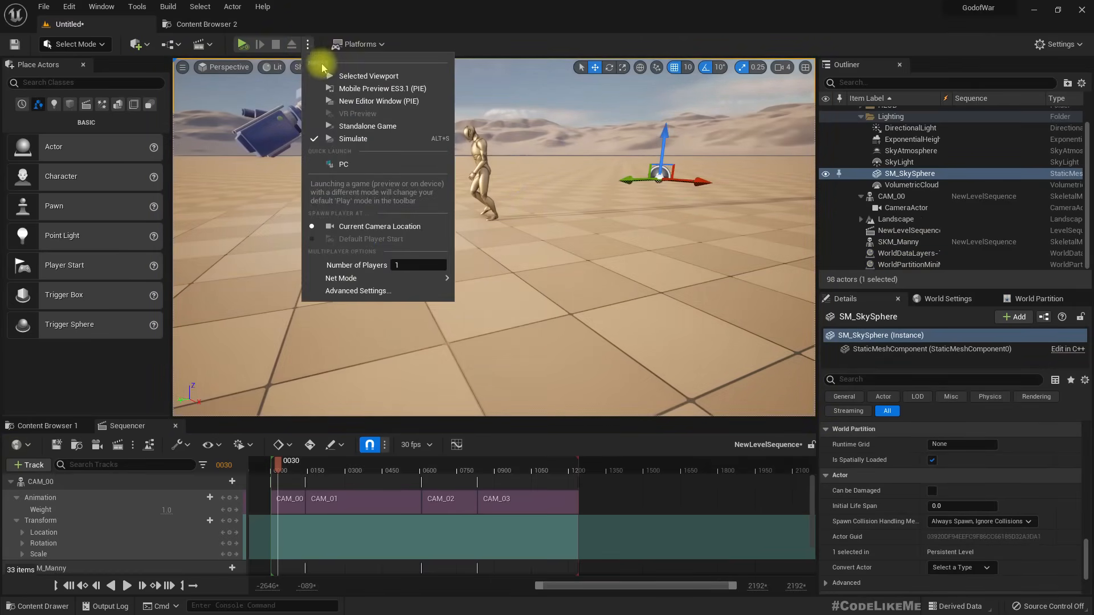
left_click(328, 80)
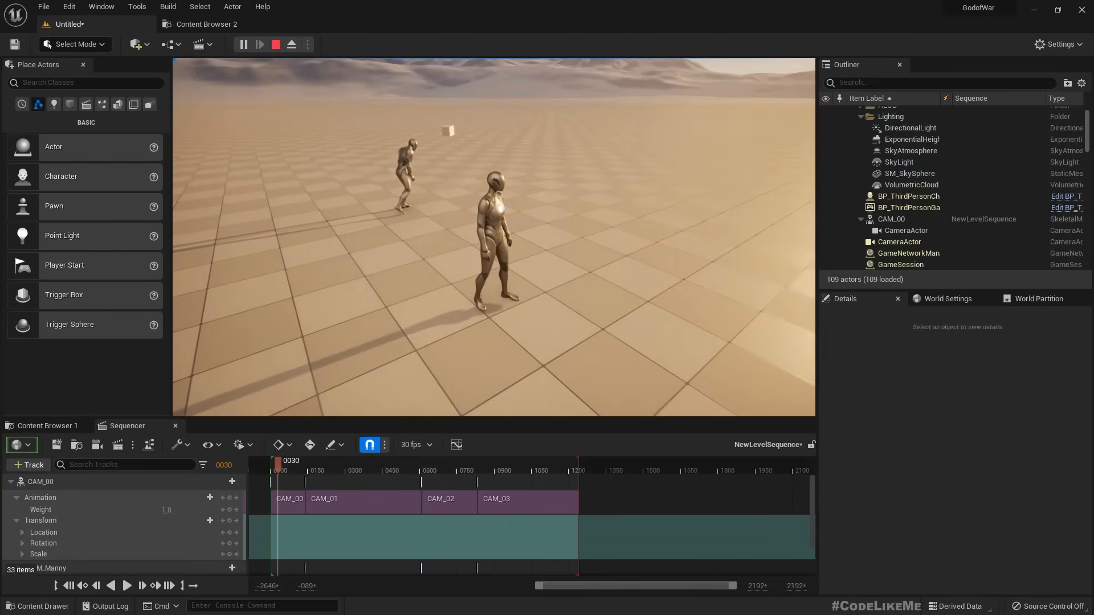
key("Escape")
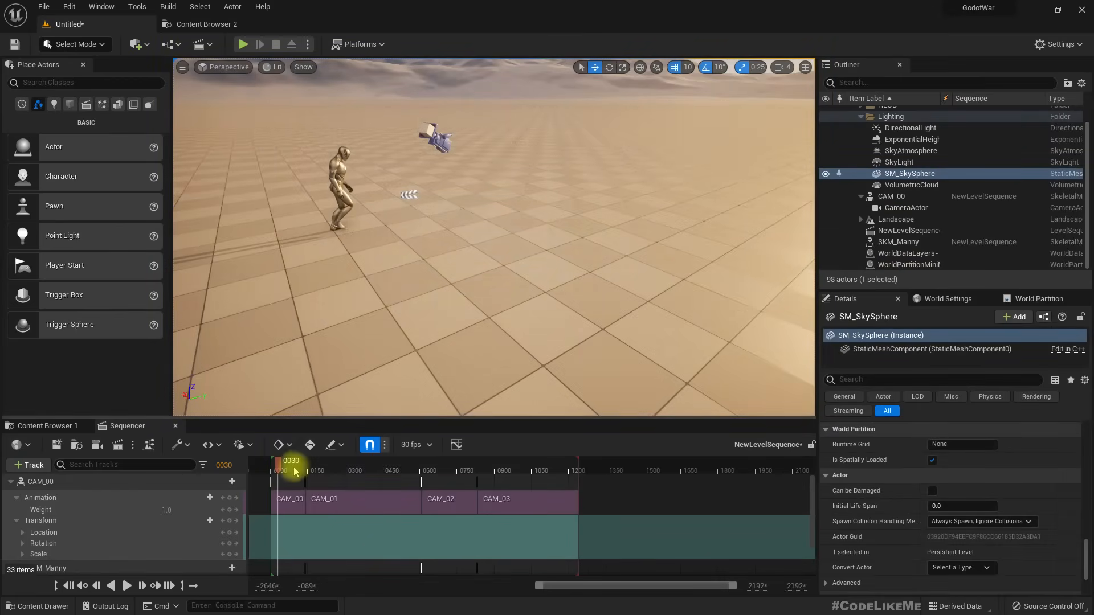
Step: Move the sequence playhead to frame -035 and pilot the CameraActor attached to CAM_00
mouse_move(279, 470)
left_mouse_down()
mouse_move(600, 468)
mouse_move(262, 459)
mouse_move(606, 456)
mouse_move(263, 465)
left_mouse_up()
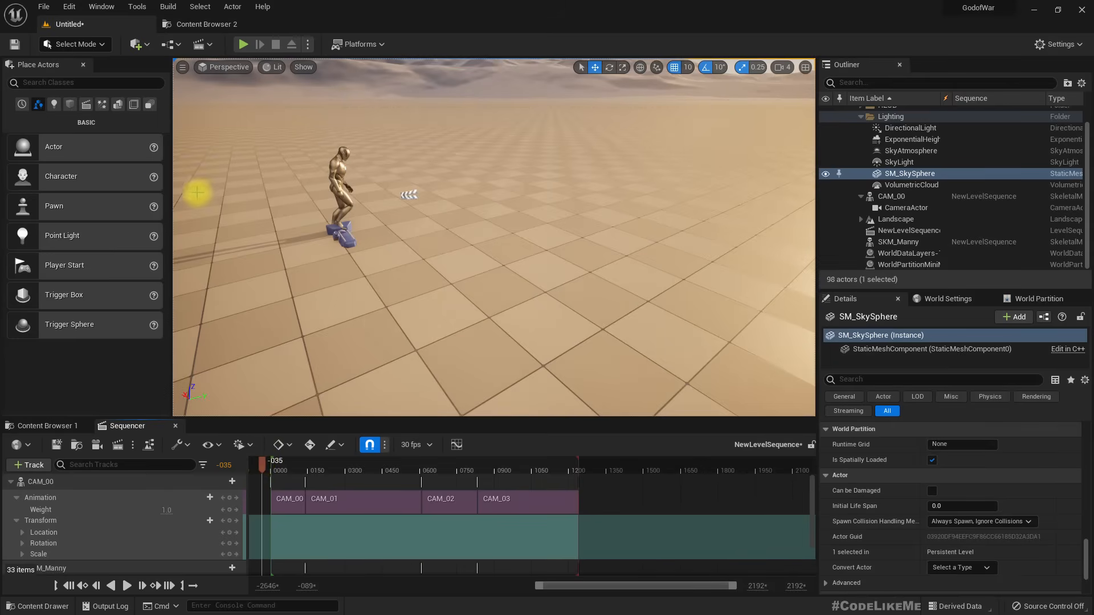
left_click(212, 69)
left_click(344, 241)
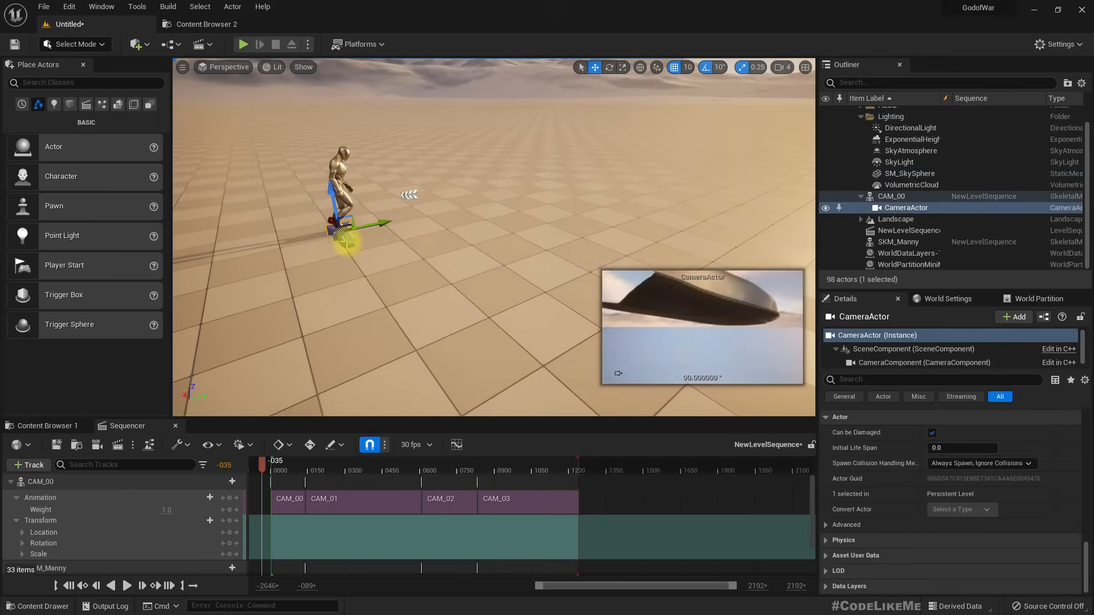
left_click(188, 67)
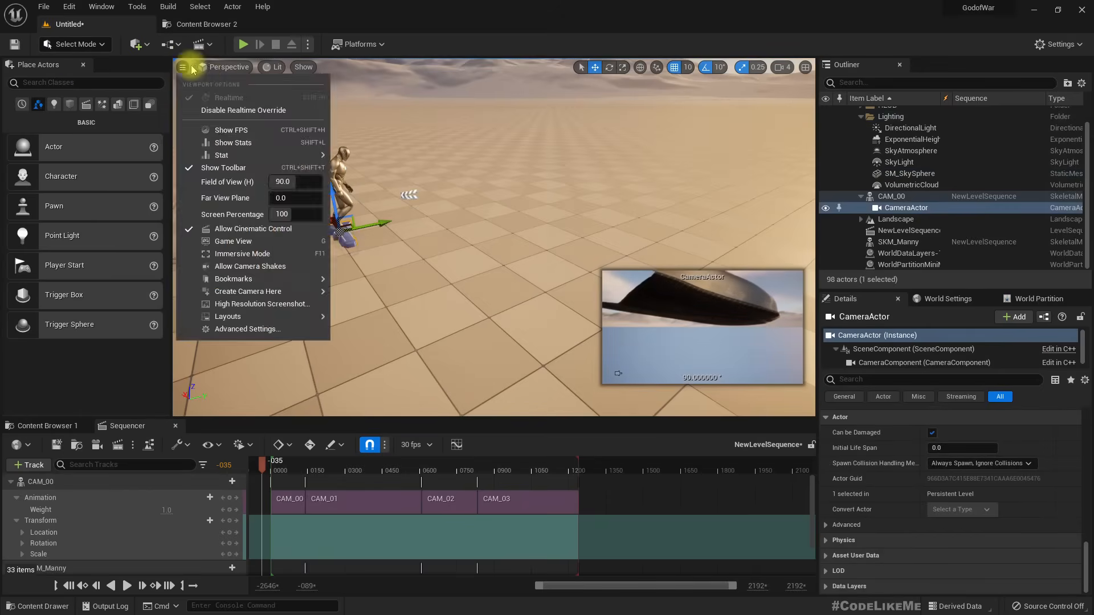
left_click(221, 68)
left_click(250, 193)
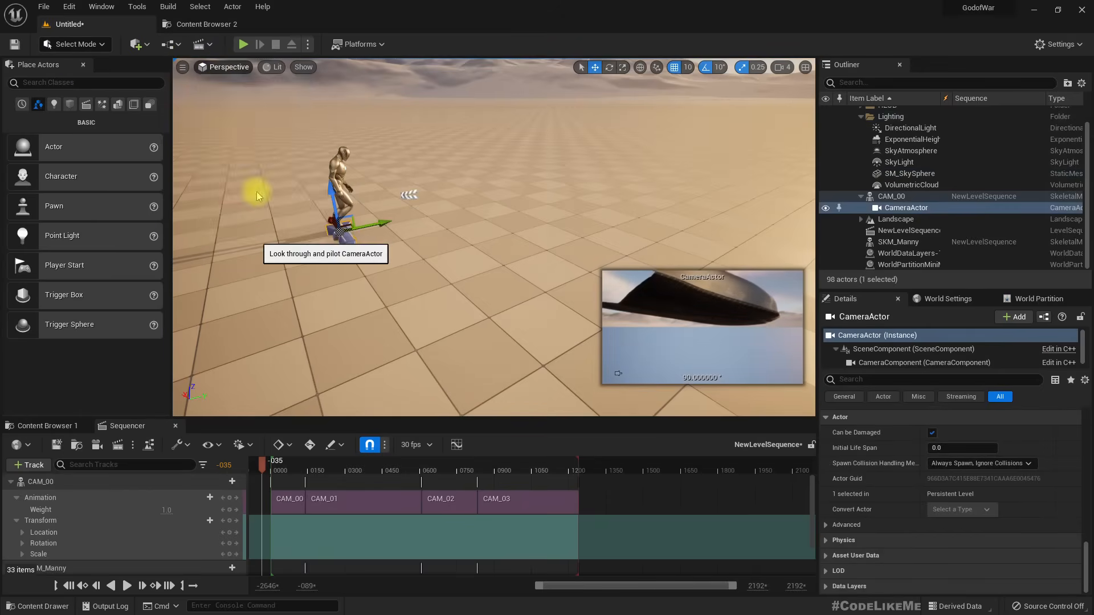
Step: Run the level in Simulate mode while piloting CameraActor, and stop the simulation
left_click(307, 44)
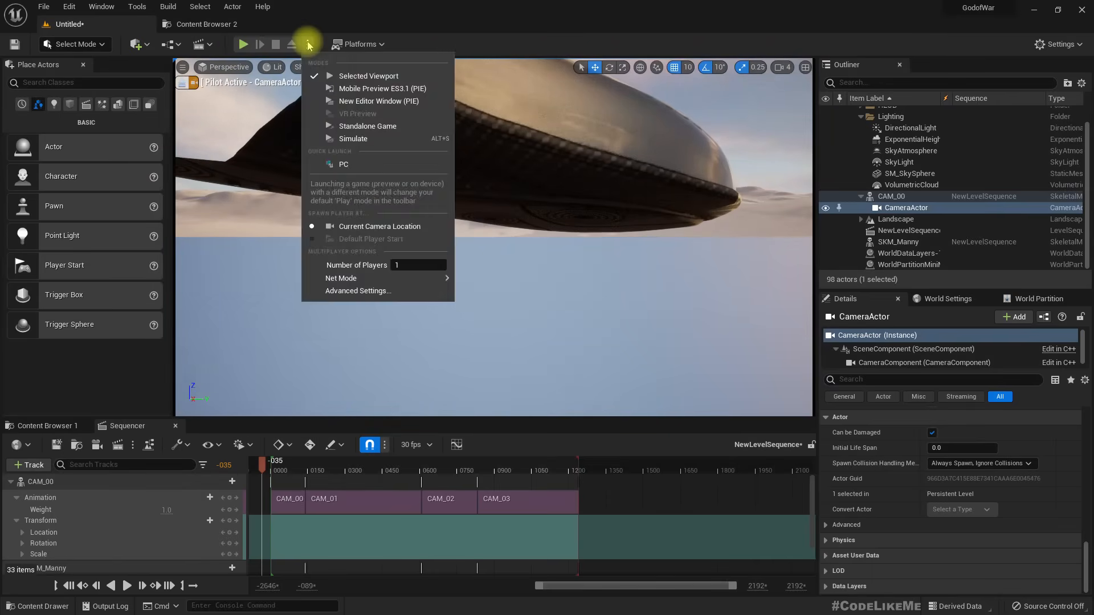
left_click(368, 141)
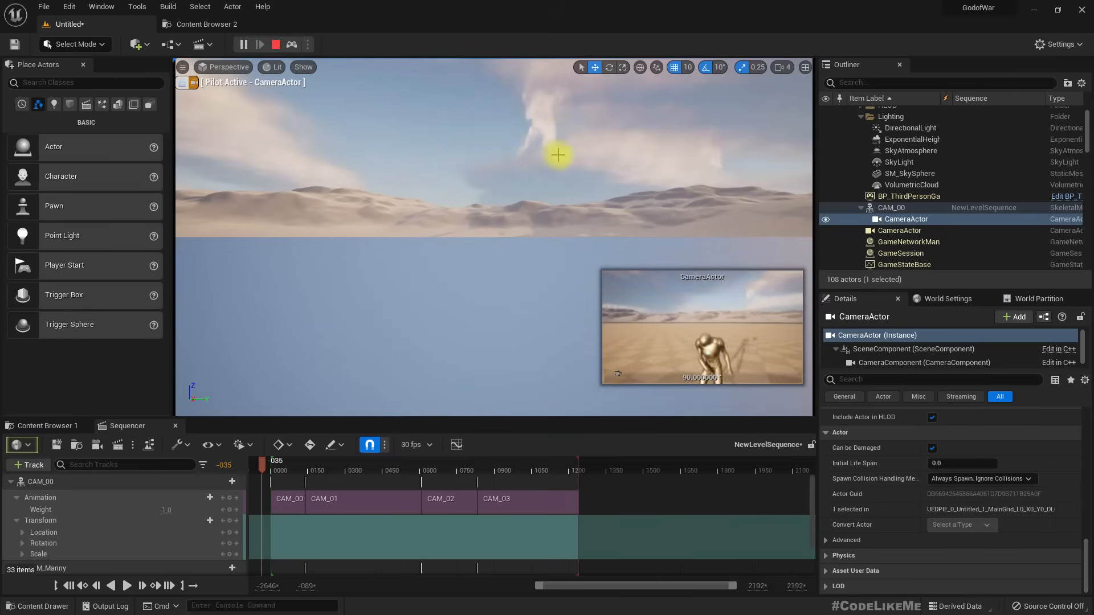
left_click(449, 123)
key("Escape")
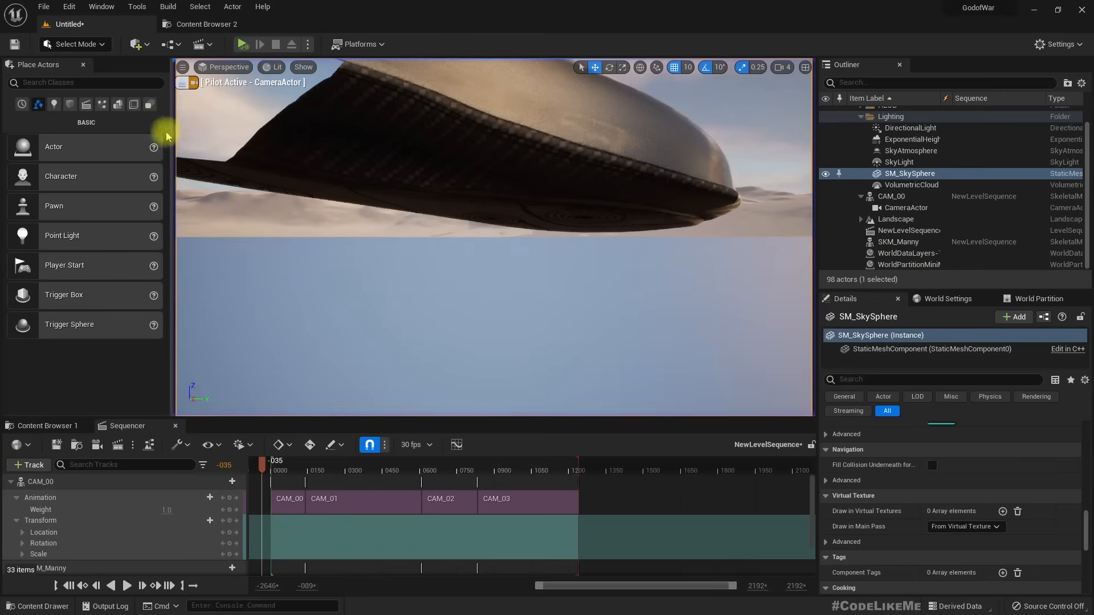
Step: Move the sequence playhead to frame 0247 and look through CameraActor in the viewport
right_click_drag(429, 150, 415, 207)
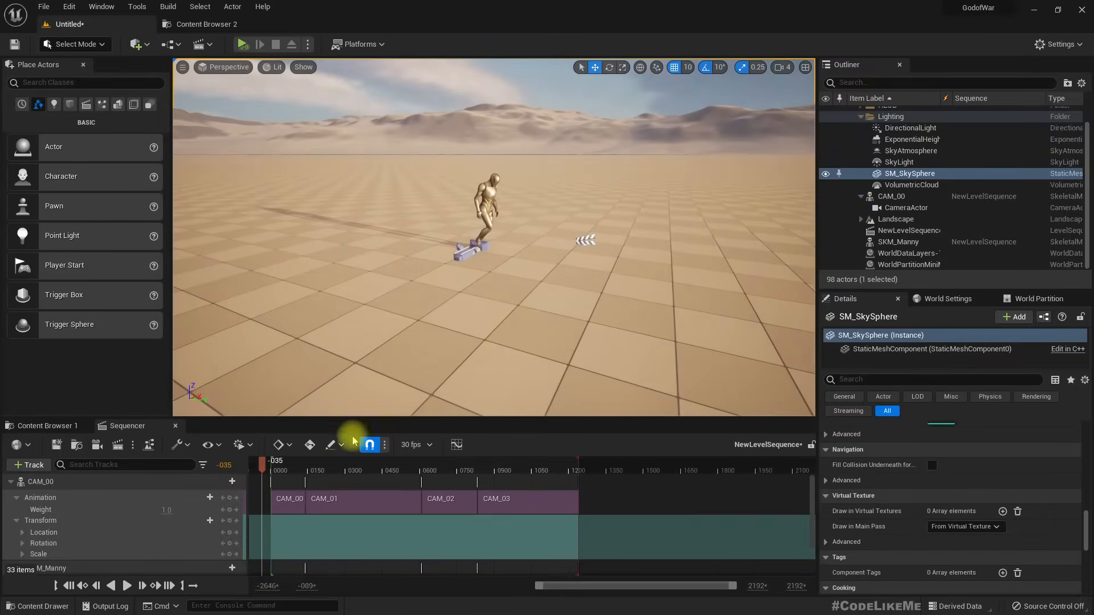
left_click_drag(263, 467, 331, 462)
left_click(632, 181)
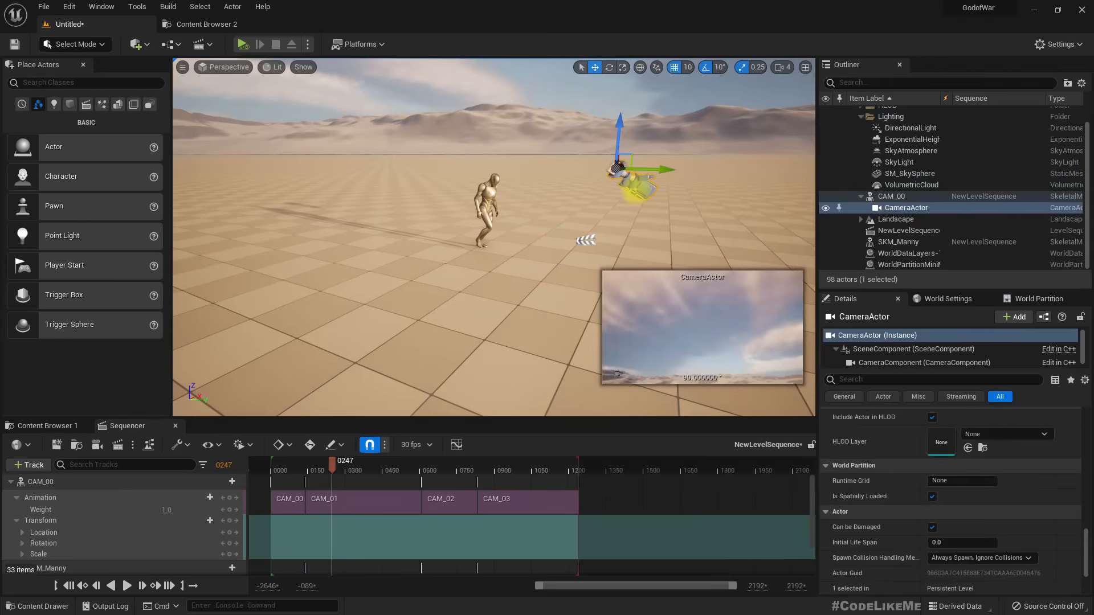
left_click(225, 67)
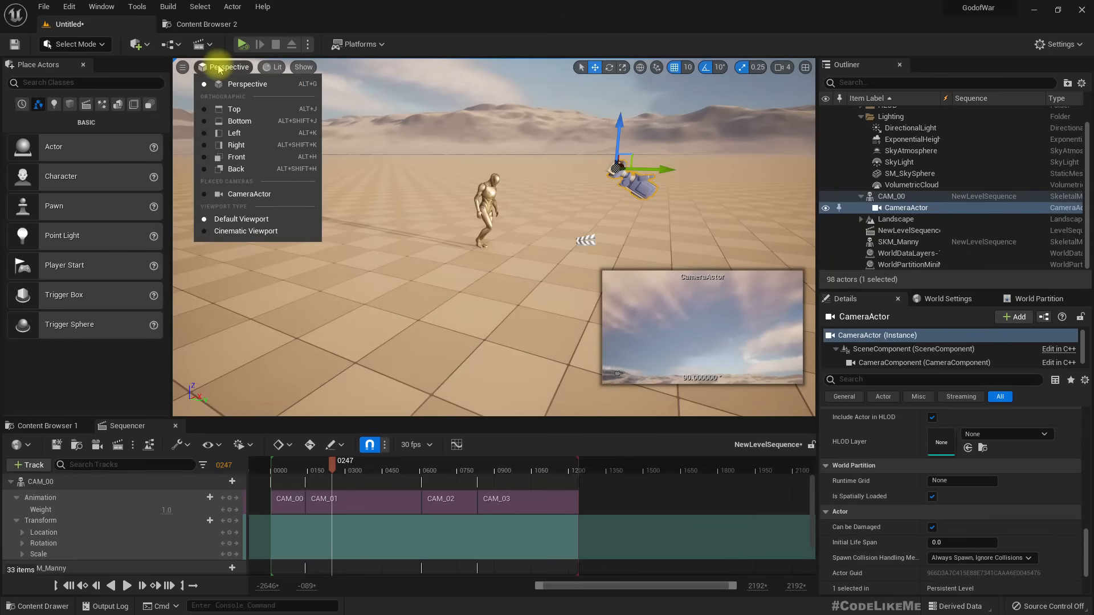
left_click(183, 68)
left_click(211, 67)
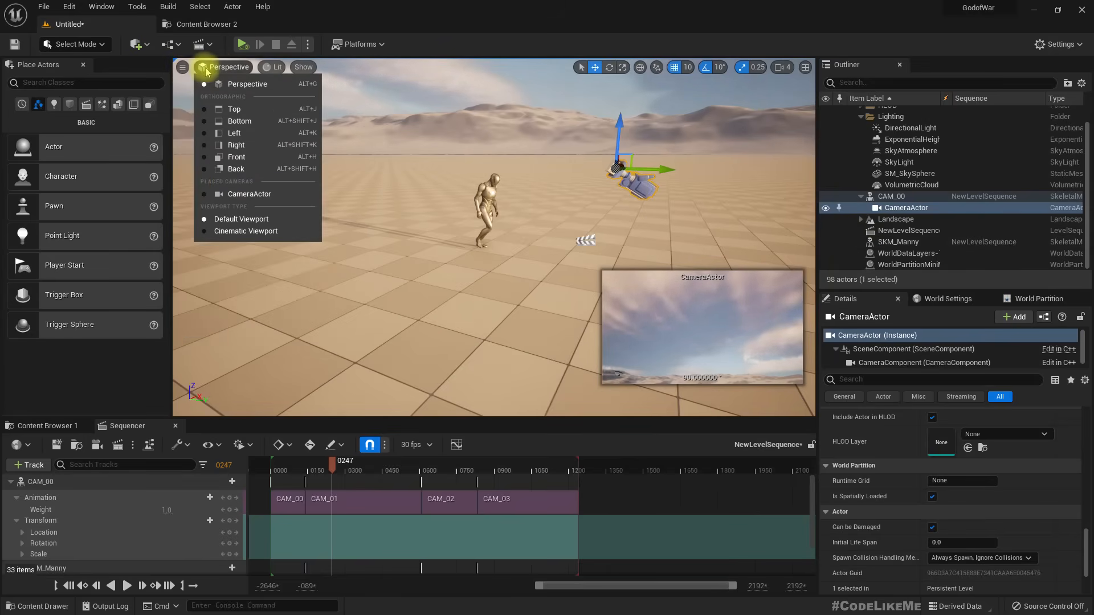
left_click(245, 195)
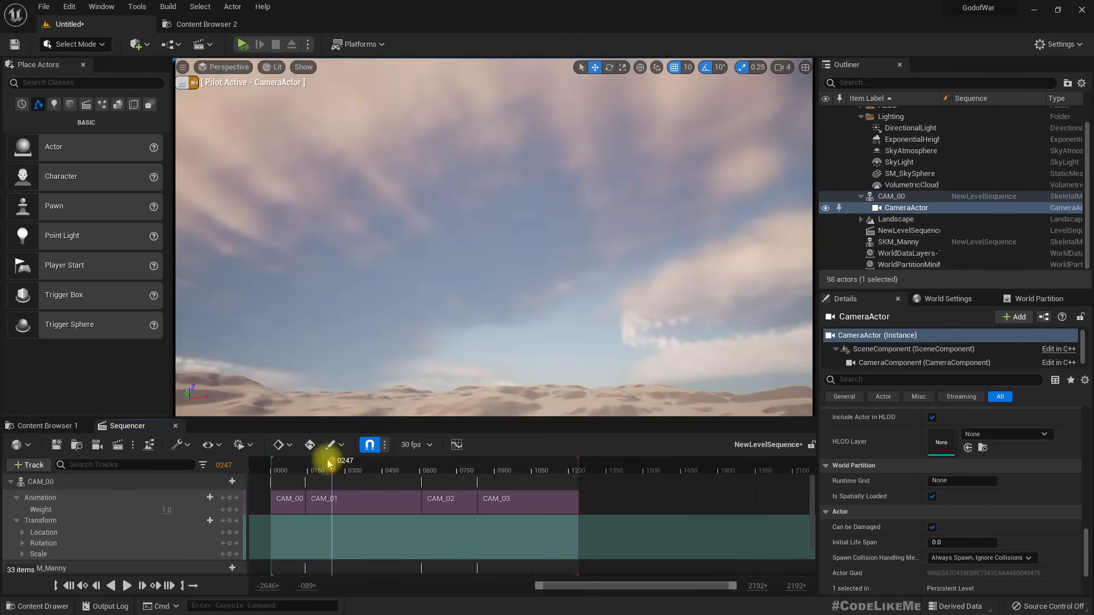
Step: Play the level sequence from frame -073 through CameraActor with the viewport in immersive full screen, and restore the normal layout
left_click_drag(328, 465, 261, 462)
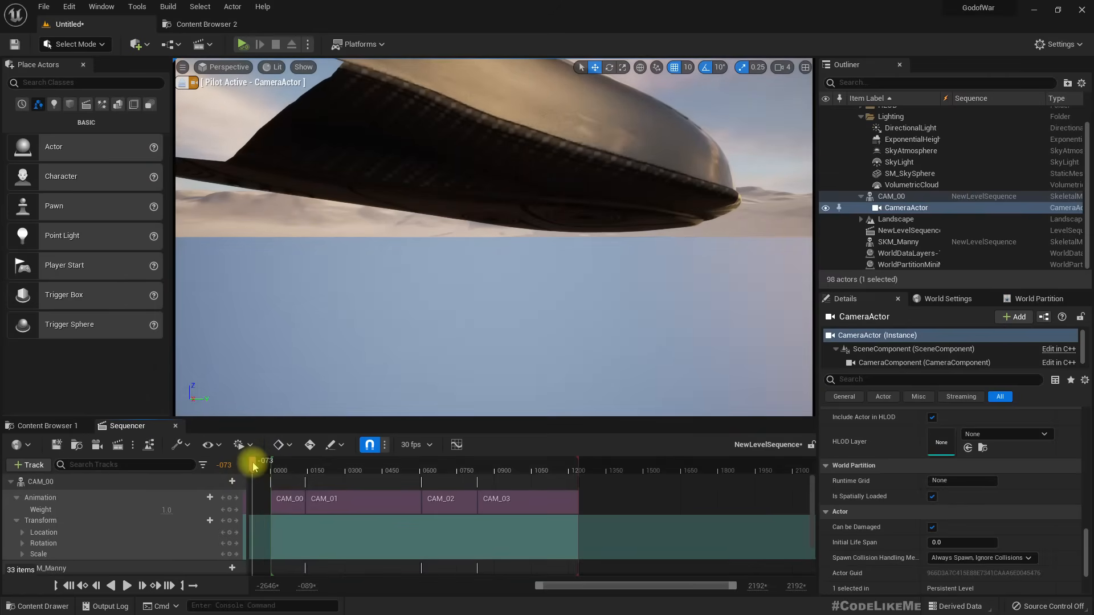
key("space")
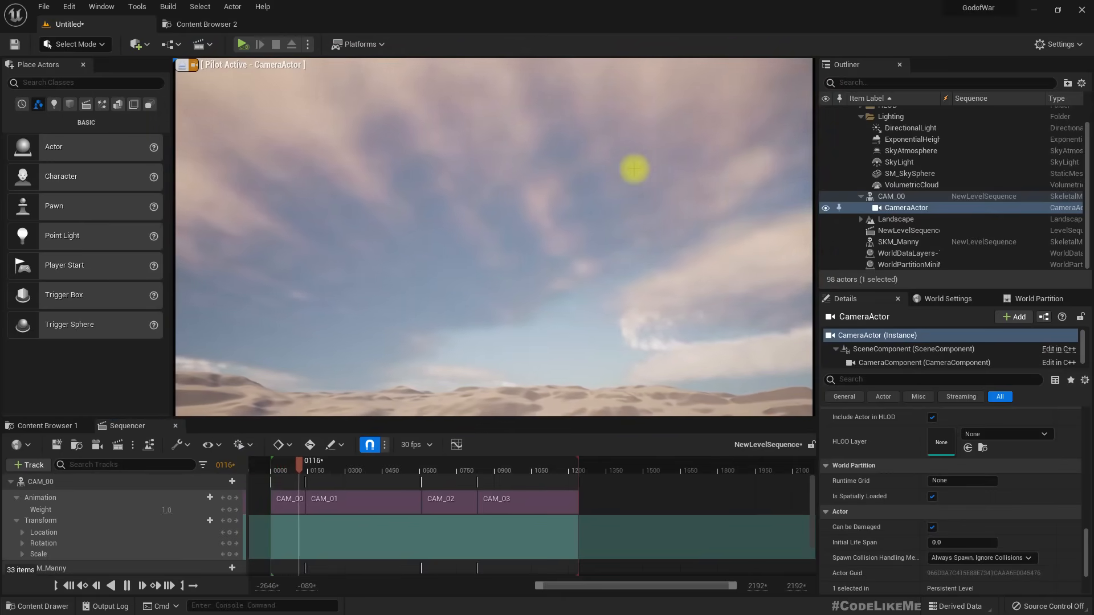
key("F11")
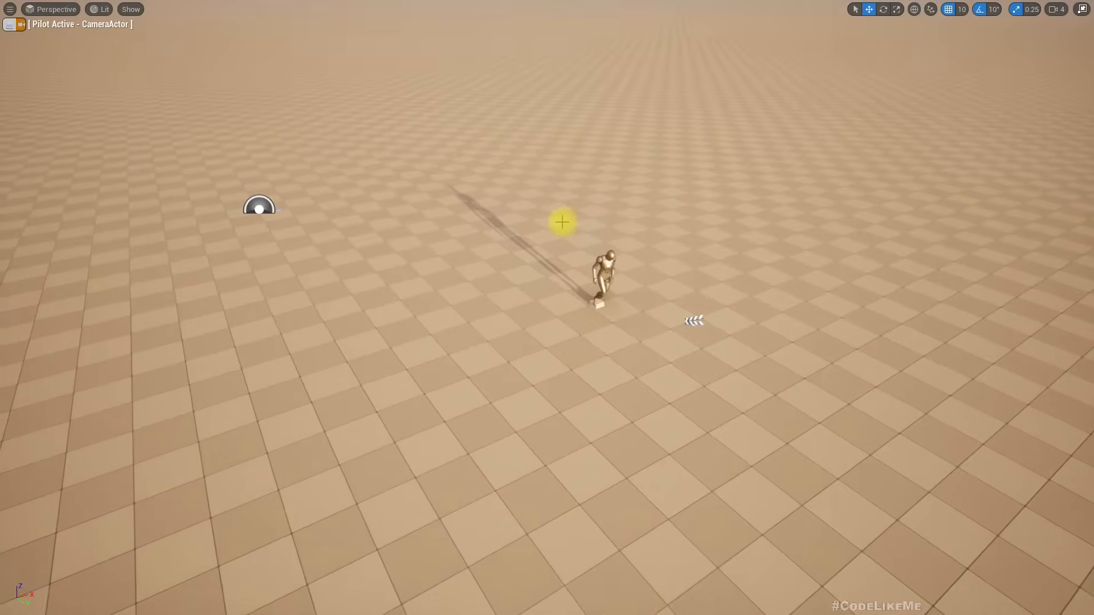
key("F11")
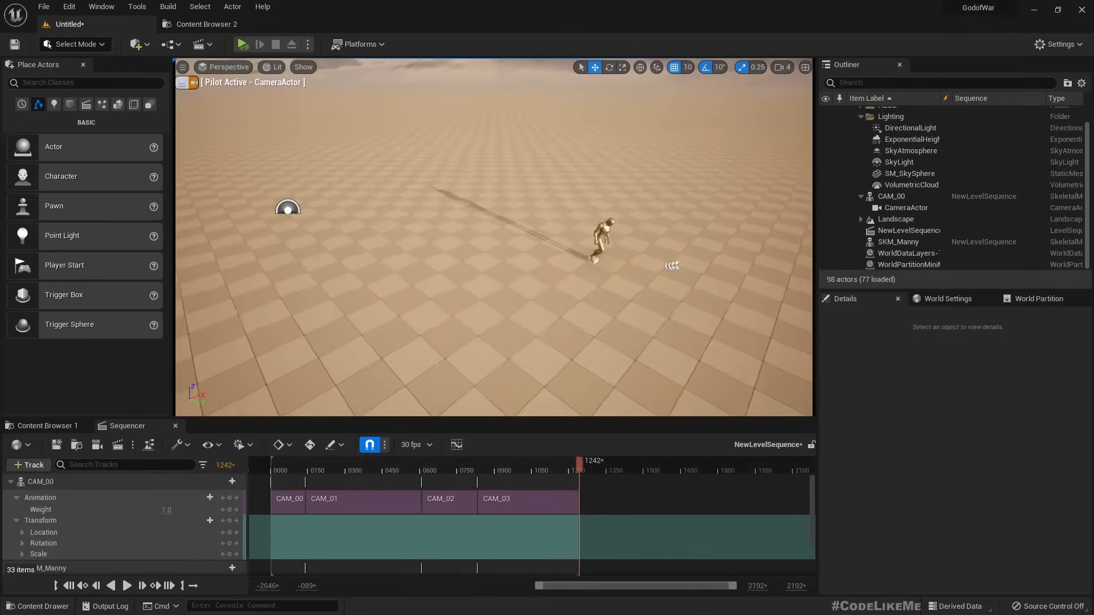
Step: Locate the default pawn class asset from the world's game mode settings and place BP_ThirdPersonCharacter in the level beside the mannequin
left_click(942, 307)
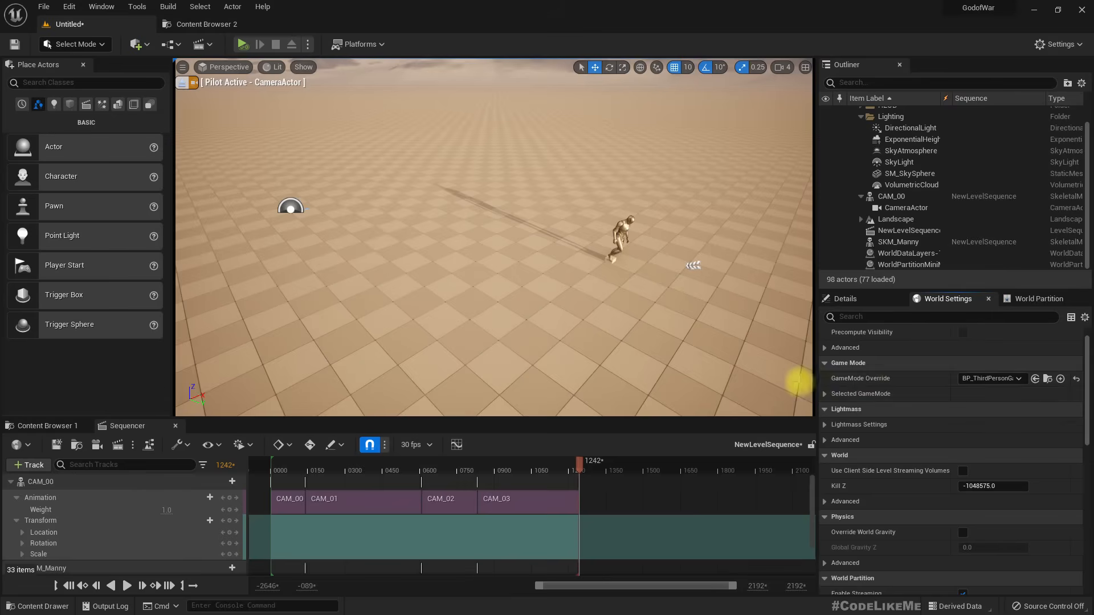
left_click(824, 394)
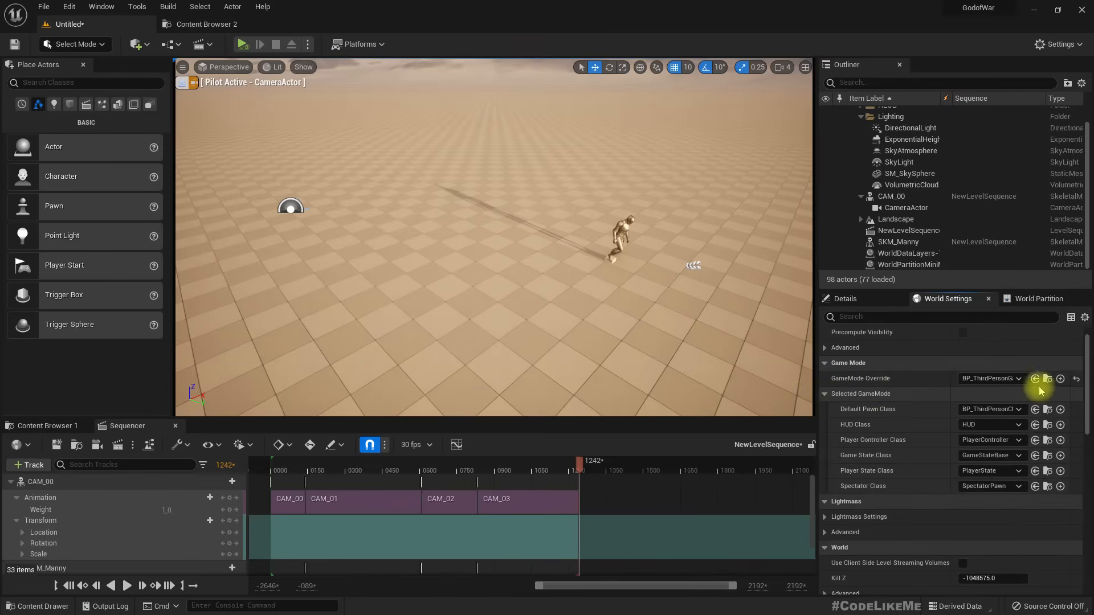
left_click(1048, 410)
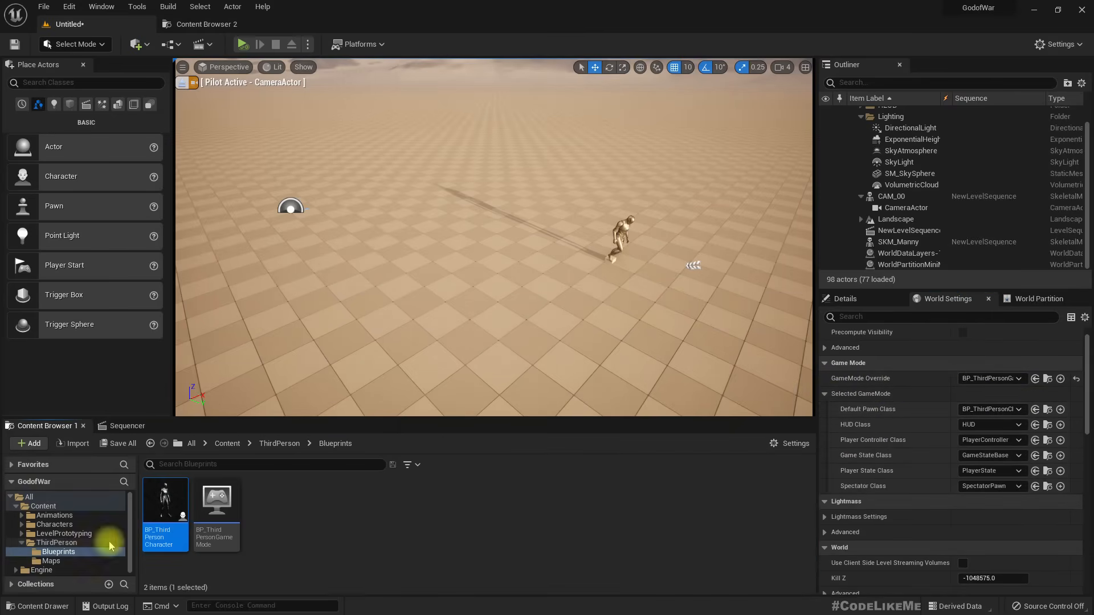
left_click_drag(161, 507, 546, 312)
left_click_drag(587, 278, 588, 280)
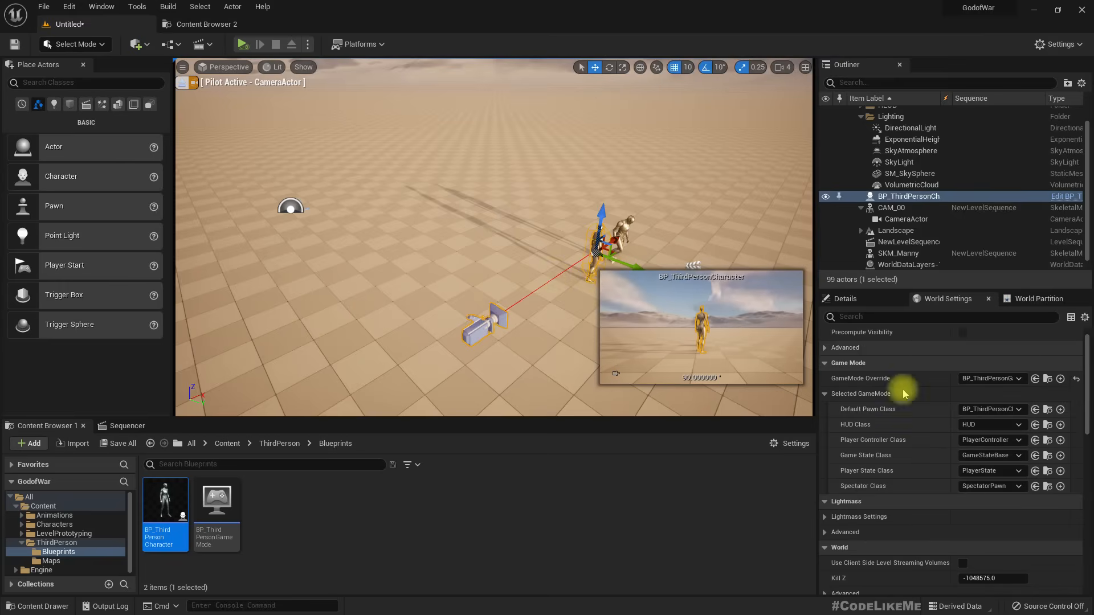
Step: Set the world's GameMode Override to GameMode
left_click(975, 379)
left_click(983, 459)
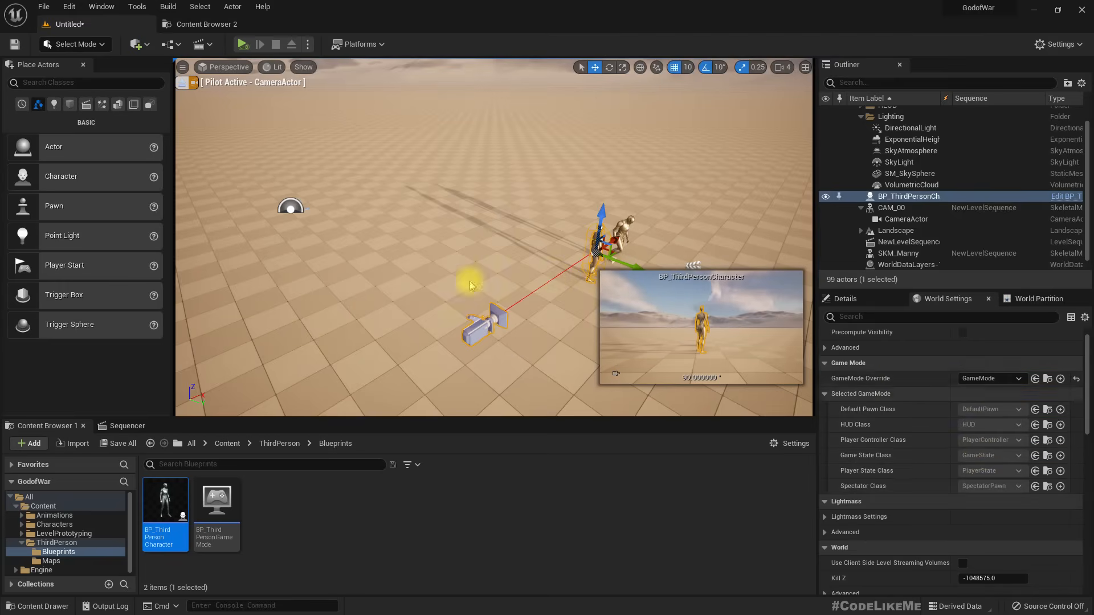
key("w")
right_click_drag(469, 281, 503, 274)
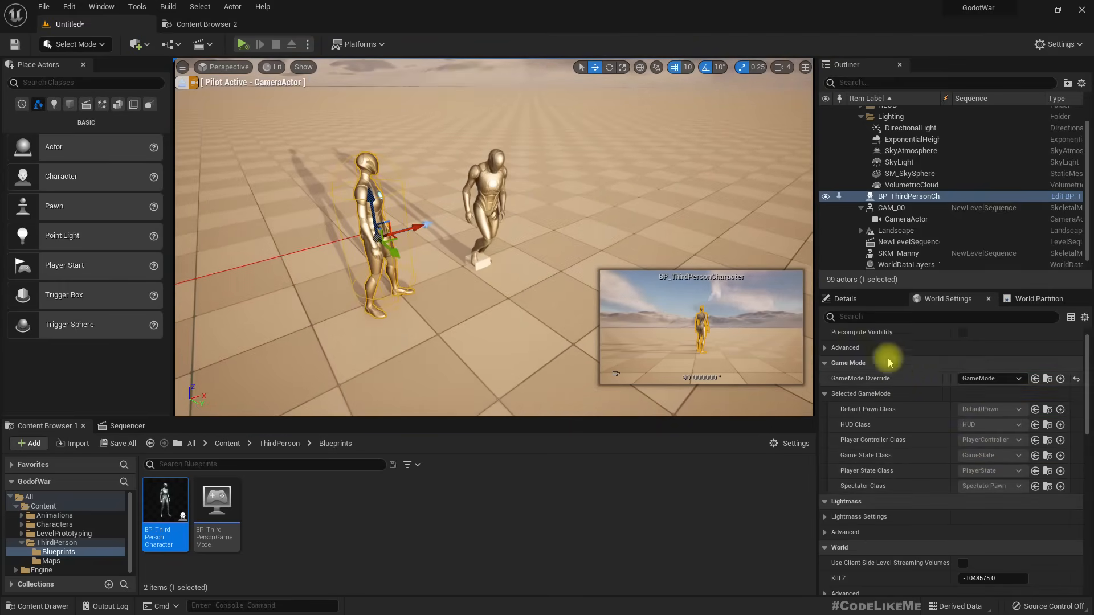
Step: Set Auto Possess Player to Player 0 on the placed BP_ThirdPersonCharacter
left_click(846, 300)
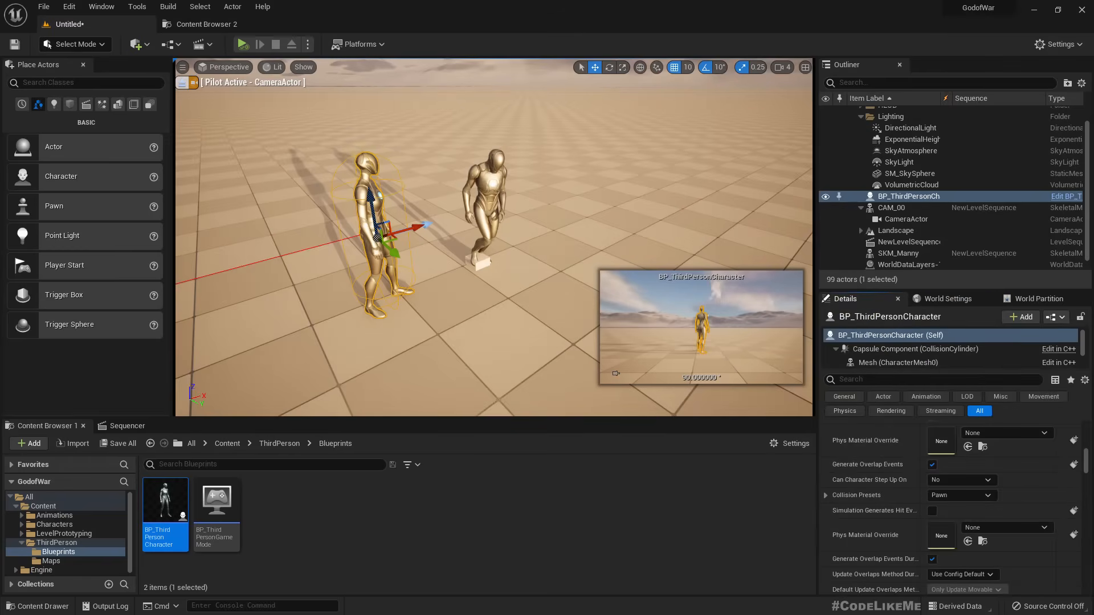
left_click(906, 379)
type("po")
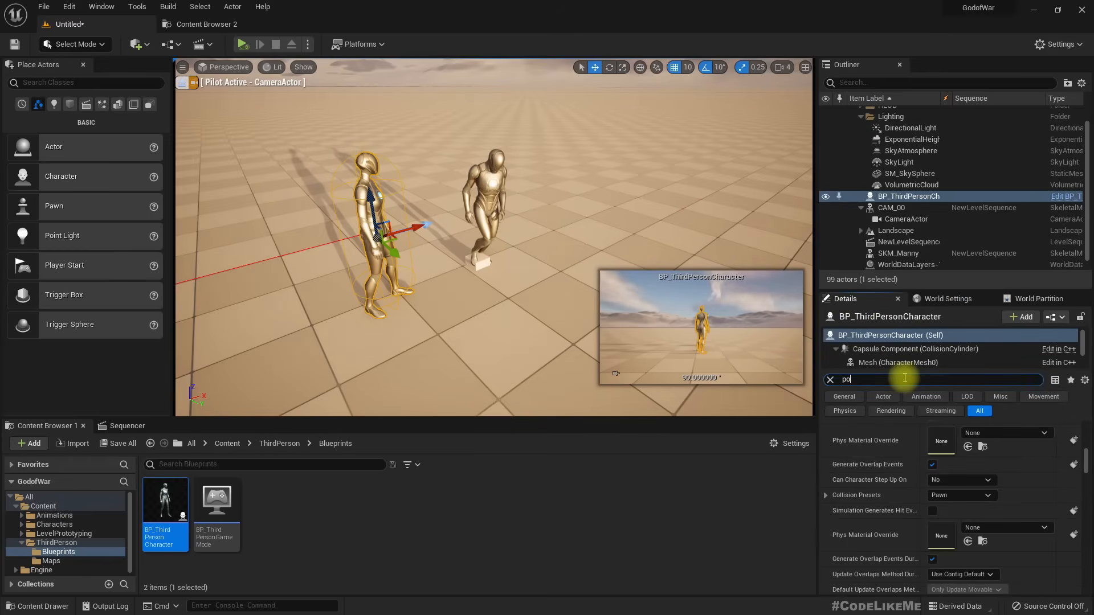
type("ss")
left_click(962, 444)
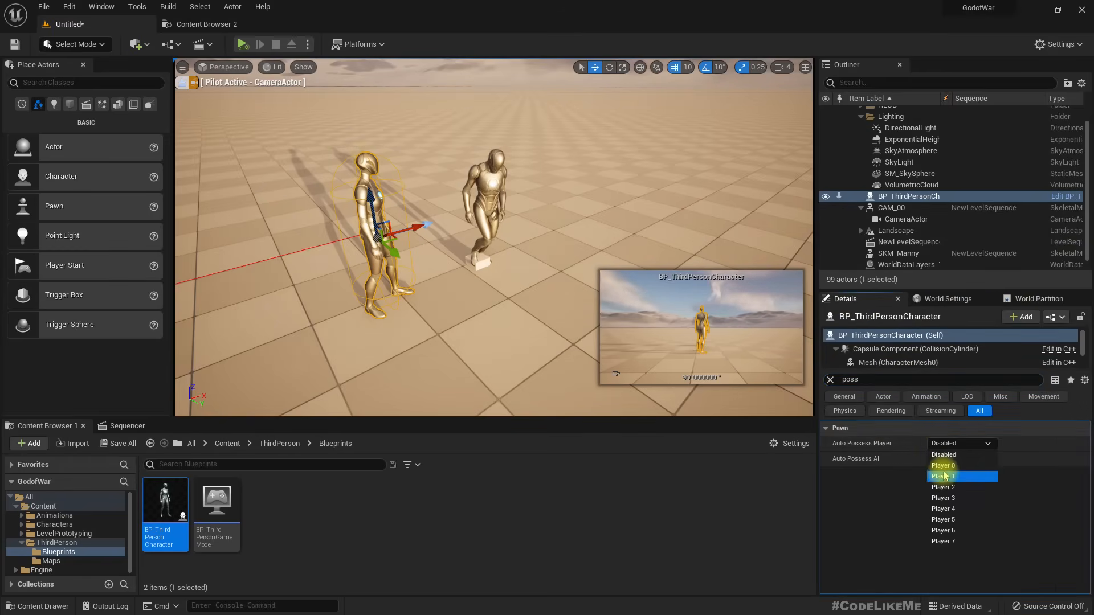
left_click(944, 466)
Step: Rotate BP_ThirdPersonCharacter 90° about its vertical axis so it faces the same way as the mannequin
key("d")
right_click_drag(410, 262, 352, 261)
key("w")
key("e")
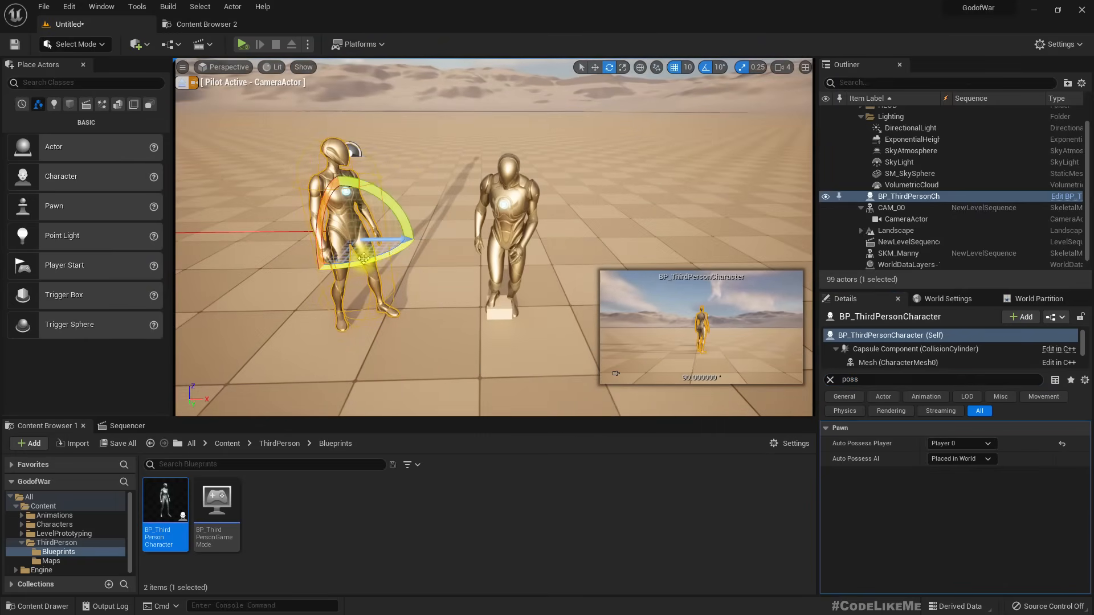
left_click_drag(387, 254, 321, 263)
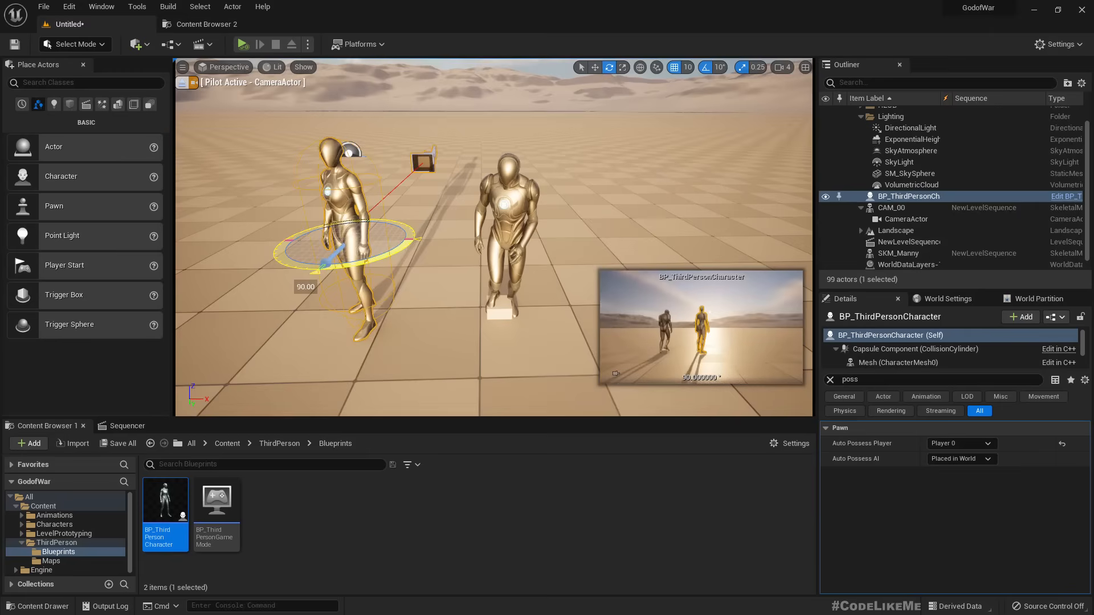
Step: Move BP_ThirdPersonCharacter across the floor onto the mannequin's position
key("w")
key("e")
right_click_drag(431, 266, 468, 277)
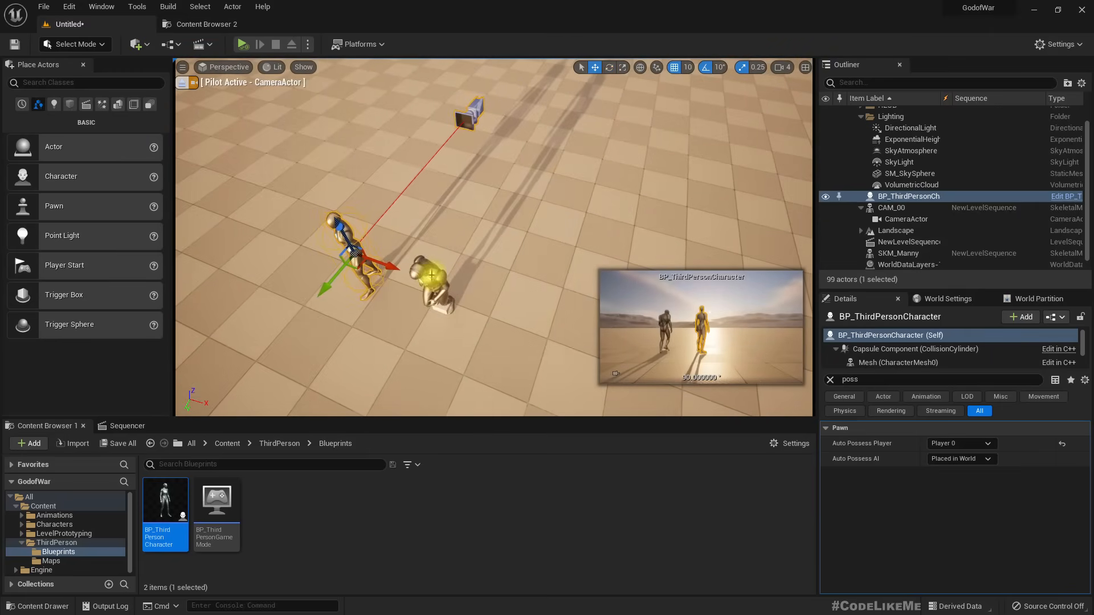
left_click_drag(356, 263, 441, 293)
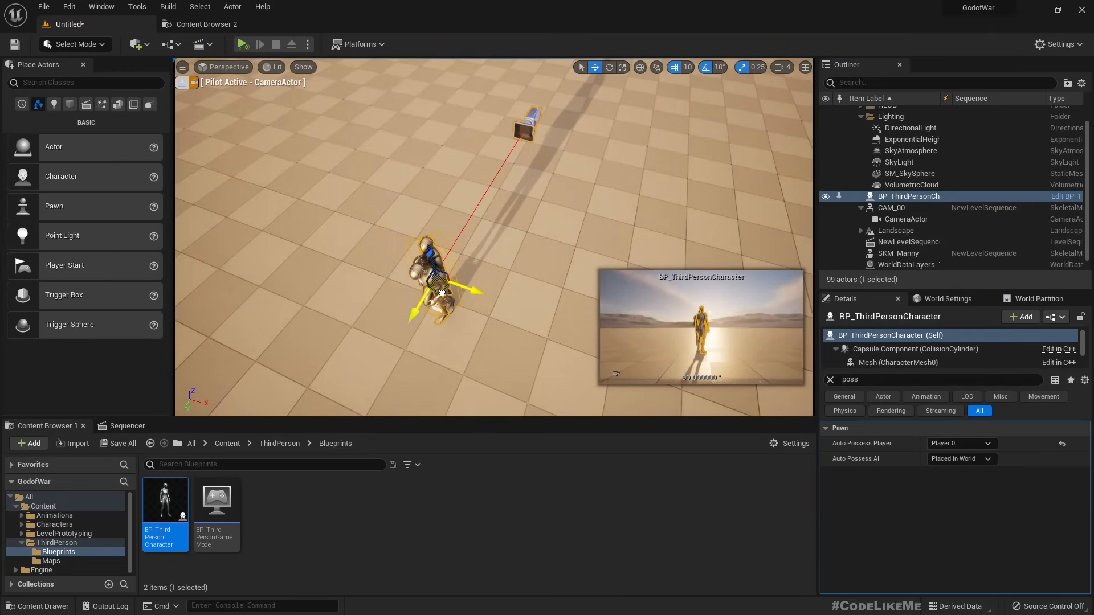
Step: Select the NewLevelSequence actor in the level and clear the property filter to view all its details
key("s")
mouse_move(570, 222)
right_mouse_down()
mouse_move(558, 200)
mouse_move(561, 215)
right_mouse_up()
left_click(616, 373)
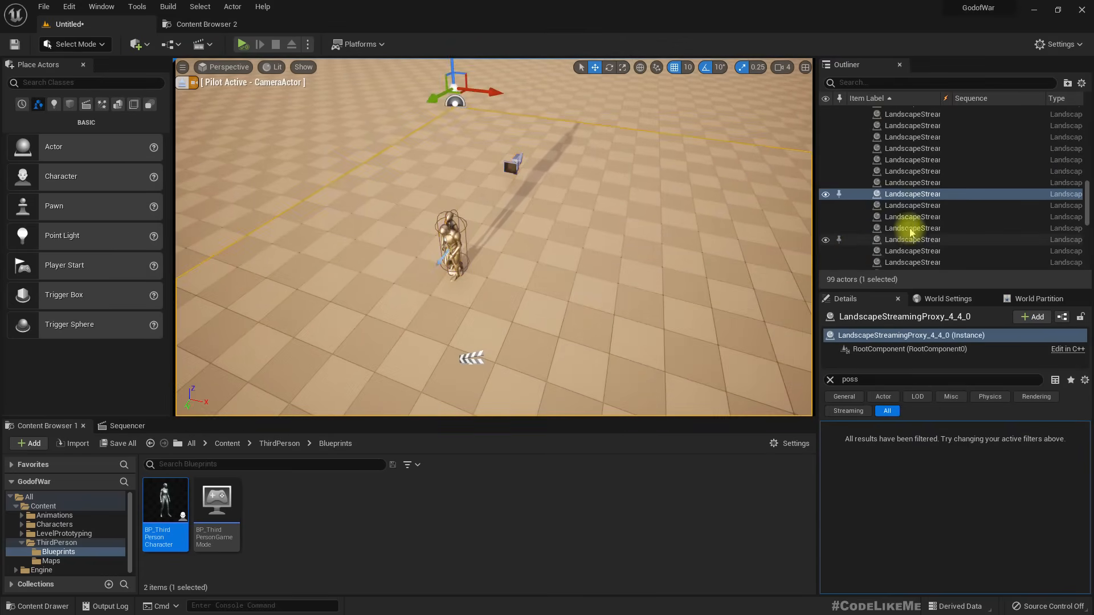
left_click(468, 360)
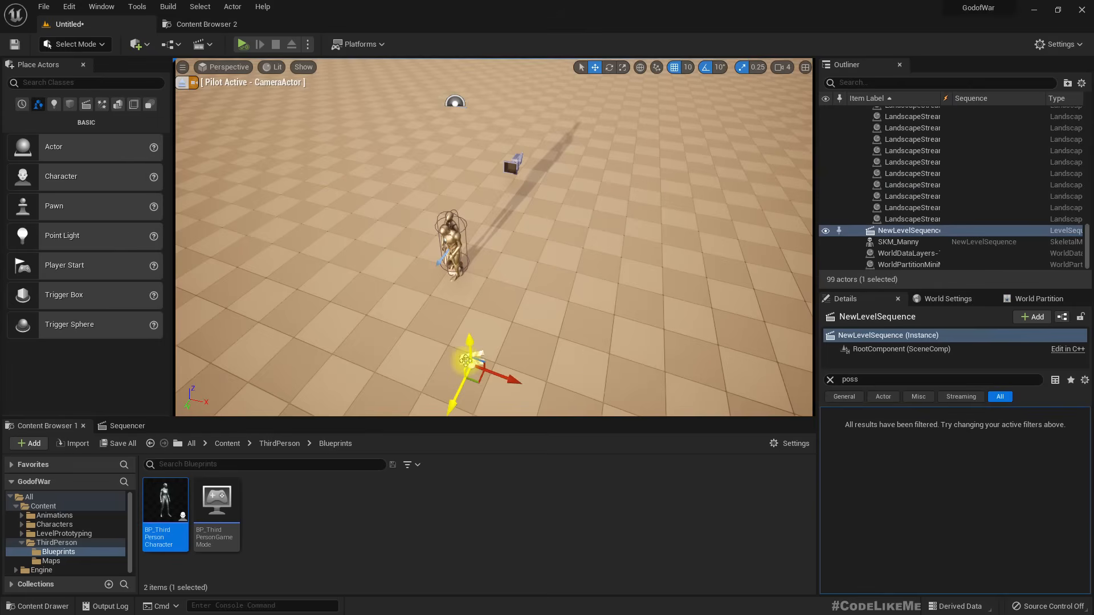
left_click(830, 379)
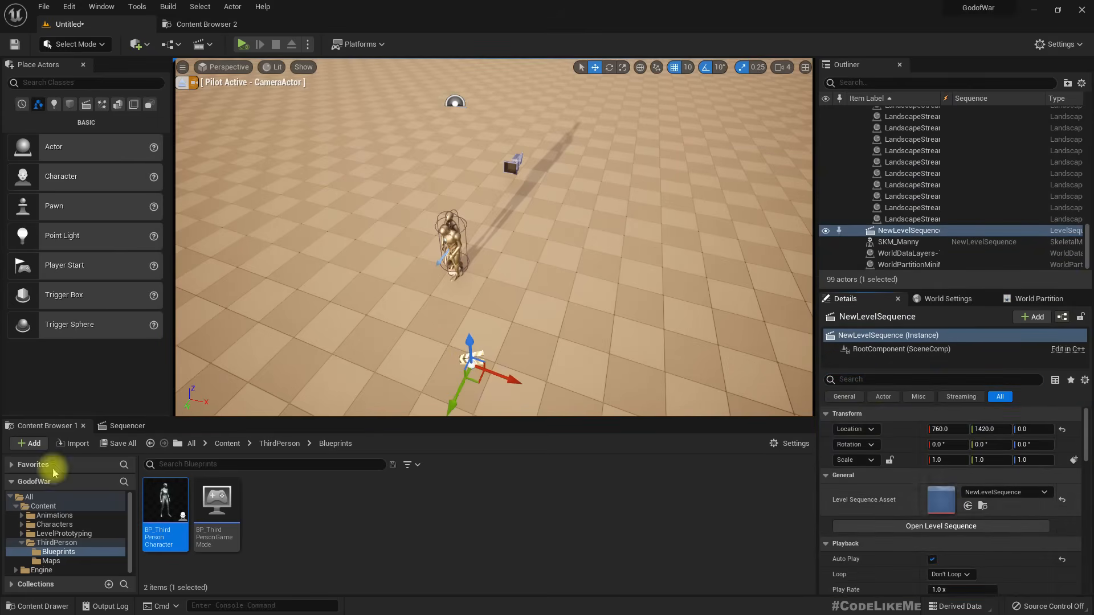
Step: Open the sequence's track view and locate the animation asset used by the first CAM_00 section in the content browser
left_click(122, 426)
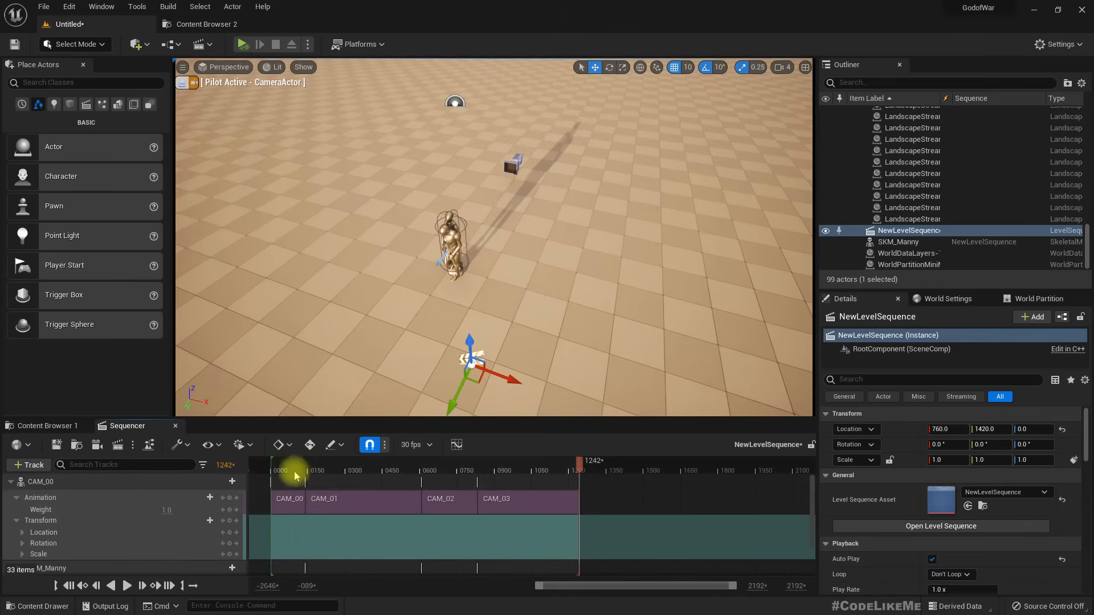
left_click(191, 26)
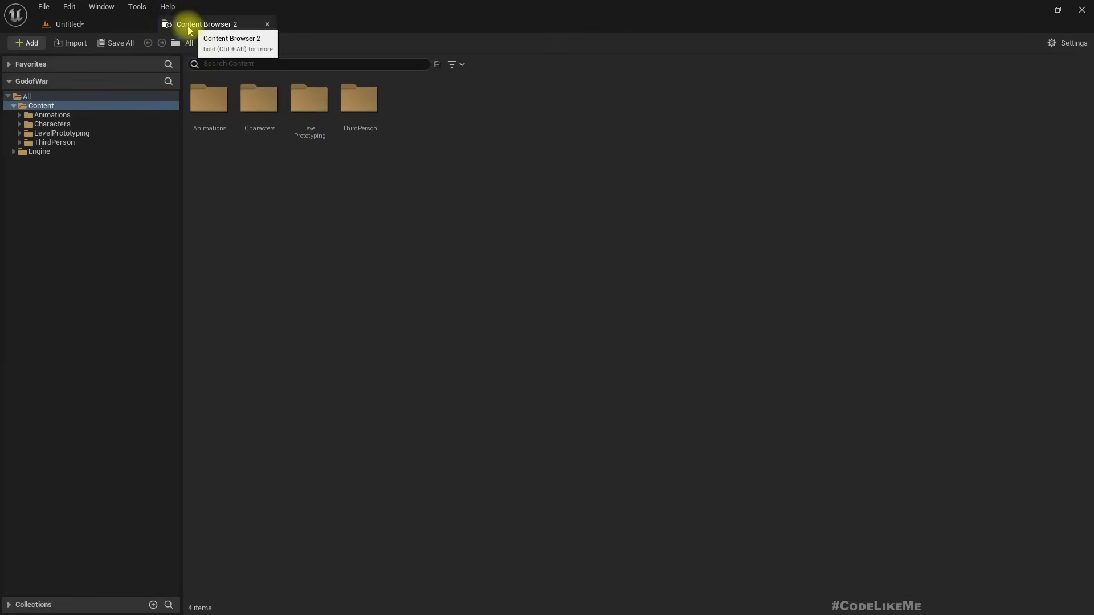
left_click(90, 26)
left_click(284, 496)
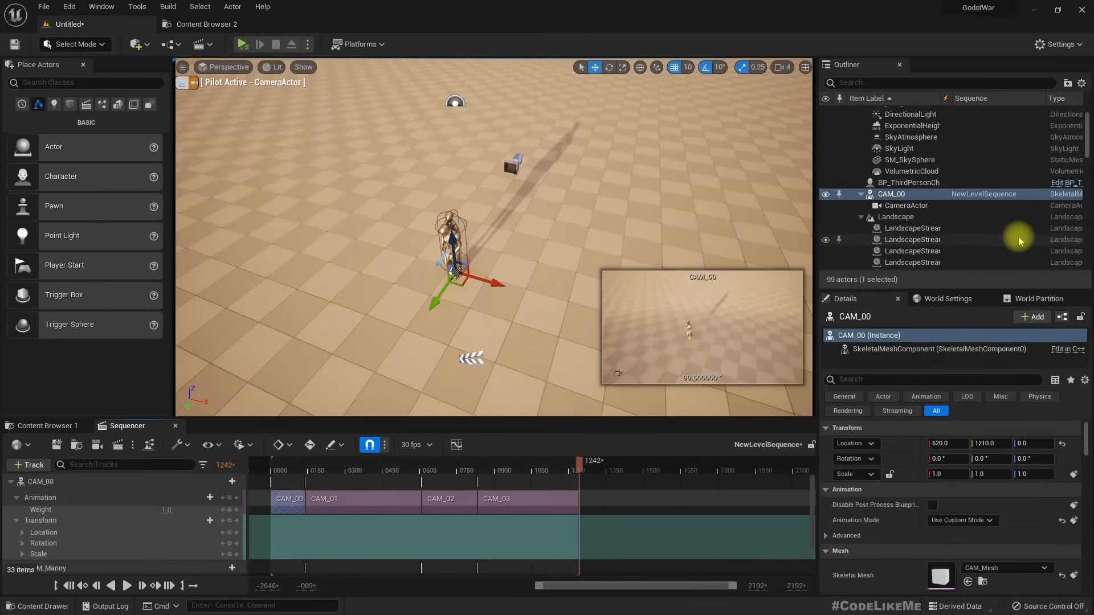
right_click(910, 195)
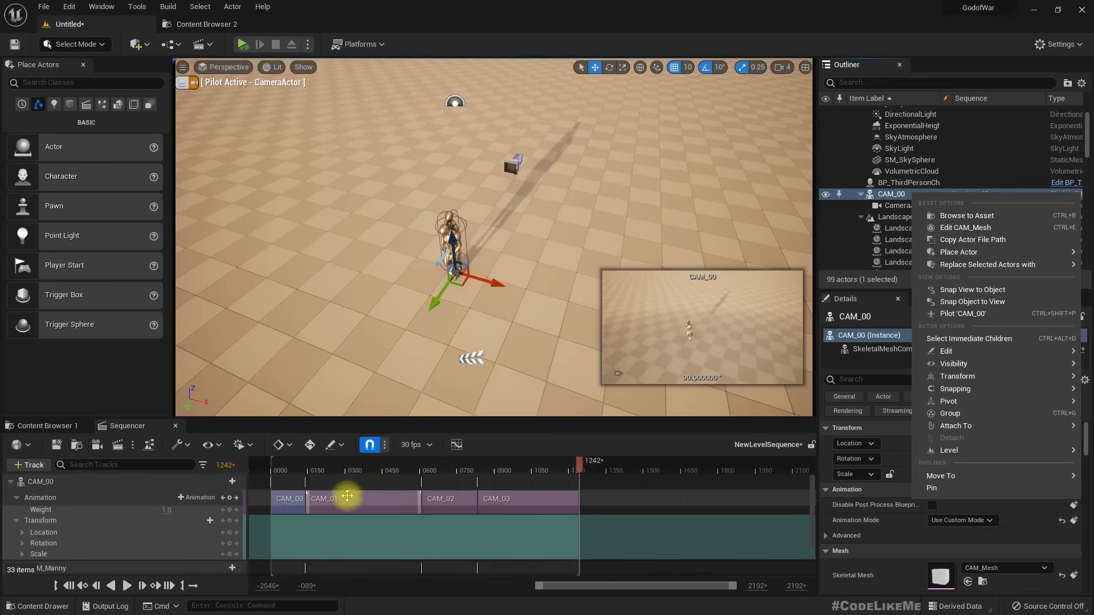
right_click(285, 501)
mouse_move(403, 175)
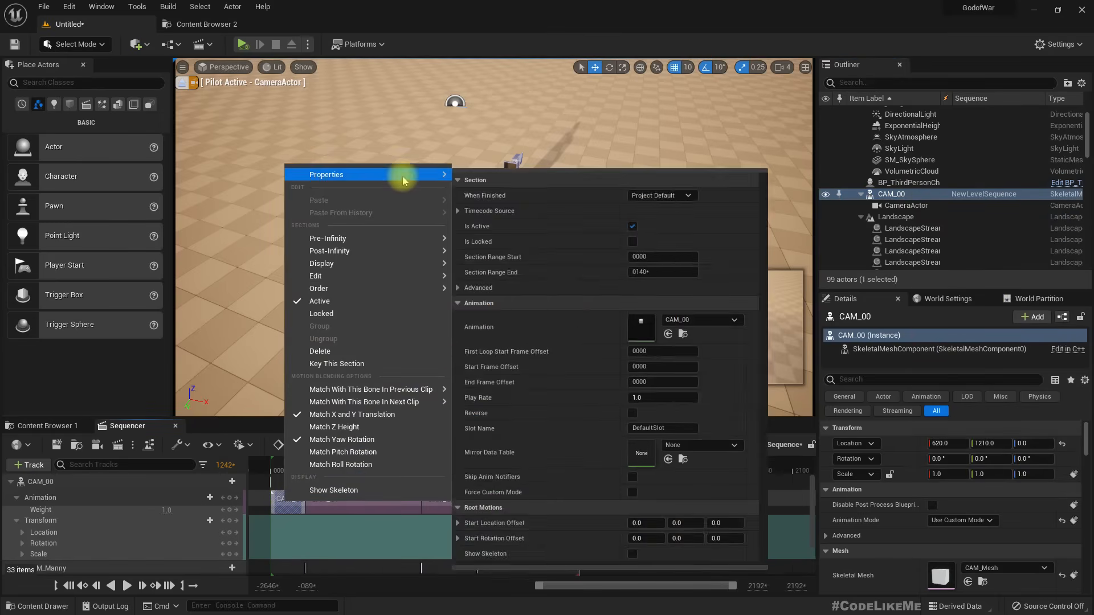
left_click(684, 334)
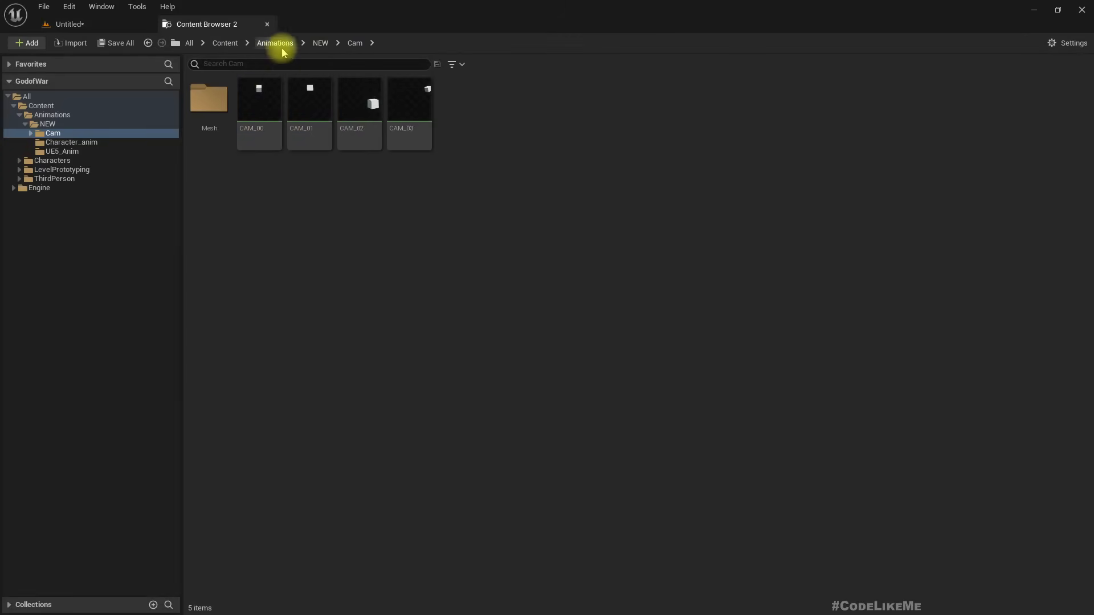
Step: Open the 01_SK_walk_UE5 animation from Animations/NEW/UE5_Anim and scrub its preview to frame 99
left_click(319, 43)
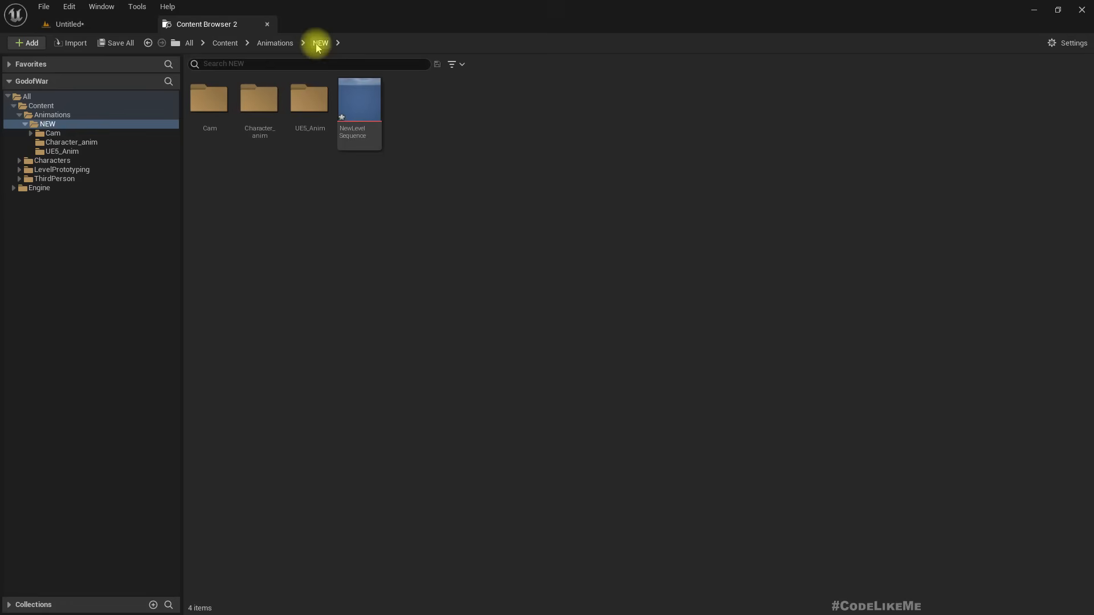
double_click(301, 115)
double_click(205, 110)
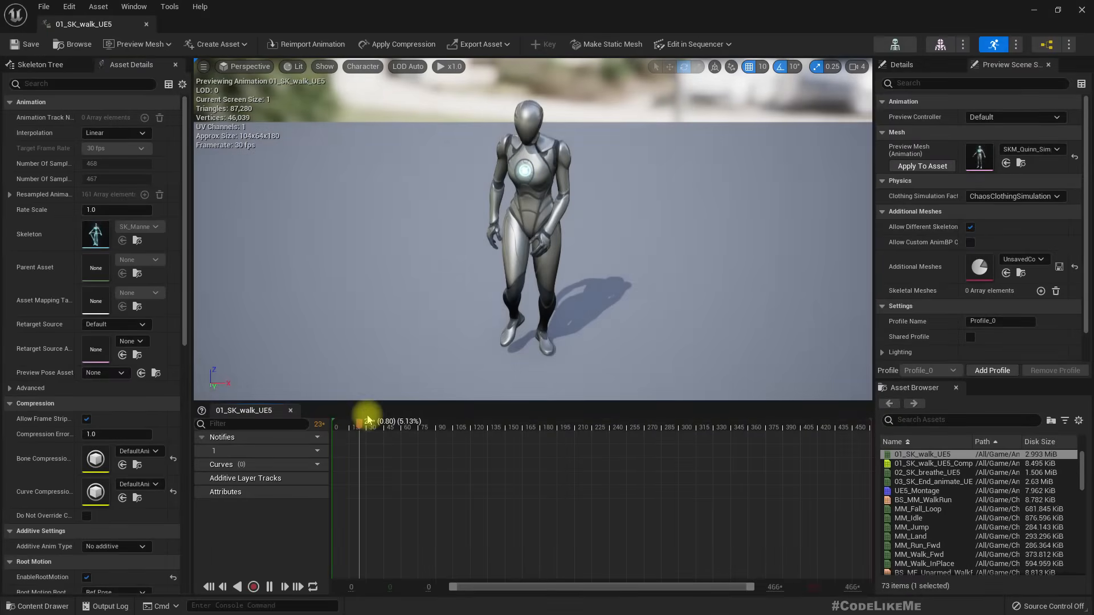
mouse_move(461, 439)
left_mouse_down()
mouse_move(659, 452)
mouse_move(447, 450)
left_mouse_up()
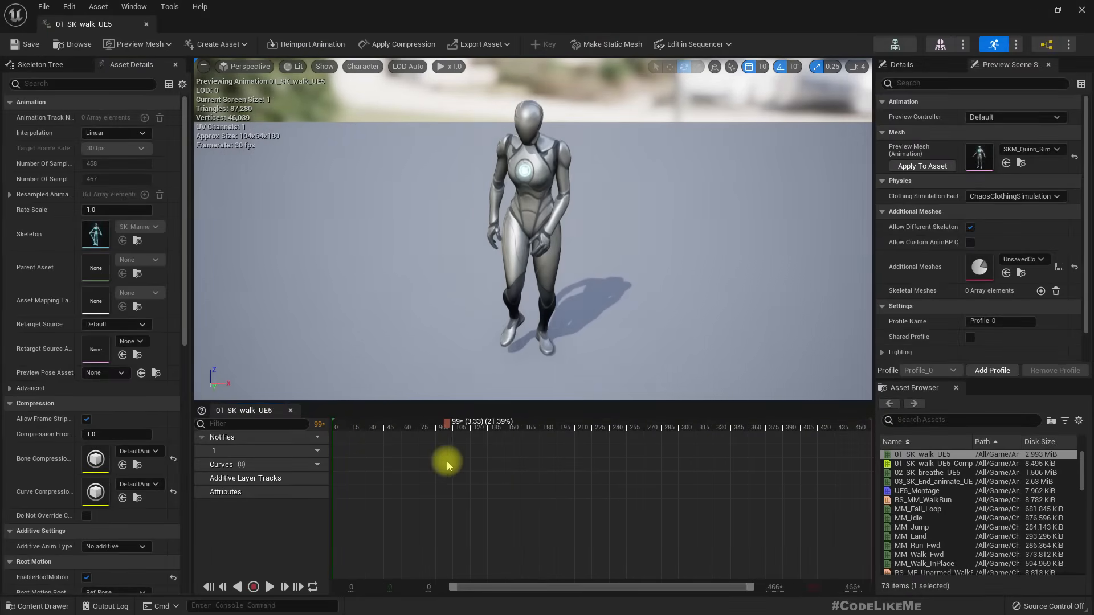
Step: Turn off EnableRootMotion for 01_SK_walk_UE5 and scrub the preview to frame 353
scroll(94, 364, "down", 8)
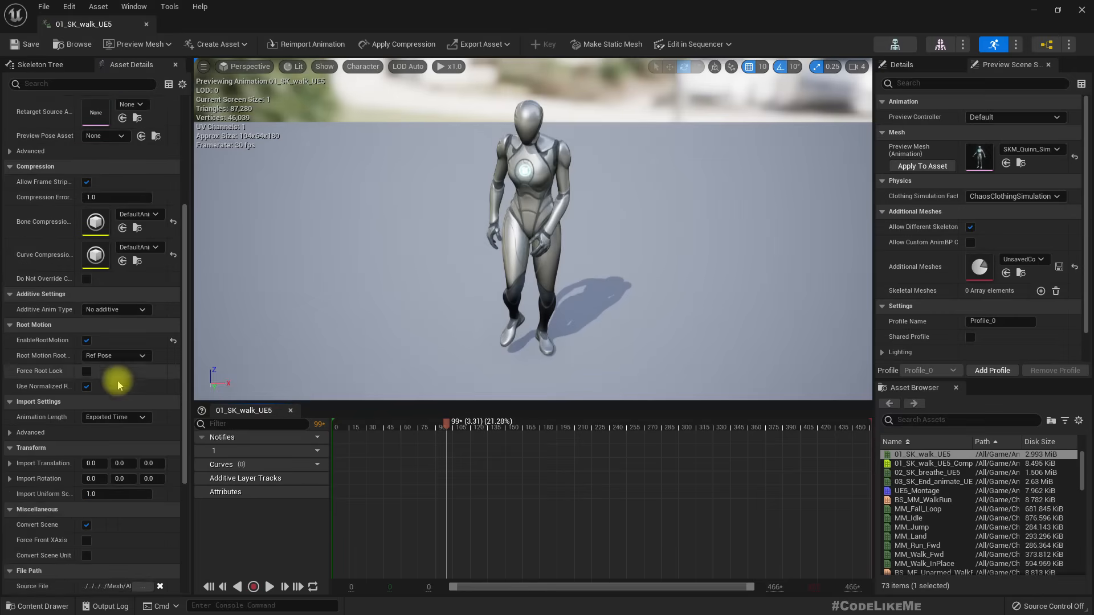
left_click(88, 345)
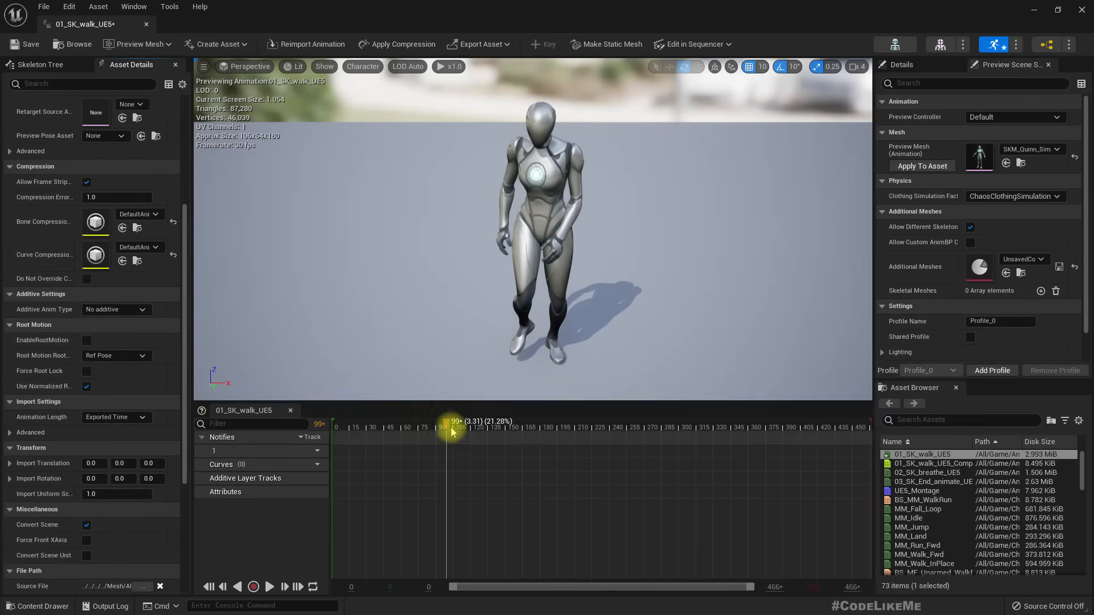
left_click_drag(386, 432, 741, 447)
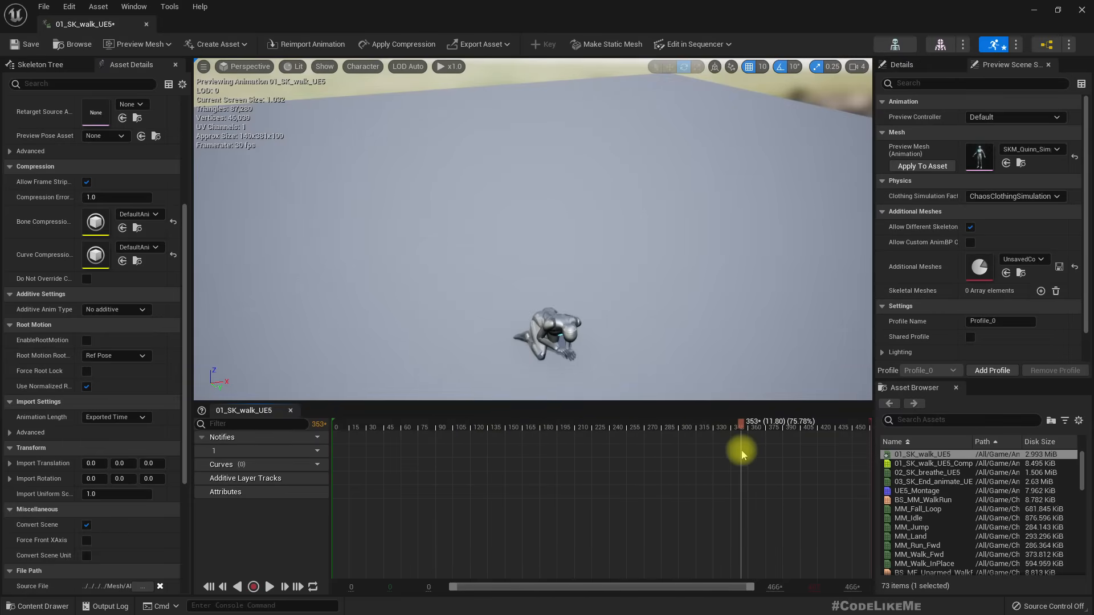
Step: Select the root bone in the skeleton and scrub the walk animation back to frame 115 to examine its motion
left_click(32, 66)
left_click(36, 114)
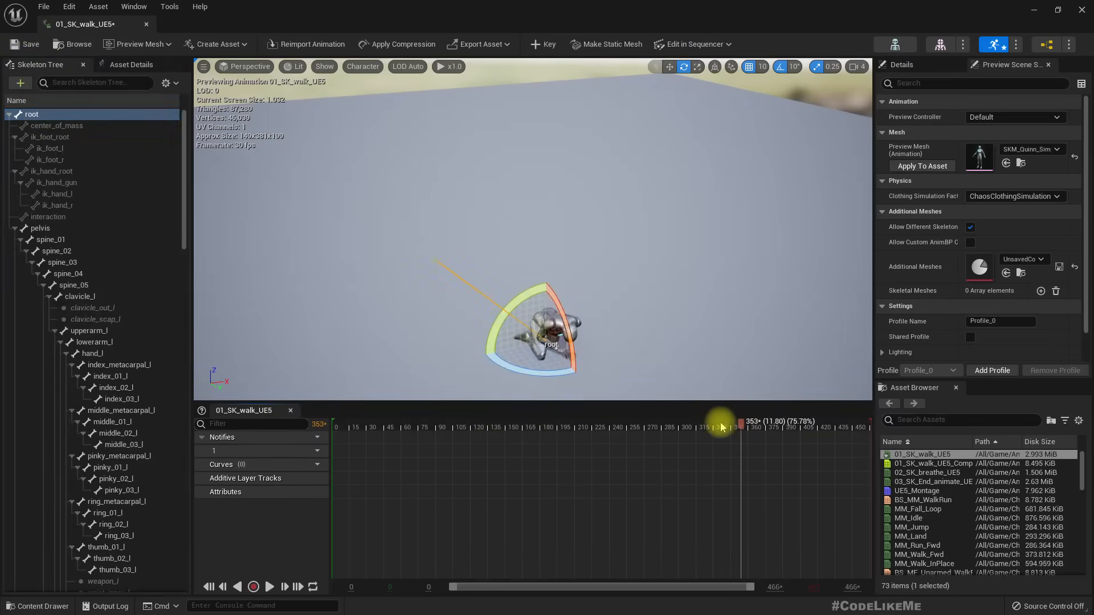
left_click_drag(722, 427, 466, 453)
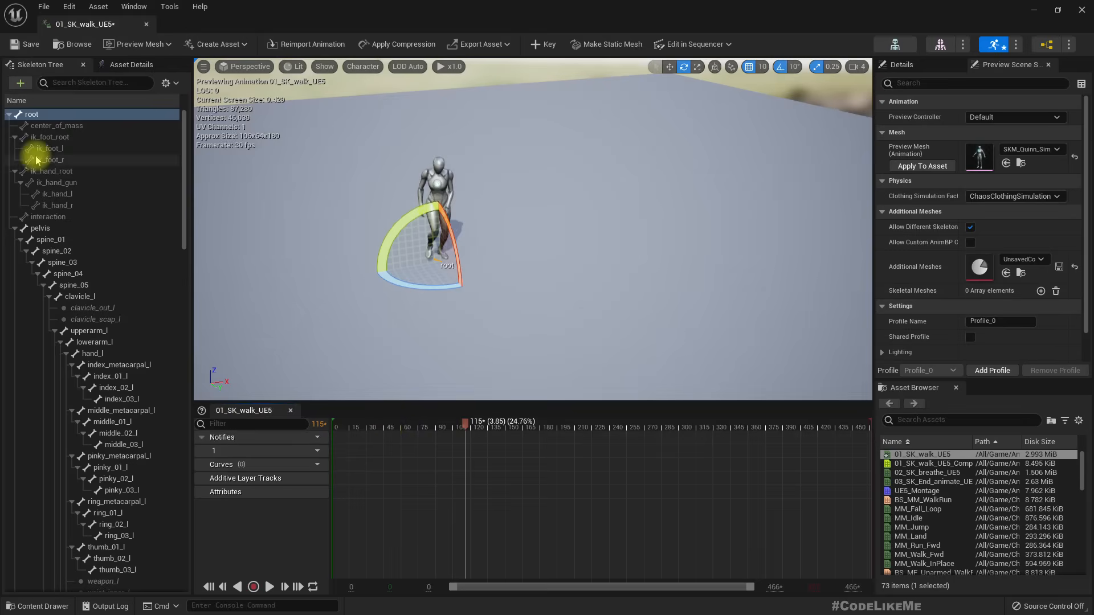
Step: Re-enable EnableRootMotion for 01_SK_walk_UE5 and dock its editor beside Content Browser 2, scrubbing the preview again
left_click(126, 65)
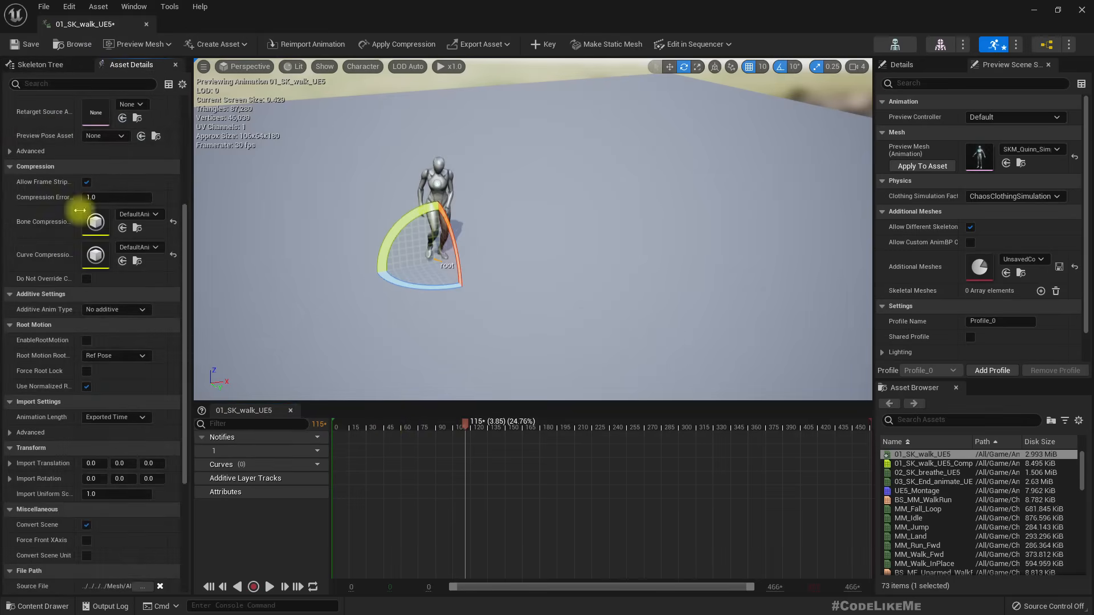
left_click(86, 341)
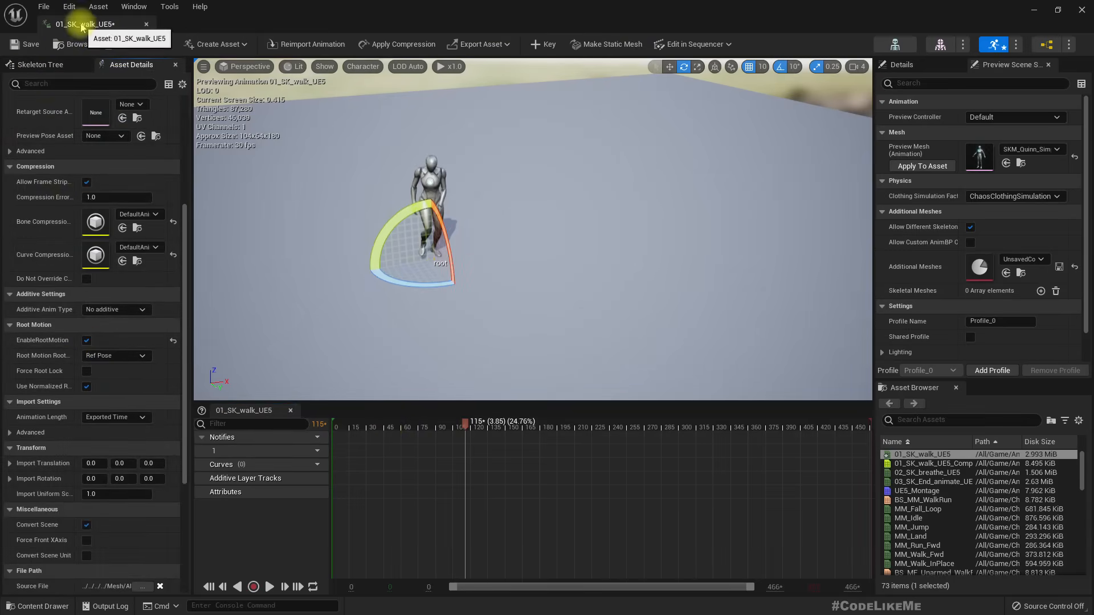
left_click_drag(86, 24, 313, 25)
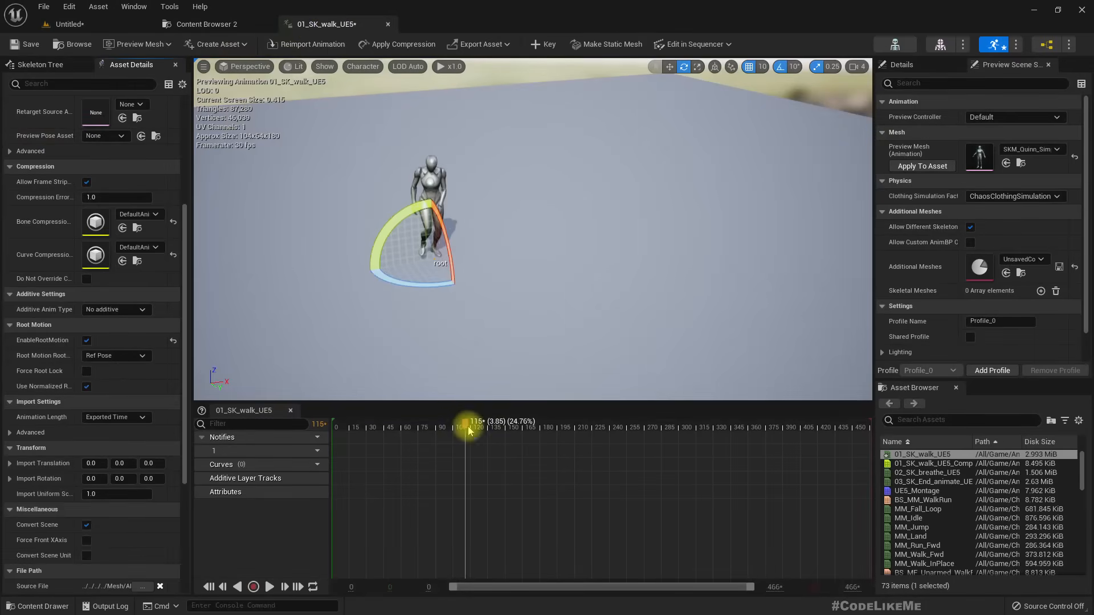
left_click_drag(507, 425, 436, 425)
Step: Open the 02_SK_breathe_UE5 animation from the UE5_Anim folder and scrub through its preview
left_click(69, 24)
left_click(205, 24)
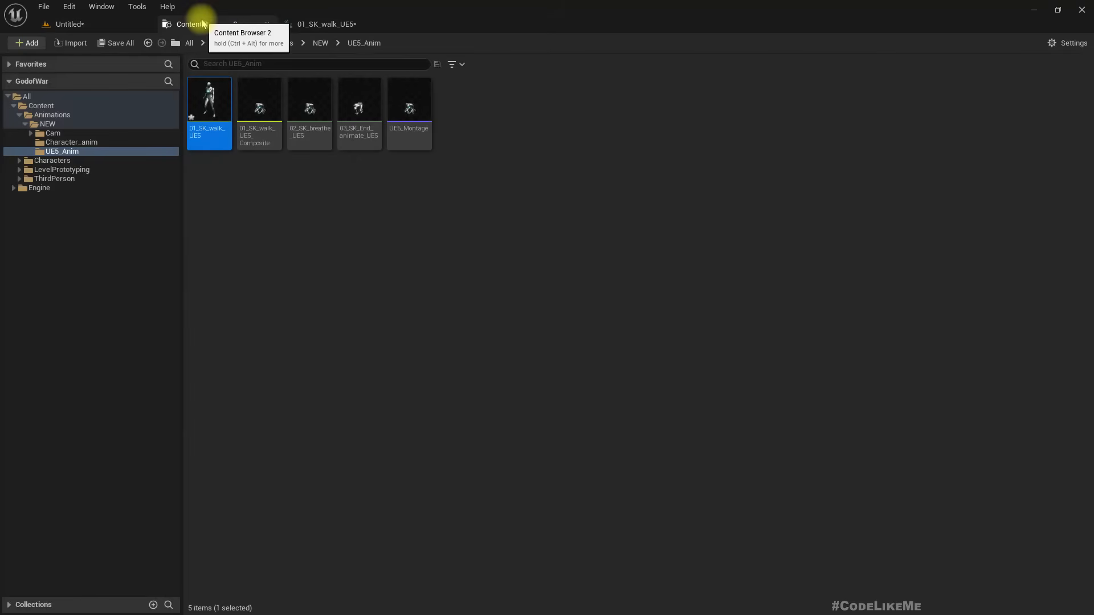
double_click(311, 103)
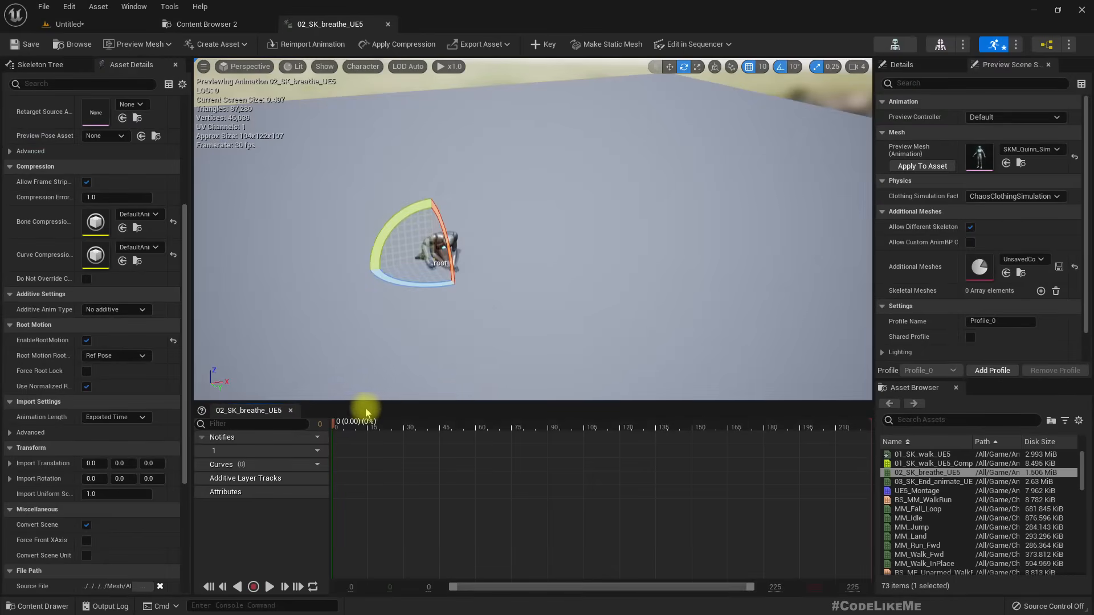
left_click_drag(409, 427, 733, 428)
Step: Open the 03_SK_End_animate_UE5 animation from the UE5_Anim folder and scrub its preview to frame 72
left_click(90, 25)
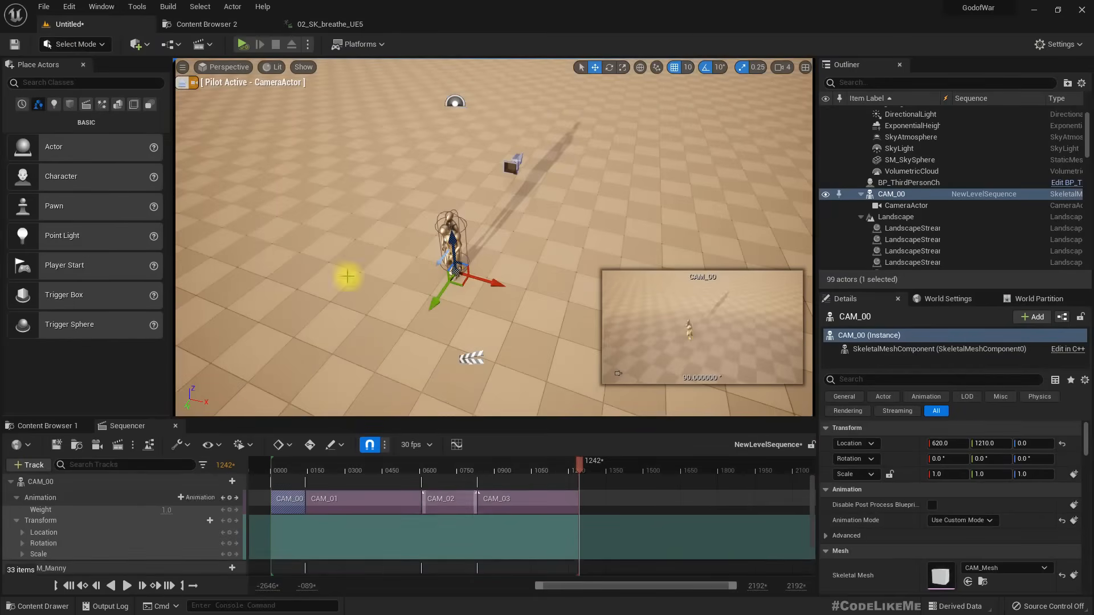
left_click(210, 10)
left_click(178, 24)
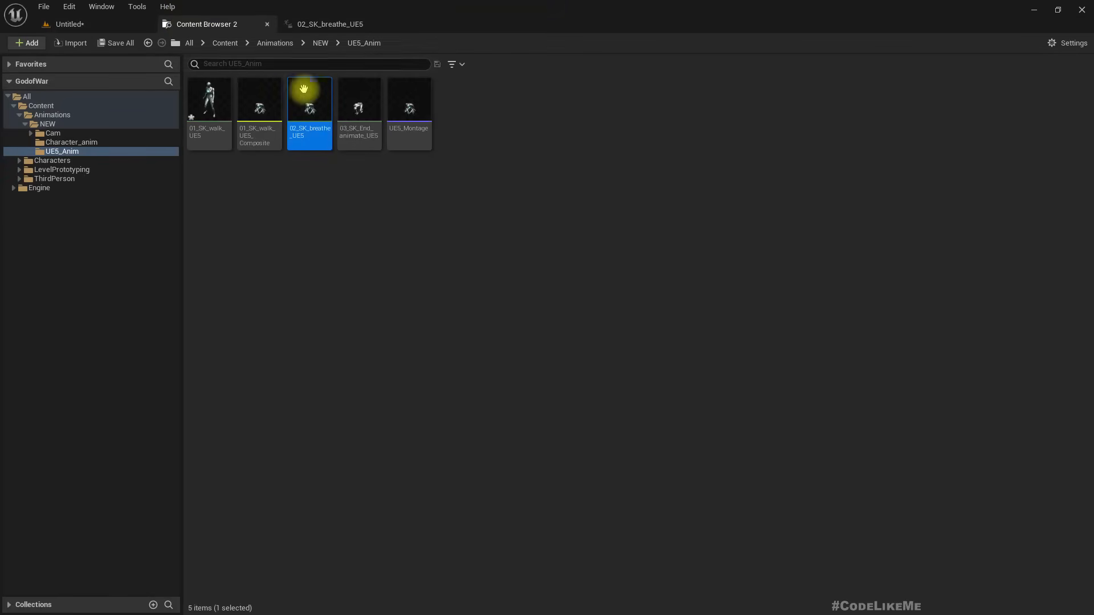
double_click(390, 98)
left_click_drag(364, 428, 428, 442)
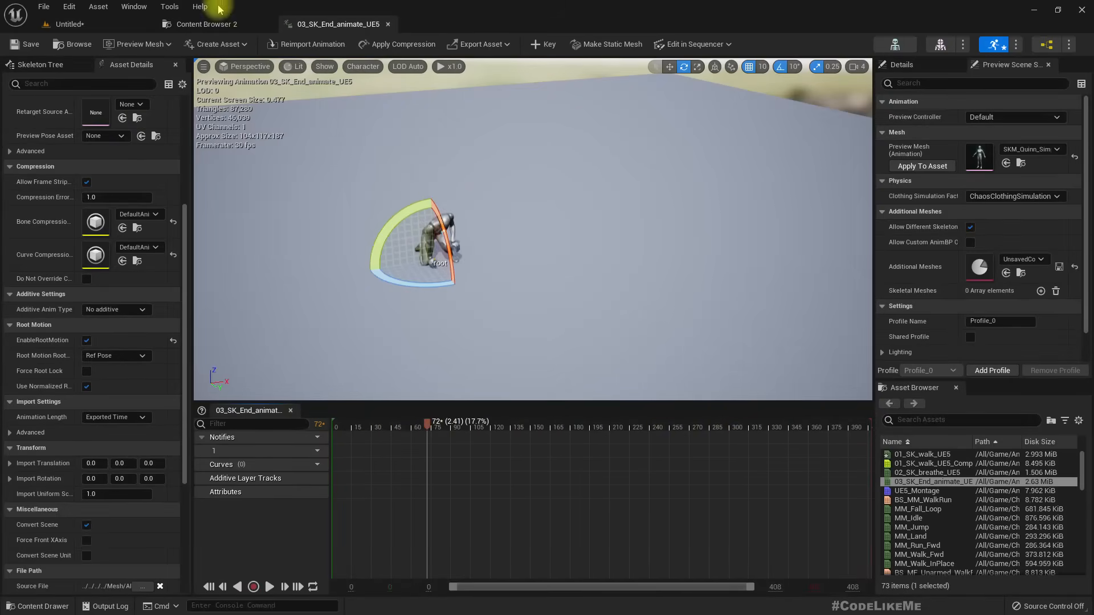
Step: Open the 01_SK_walk_UE5_Composite asset and try to add 01_SK_walk_UE5_Composite itself at the end of its Composite track
left_click(200, 25)
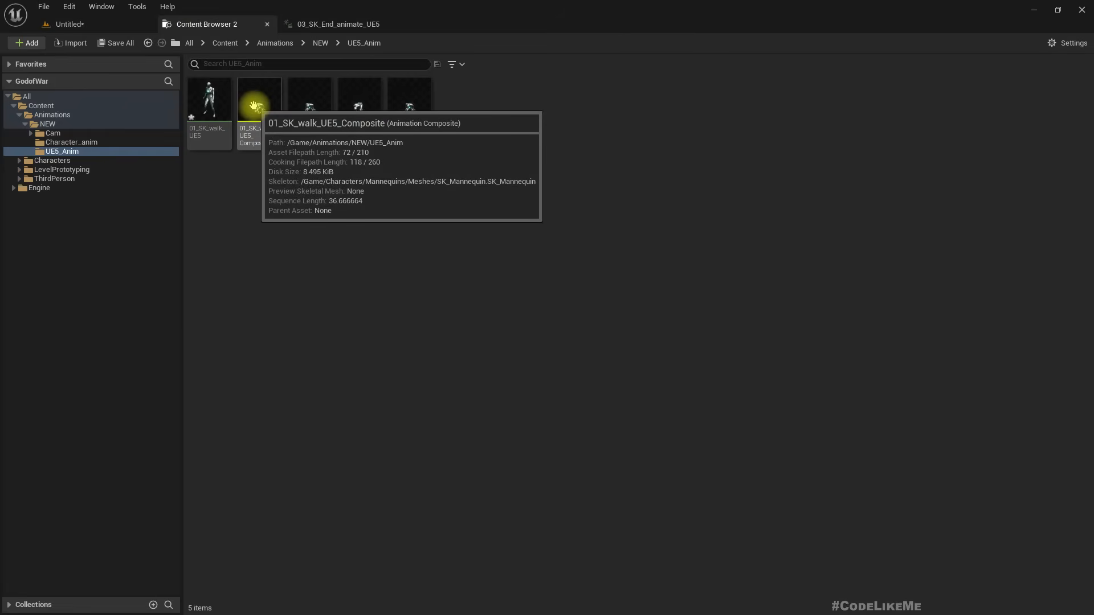
double_click(253, 105)
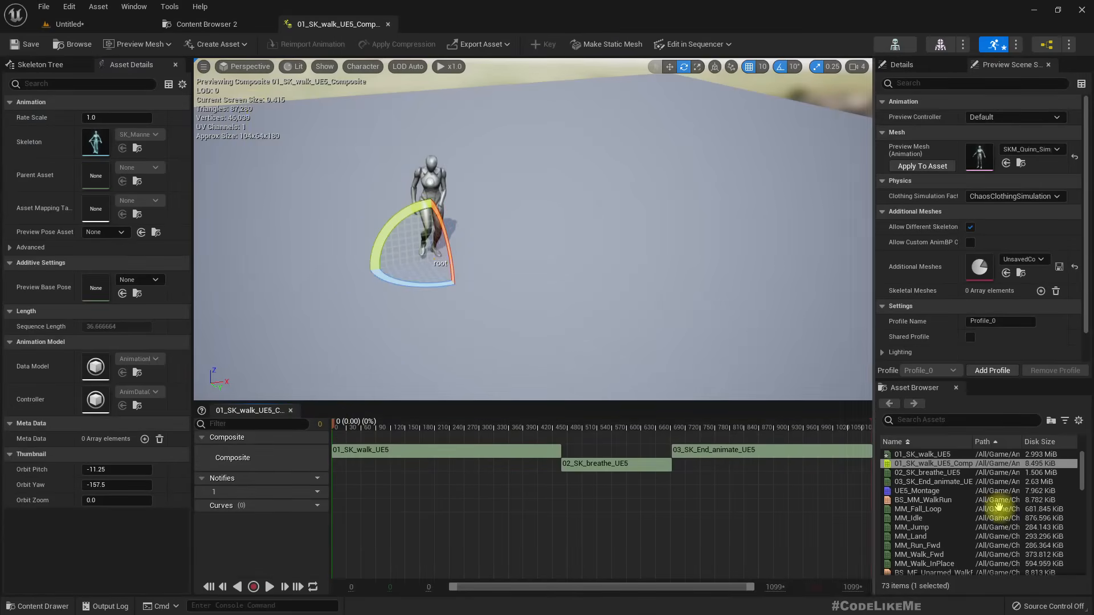
left_click_drag(908, 464, 830, 488)
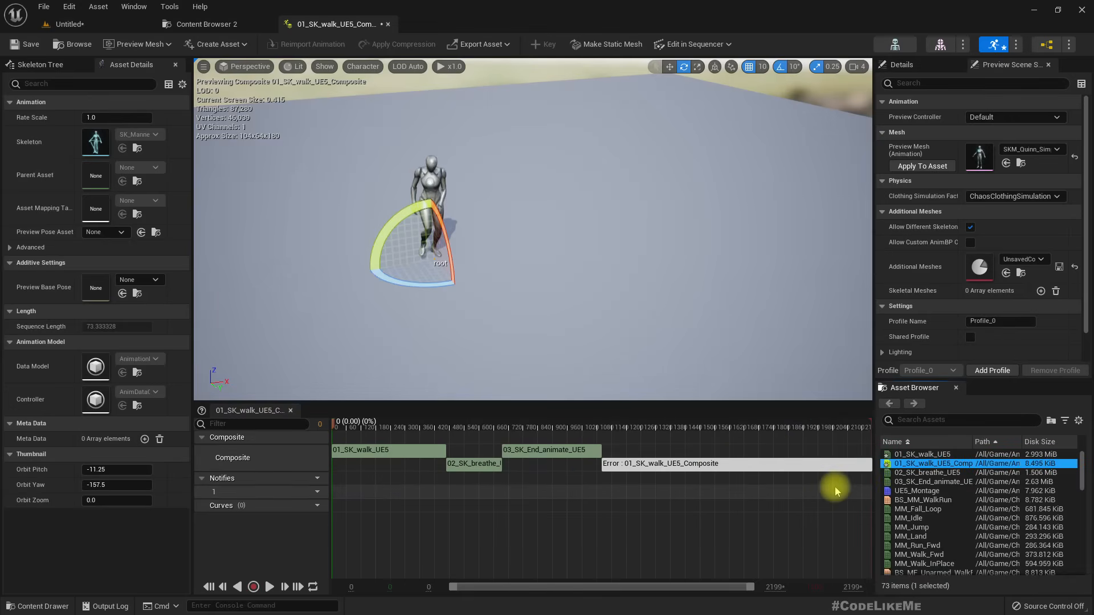
Step: Undo adding the composite to itself, and try 02_SK_breathe_UE5 at the end of the Composite track before deleting that clip
key("ctrl+z")
left_click_drag(909, 473, 786, 456)
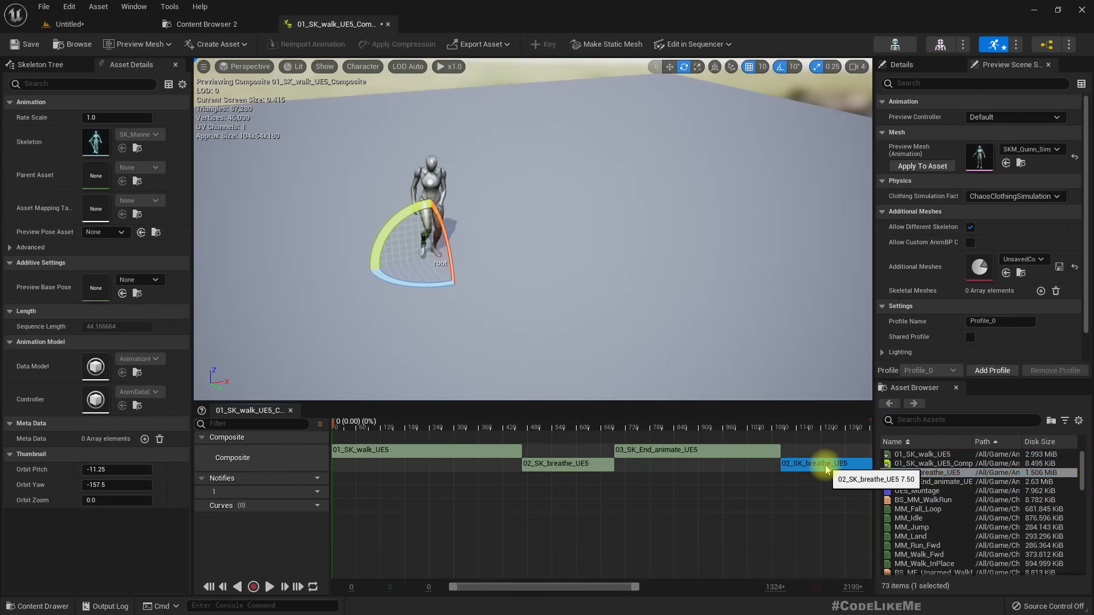
key("Delete")
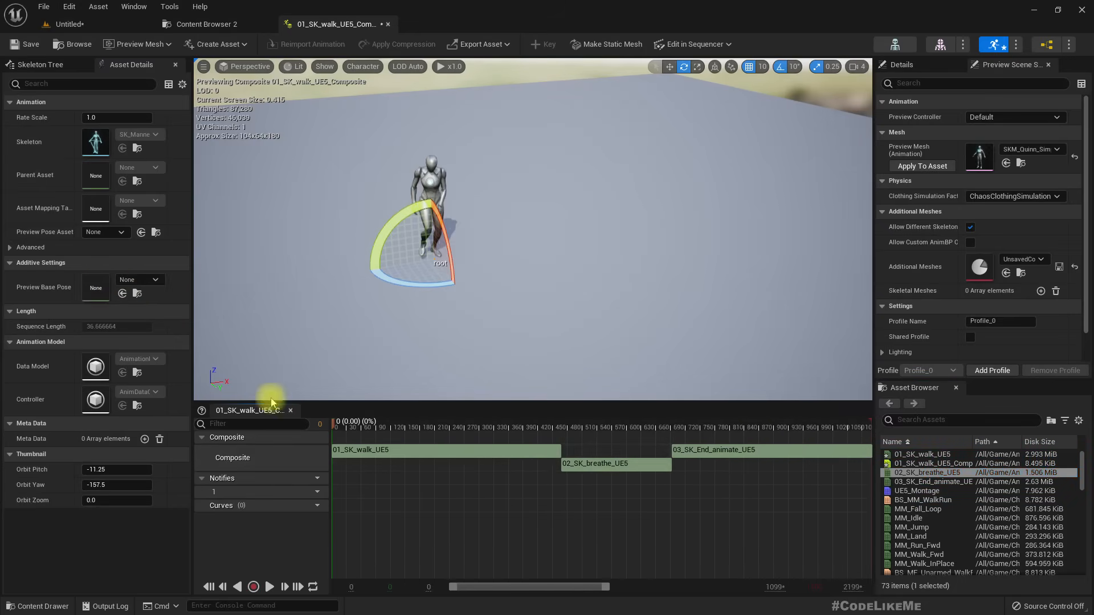
left_click_drag(359, 429, 200, 152)
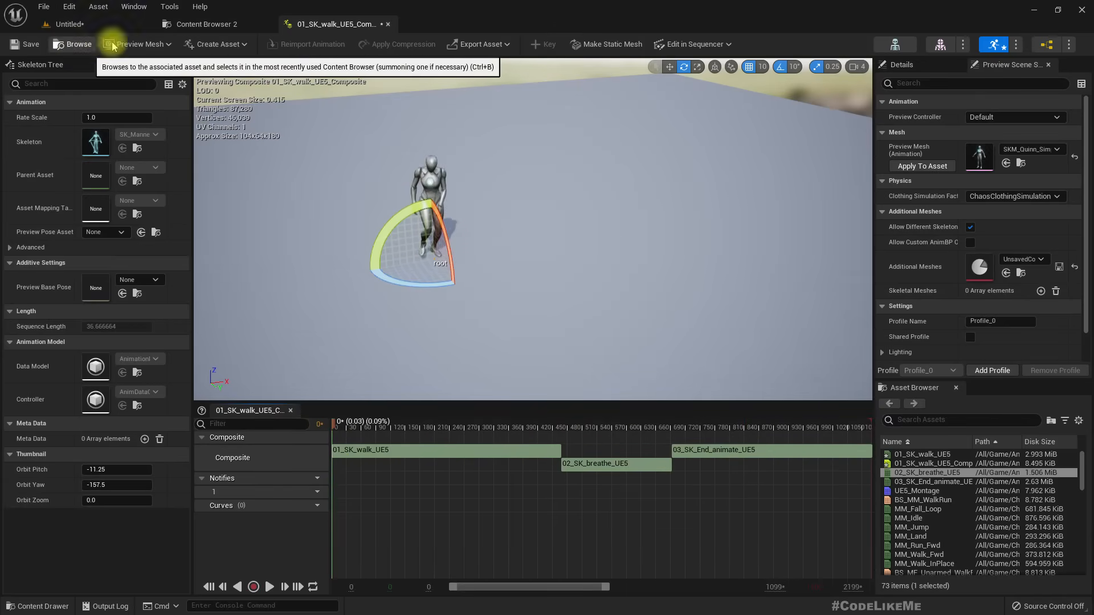
Step: Open the 02_SK_breathe_UE5 animation from the UE5_Anim folder and look through its asset details
left_click(206, 24)
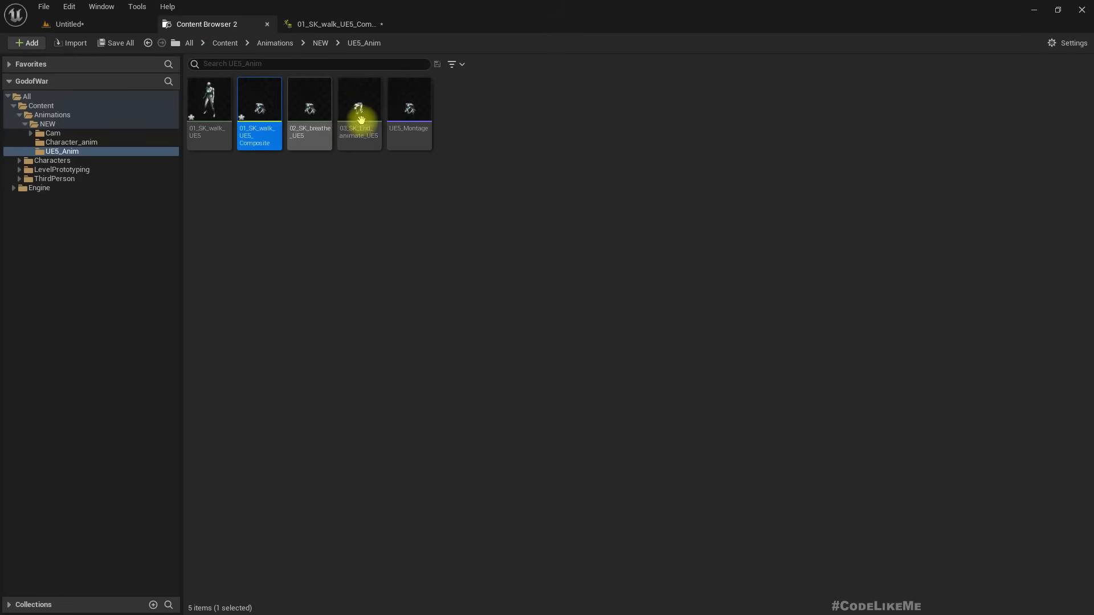
double_click(310, 102)
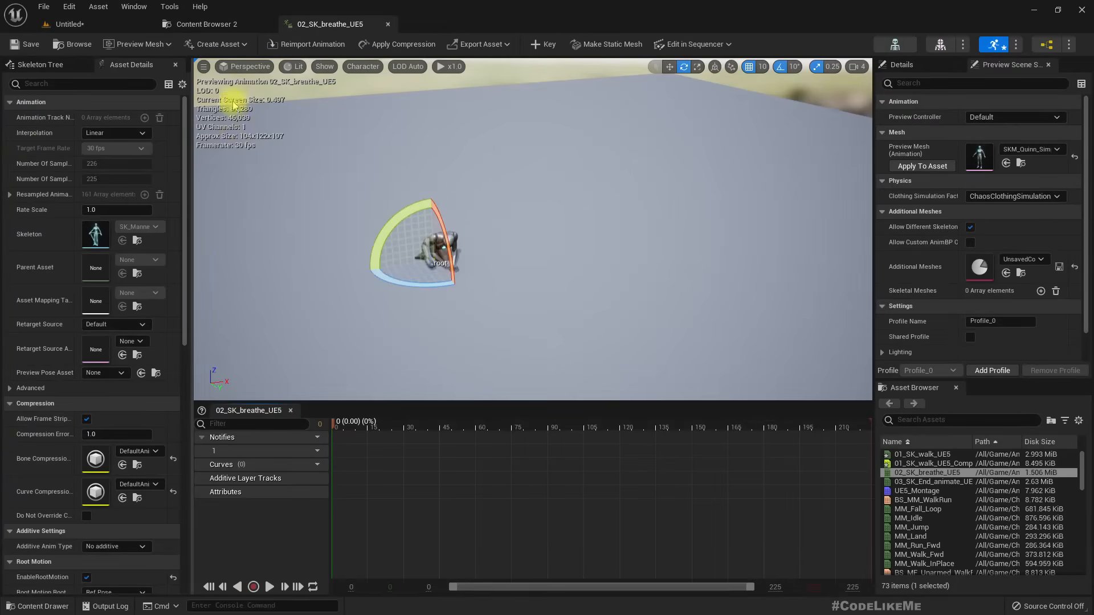
scroll(114, 529, "down", 2)
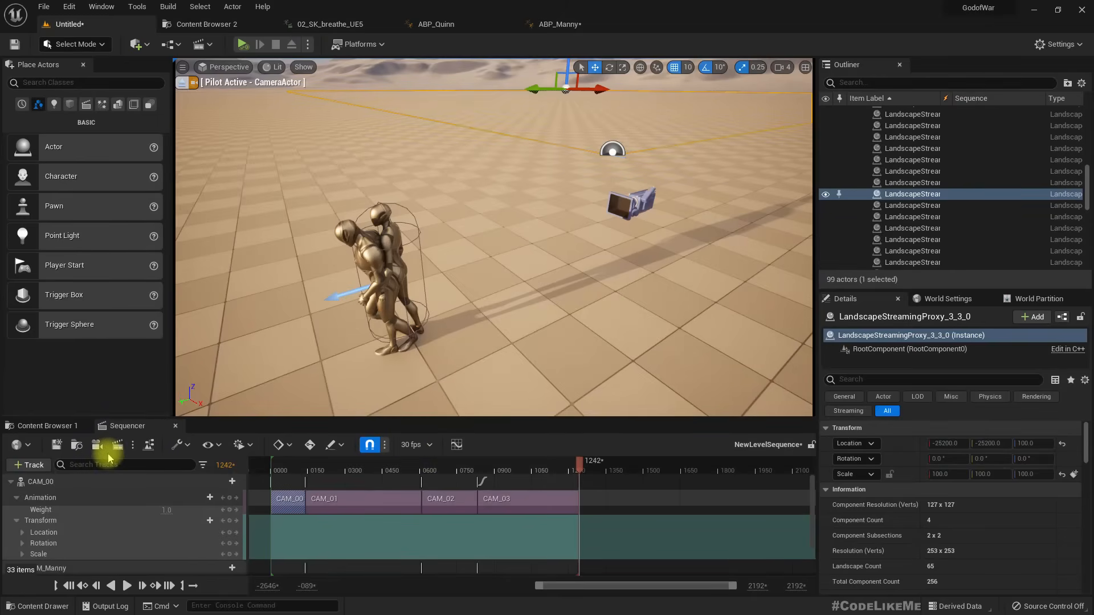
Step: Add the level's BP_ThirdPersonCharacter actor to NewLevelSequence and look over its tracks beside the CAM_00 and SKM_Manny ones
left_click(379, 216)
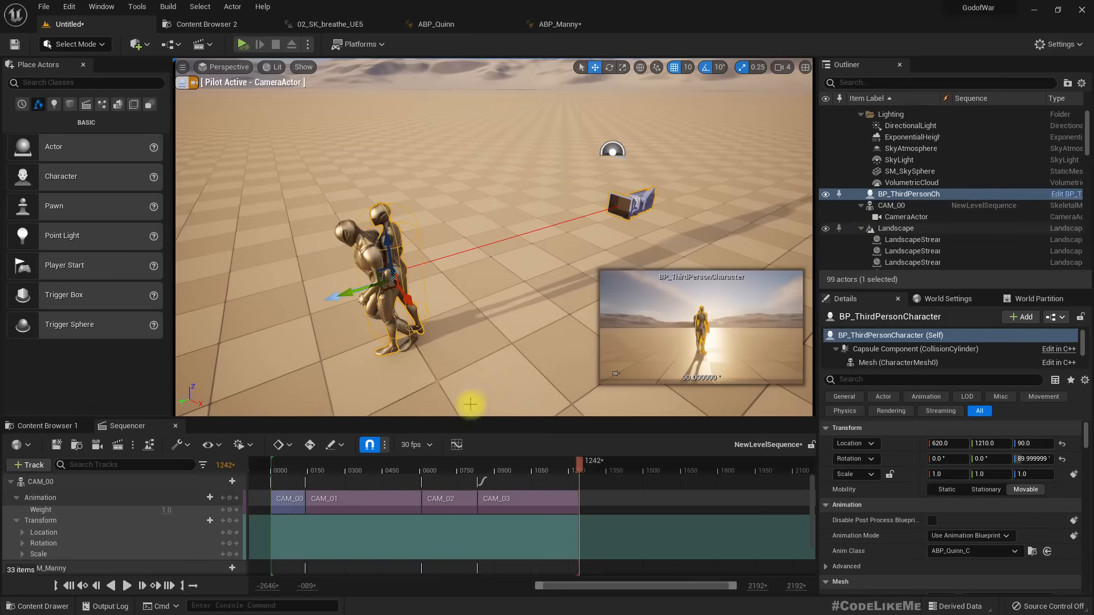
left_click(34, 466)
mouse_move(95, 278)
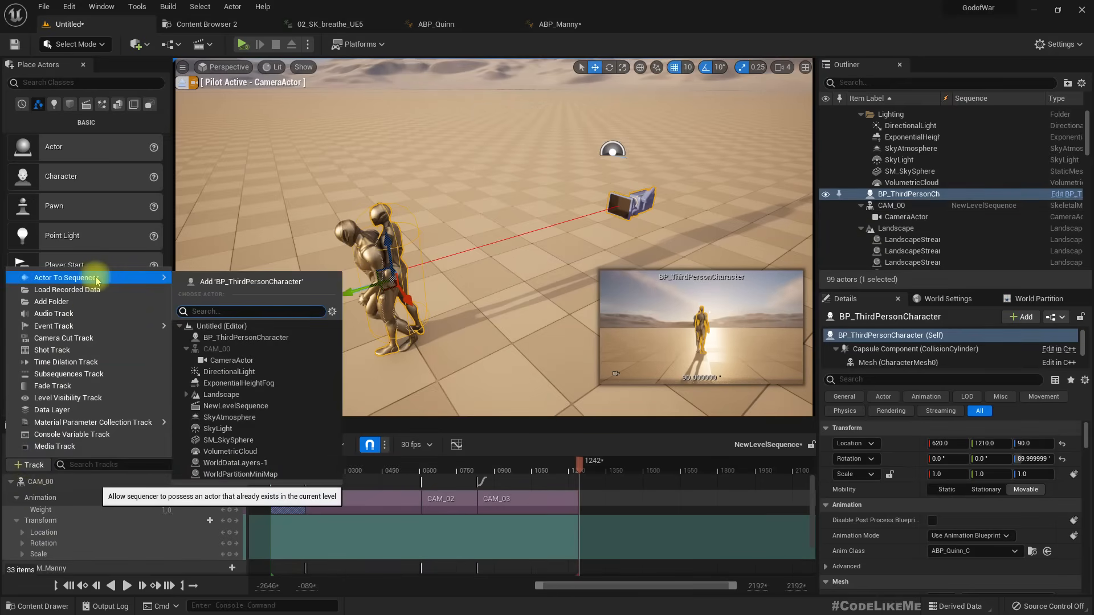
left_click(255, 288)
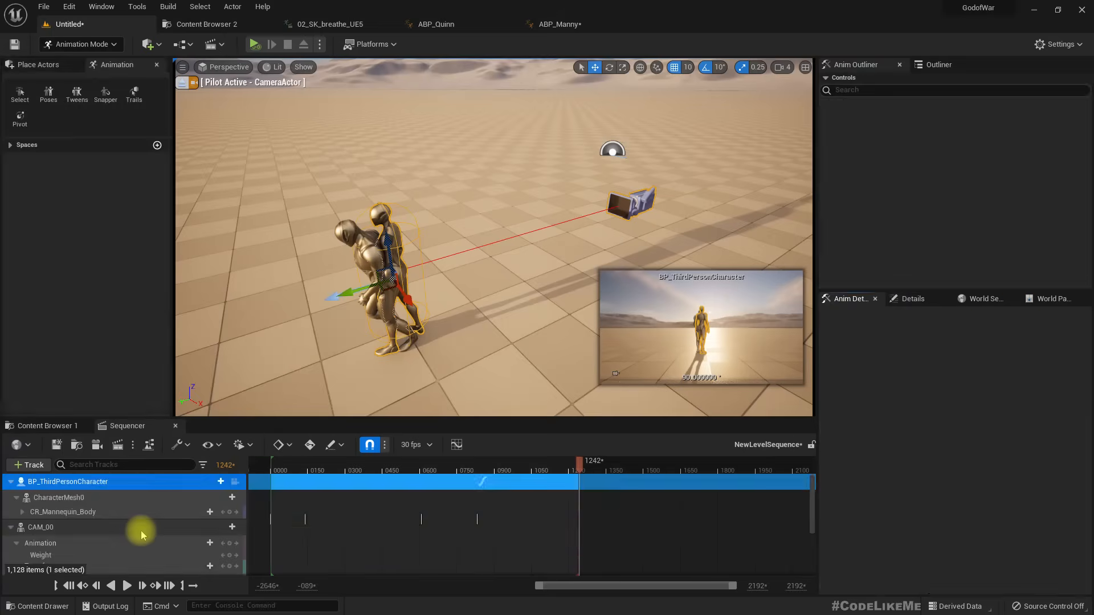
scroll(141, 528, "down", 5)
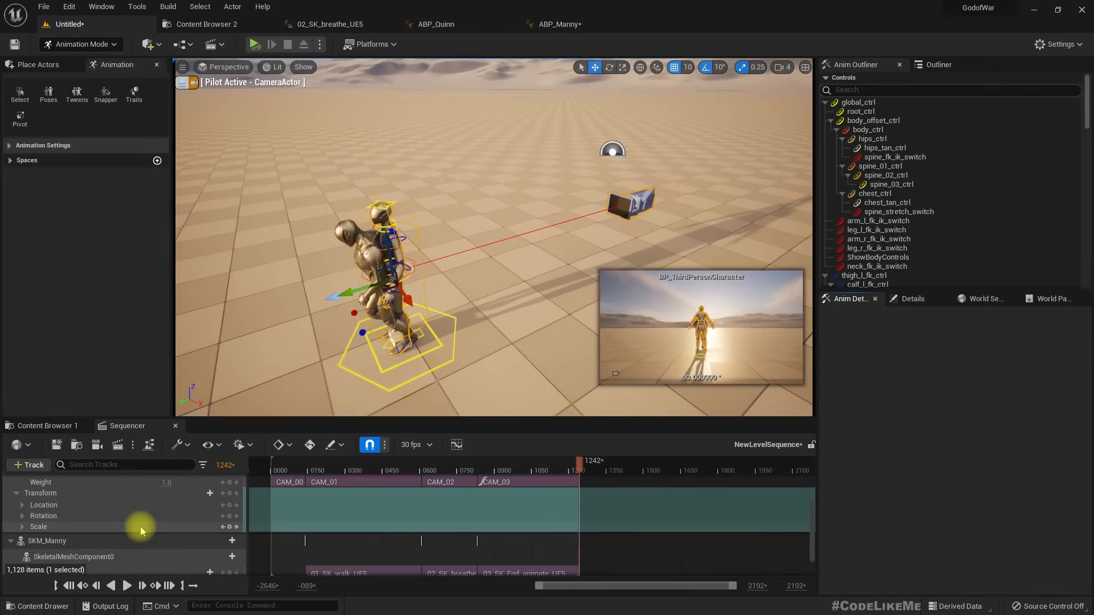
scroll(140, 527, "up", 3)
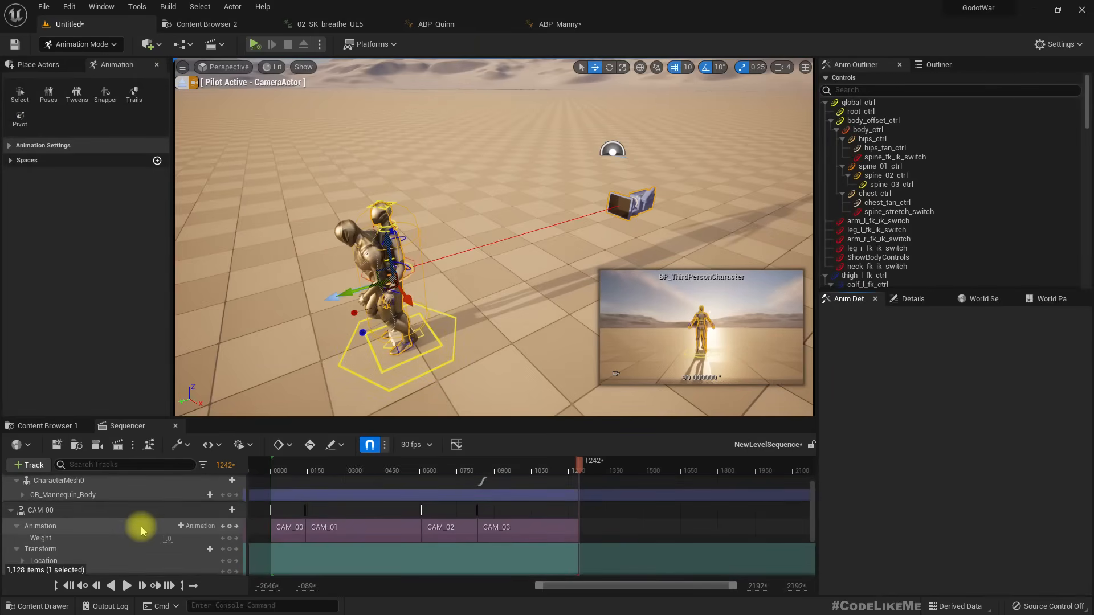
scroll(141, 526, "up", 1)
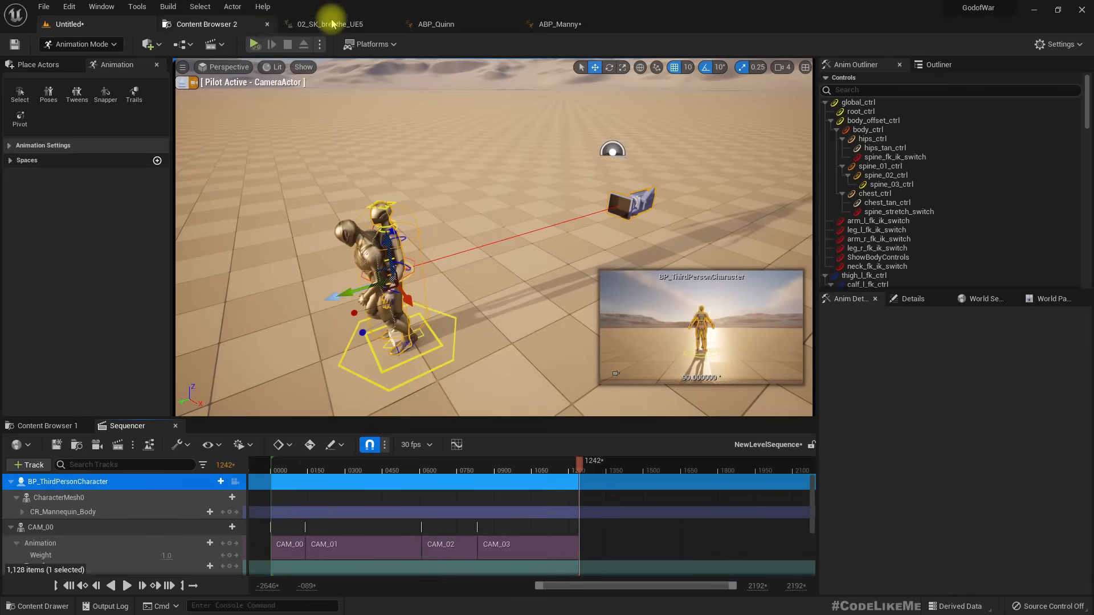
Step: Add the 01_SK_walk_UE5_Composite asset from the UE5_Anim folder to CharacterMesh0 as an animation and expand its Animation track
left_click(197, 24)
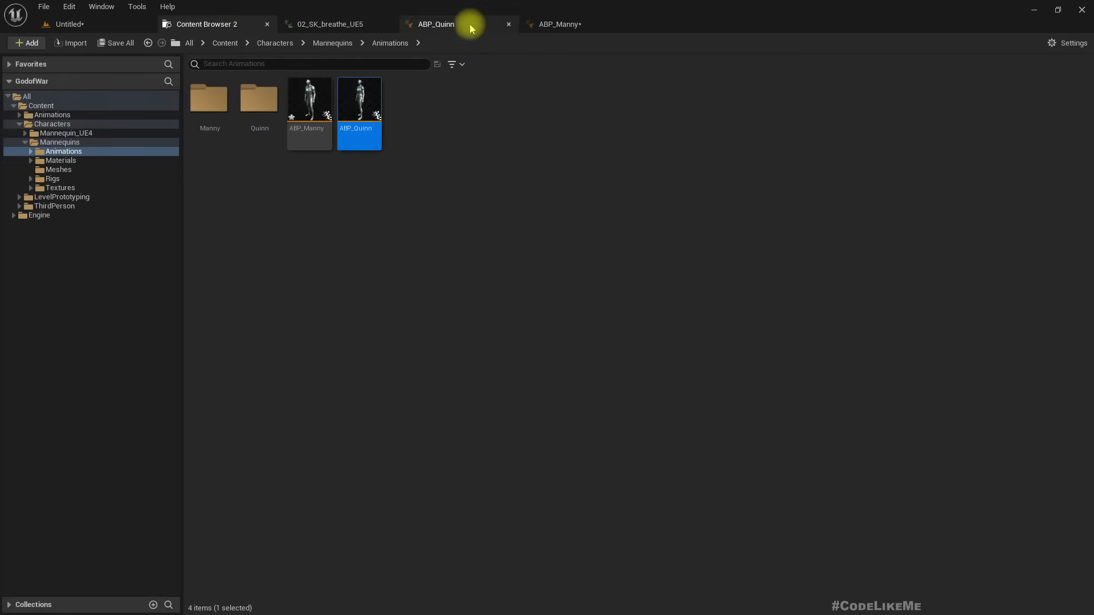
left_click(342, 24)
left_click(53, 48)
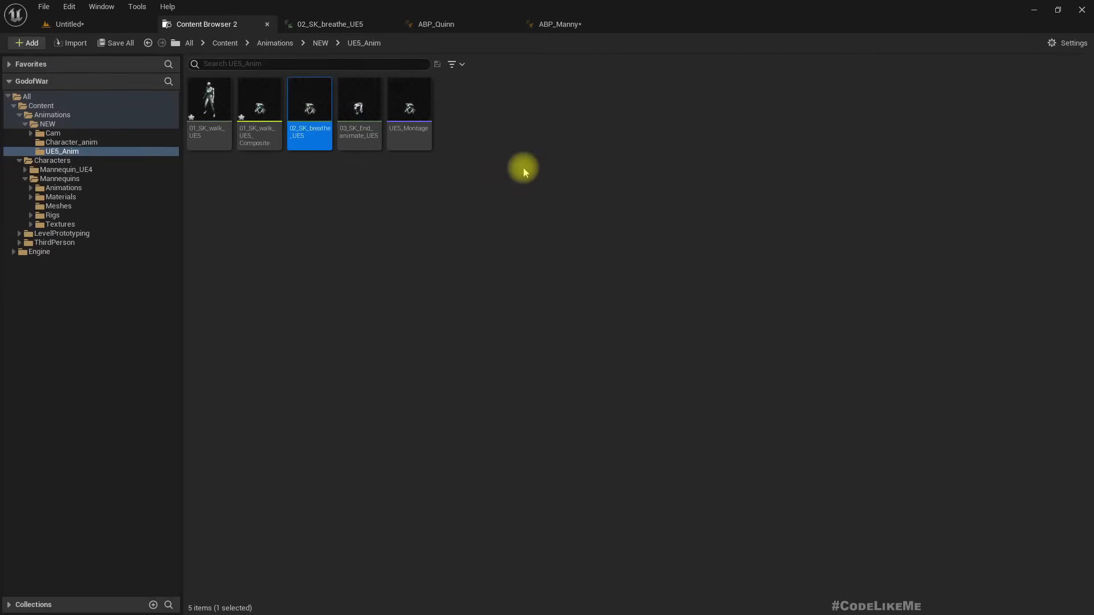
left_click_drag(269, 99, 78, 500)
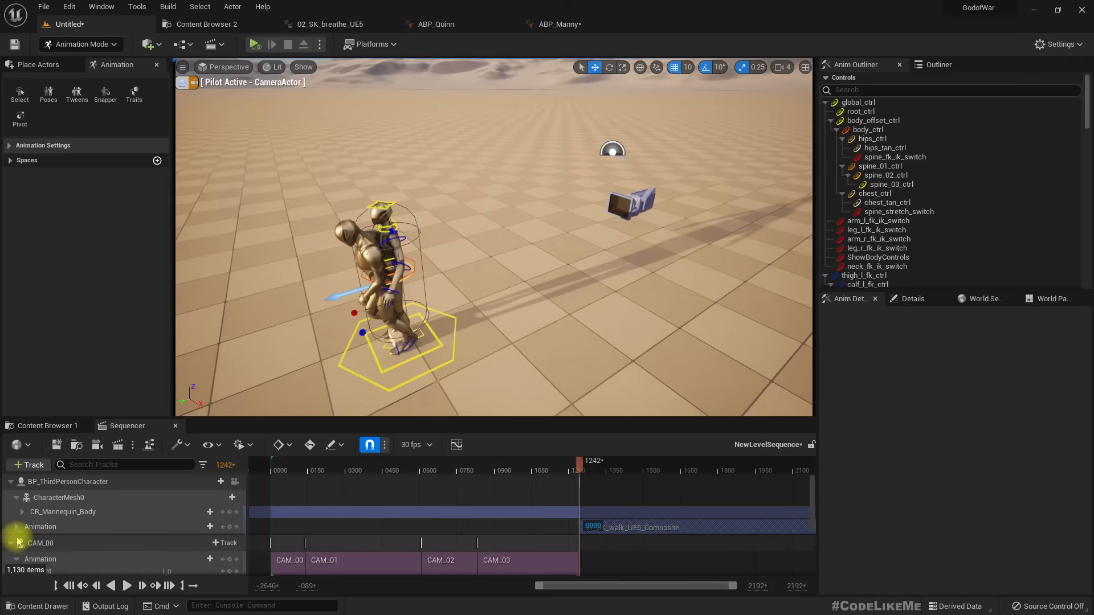
left_click(31, 497)
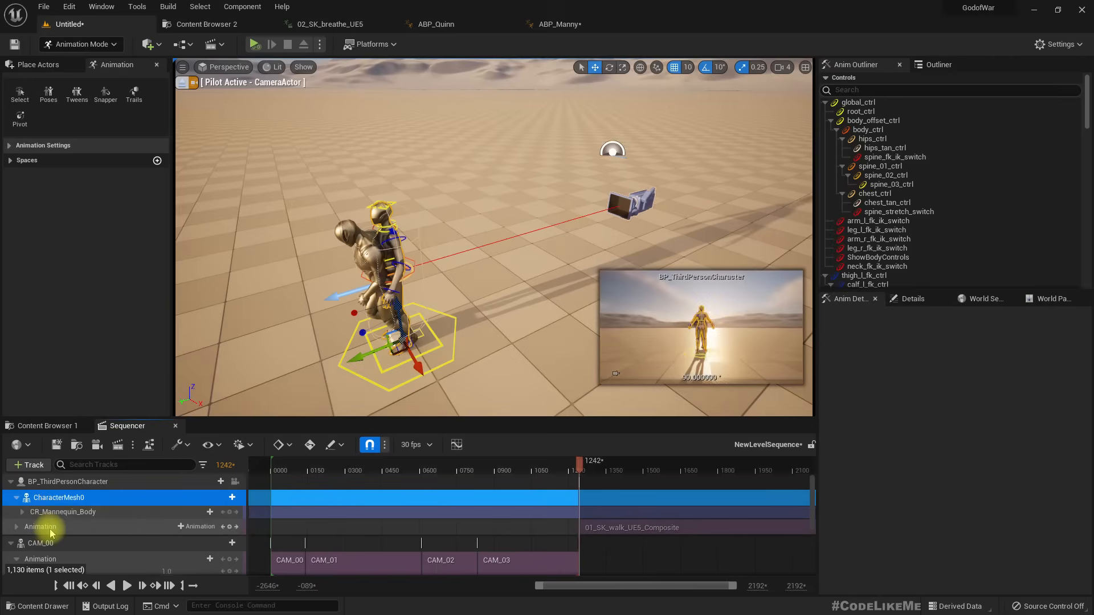
left_click(11, 529)
left_click(16, 527)
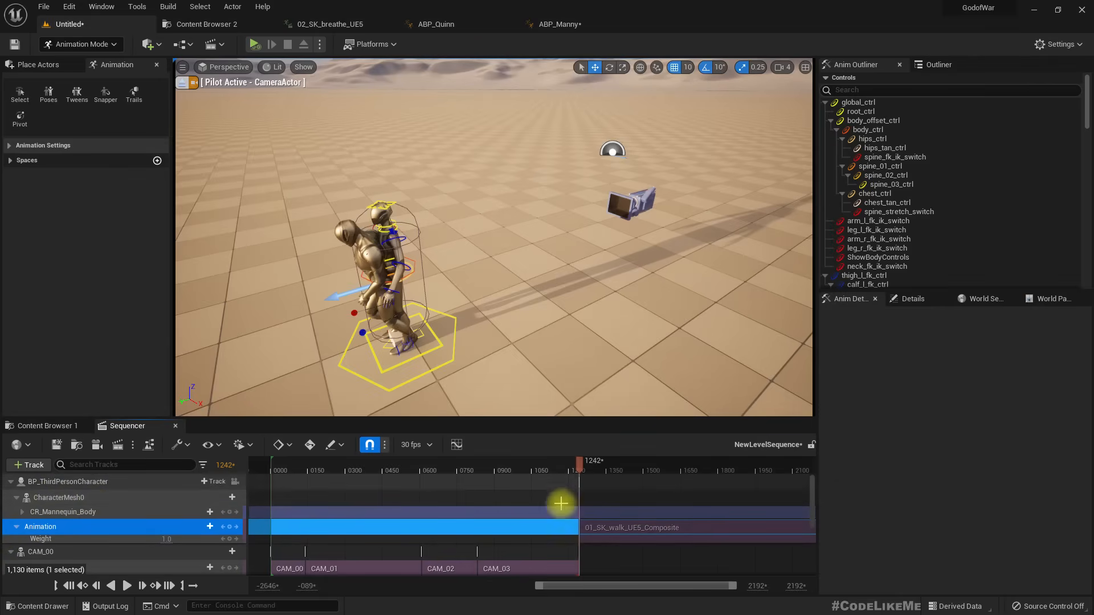
Step: Move the 01_SK_walk_UE5_Composite clip on CharacterMesh0 so that it starts at frame 0
scroll(562, 503, "down", 3)
scroll(562, 515, "down", 2)
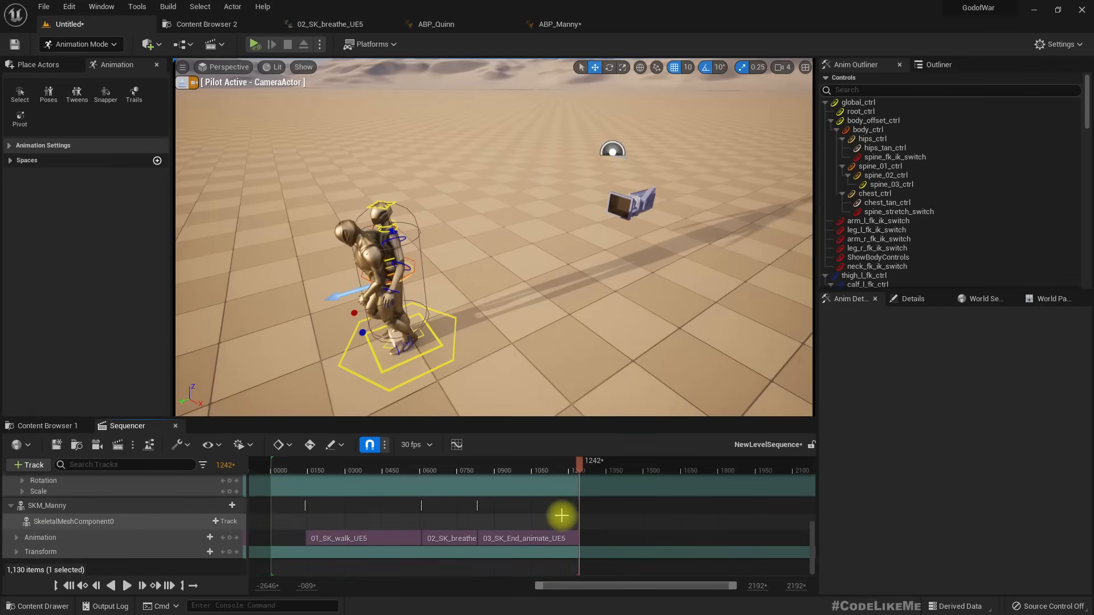
scroll(562, 516, "up", 3)
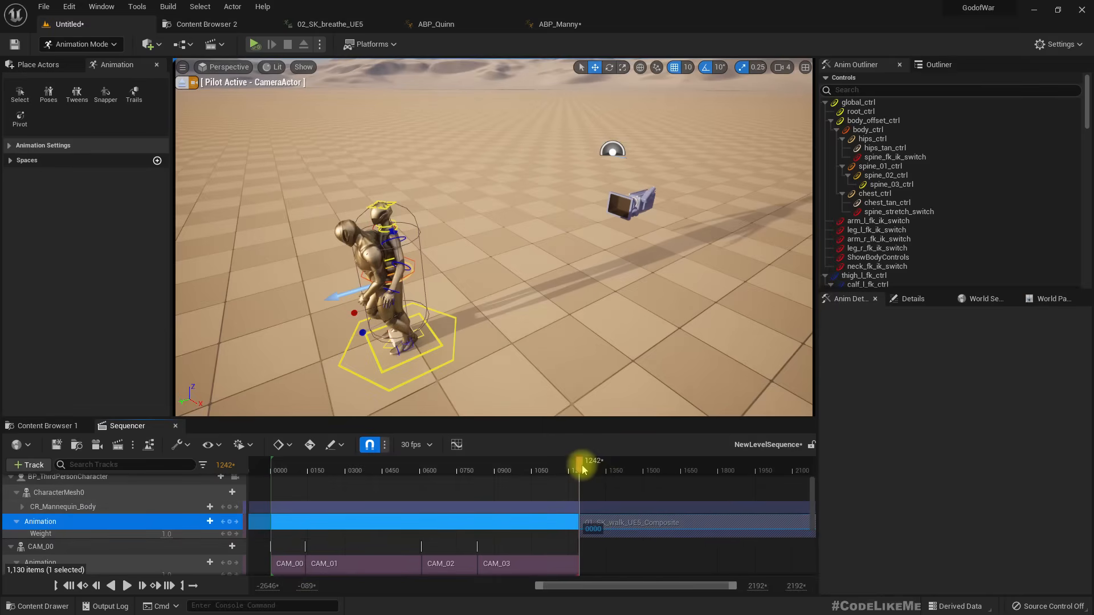
left_click_drag(584, 463, 272, 469)
left_click_drag(690, 526, 358, 515)
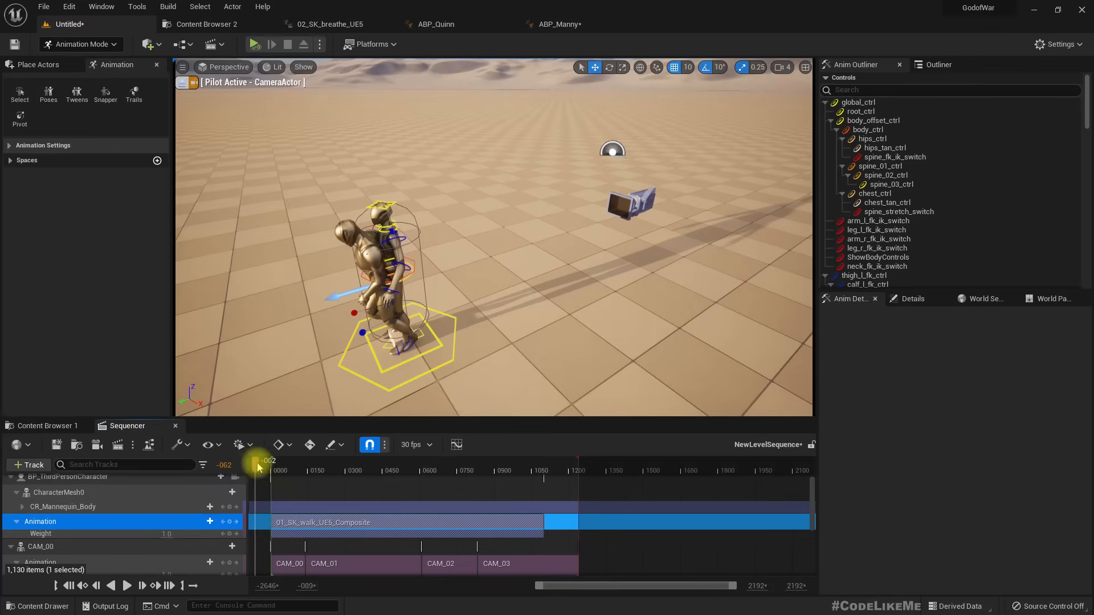
Step: Scrub the sequence to frame 337, stop piloting the CameraActor, and return the playhead to before the sequence start
left_click_drag(257, 467, 353, 466)
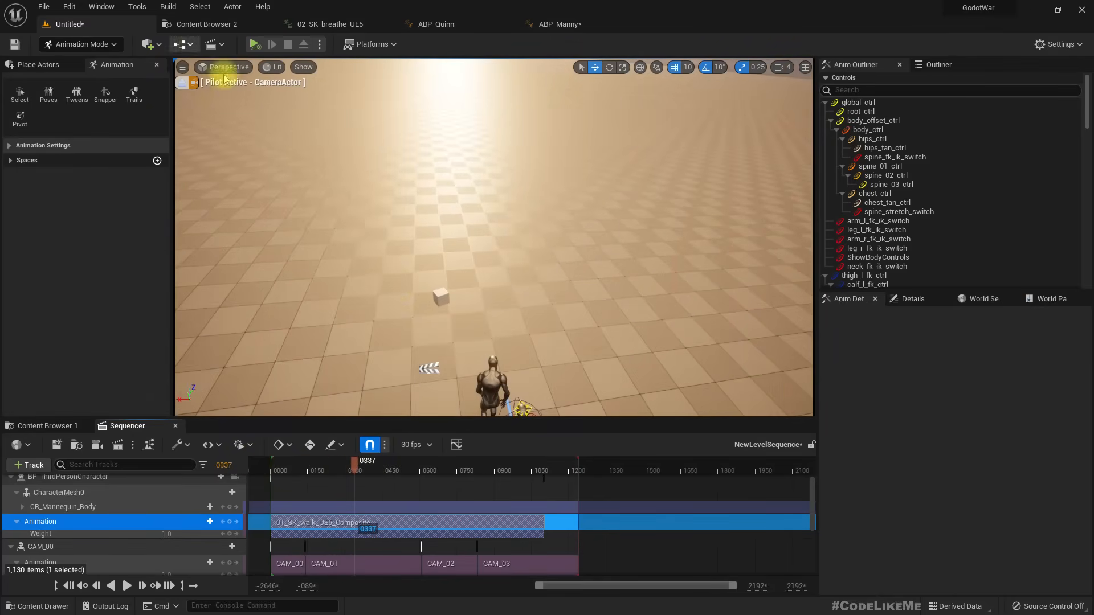
left_click(185, 84)
right_click_drag(365, 194, 197, 276)
left_click_drag(354, 465, 263, 468)
scroll(605, 511, "down", 2)
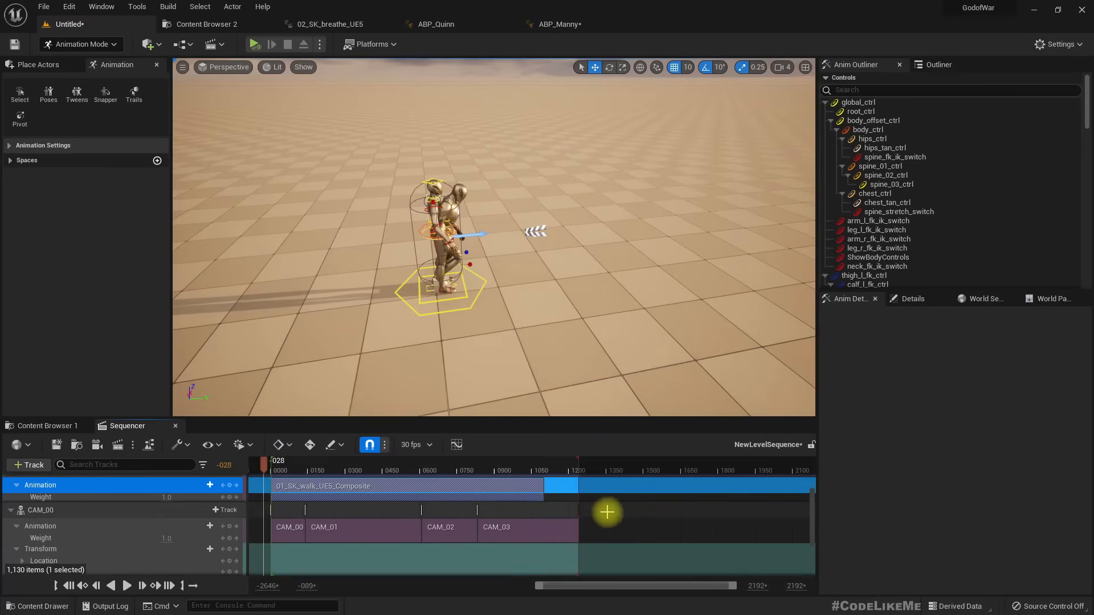
Step: Enlarge the Sequencer and align the start of the 01_SK_walk_UE5_Composite clip with SKM_Manny's 01_SK_walk_UE5 clip
left_click_drag(528, 419, 534, 312)
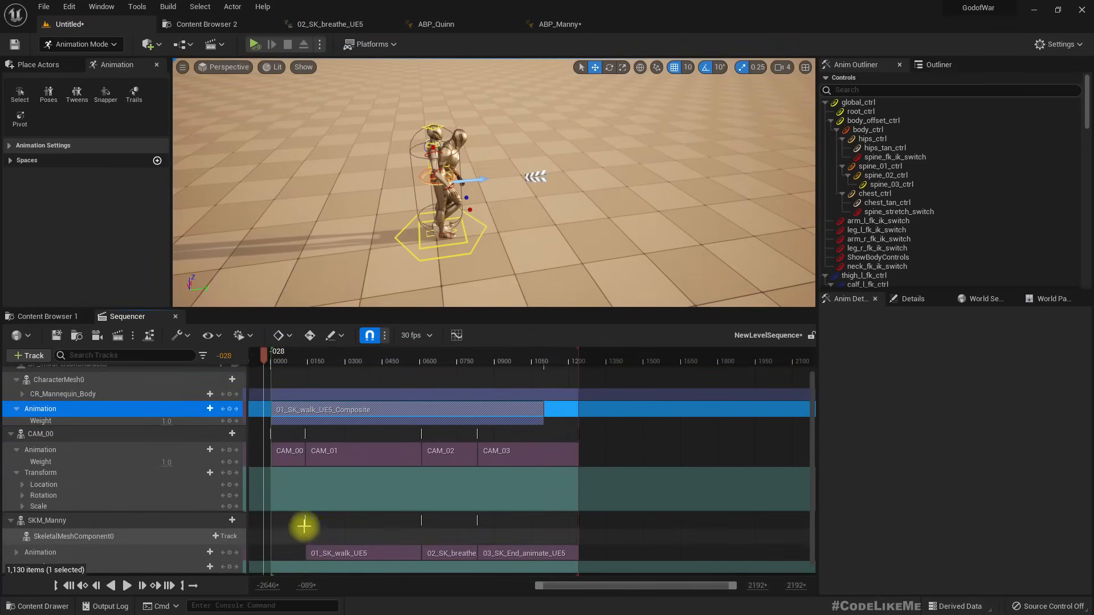
left_click_drag(311, 411, 346, 410)
left_click_drag(291, 359, 257, 357)
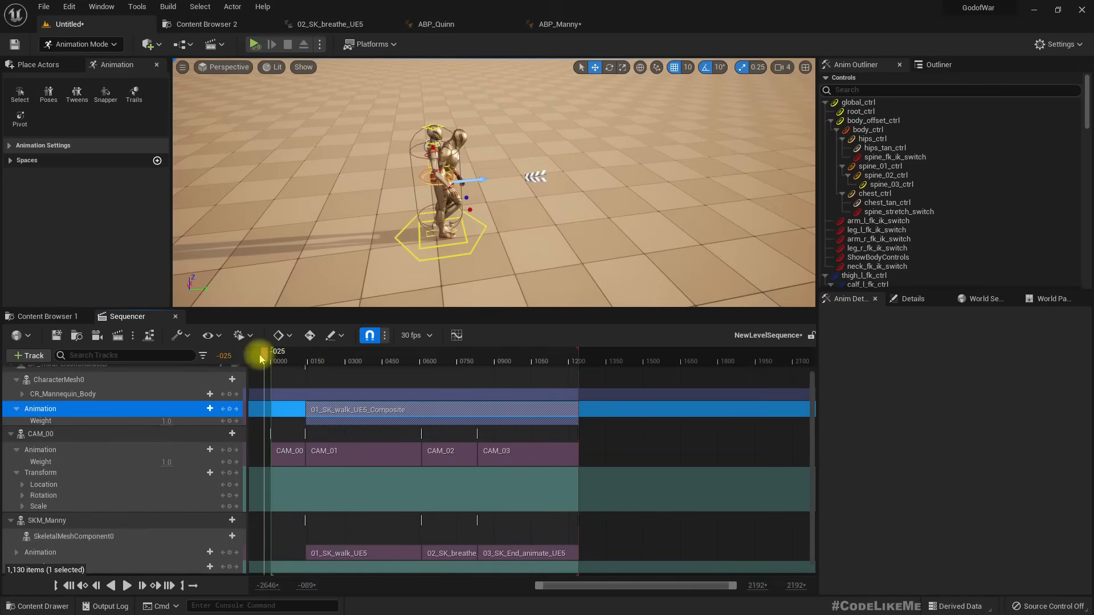
Step: Simulate the level briefly, play it as a game in the viewport instead, and stop the session
left_click(280, 126)
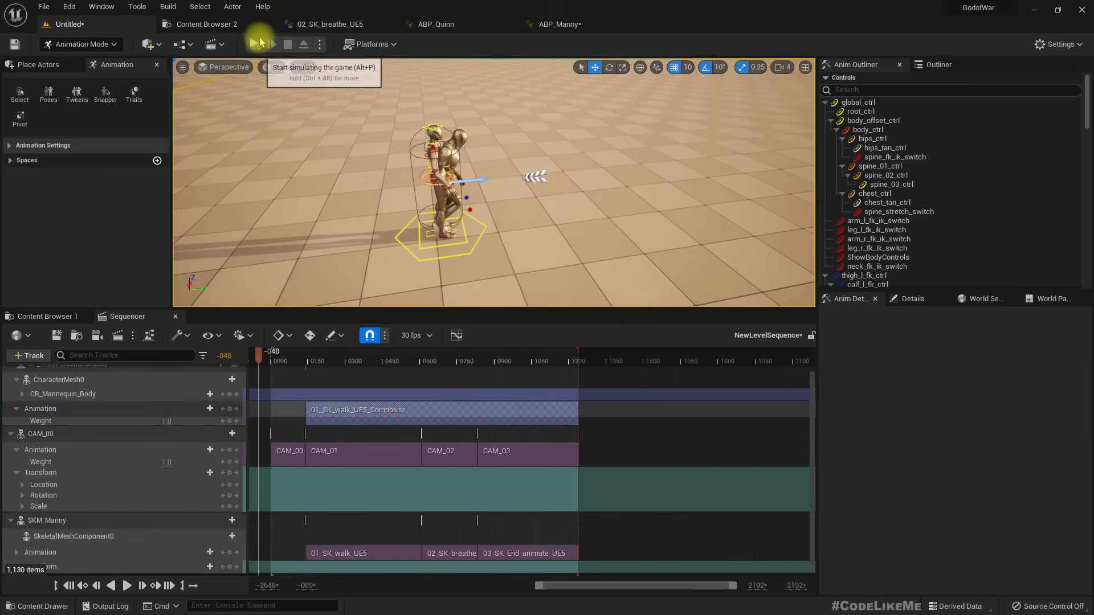
left_click(250, 44)
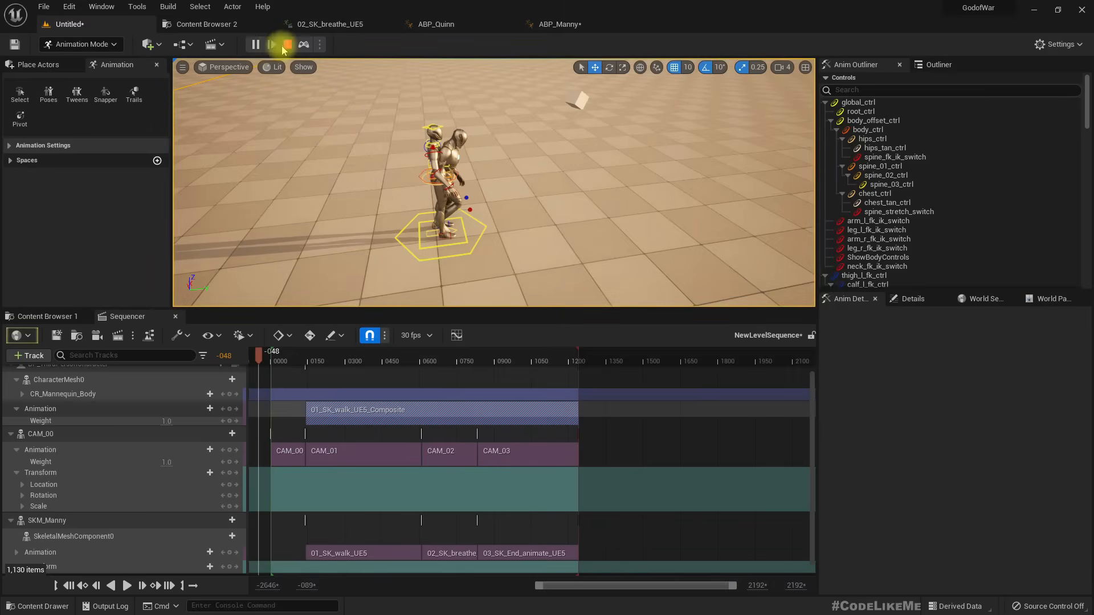
left_click(288, 44)
left_click(320, 44)
left_click(346, 74)
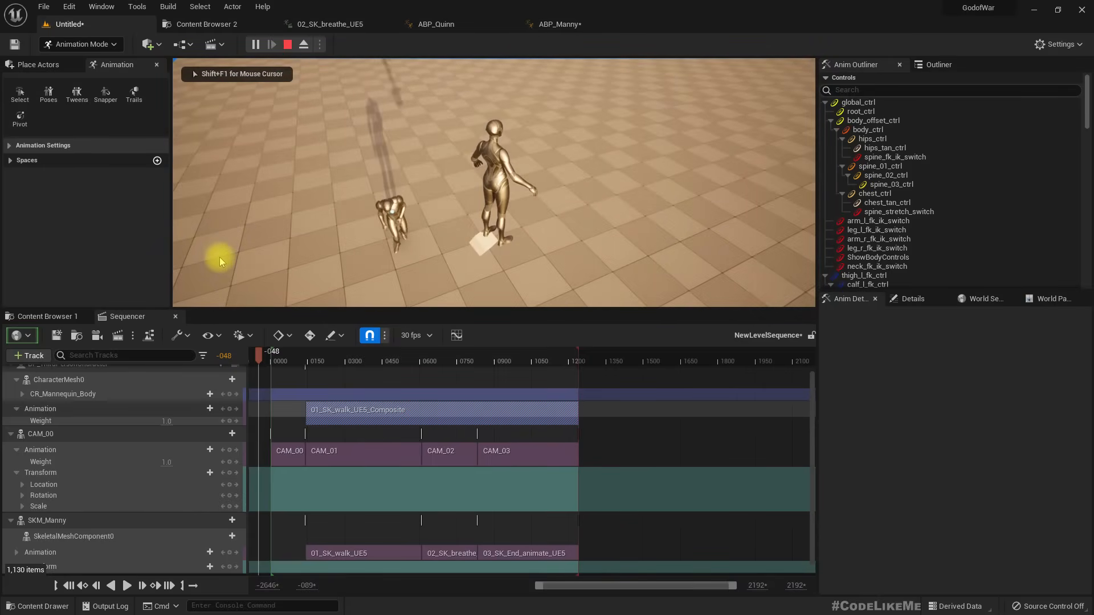
key("Escape")
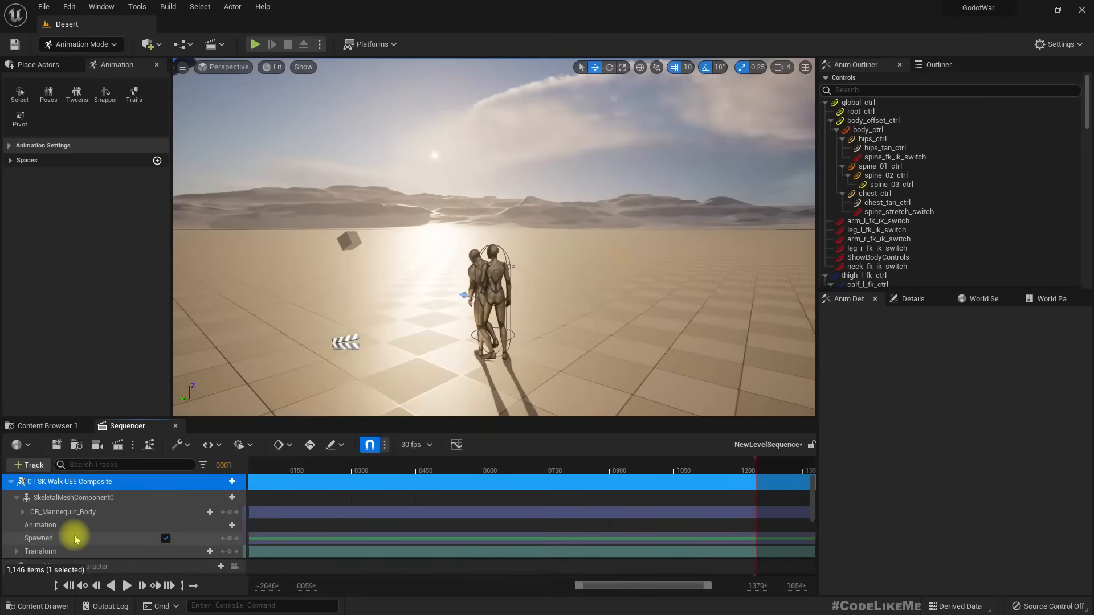
Step: Undo adding the 01 SK Walk UE5 Composite actor and delete the BP_ThirdPersonCharacter binding from the Desert level's sequence
key("ctrl+z")
left_click(62, 482)
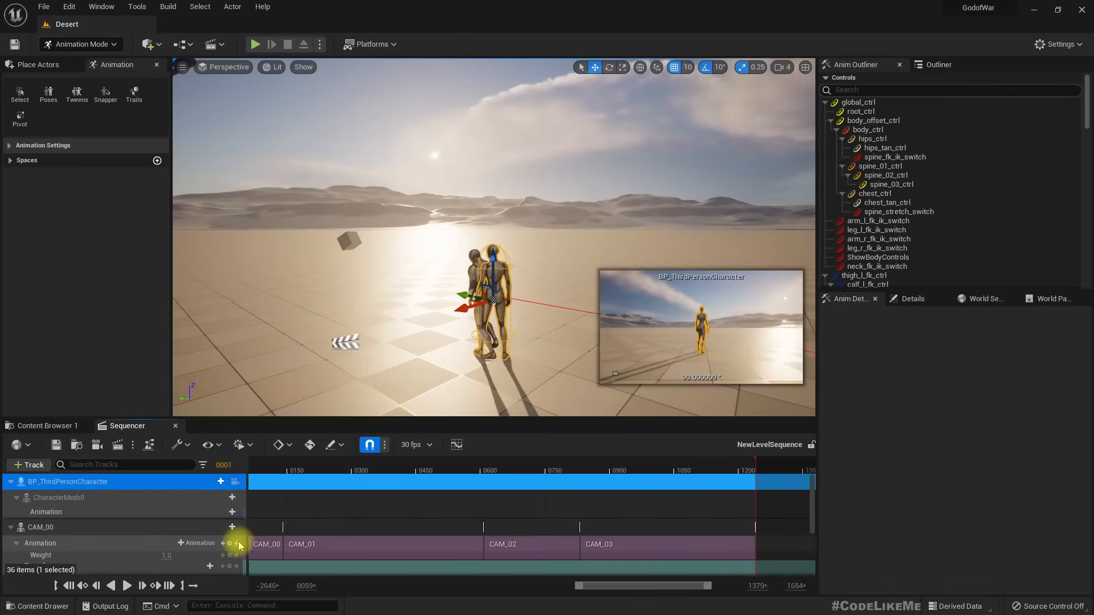
key("Delete")
scroll(100, 534, "down", 2)
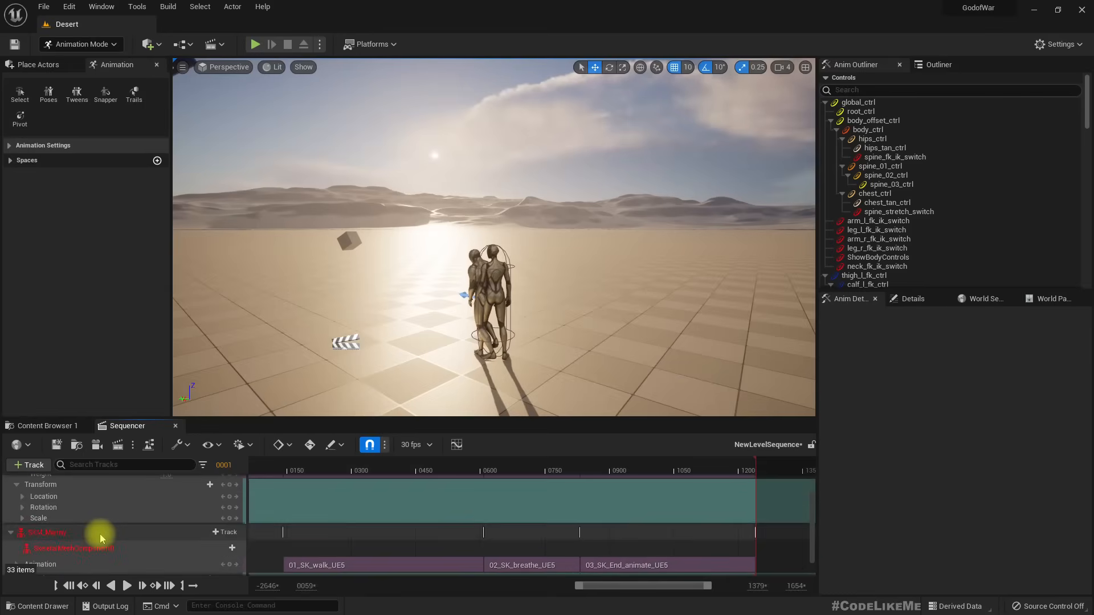
scroll(100, 535, "up", 2)
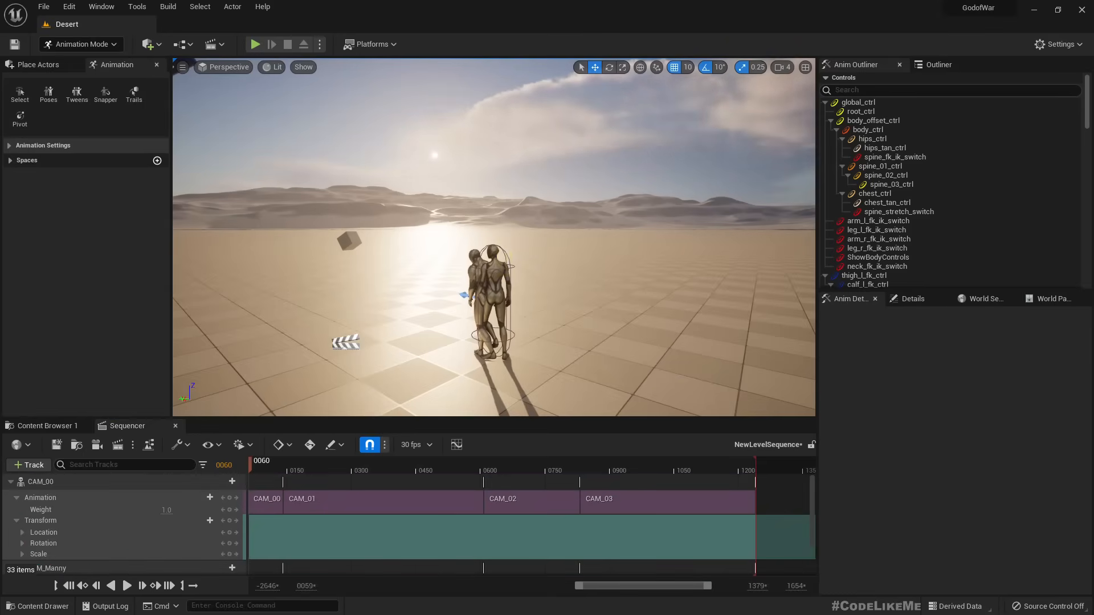
Step: Select BP_ThirdPersonCharacter in the Desert level and add it to the sequence again
left_click(491, 299)
left_click(25, 465)
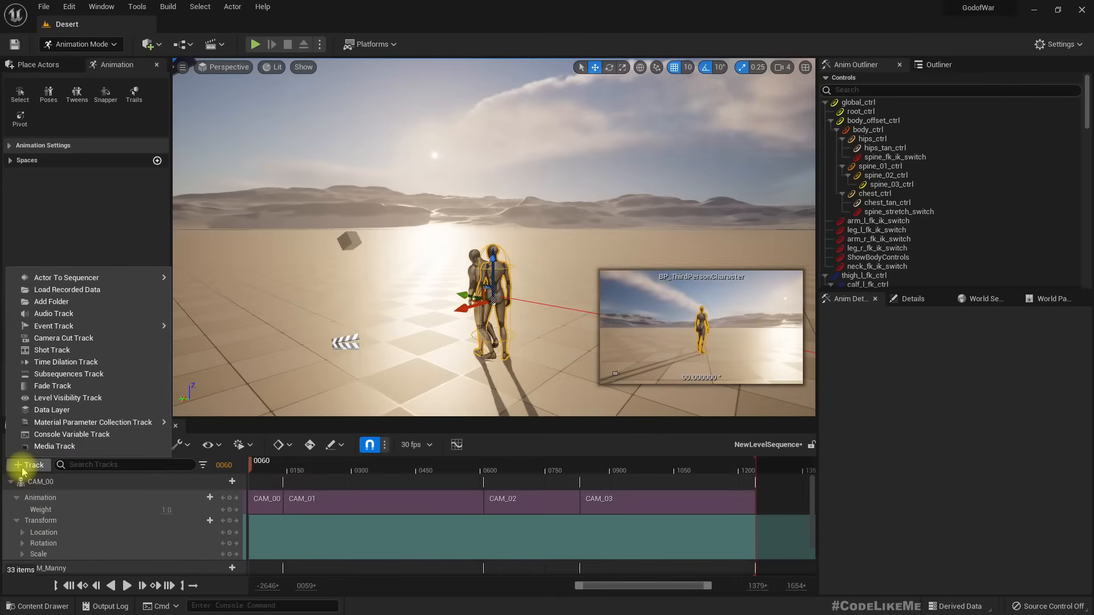
mouse_move(85, 279)
left_click(222, 283)
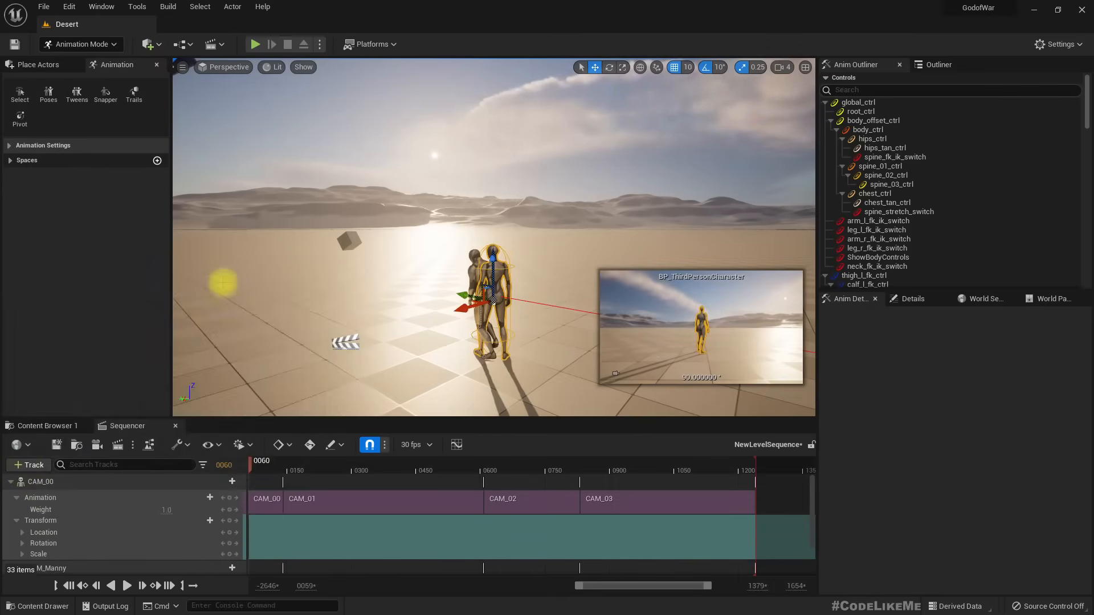
Step: Add an animation track with 01_SK_walk_UE5_Composite to BP_ThirdPersonCharacter's CharacterMesh0 in the sequence
left_click(63, 497)
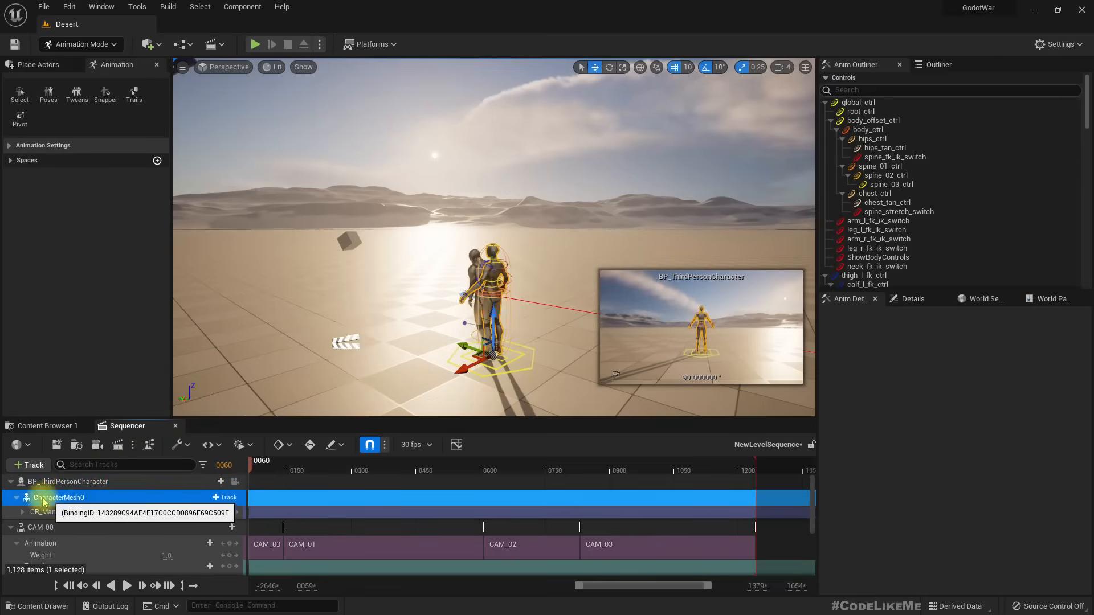
left_click(224, 498)
mouse_move(245, 25)
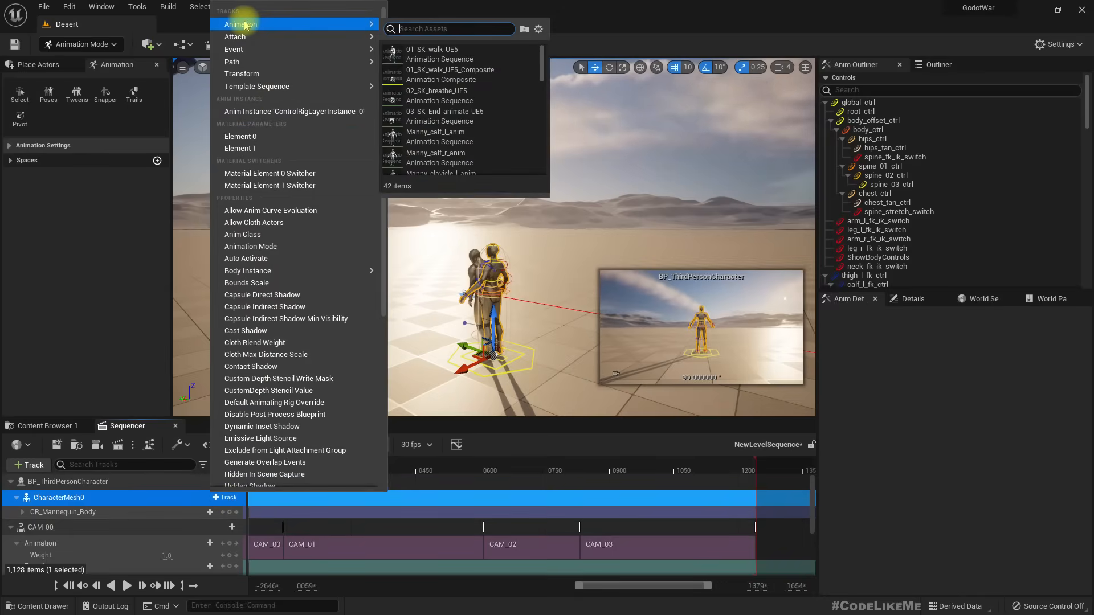
left_click(446, 72)
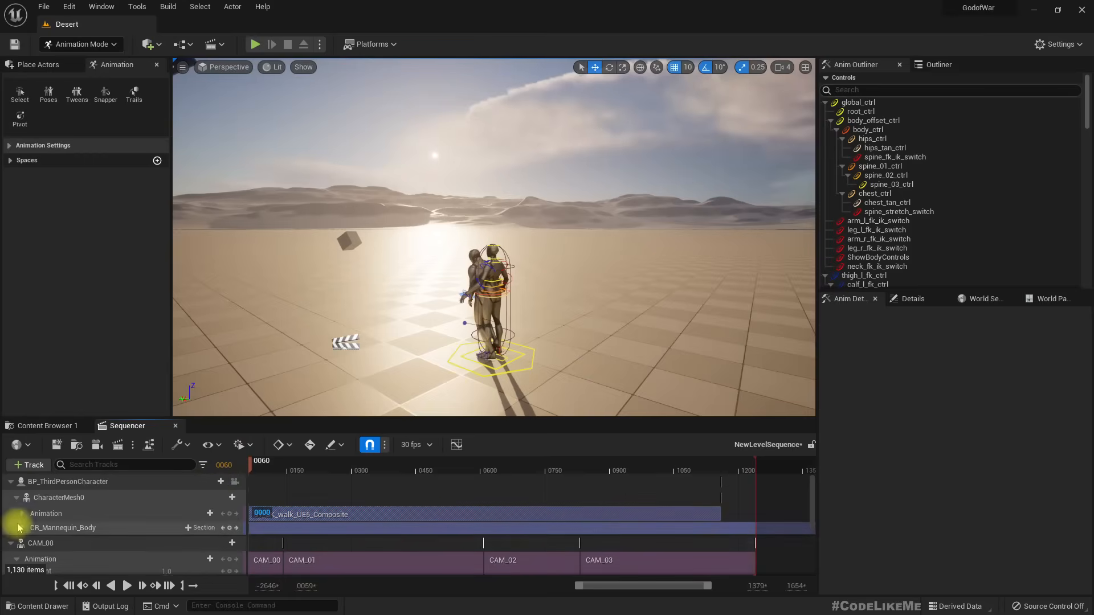
Step: Move the BP_ThirdPersonCharacter binding below CAM_00 in the sequence's track list
scroll(483, 520, "down", 3, "ctrl")
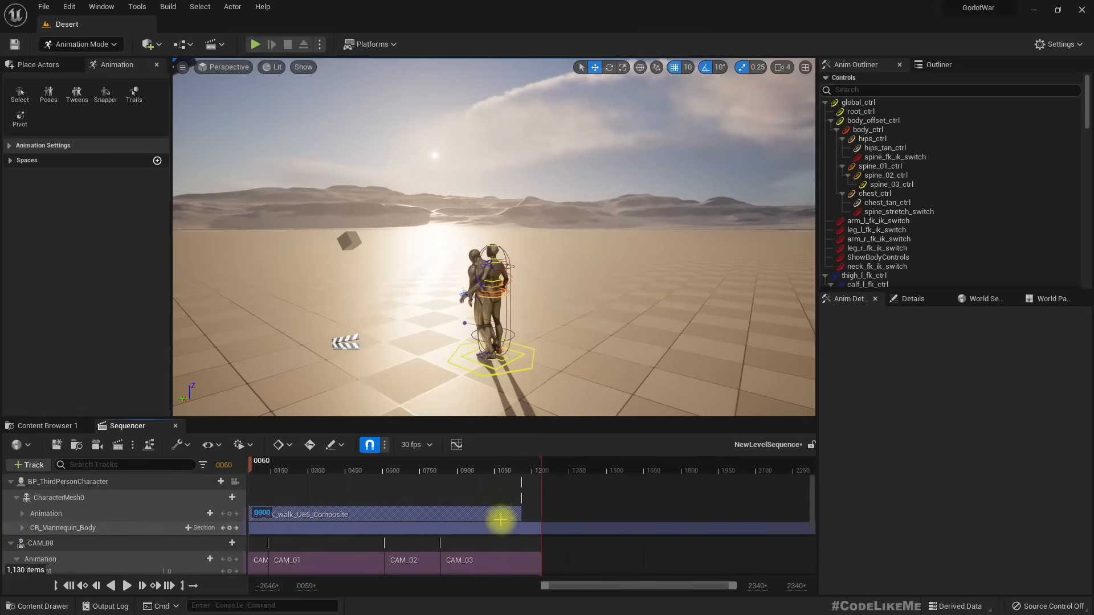
left_click_drag(542, 593, 494, 591)
scroll(561, 540, "down", 2)
scroll(562, 540, "down", 2)
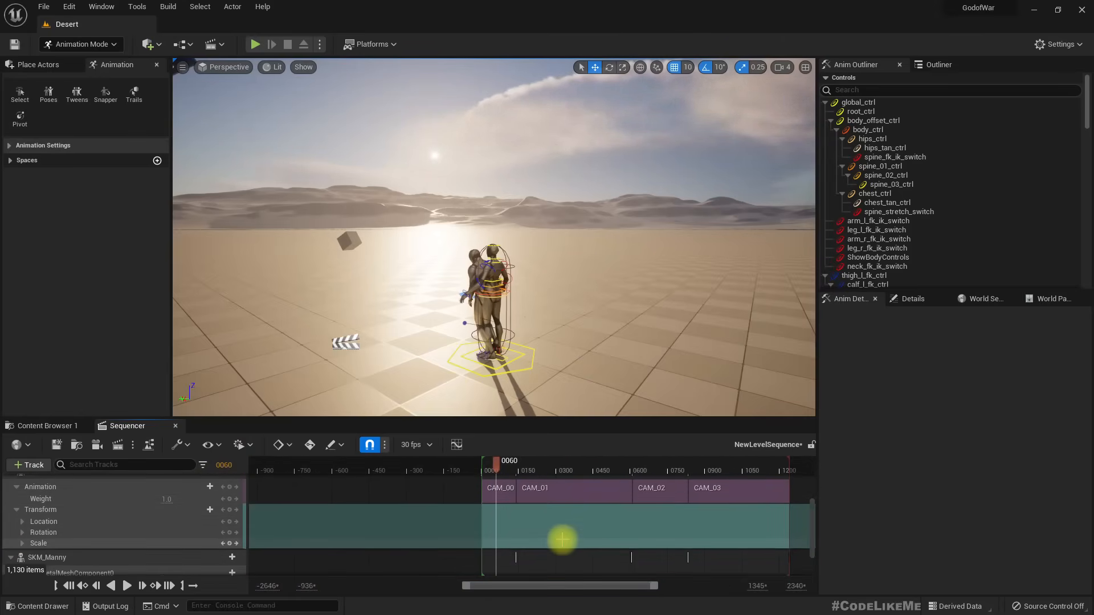
scroll(563, 540, "up", 5)
left_click(73, 483)
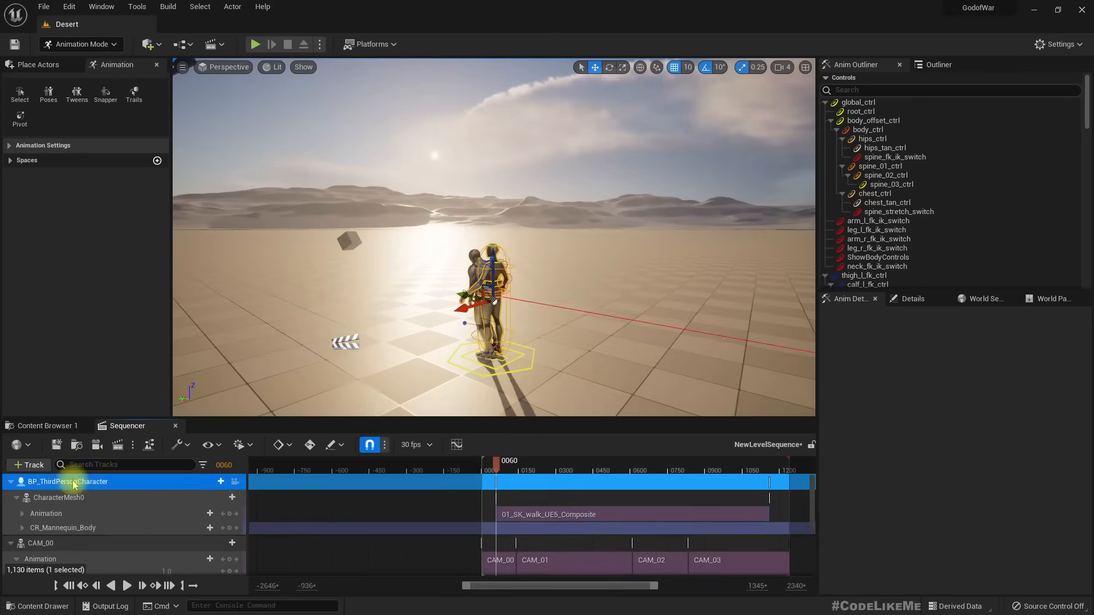
left_click_drag(73, 484, 61, 508)
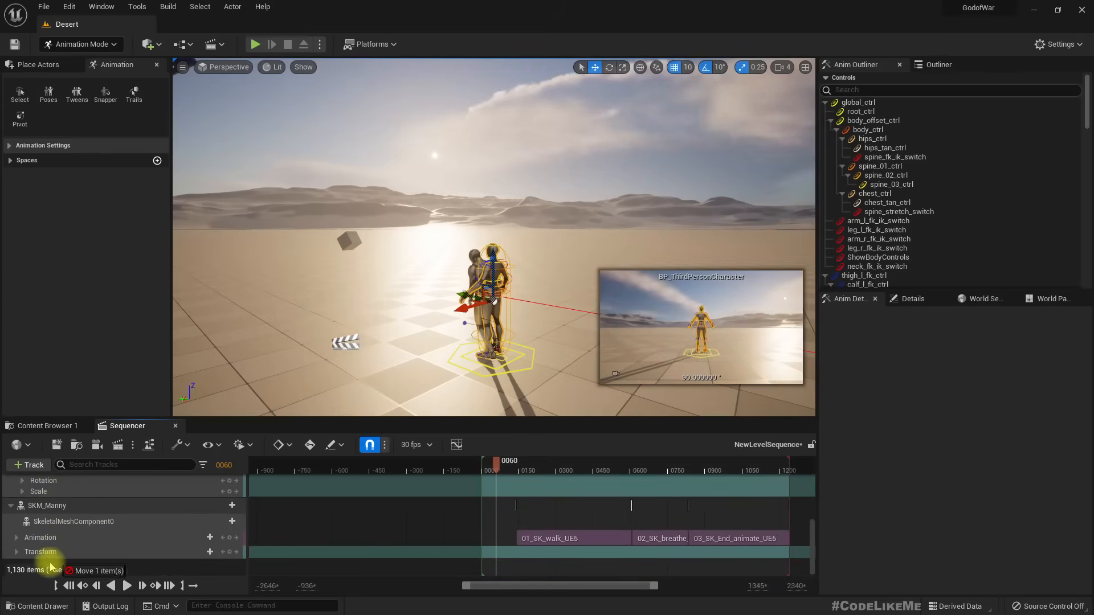
left_click_drag(48, 507, 69, 522)
Step: Collapse the SKM_Manny and BP_ThirdPersonCharacter bindings and place SKM_Manny above BP_ThirdPersonCharacter
scroll(69, 521, "down", 1)
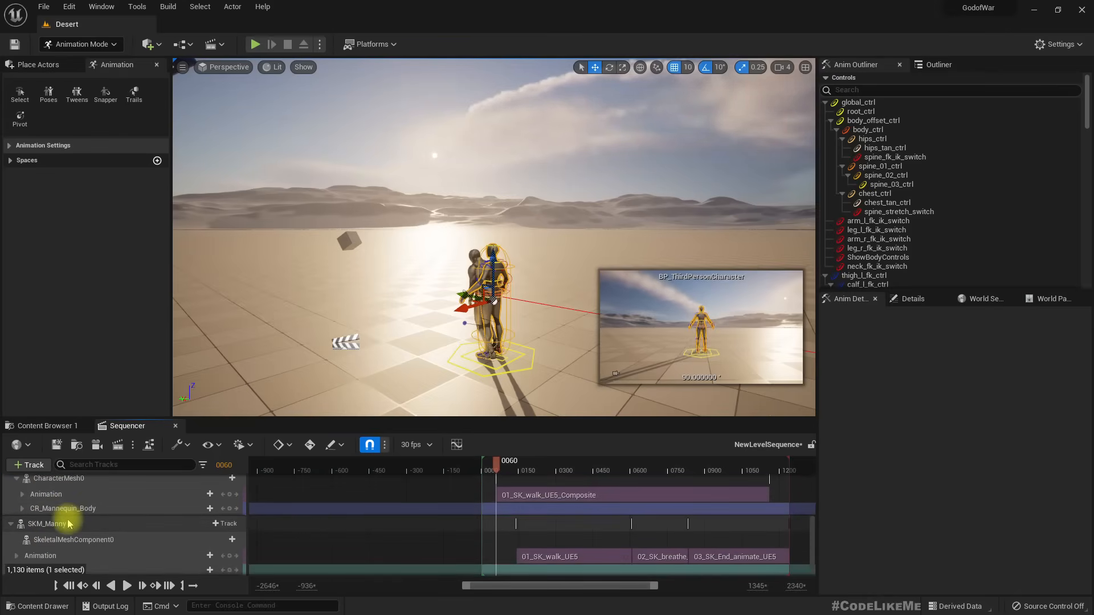
left_click(12, 524)
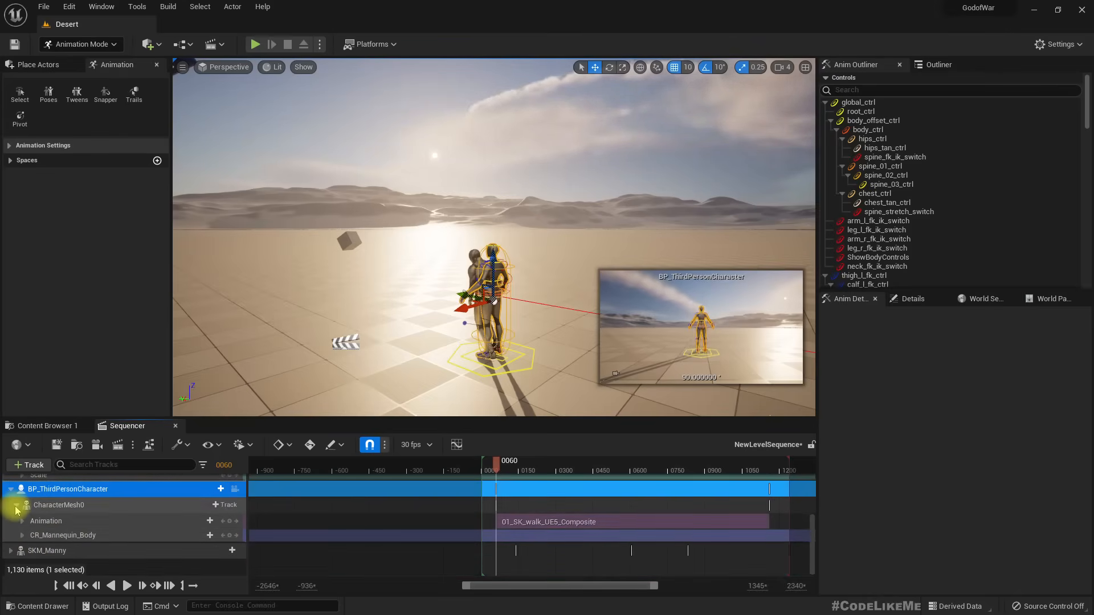
left_click(11, 489)
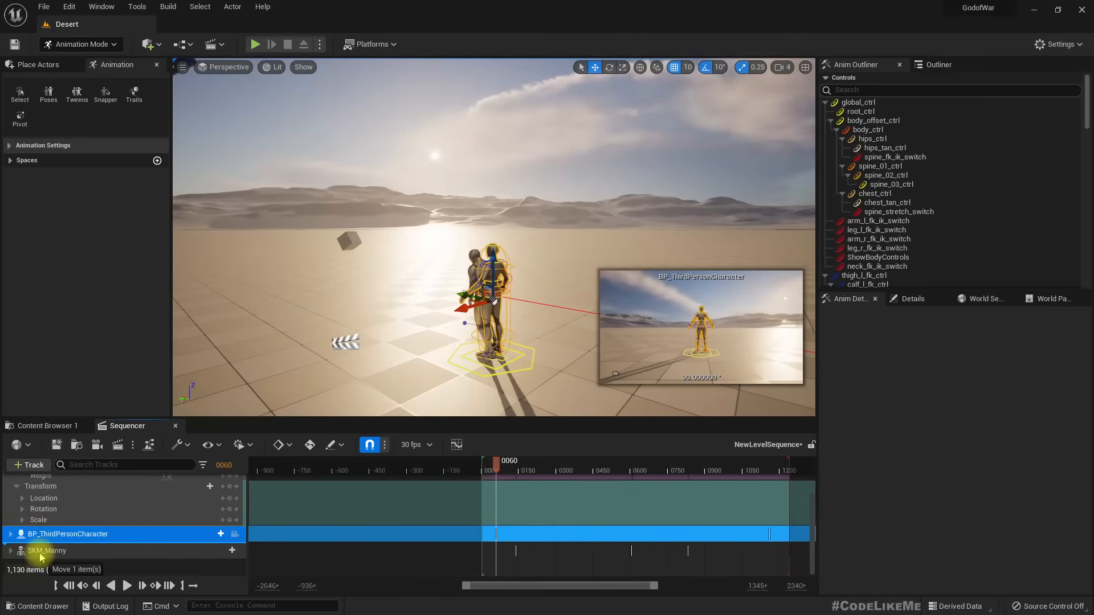
left_click(42, 551)
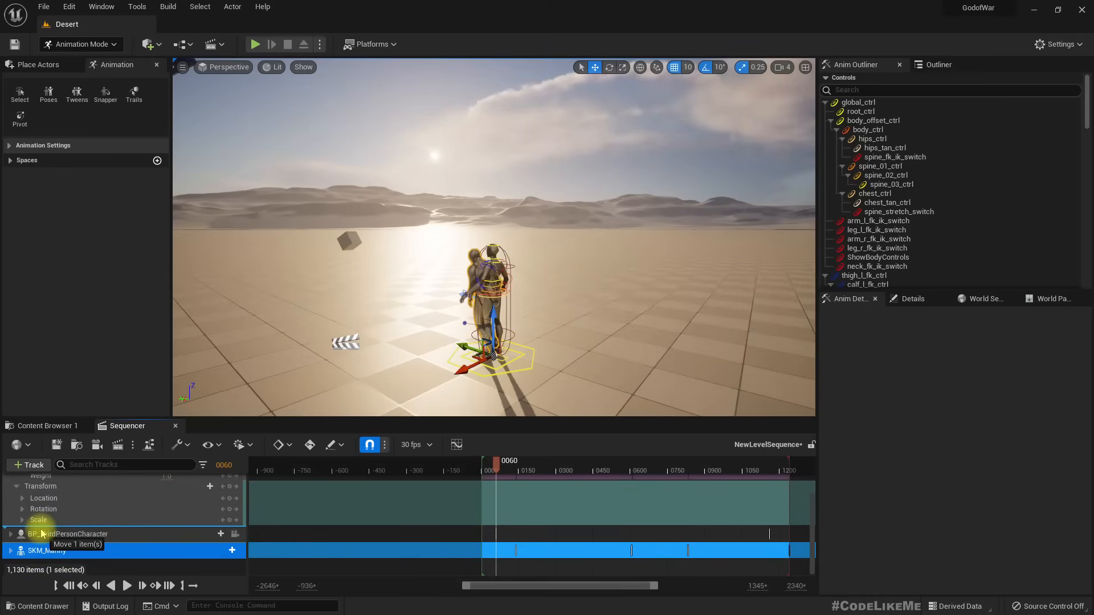
left_click_drag(42, 534, 71, 536)
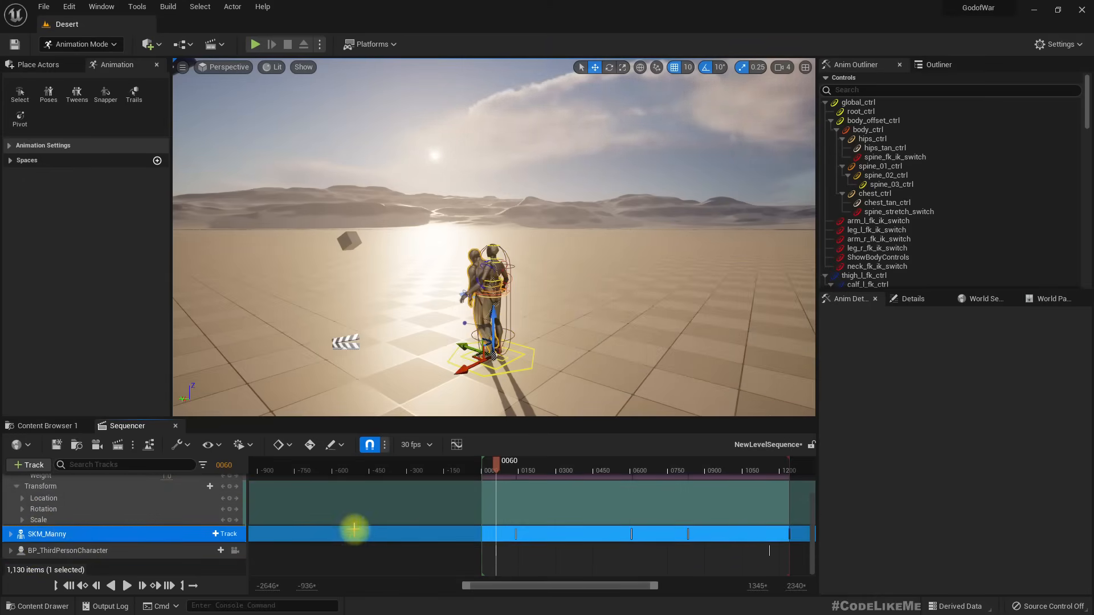
Step: Enlarge the Sequencer and expand SKM_Manny's animation track down to its Weight channel
left_click(11, 534)
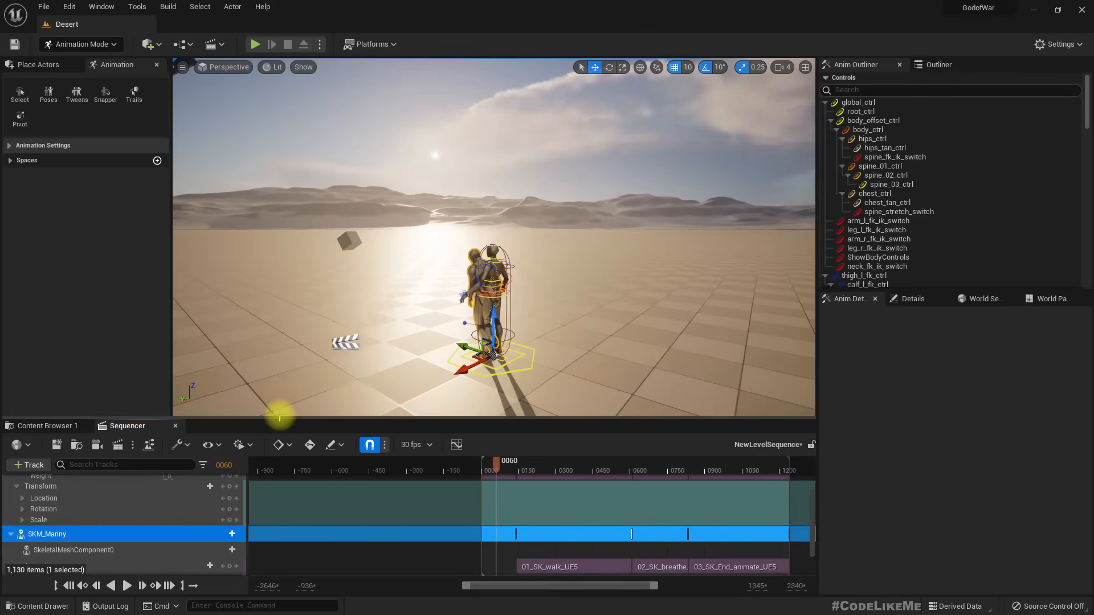
left_click_drag(280, 419, 285, 311)
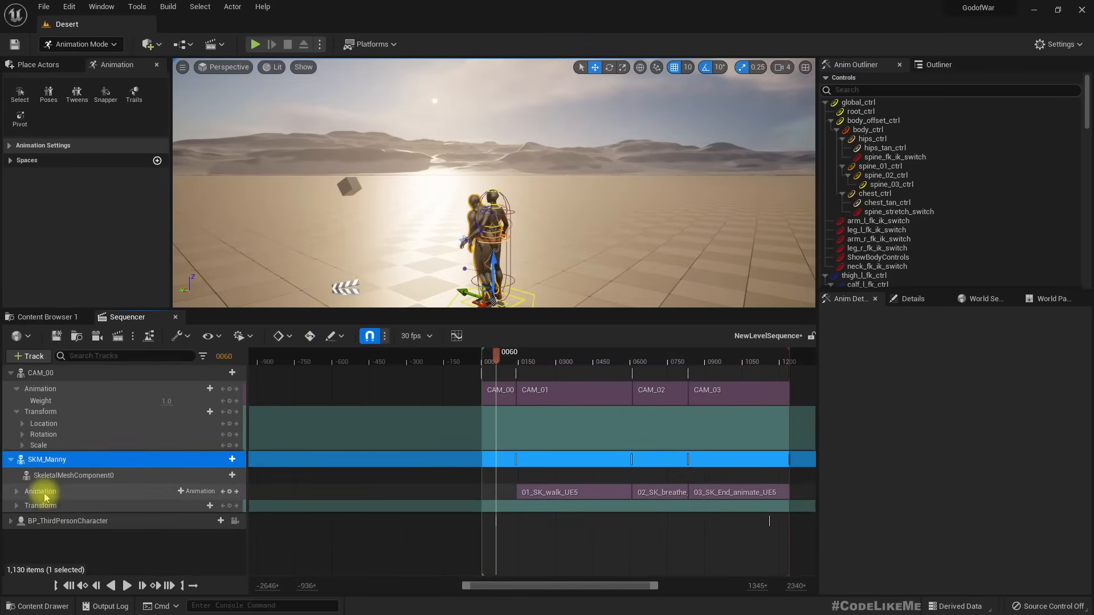
left_click(17, 493)
left_click(83, 502)
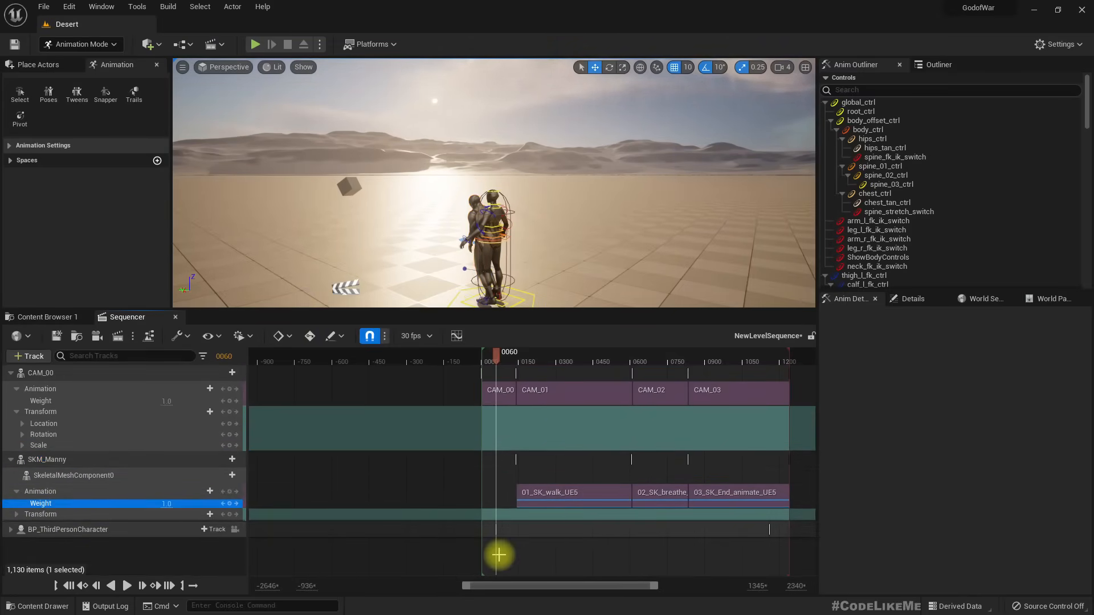
Step: Expand BP_ThirdPersonCharacter's animation track and align the start of its 01_SK_walk_UE5_Composite clip with SKM_Manny's 01_SK_walk_UE5 clip
left_click(10, 529)
scroll(25, 554, "down", 1)
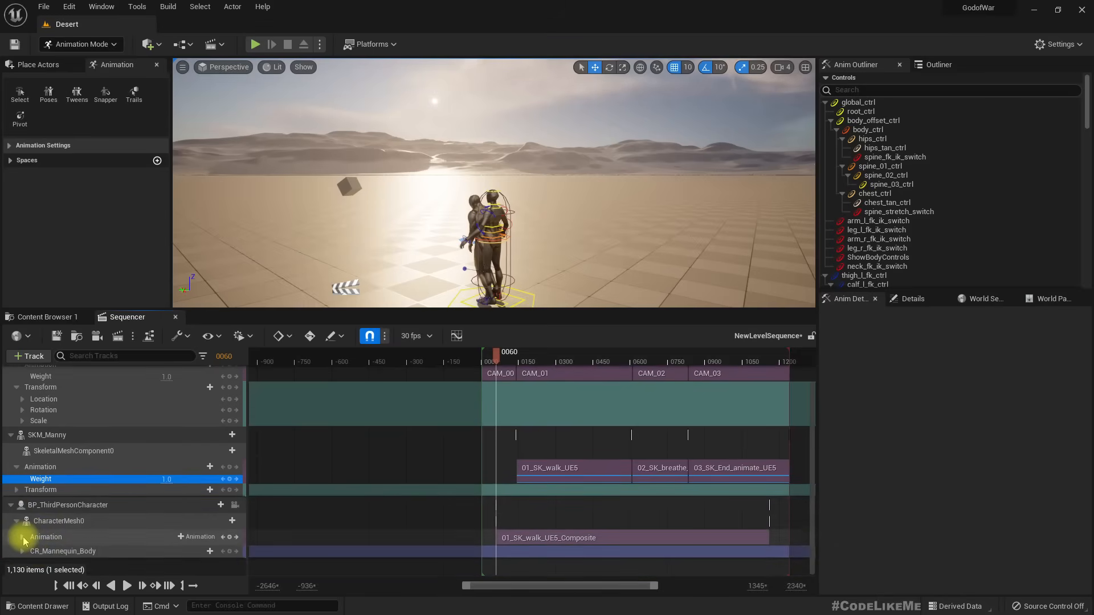
left_click(22, 537)
left_click(71, 539)
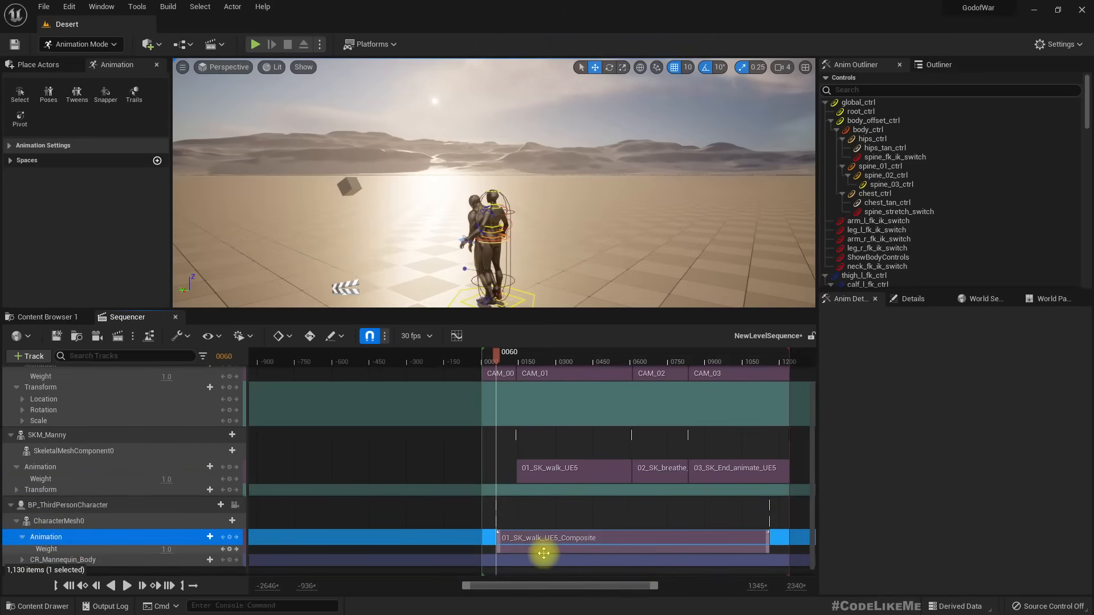
left_click_drag(494, 547, 539, 539)
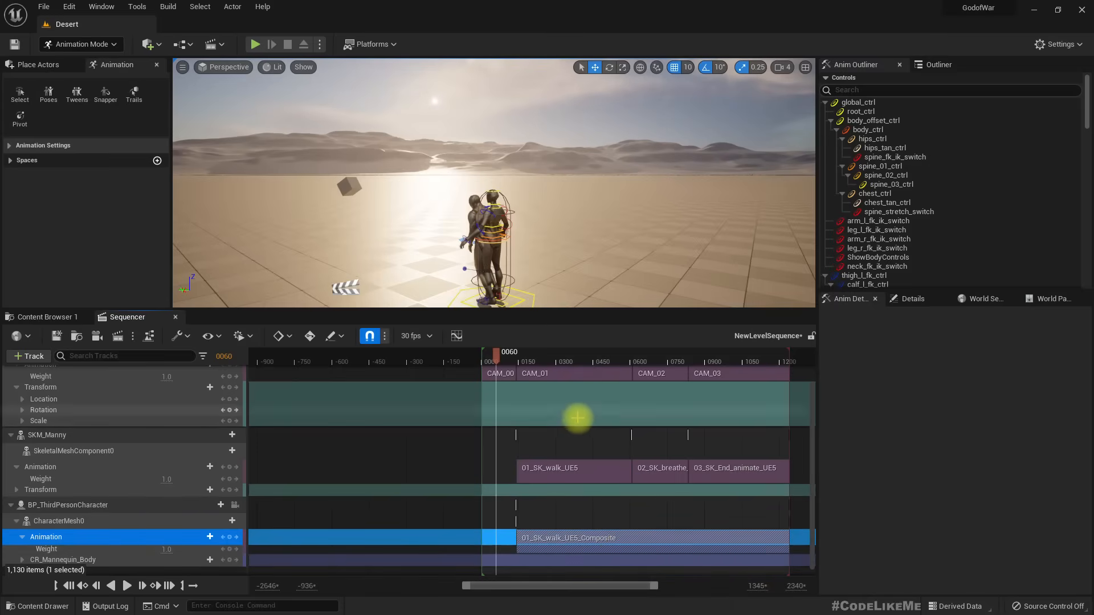
Step: Save NewLevelSequence and play-test the level with the playhead ahead of the CAM_00 clip
scroll(579, 429, "up", 1)
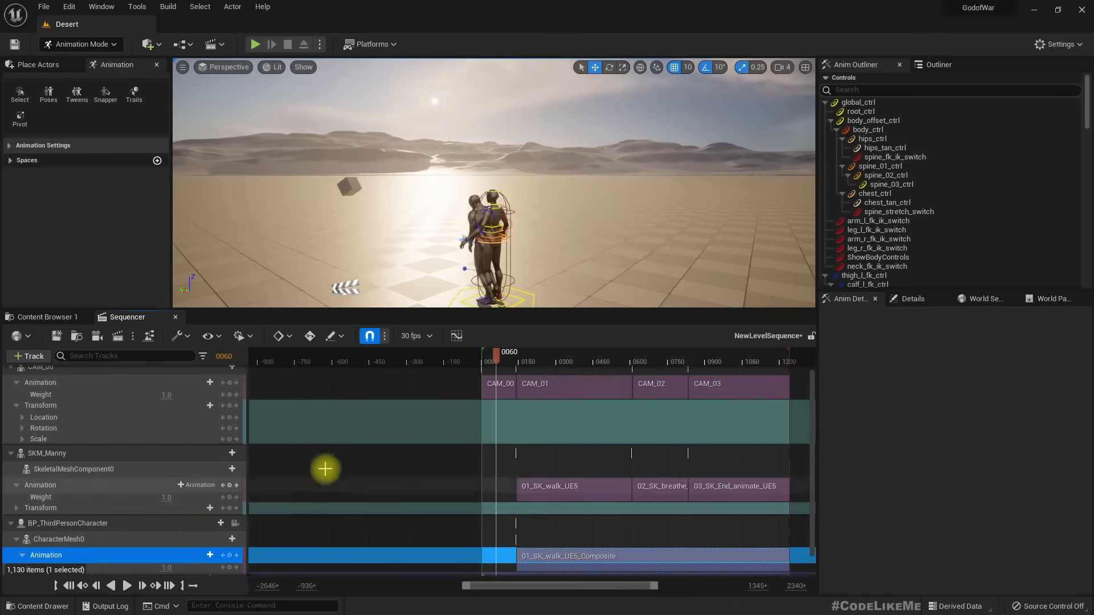
left_click_drag(405, 363, 471, 387)
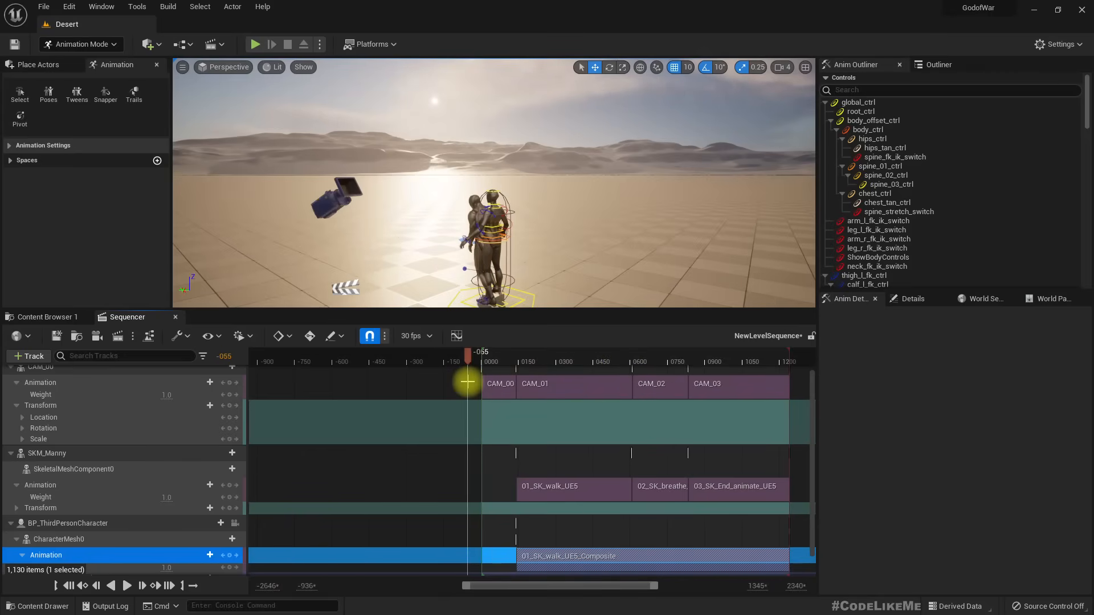
left_click(56, 337)
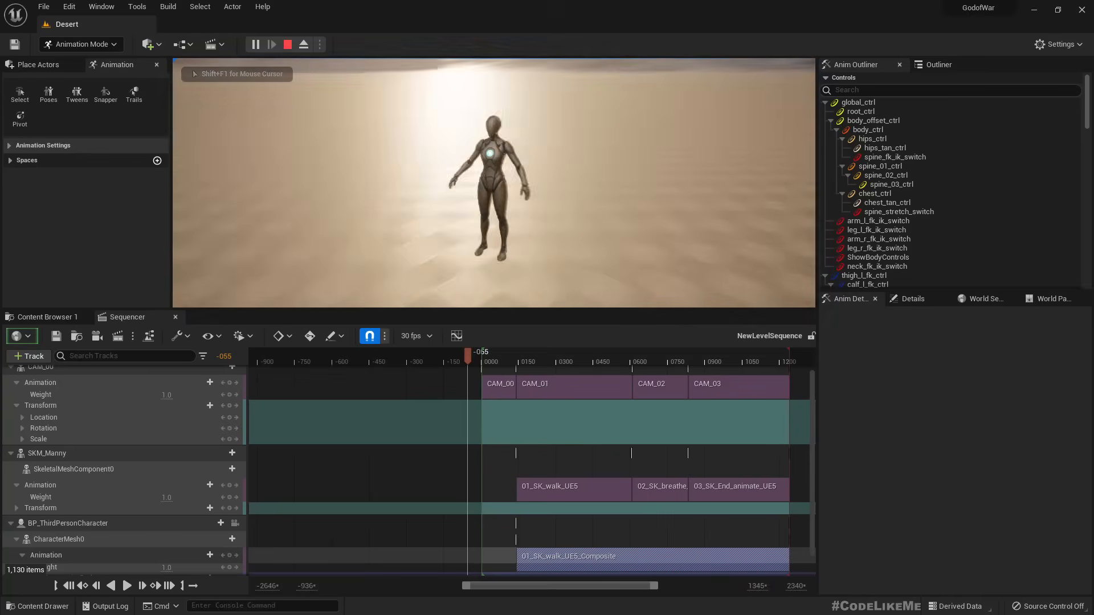
key("shift+F1")
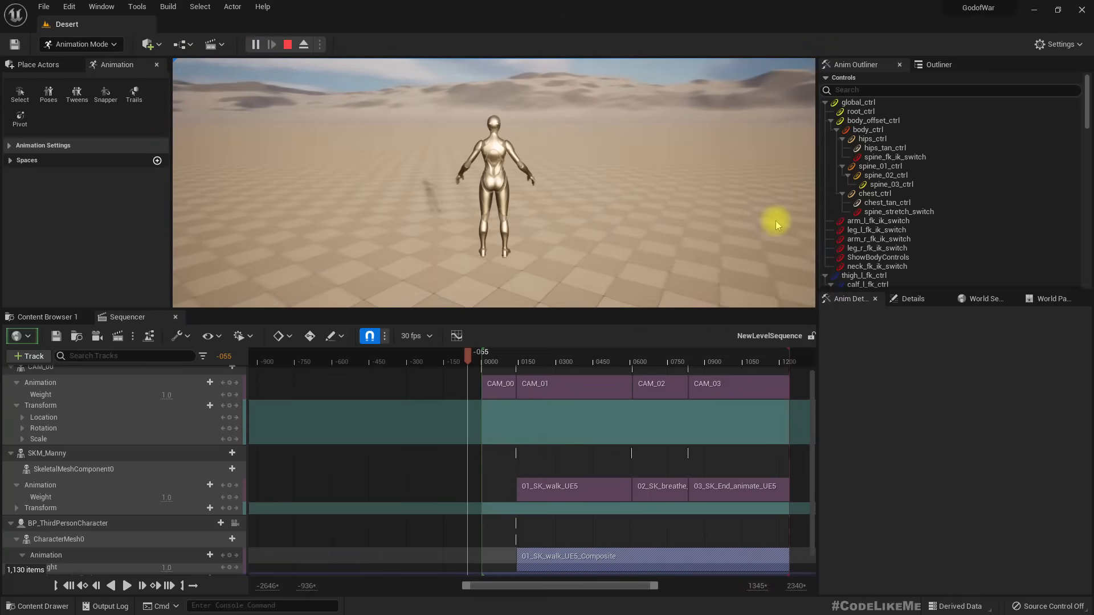
key("alt+Tab")
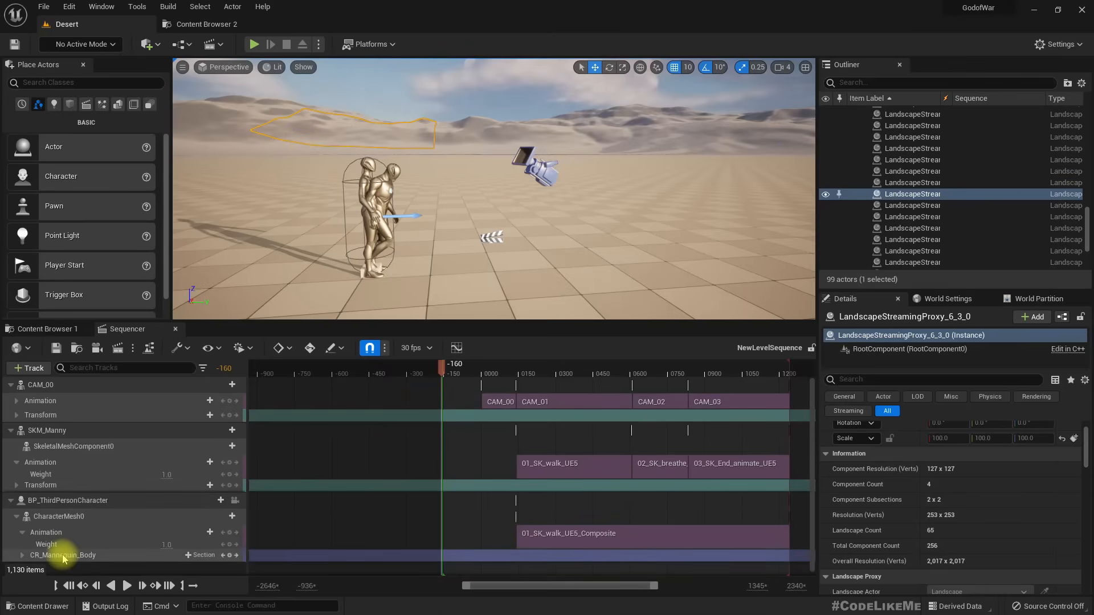
Step: Delete the CR_Mannequin_Body control rig track from BP_ThirdPersonCharacter's CharacterMesh0
left_click(63, 556)
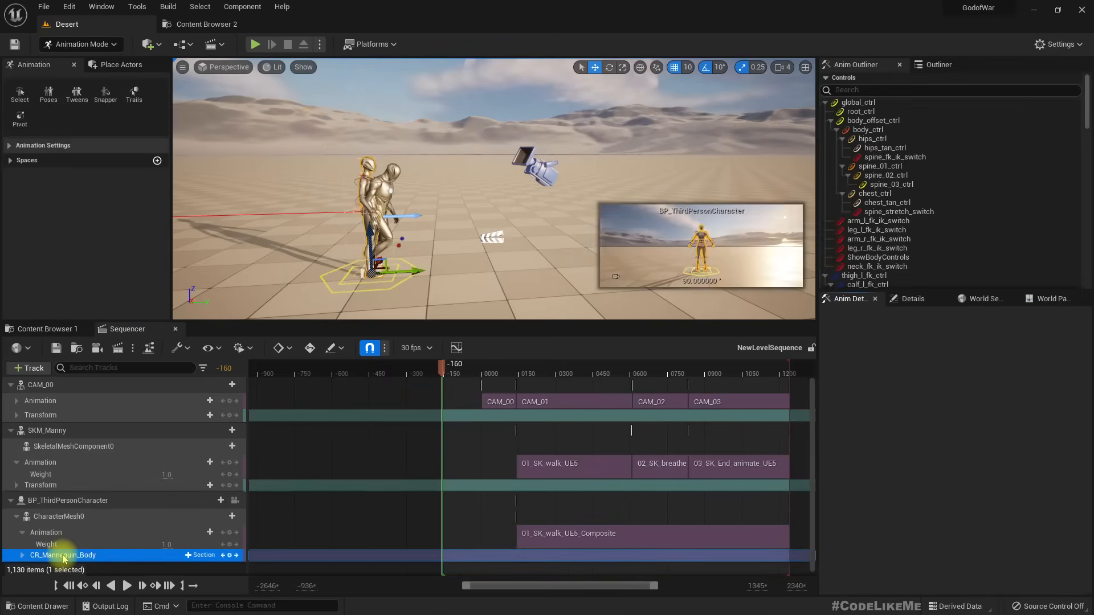
scroll(80, 547, "down", 1)
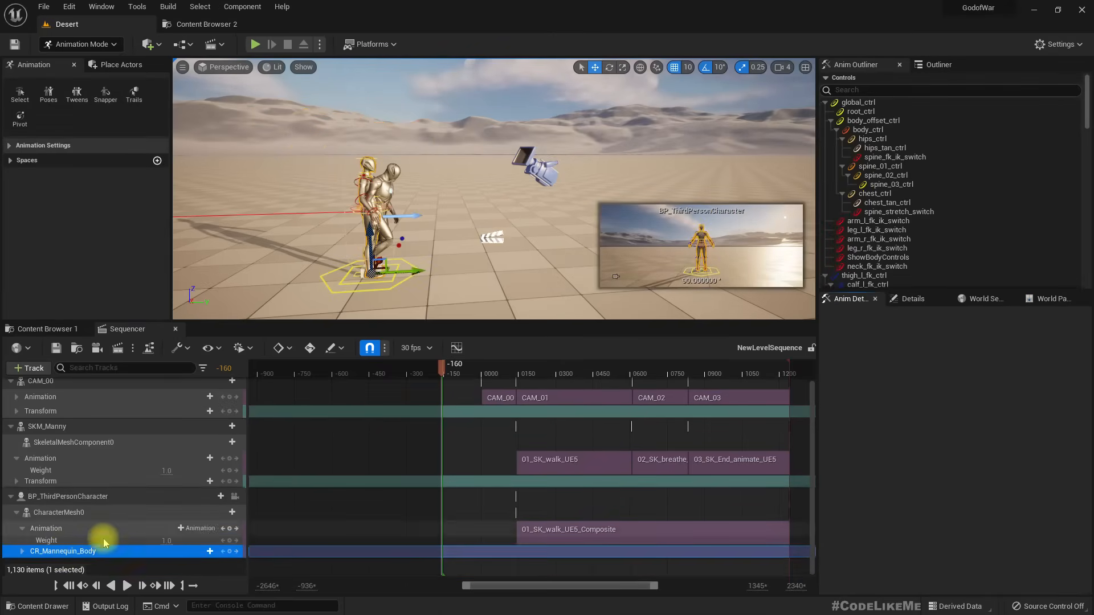
right_click(67, 556)
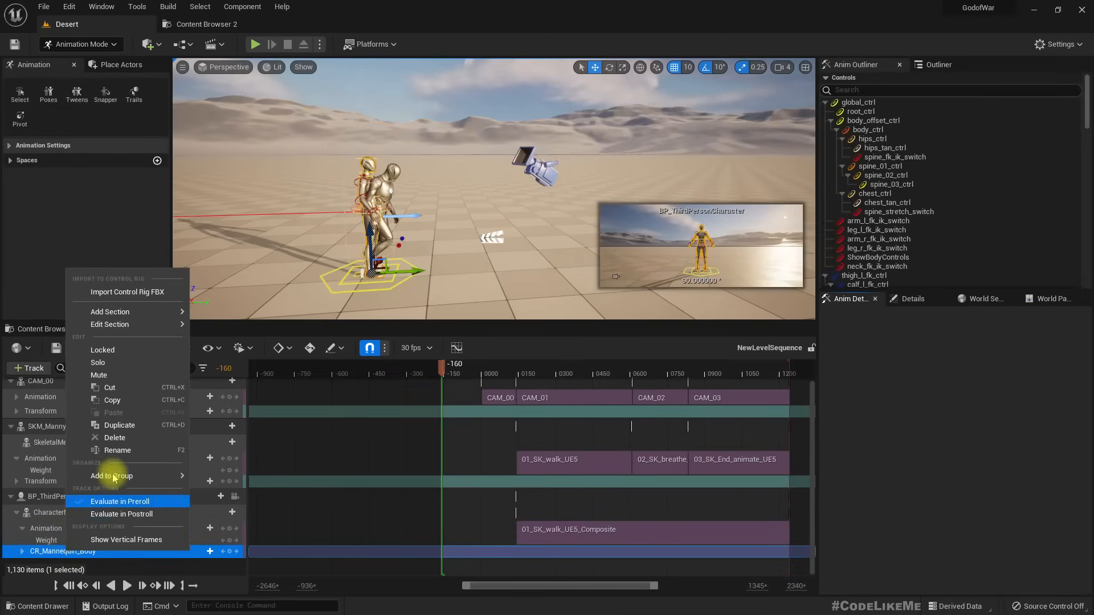
left_click(116, 439)
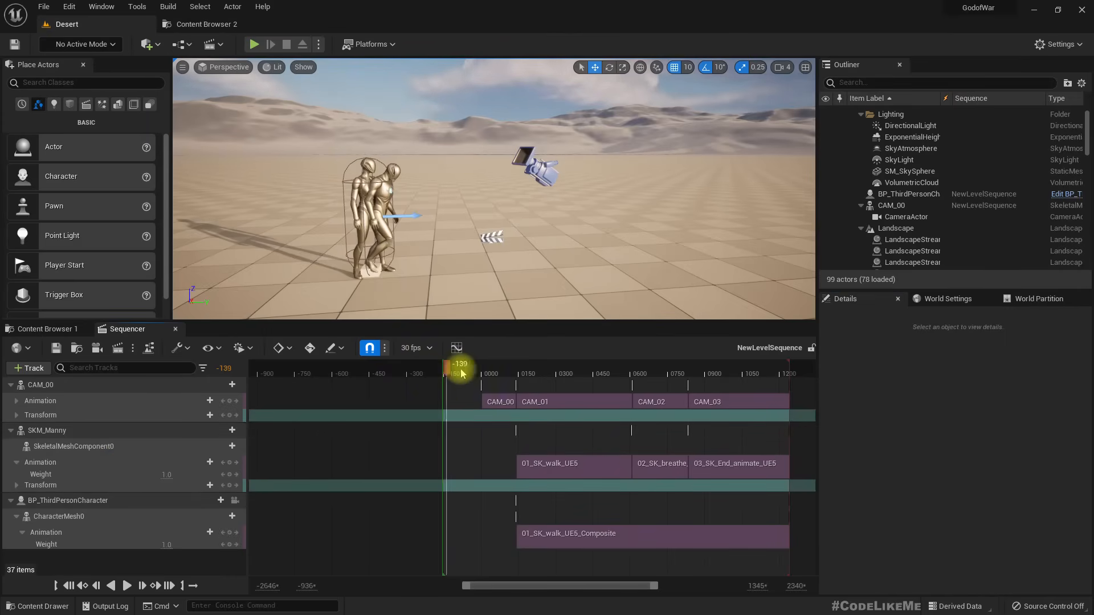
Step: Set the playhead well ahead of the CAM_00 clip and play-test the level in a full-screen viewport
left_click_drag(461, 374, 425, 426)
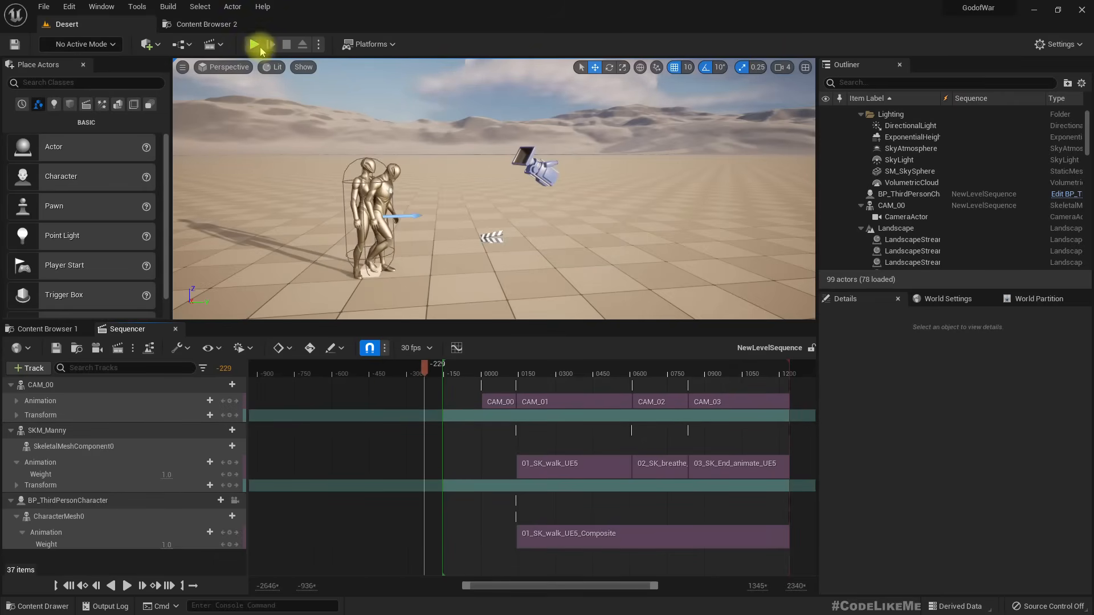
left_click(277, 81)
right_click_drag(274, 80, 280, 115)
key("F11")
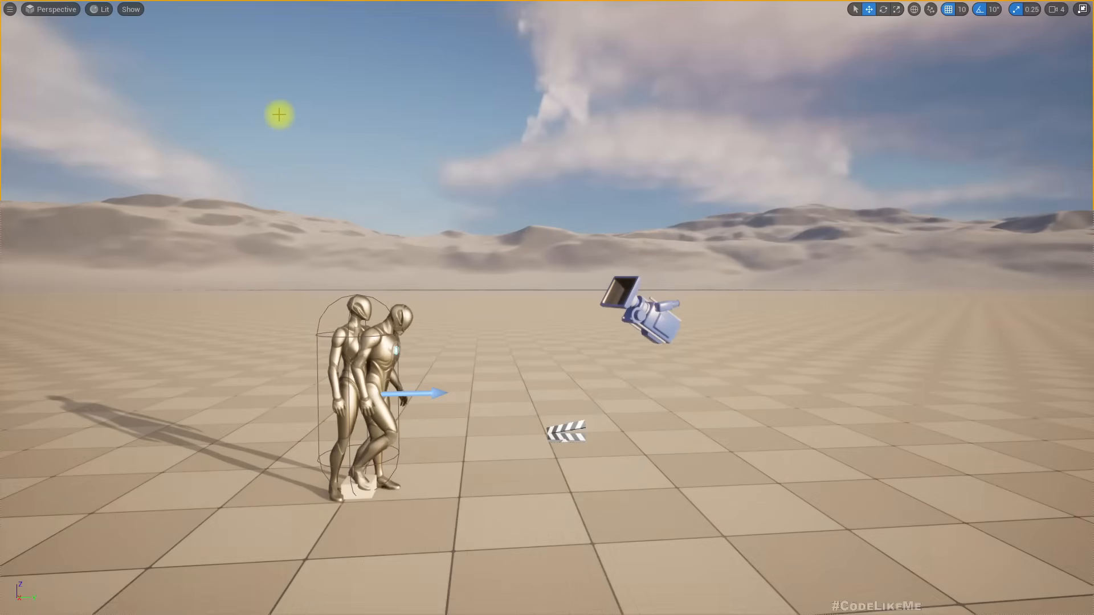
key("alt+p")
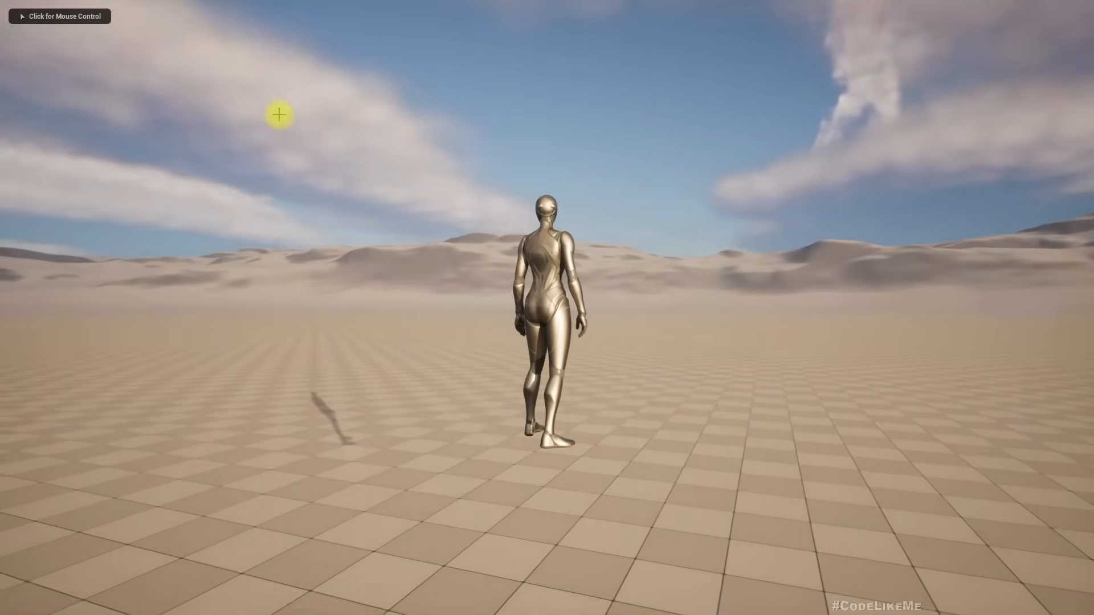
key("Escape")
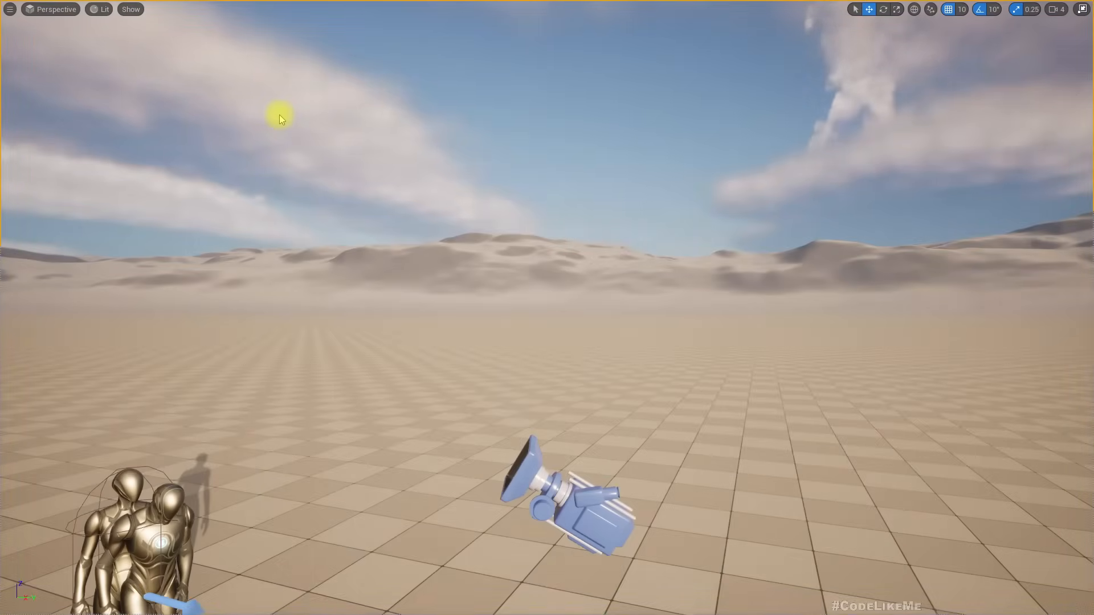
key("F11")
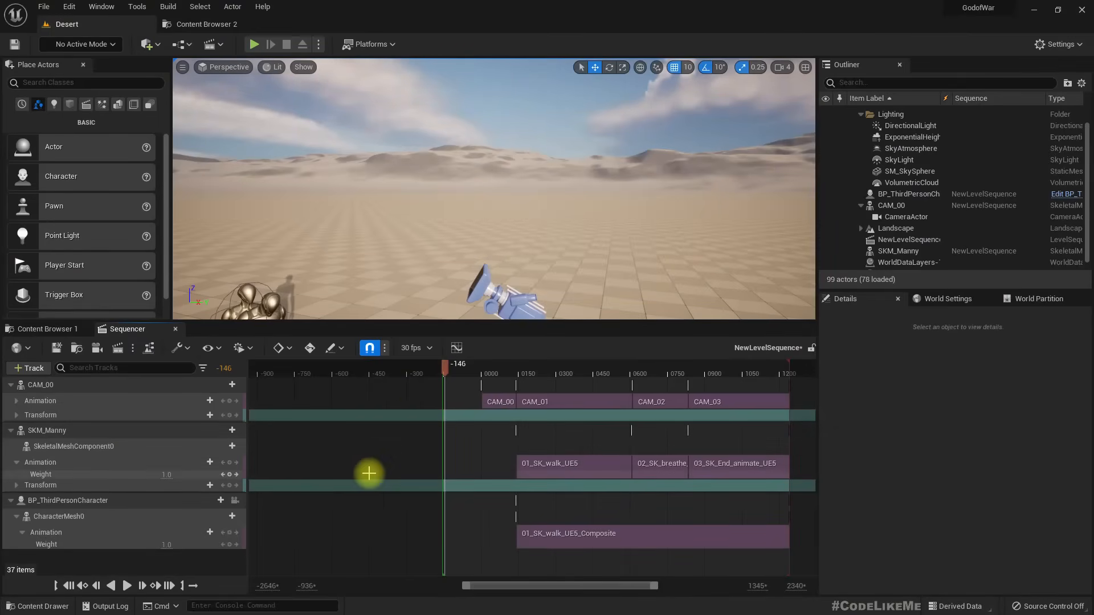
Step: Scrub the sequence around frame 0140, where both walk clips start, and check the characters from farther back
left_click_drag(447, 371, 520, 374)
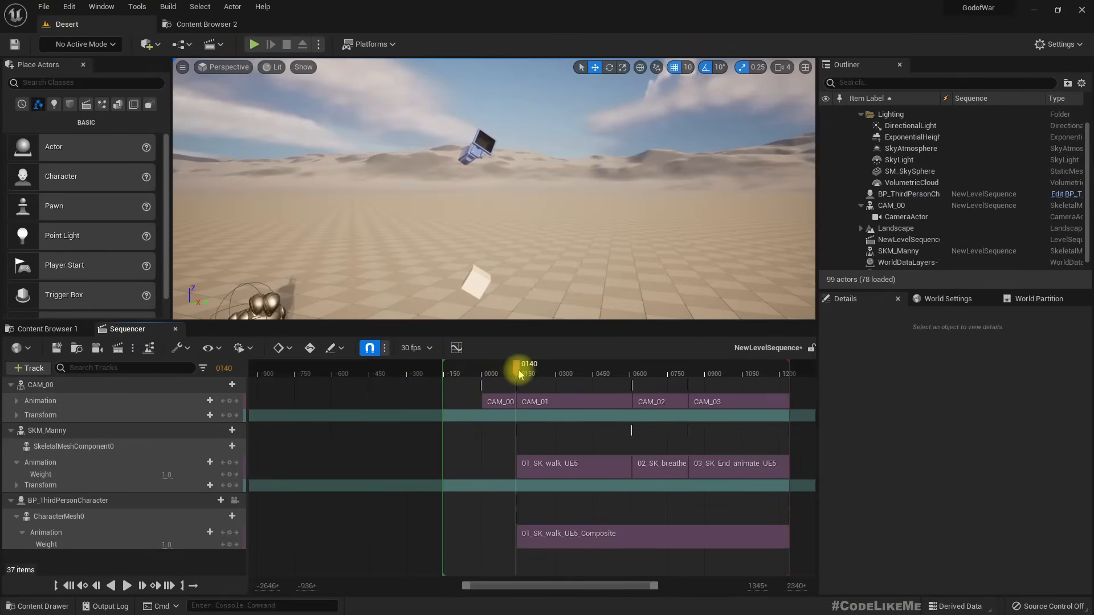
key("s")
right_click_drag(556, 249, 557, 280)
mouse_move(527, 372)
left_mouse_down()
mouse_move(434, 376)
mouse_move(517, 380)
left_mouse_up()
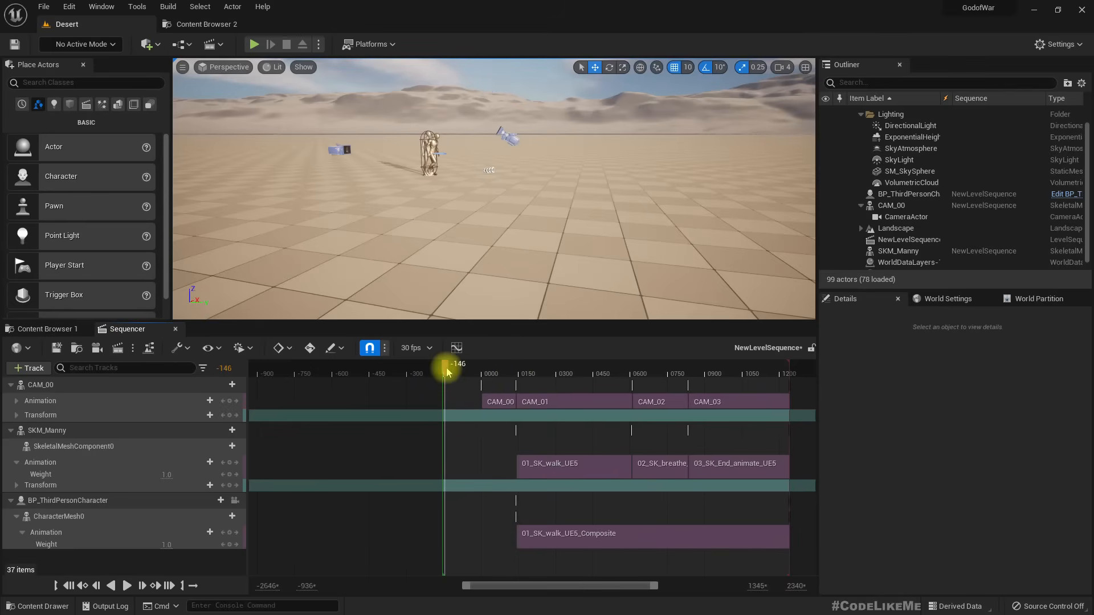
Step: Show the sequence time in seconds and scrub the playhead to where the two walk clips start
left_click(429, 349)
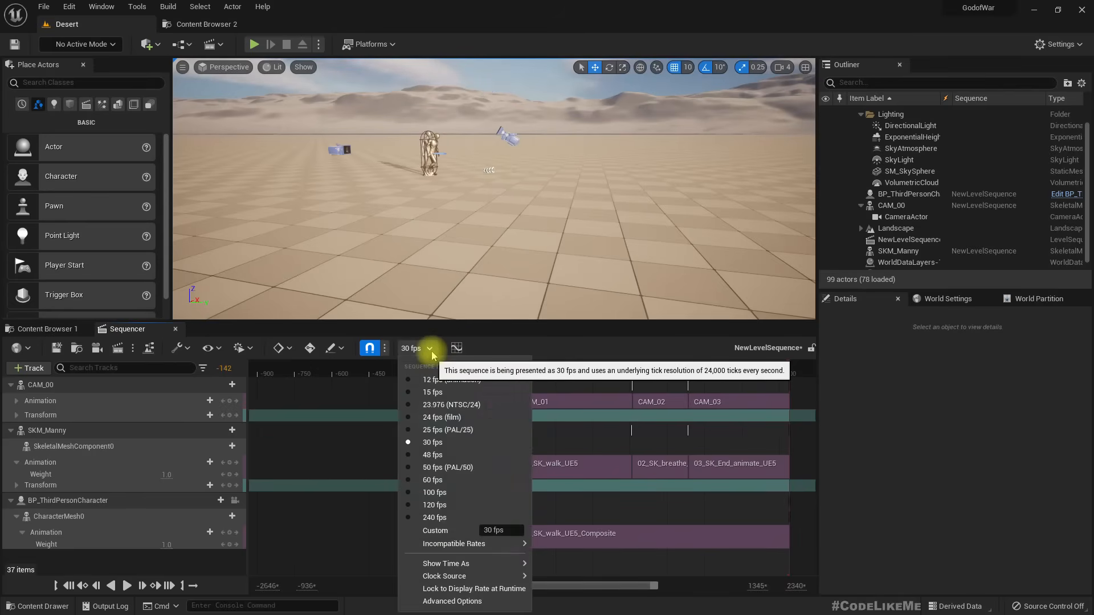
mouse_move(495, 563)
left_click(566, 580)
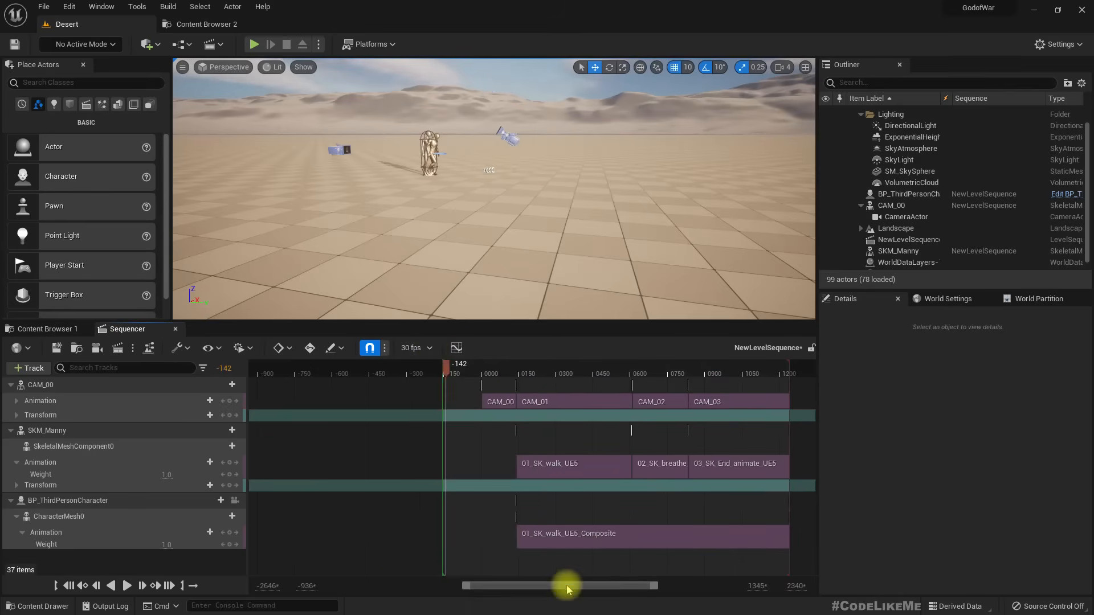
mouse_move(469, 368)
left_mouse_down()
mouse_move(521, 370)
mouse_move(442, 367)
mouse_move(486, 366)
left_mouse_up()
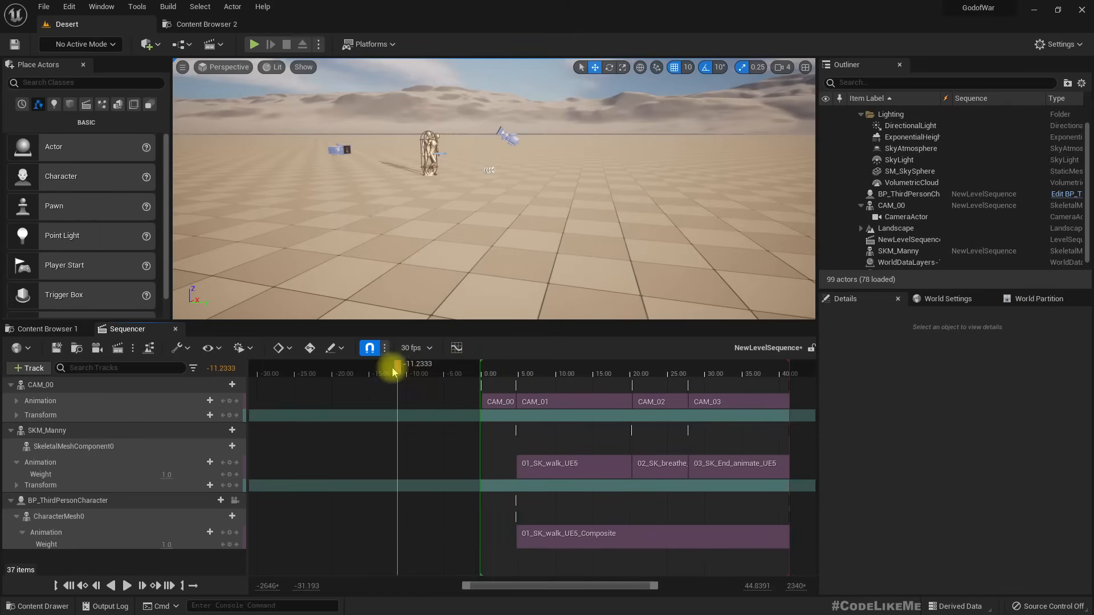
left_click_drag(397, 372, 504, 374)
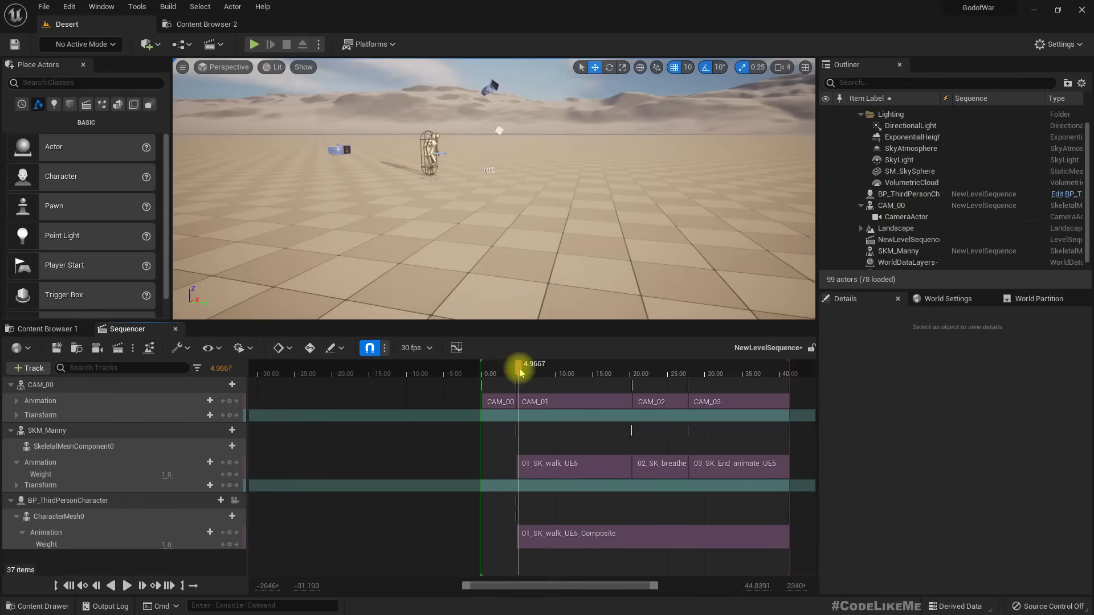
Step: Set the NewLevelSequence actor's Start Offset to 5.0 s, move the playhead to 3.00 and play-test the level
left_click(906, 240)
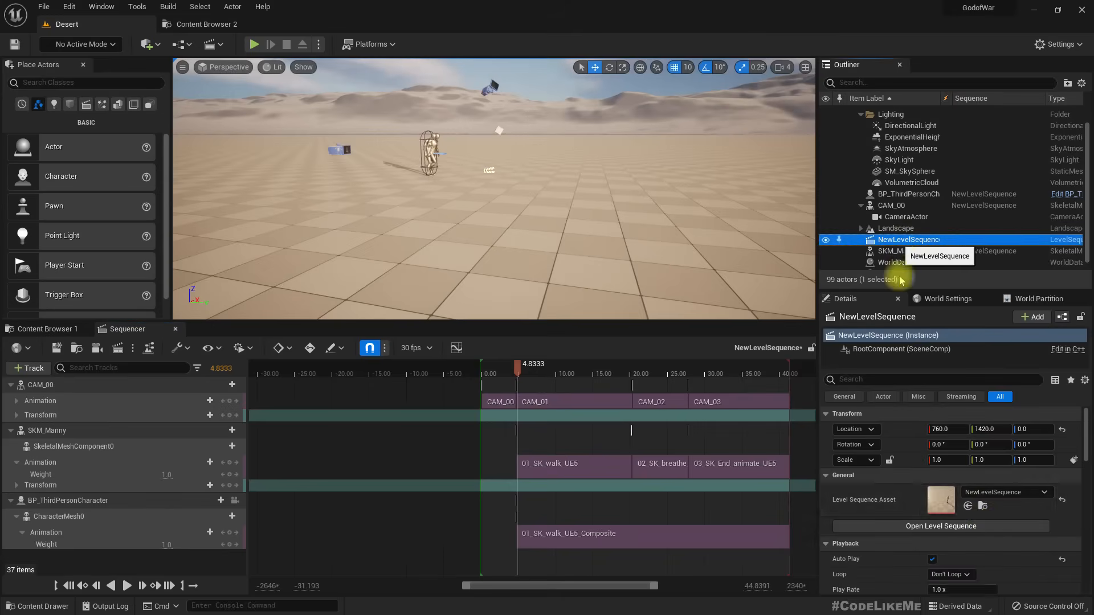
scroll(988, 525, "down", 2)
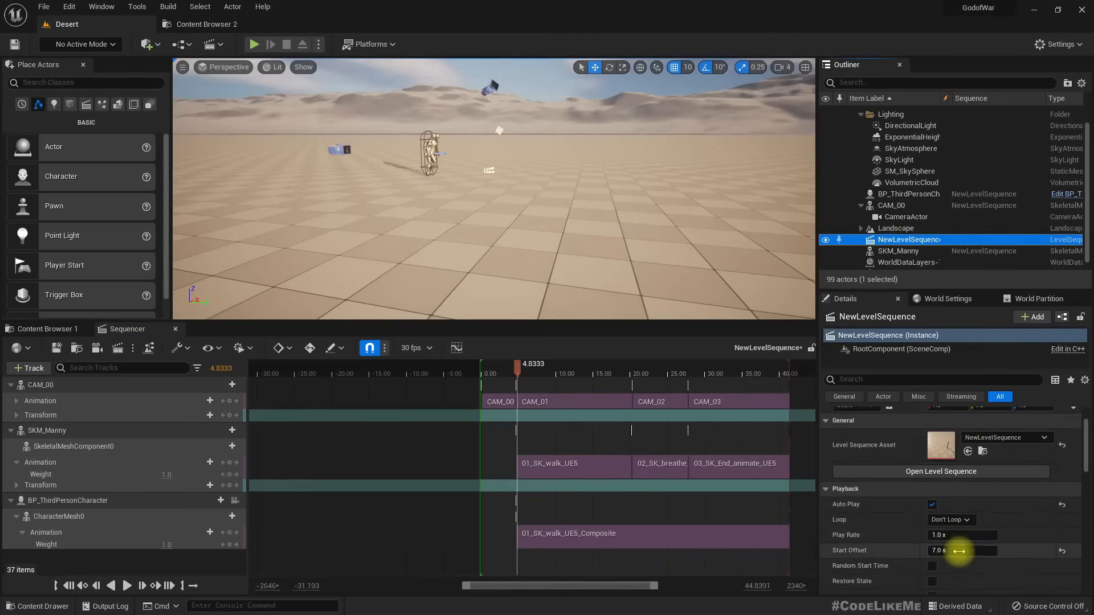
left_click(961, 553)
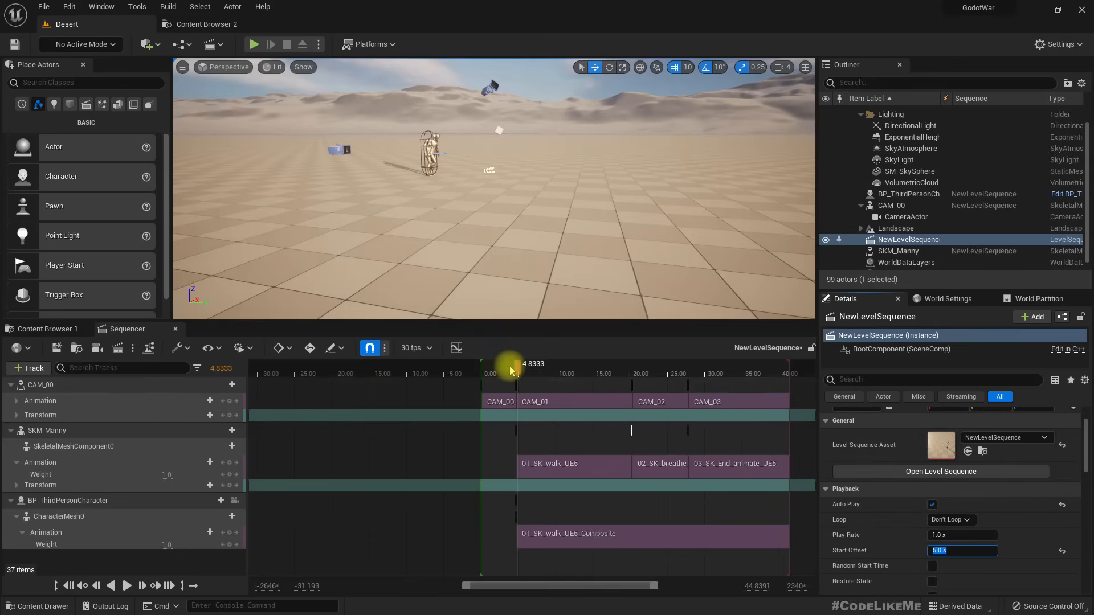
mouse_move(518, 370)
left_mouse_down()
mouse_move(482, 369)
mouse_move(520, 376)
left_mouse_up()
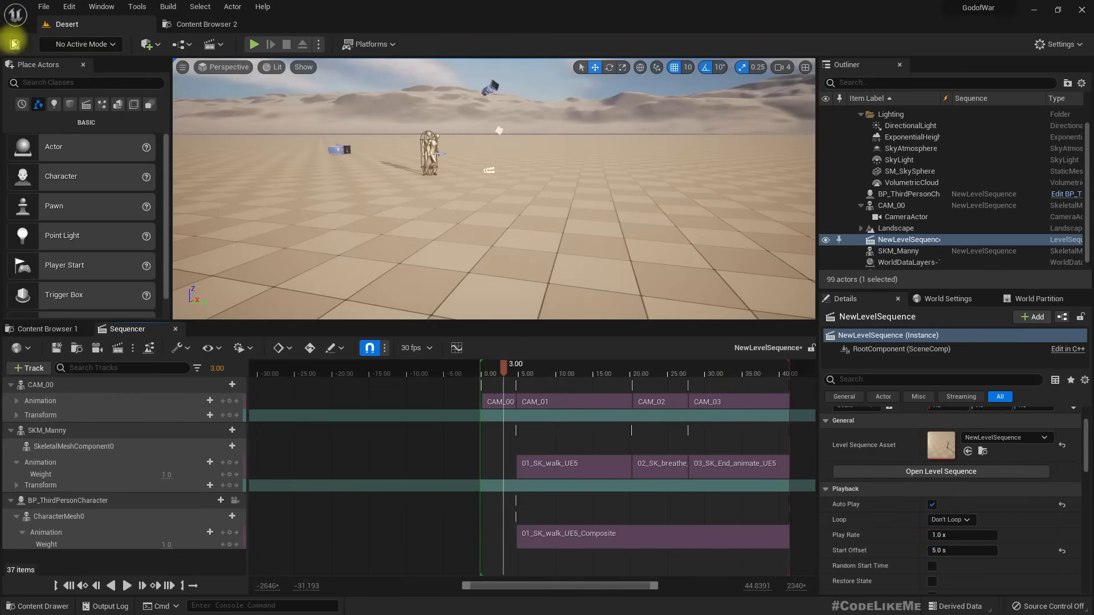
left_click(255, 45)
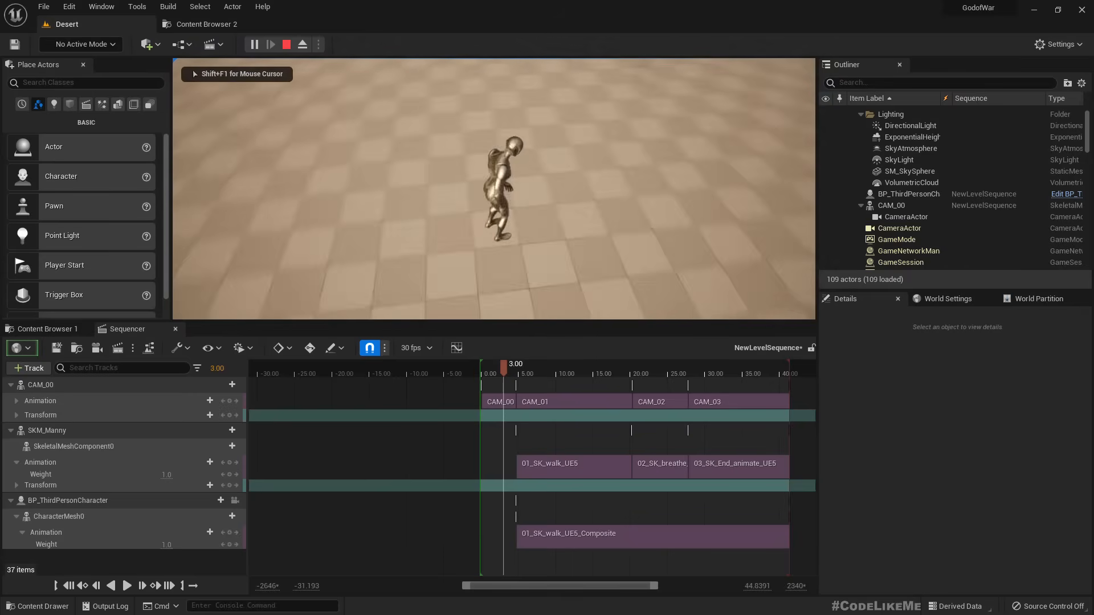
key("Escape")
Step: Turn off Actor Hidden In Game for the SKM_Manny actor
right_click_drag(471, 226, 526, 155)
left_click(504, 143)
scroll(958, 513, "down", 10)
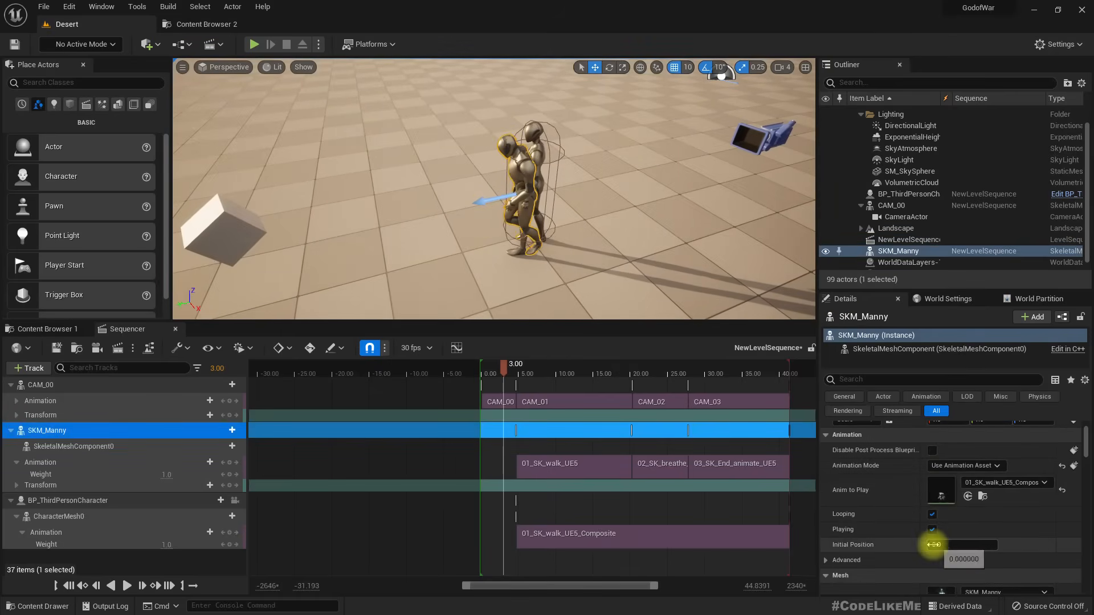
scroll(978, 540, "down", 10)
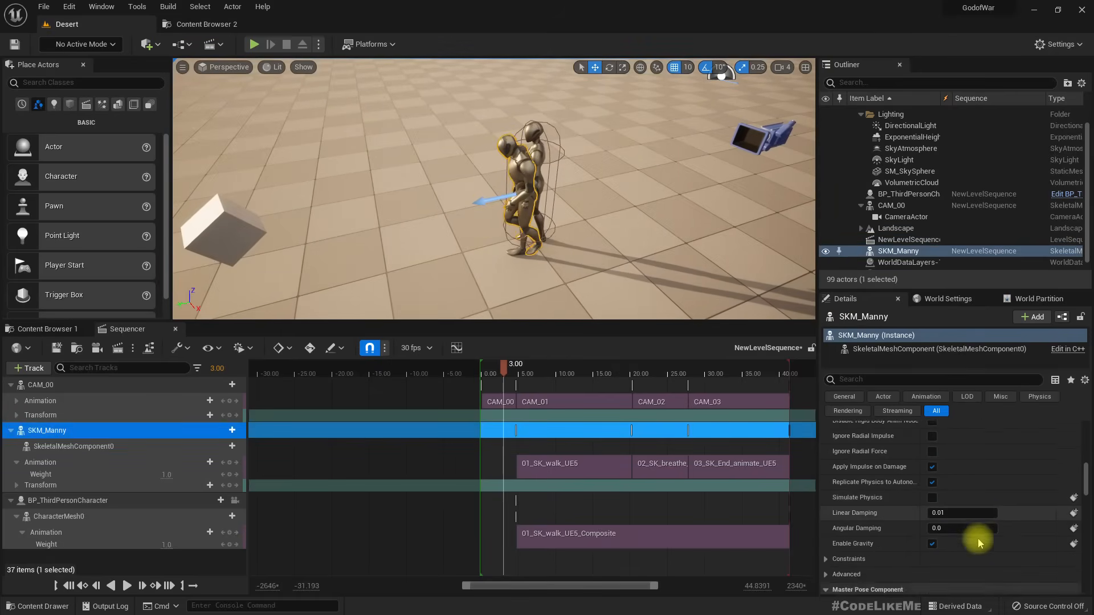
scroll(978, 539, "down", 8)
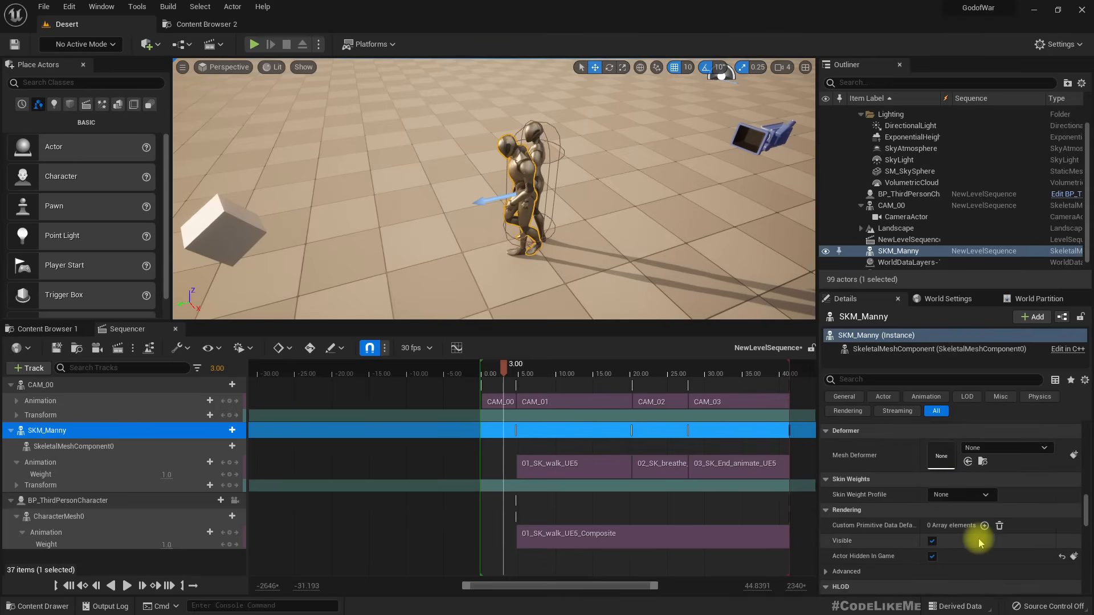
left_click(933, 557)
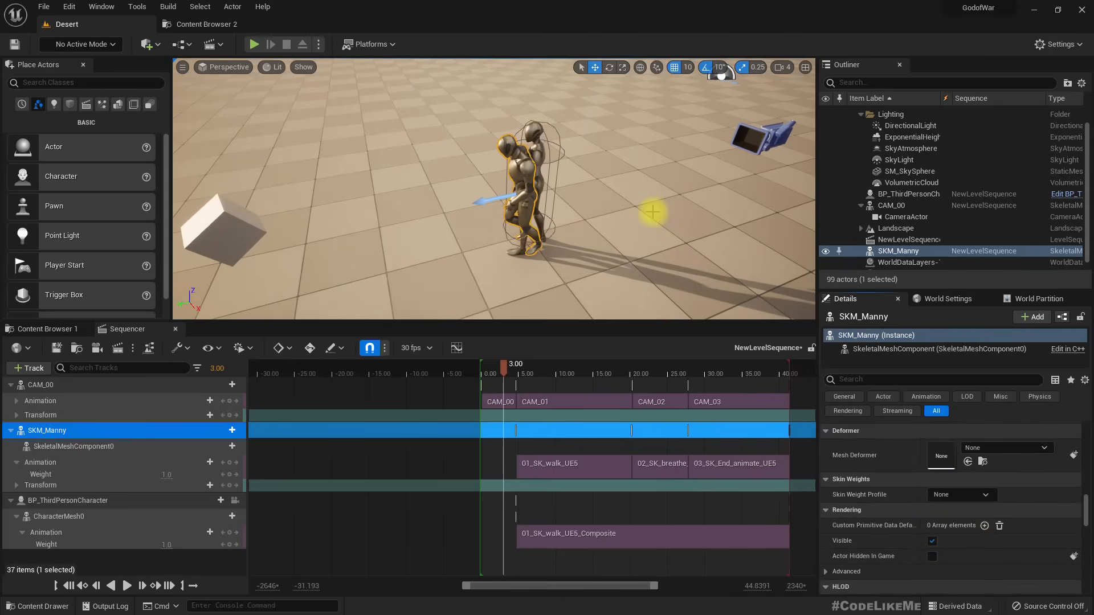
Step: Turn off Actor Hidden In Game for the CAM_00 cube actor
right_click_drag(487, 180, 565, 188)
left_click(420, 213)
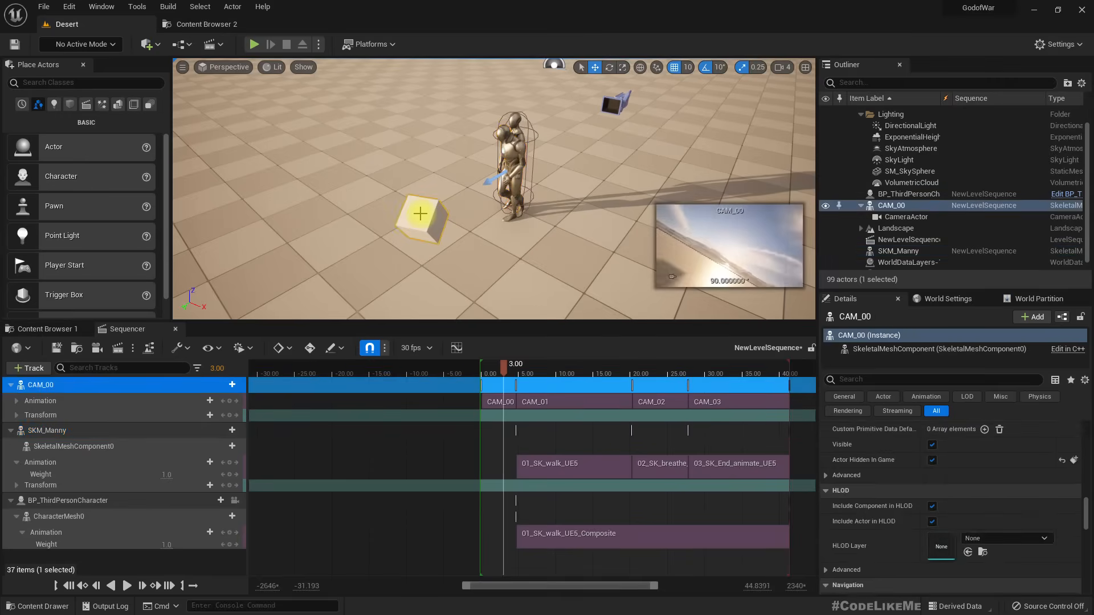
scroll(974, 547, "down", 3)
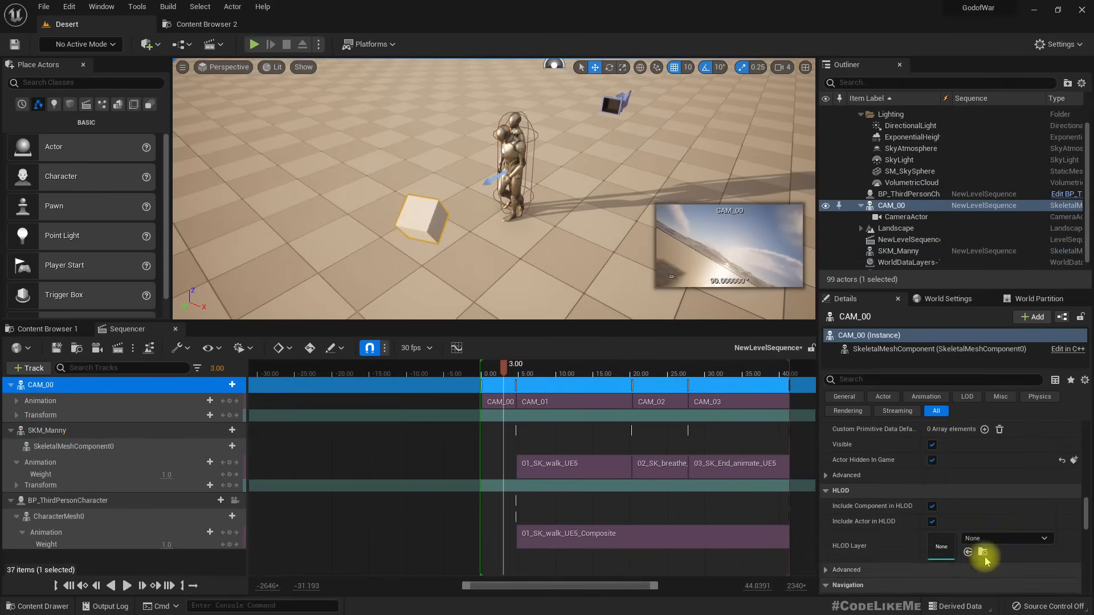
left_click(932, 459)
right_click_drag(391, 146, 378, 120)
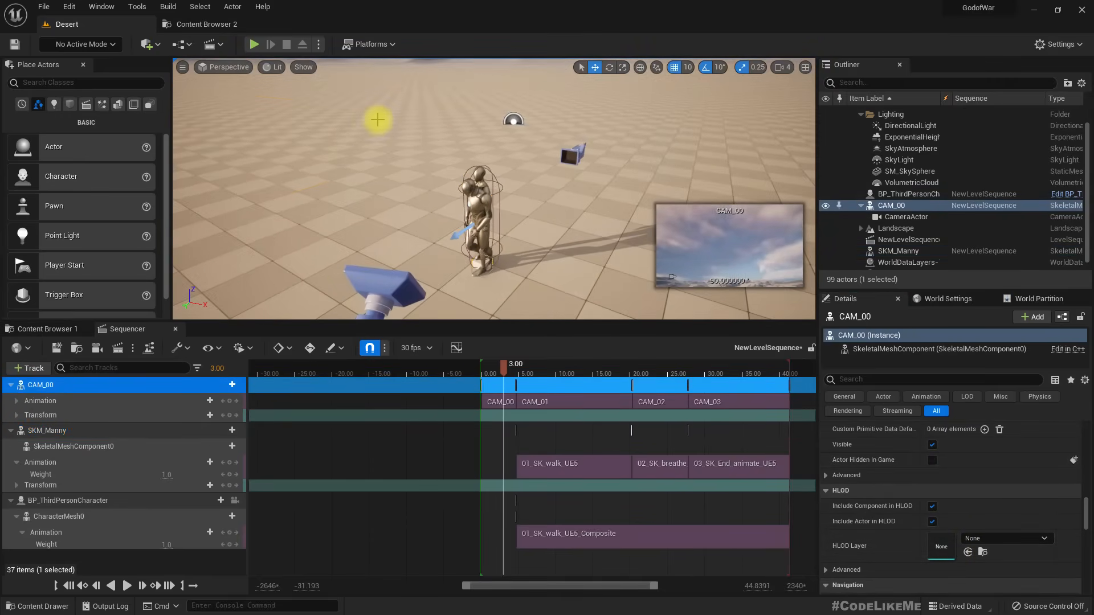
Step: Play-test the level in a full-screen viewport to compare the motion of SKM_Manny and the third-person character
left_click(379, 120)
key("F11")
key("alt+p")
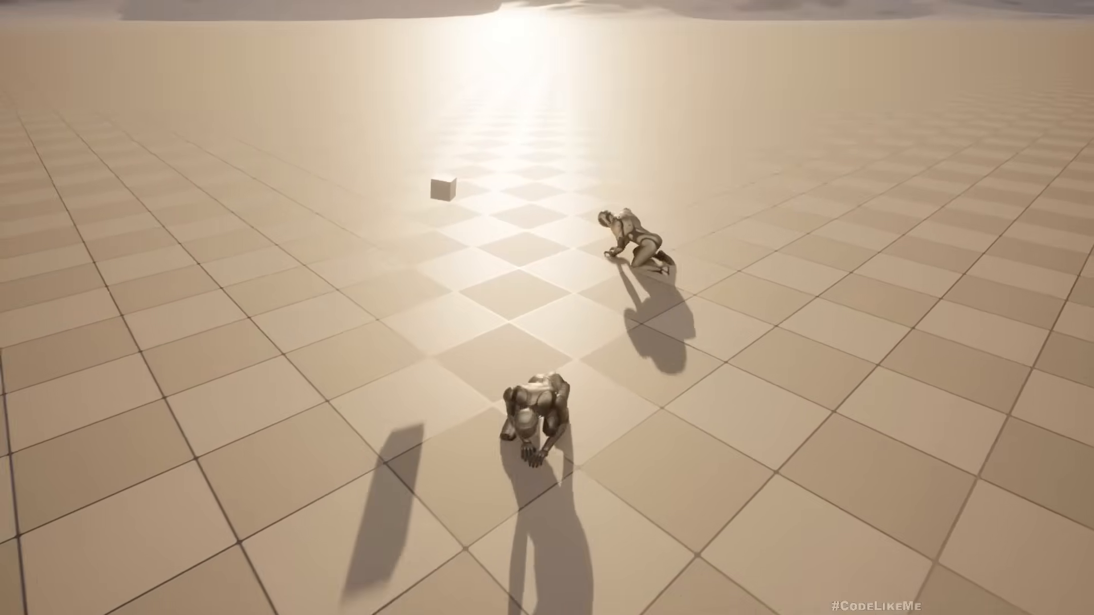
key("Escape")
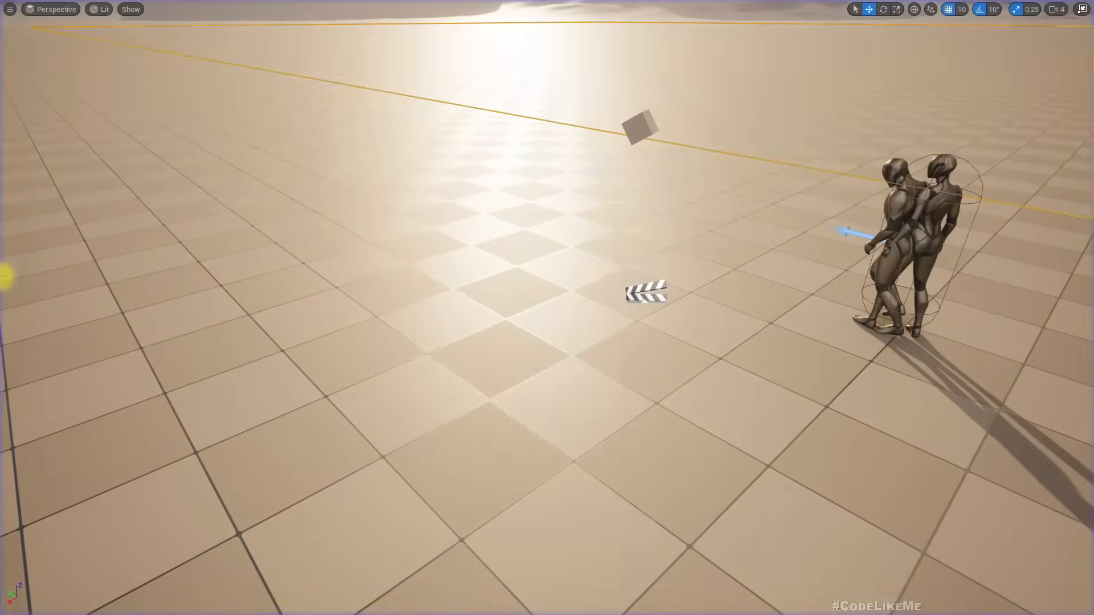
key("F11")
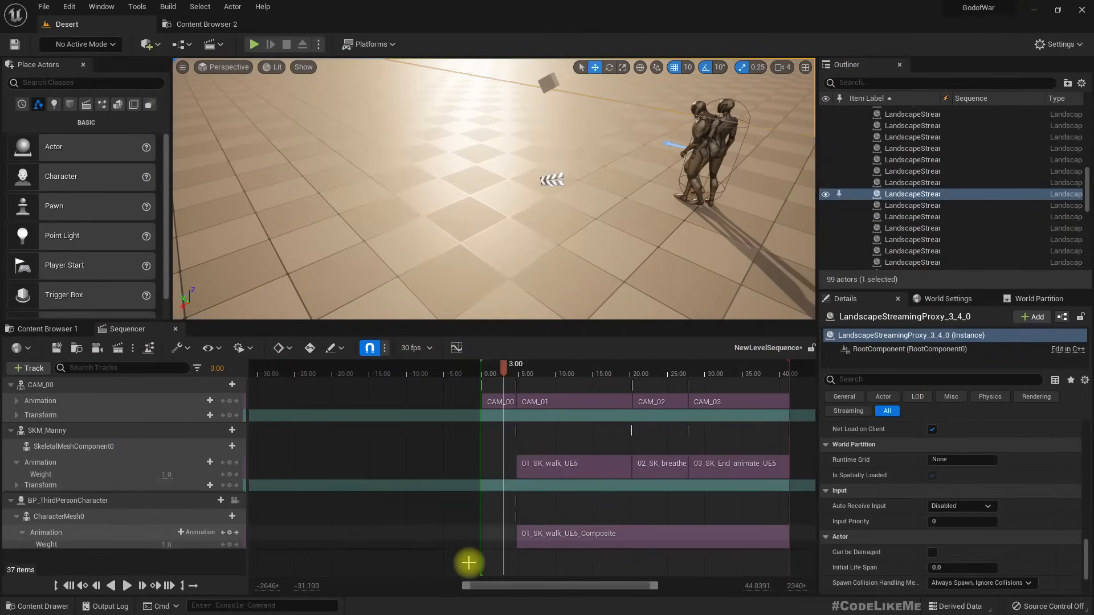
Step: Add a Transform track to BP_ThirdPersonCharacter in the sequence and key it just before time zero, at -0.0667
left_click(470, 378)
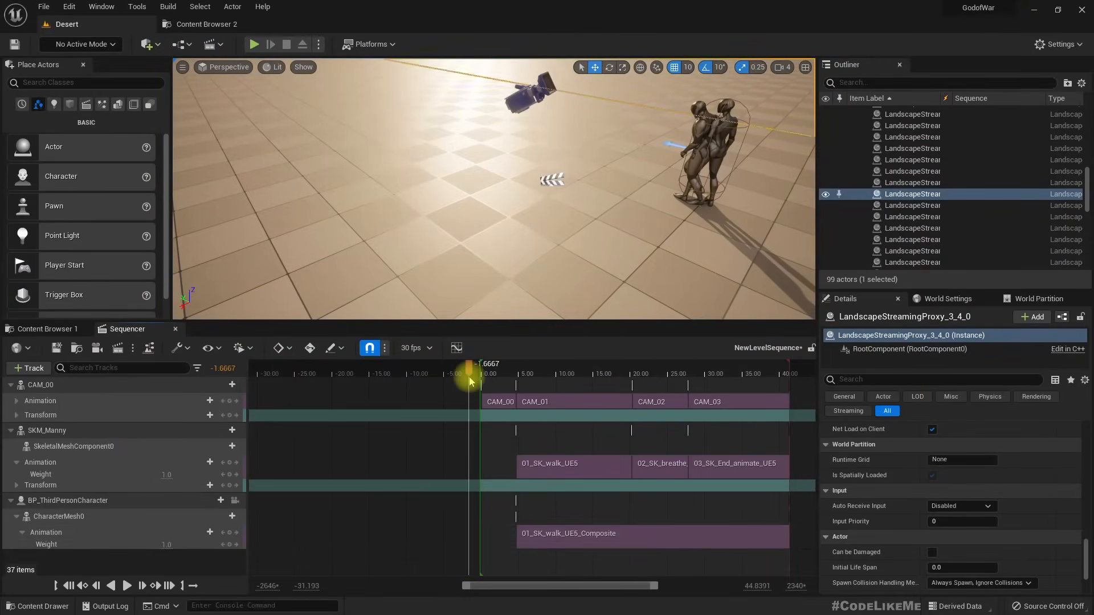
left_click(63, 500)
left_click(215, 501)
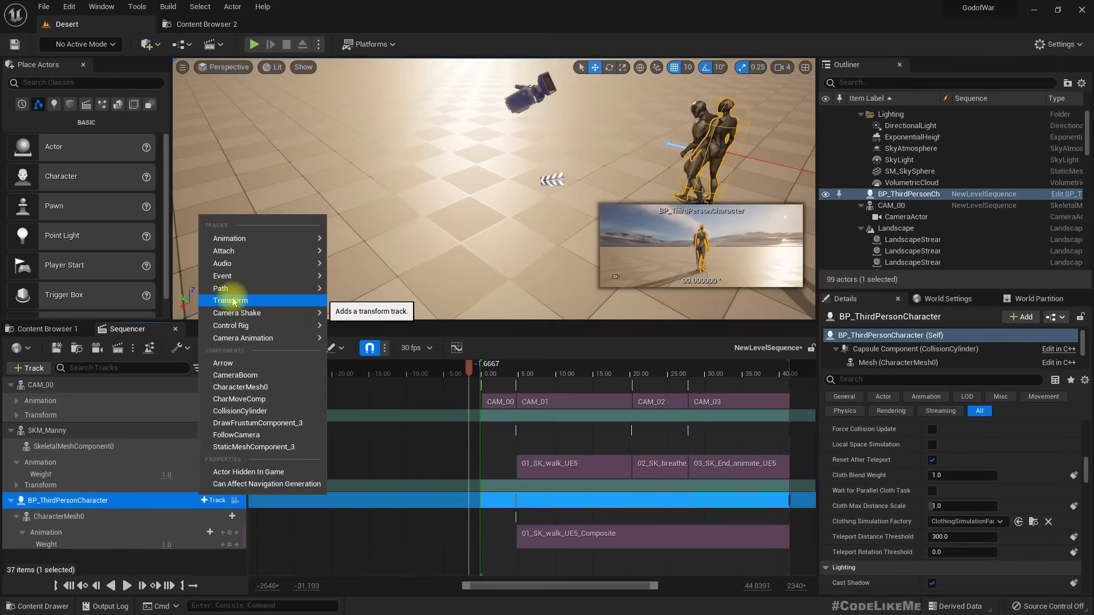
left_click(251, 301)
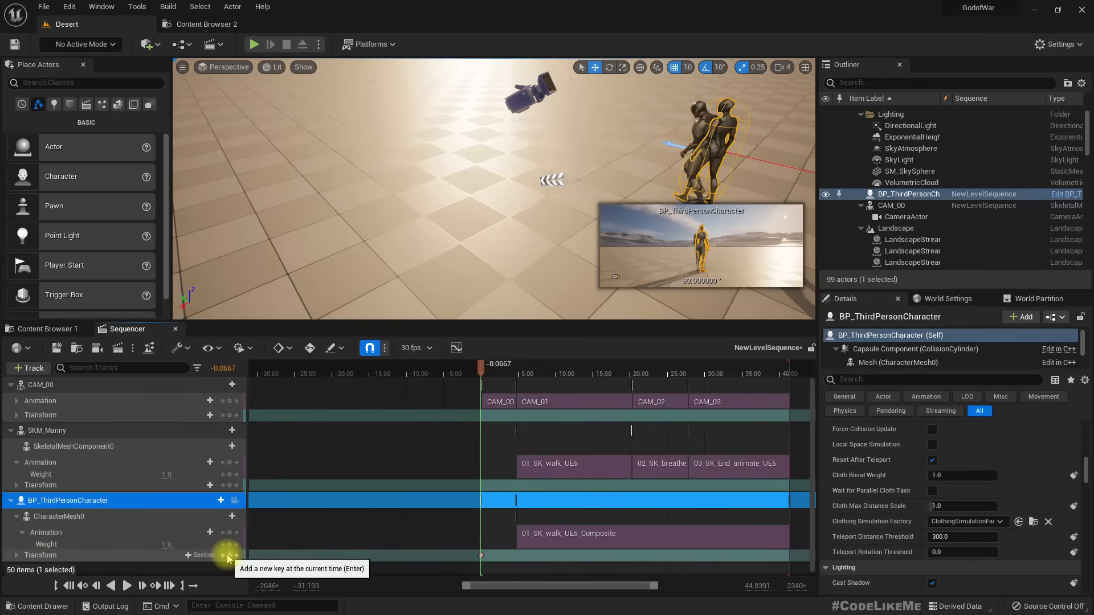
Step: Play-test the level full screen from a side view to check both characters with the keyed transform
left_click(366, 146)
key("F11")
key("alt+p")
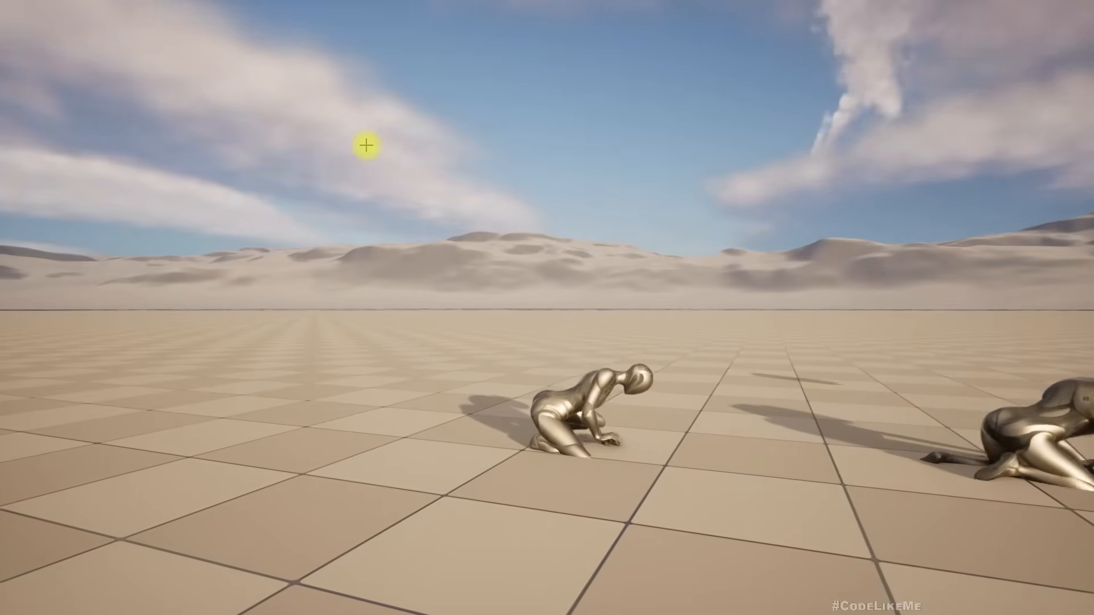
key("Escape")
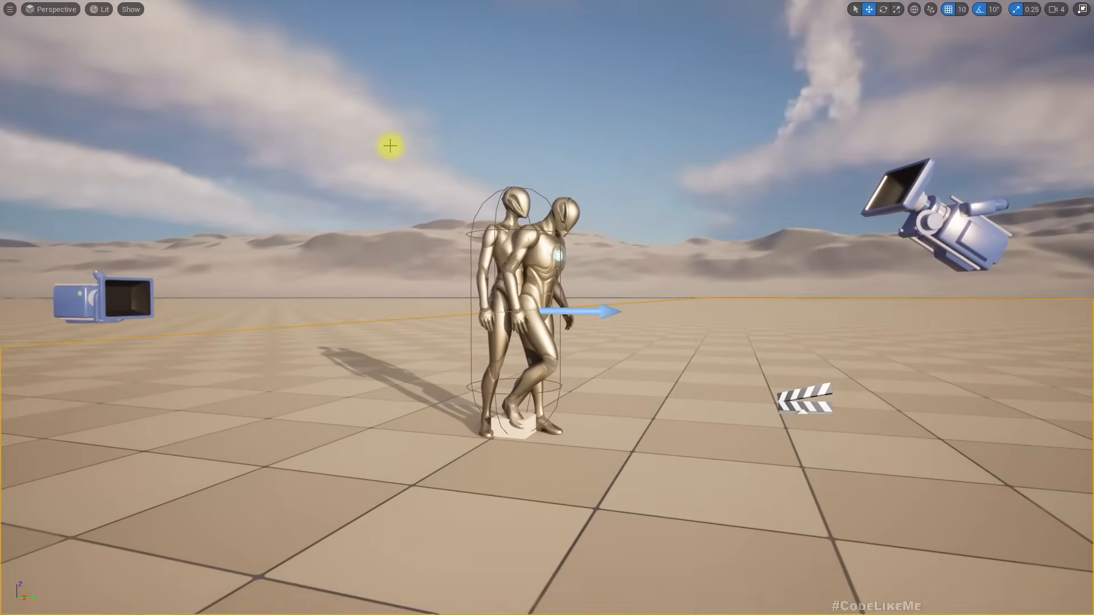
key("F11")
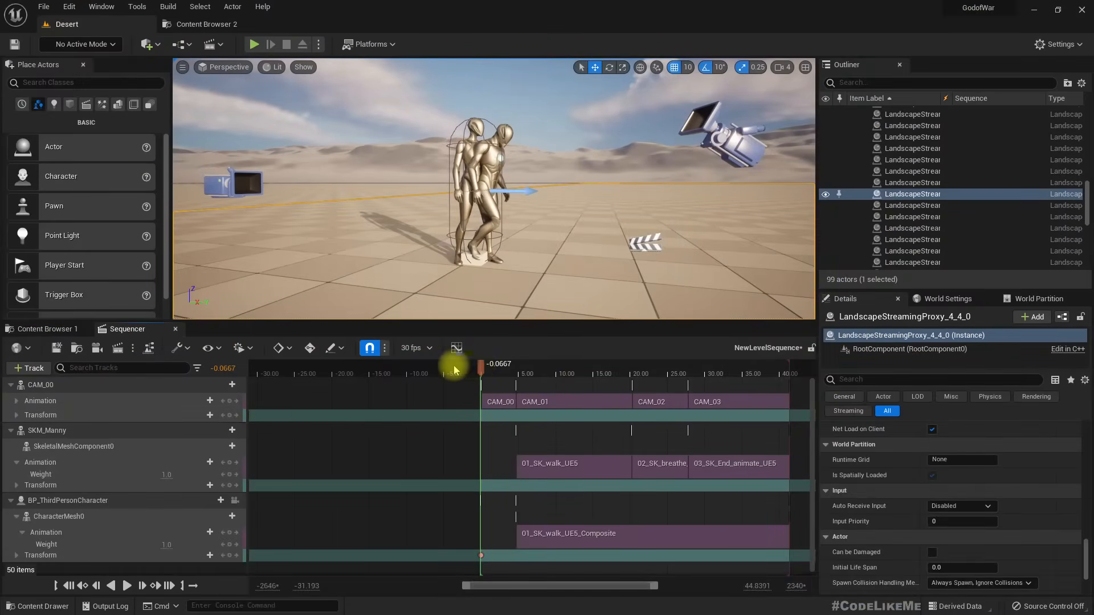
Step: Save NewLevelSequence with the playhead at -5.7333 and play-test the level with the Content Browser shown instead of the Sequencer
left_click(56, 348)
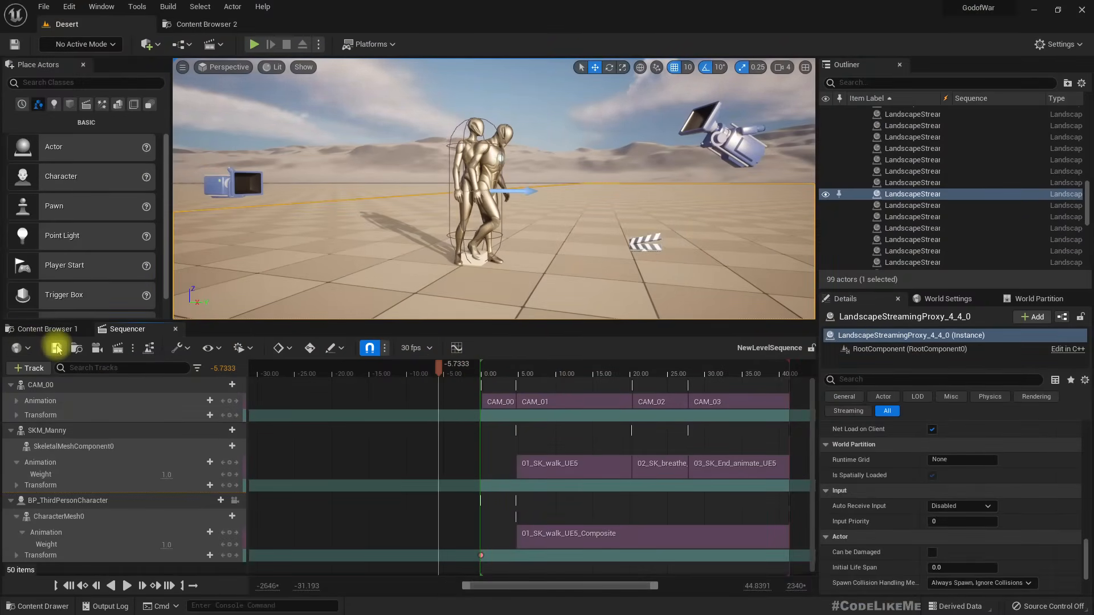
left_click(47, 329)
left_click(353, 190)
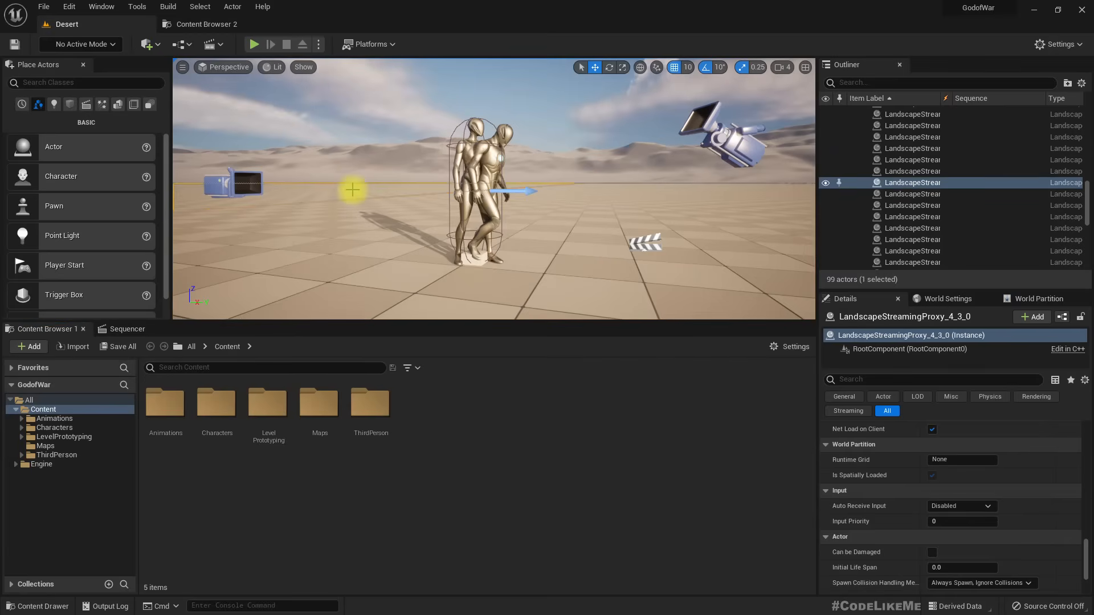
key("alt+p")
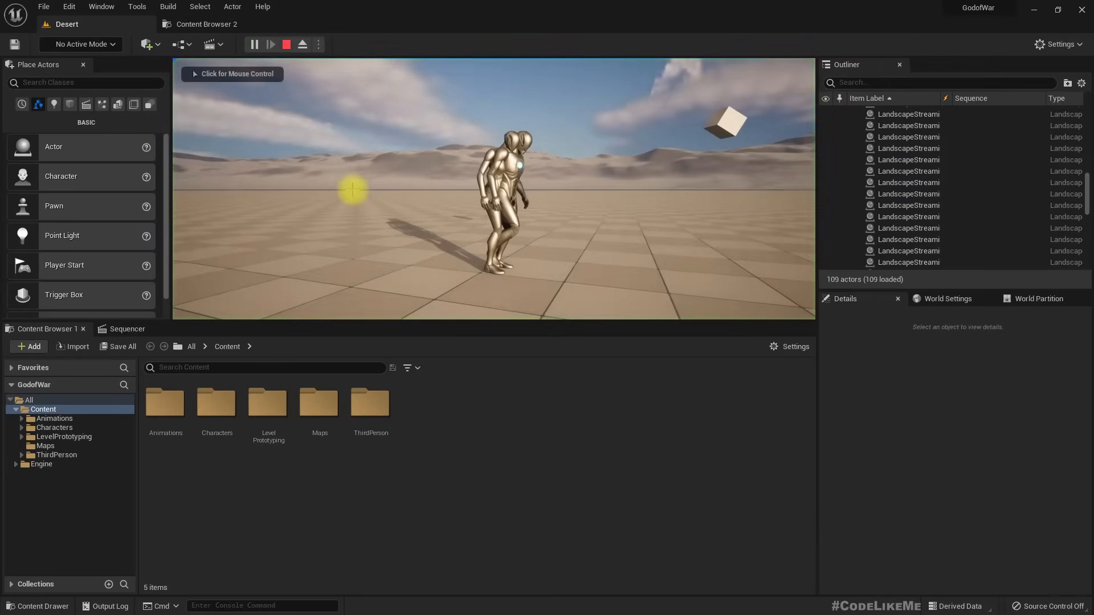
key("shift+F1")
key("F11")
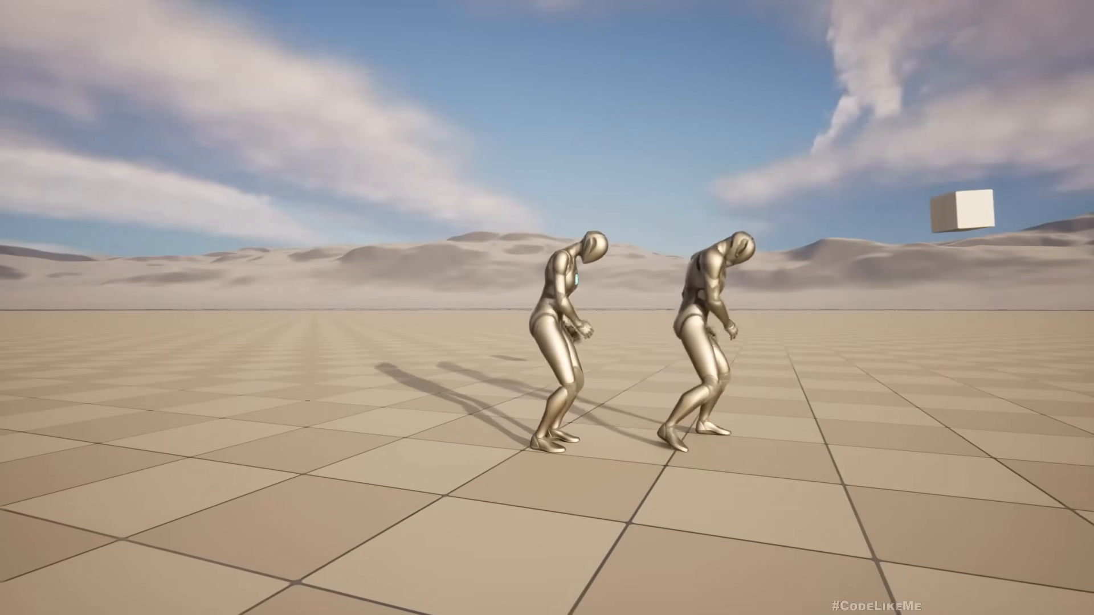
key("F11")
key("Escape")
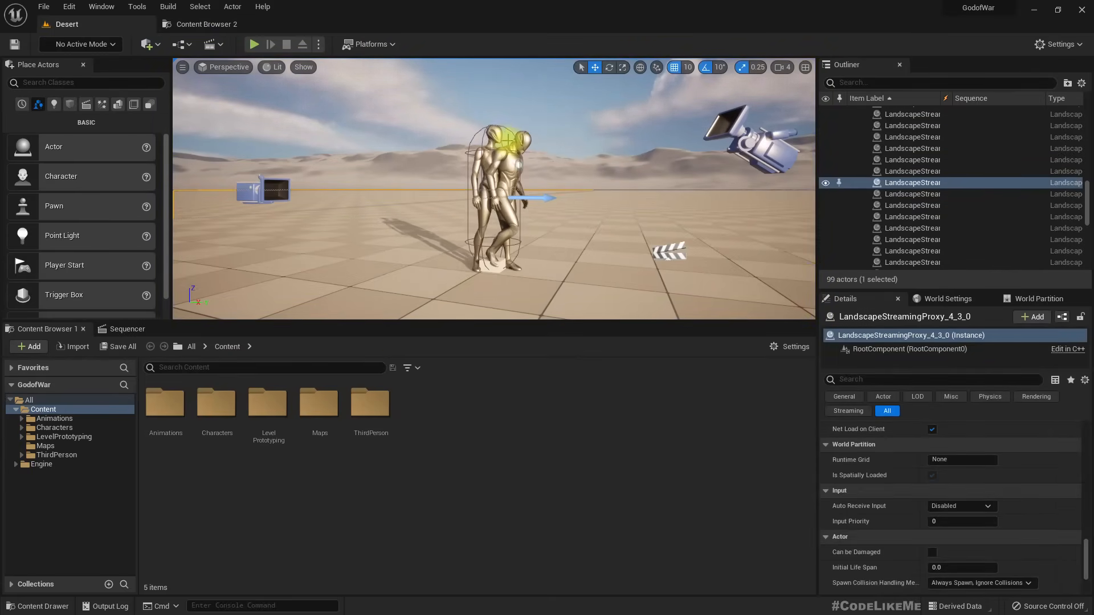
Step: Locate BP_ThirdPersonCharacter's Anim Class, open ABP_Quinn and ABP_Manny, and examine ABP_Manny's AnimGraph up to the Output Pose
left_click(530, 153)
scroll(971, 519, "down", 10)
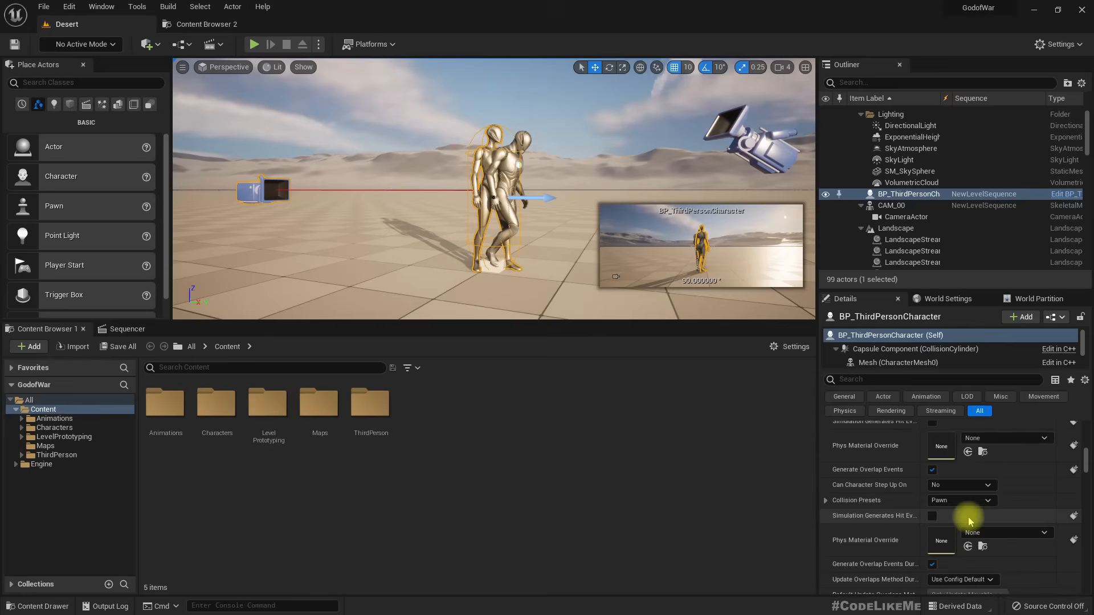
scroll(969, 521, "up", 10)
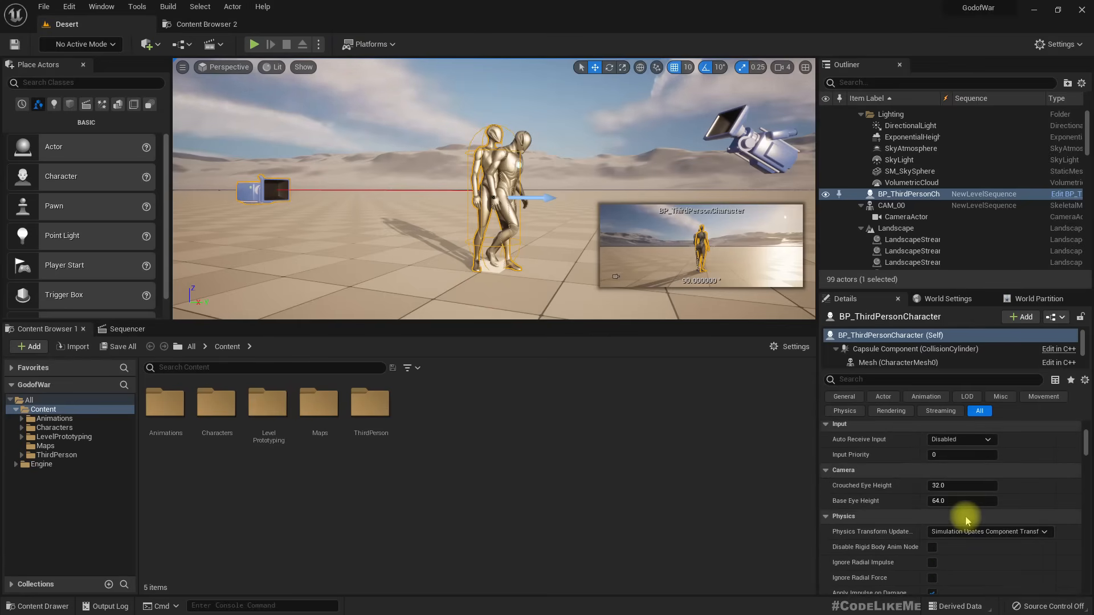
left_click(1033, 549)
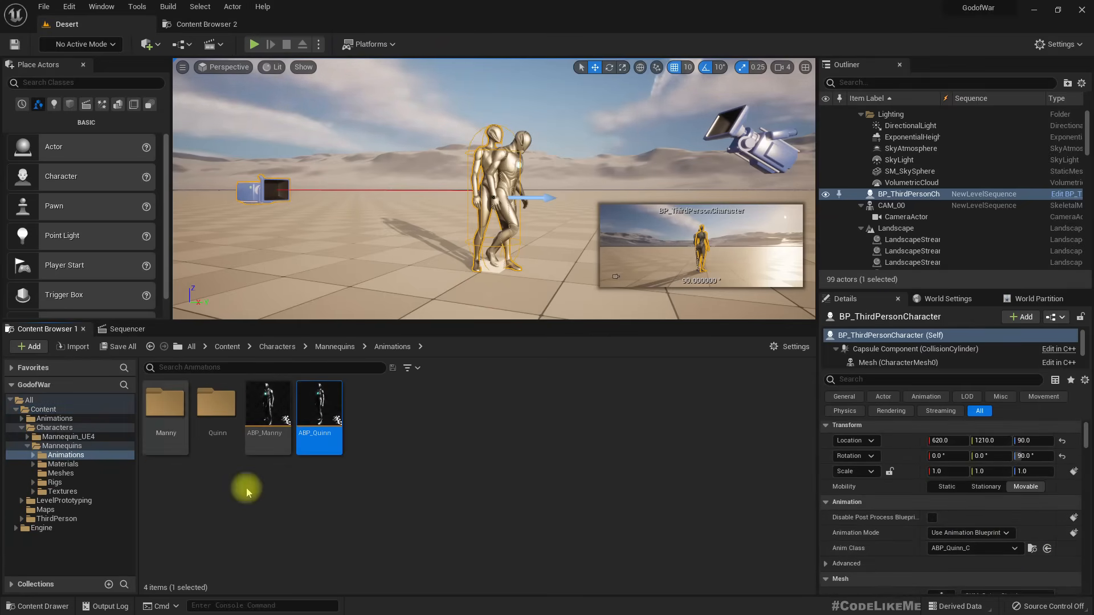
double_click(306, 405)
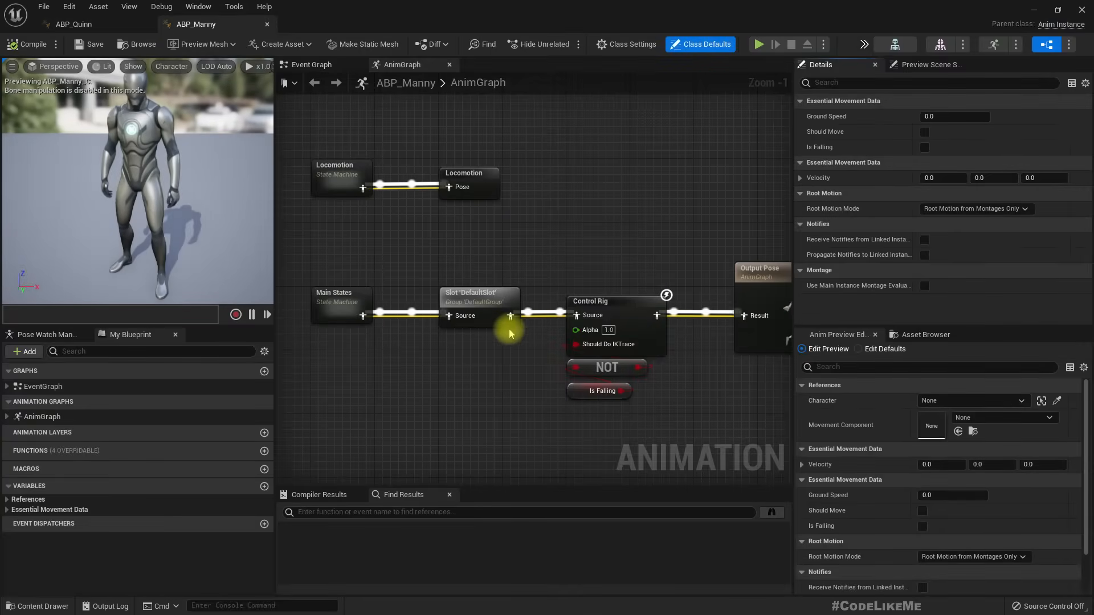
right_click_drag(513, 335, 462, 330)
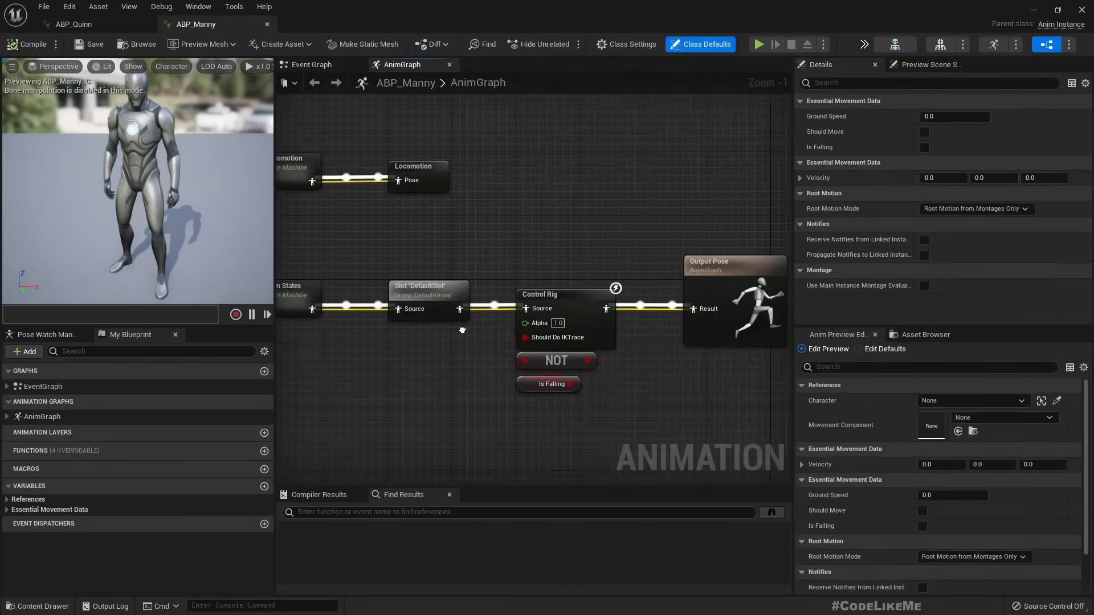
Step: Bypass the Control Rig in ABP_Manny's AnimGraph by connecting Slot 'DefaultSlot' straight to the Output Pose, and compile
scroll(516, 319, "up", 1)
left_click(530, 278)
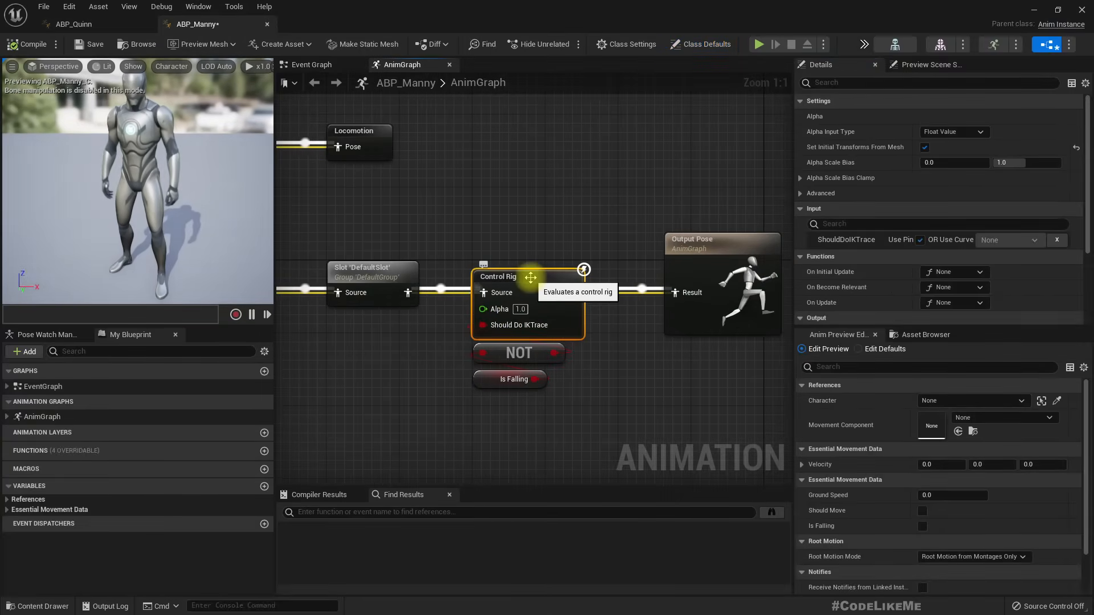
left_click_drag(408, 292, 689, 296)
left_click_drag(501, 285, 501, 267)
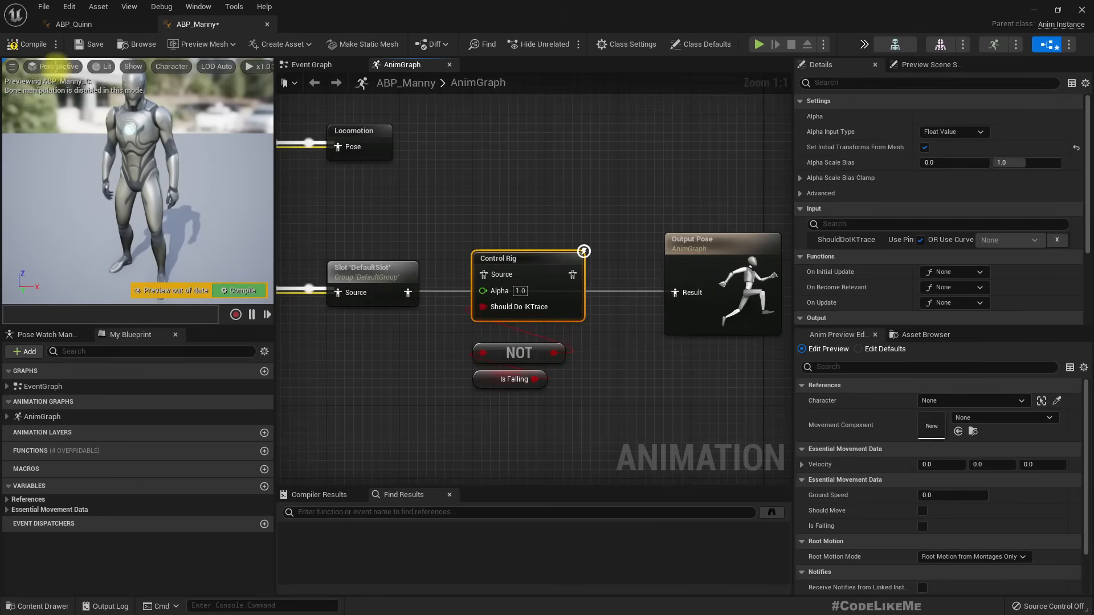
left_click(23, 45)
Step: Close the ABP_Quinn animation blueprint and return to the Desert level
left_click(75, 24)
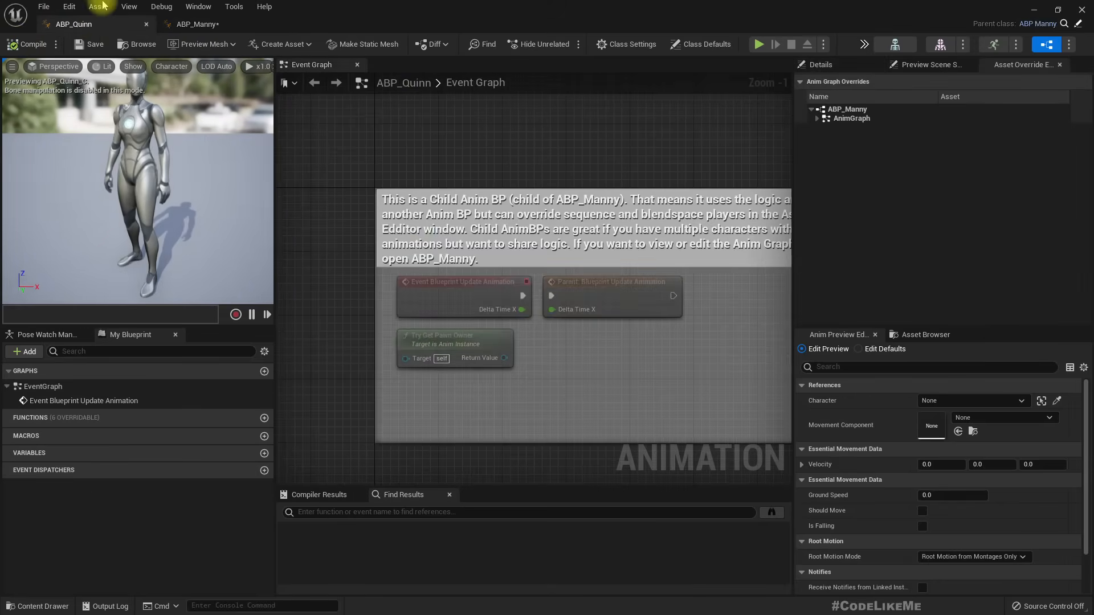
left_click(191, 24)
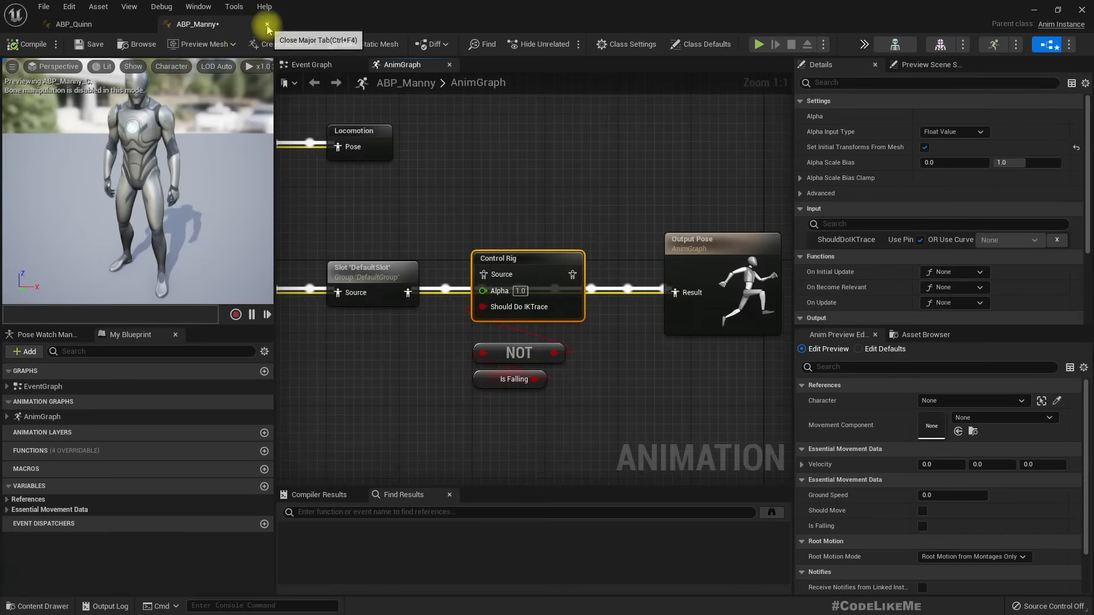
left_click(119, 24)
left_click(146, 24)
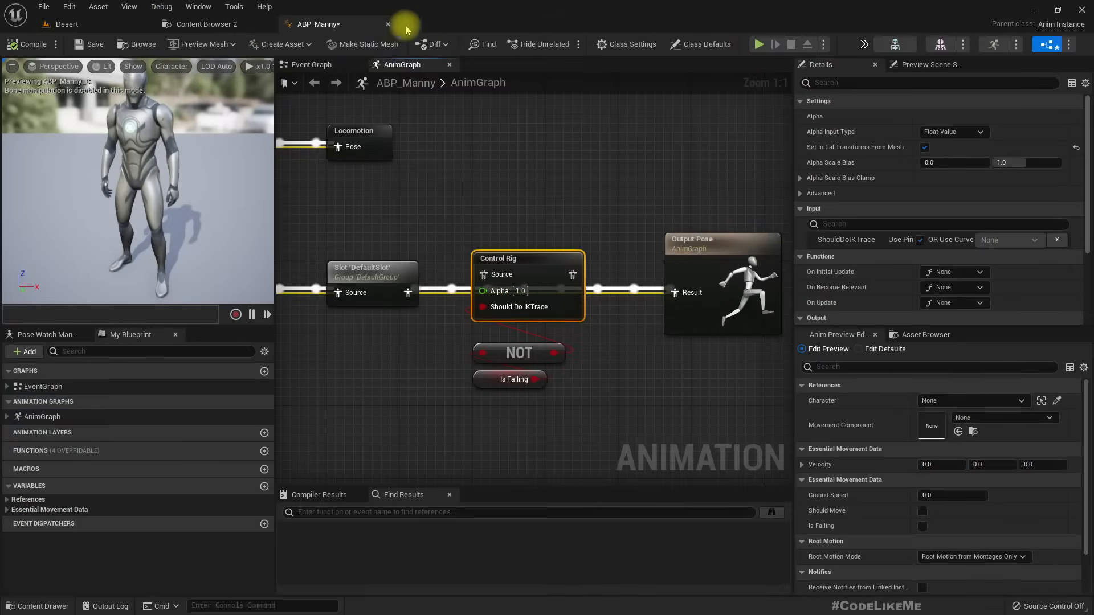
left_click(91, 22)
Step: Play-test the Desert level full screen to compare both characters with the Control Rig bypassed
left_click(439, 127)
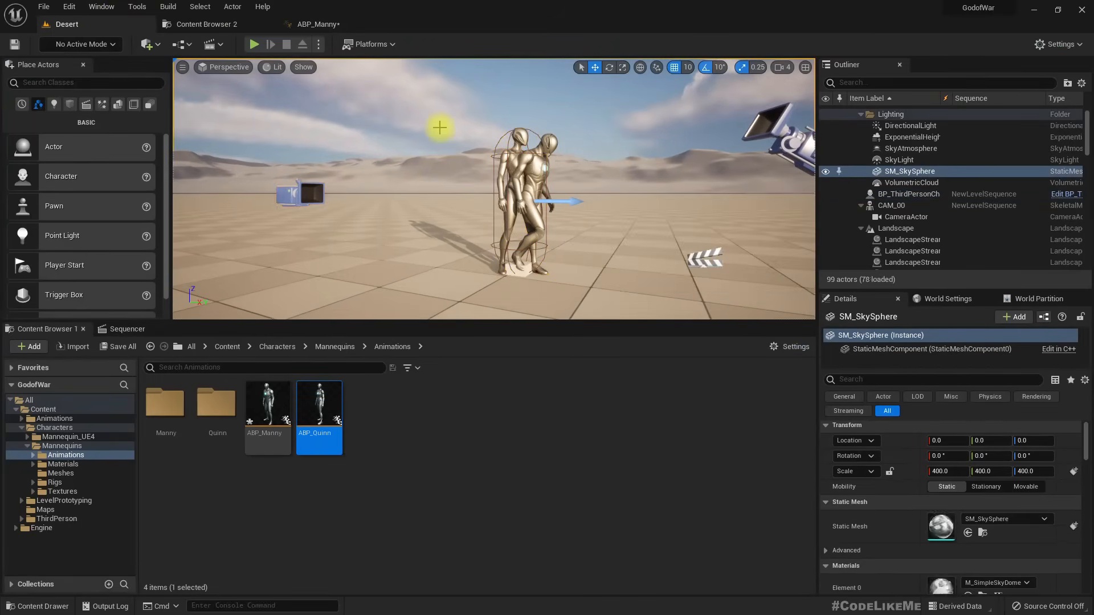
key("F11")
key("alt+p")
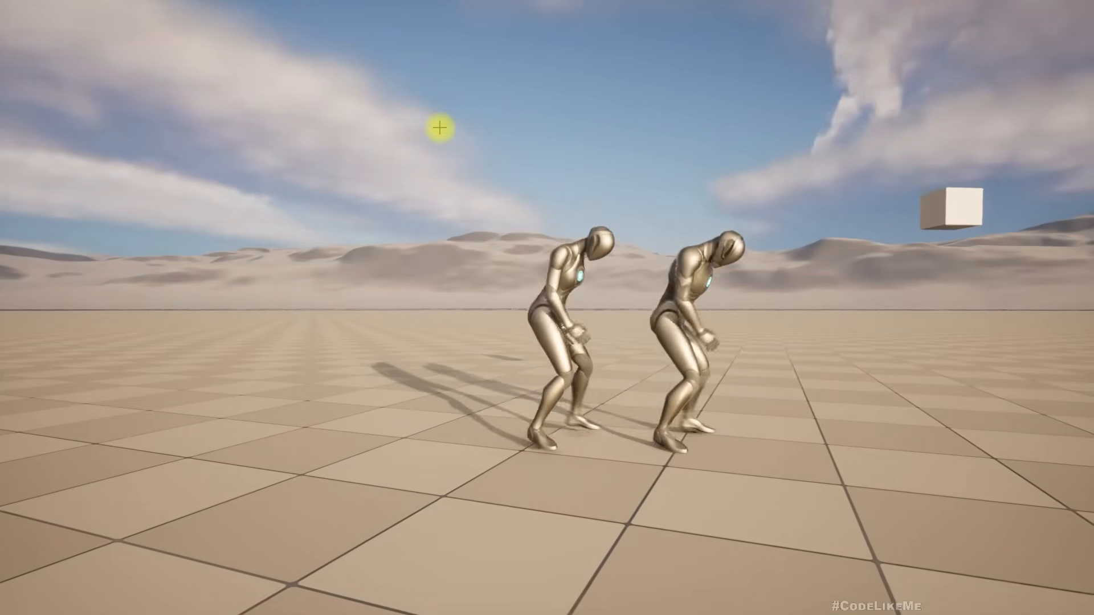
key("Escape")
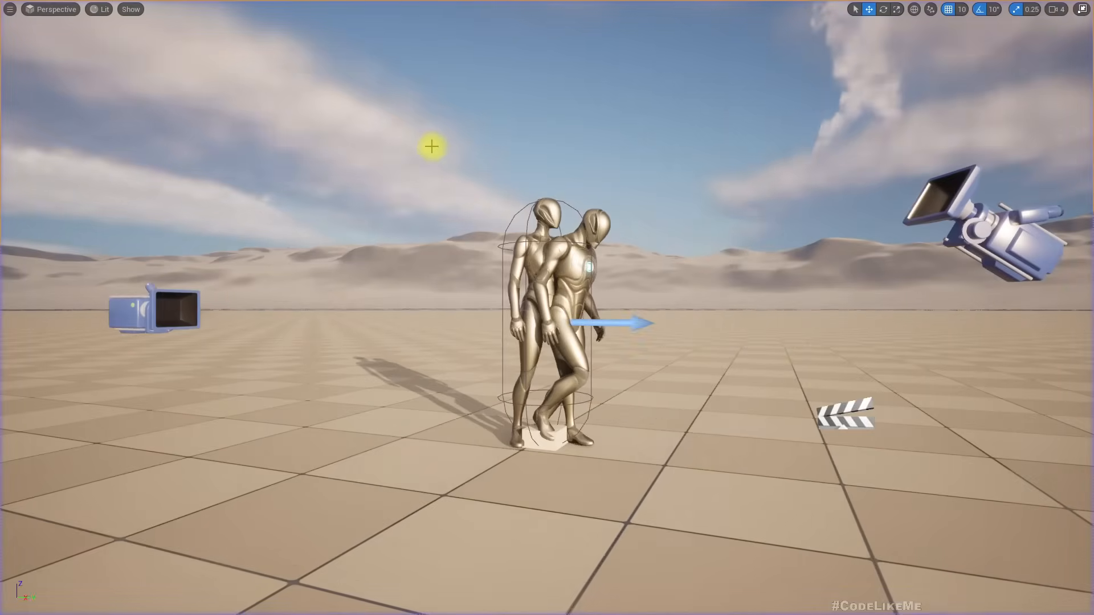
right_click(431, 146)
key("Escape")
key("F11")
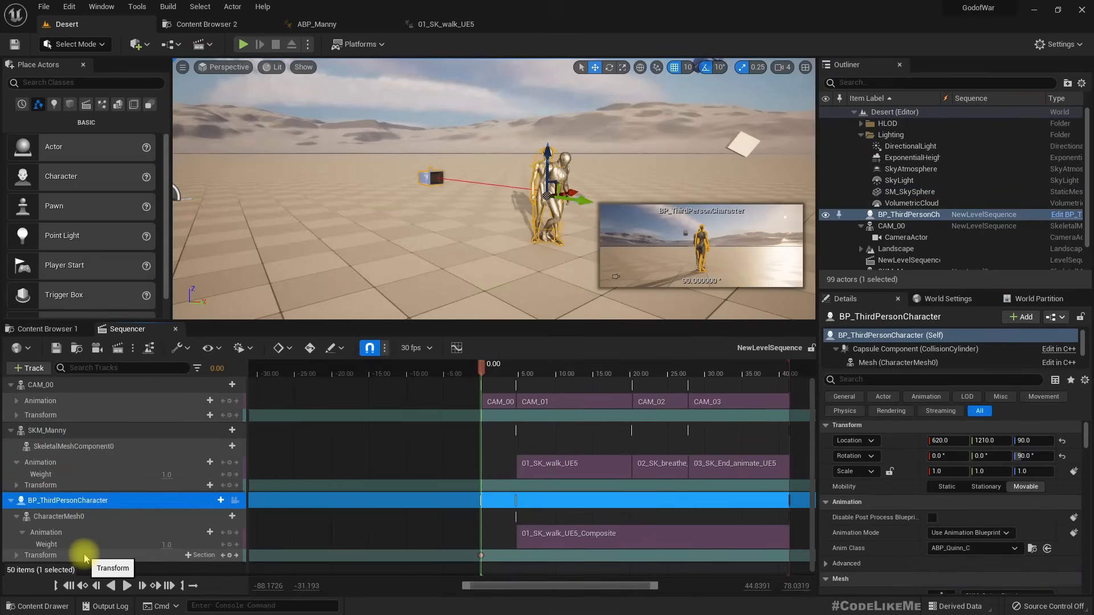
Step: Play-test the level full screen again with NewLevelSequence open and its playhead at 0.00
left_click(415, 93)
key("F11")
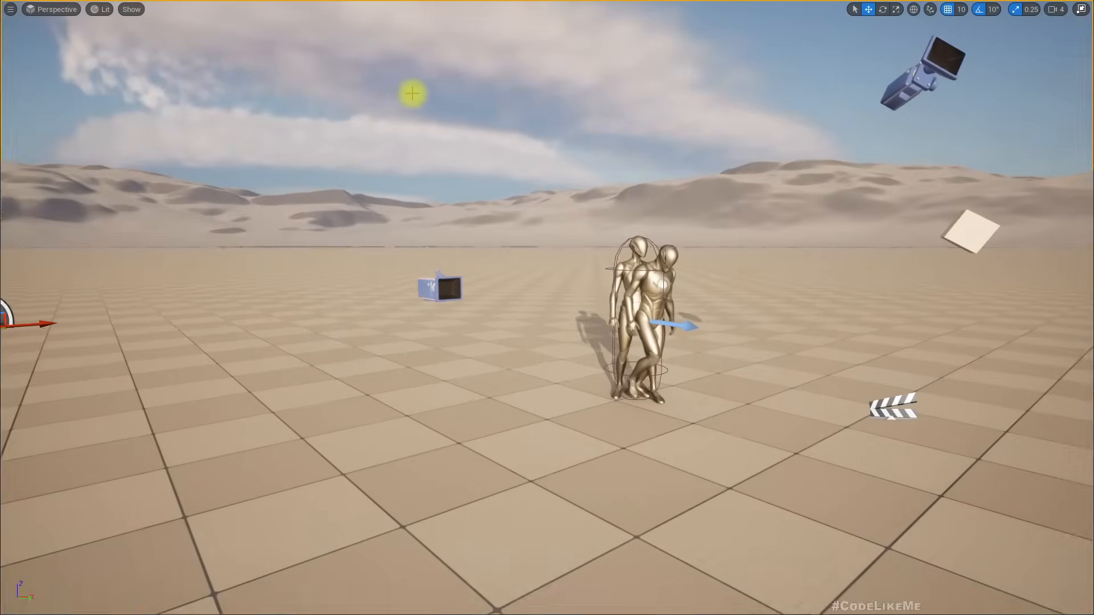
key("alt+p")
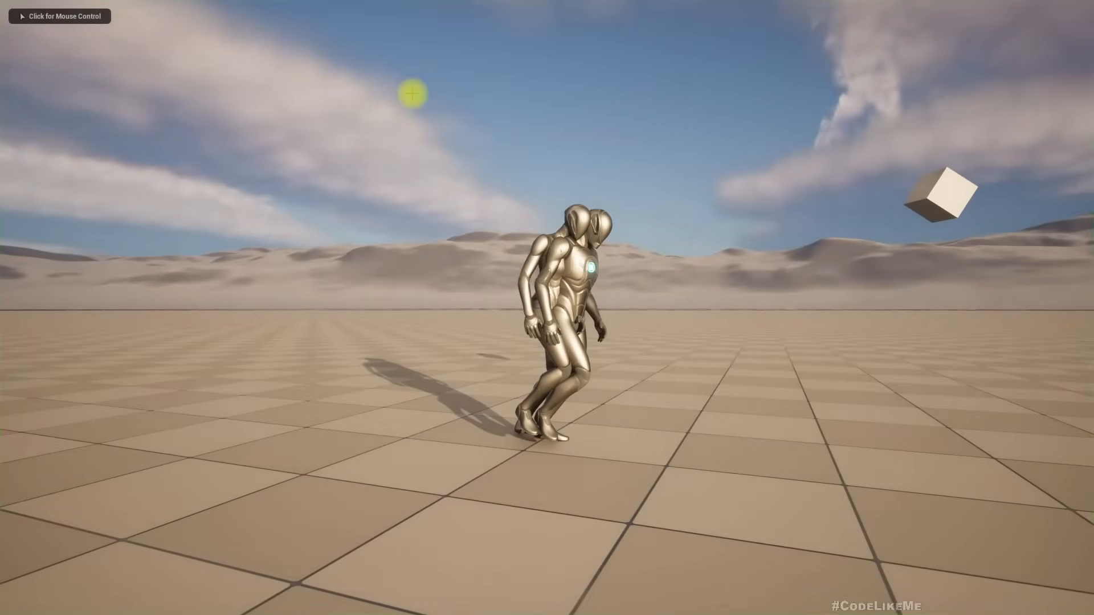
key("Escape")
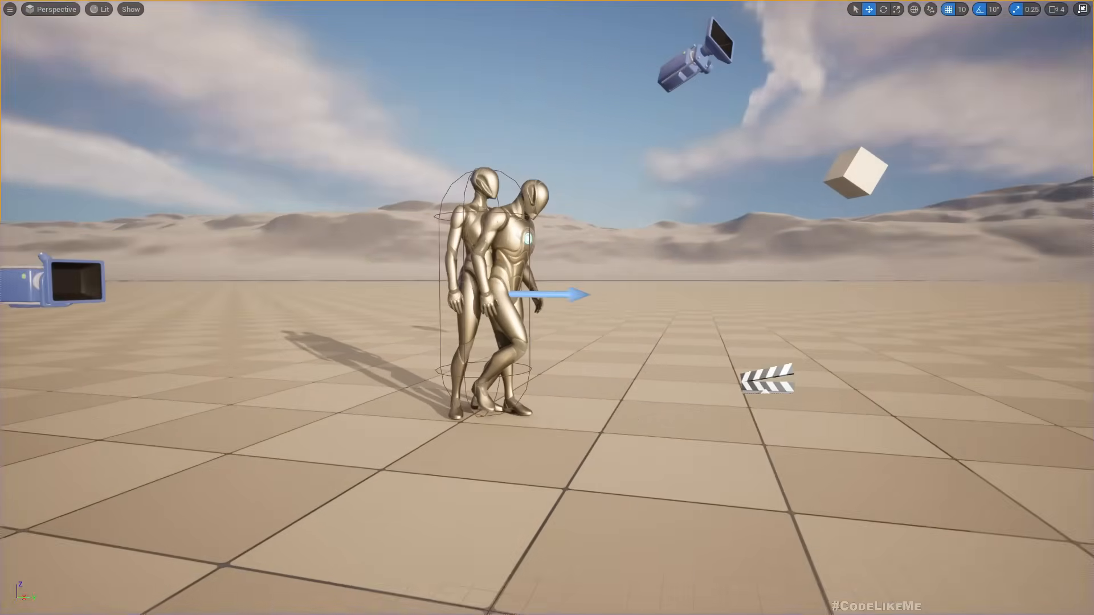
key("F11")
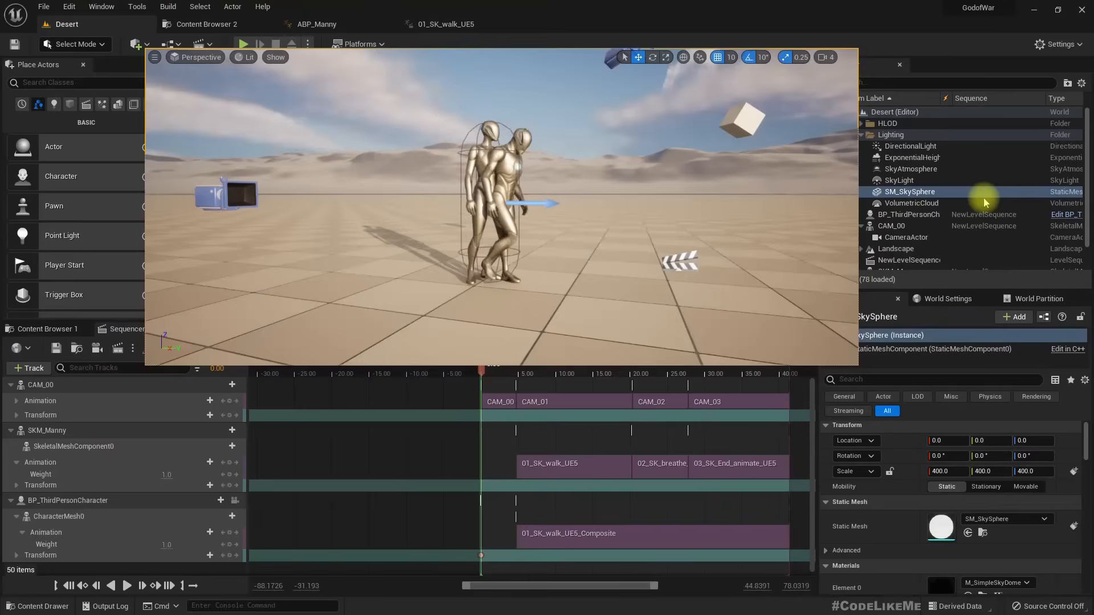
Step: Select the CAM_00 cube, filter its properties by "coll" and set its Collision Preset to NoCollision
left_click(705, 104)
scroll(969, 547, "down", 10)
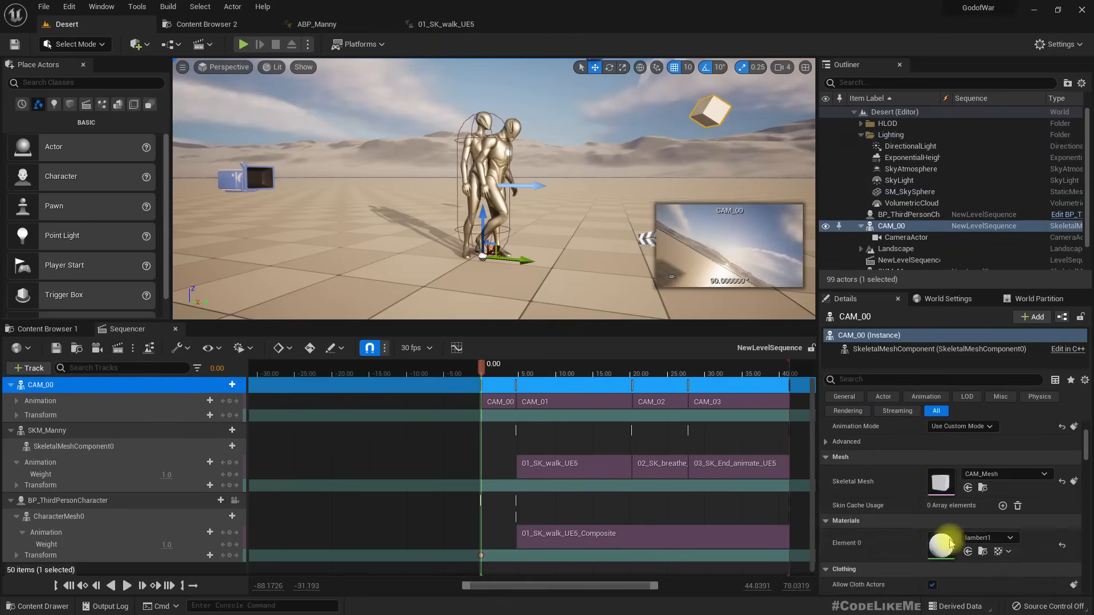
scroll(964, 538, "up", 3)
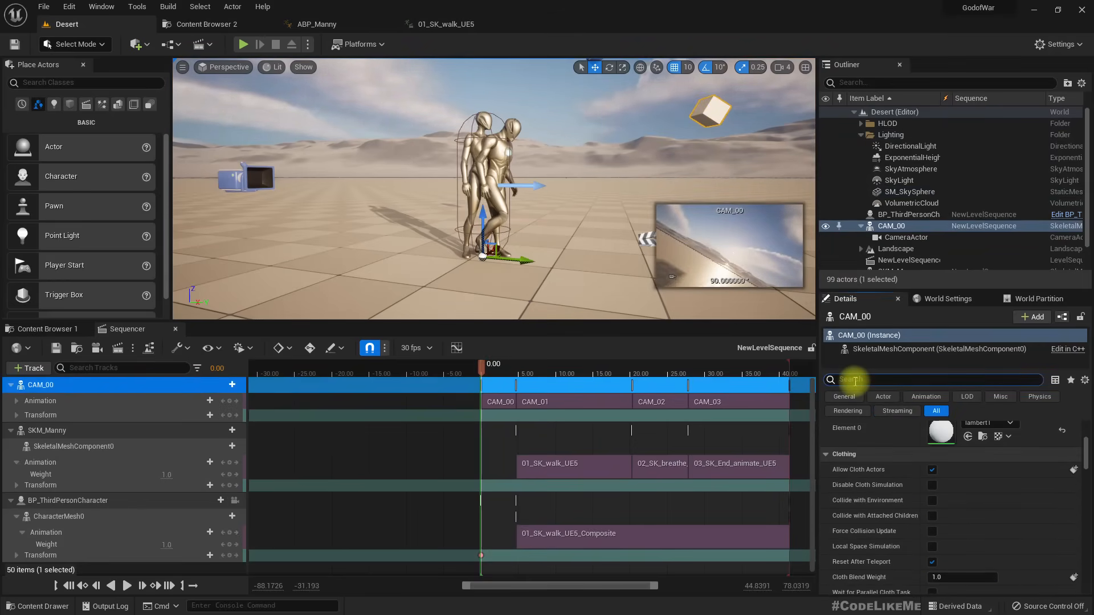
left_click(855, 380)
type("coll")
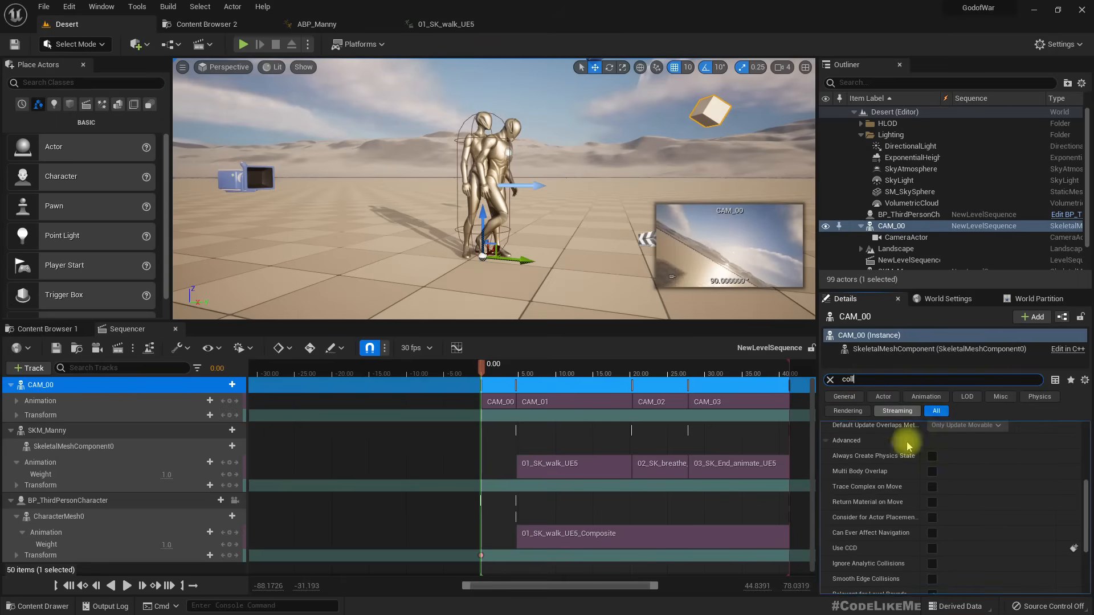
scroll(912, 450, "up", 3)
left_click(950, 514)
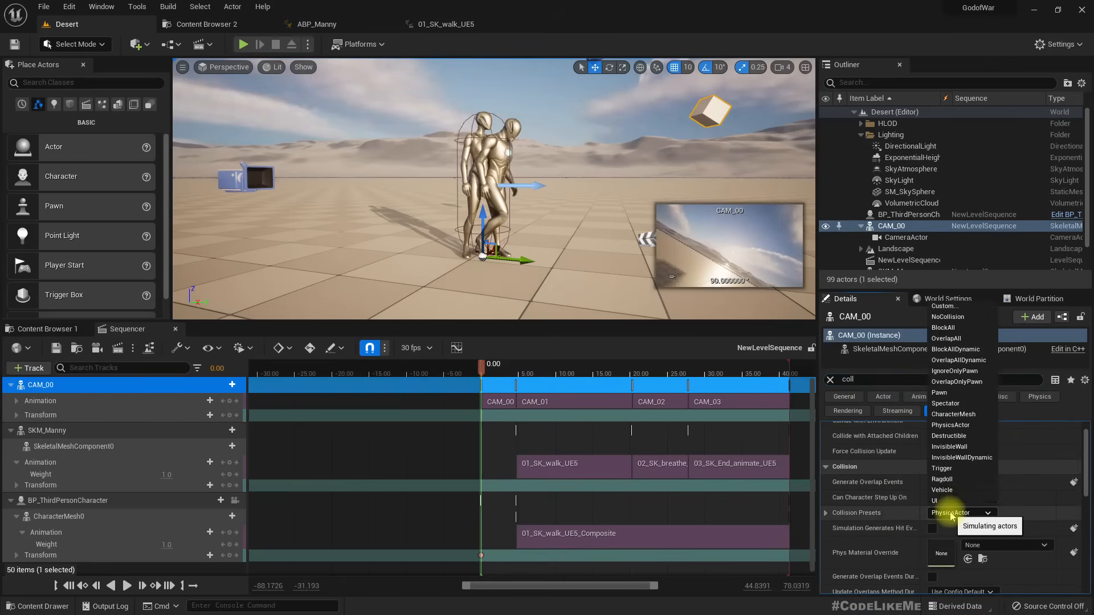
left_click(949, 317)
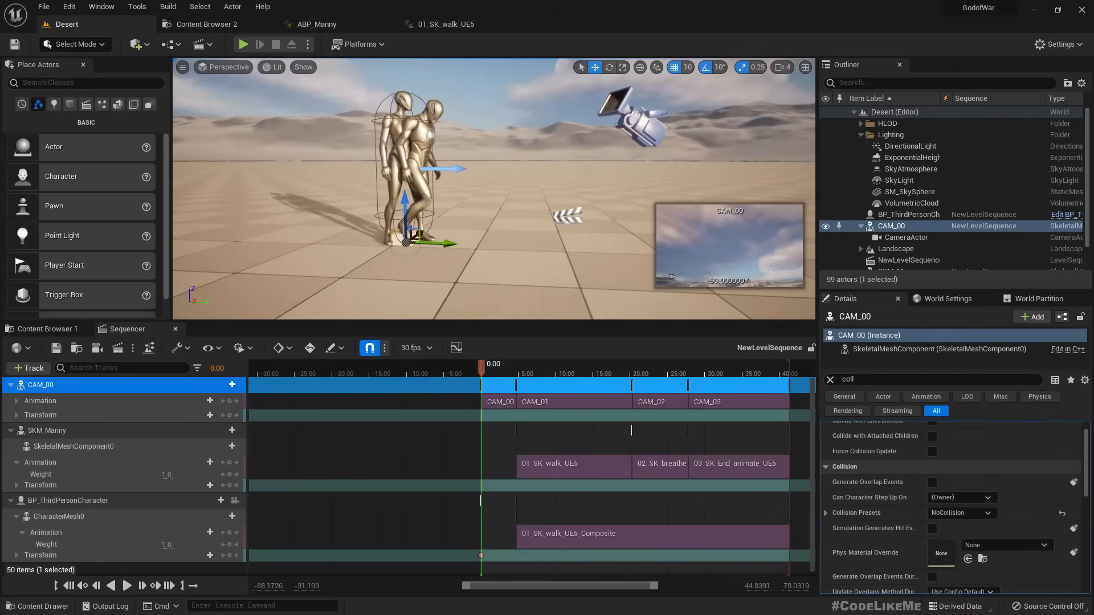
Step: Delete the Transform track from BP_ThirdPersonCharacter in NewLevelSequence and save the sequence
right_click_drag(373, 307, 373, 307)
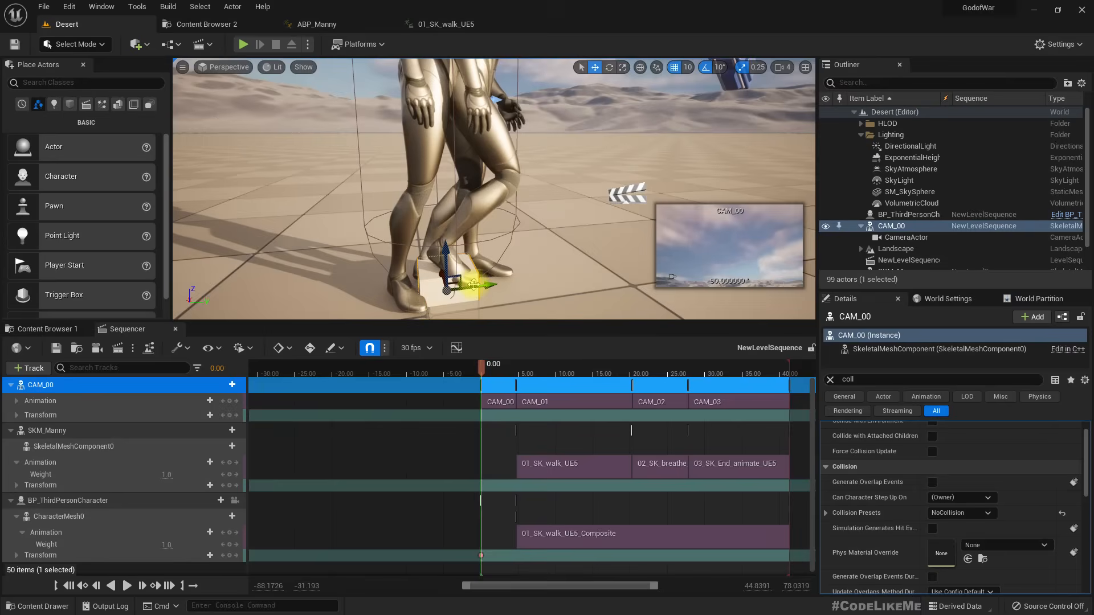
right_click_drag(463, 280, 463, 281)
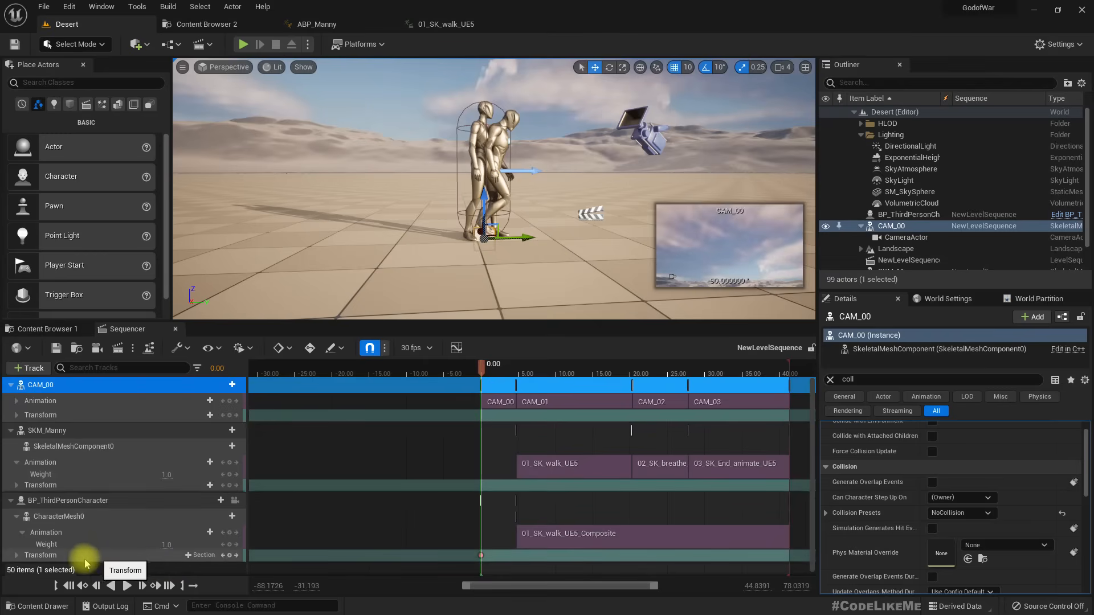
right_click(42, 556)
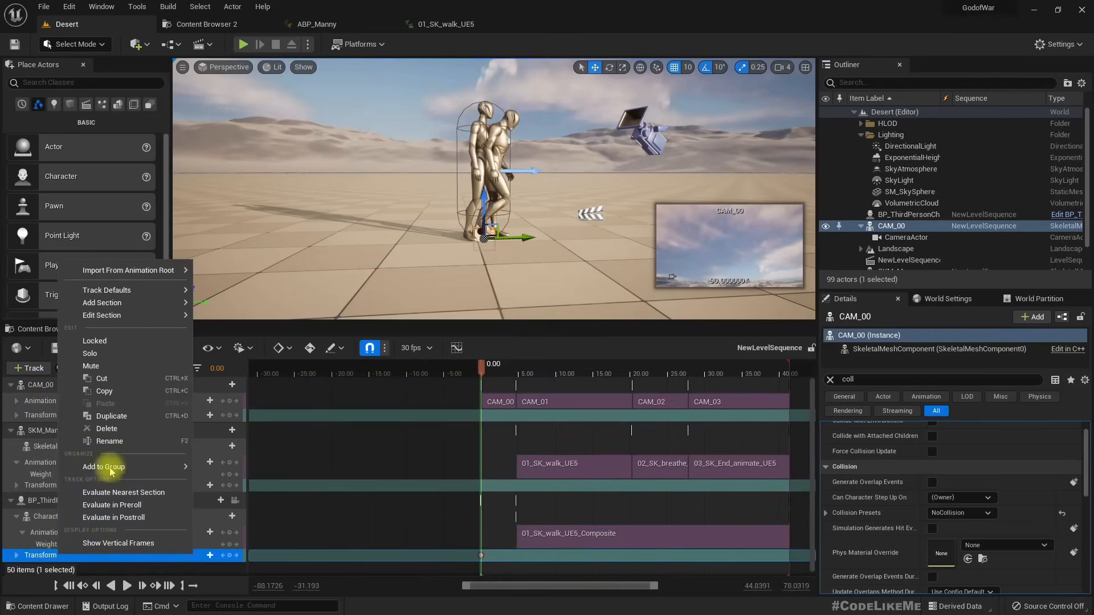
left_click(107, 428)
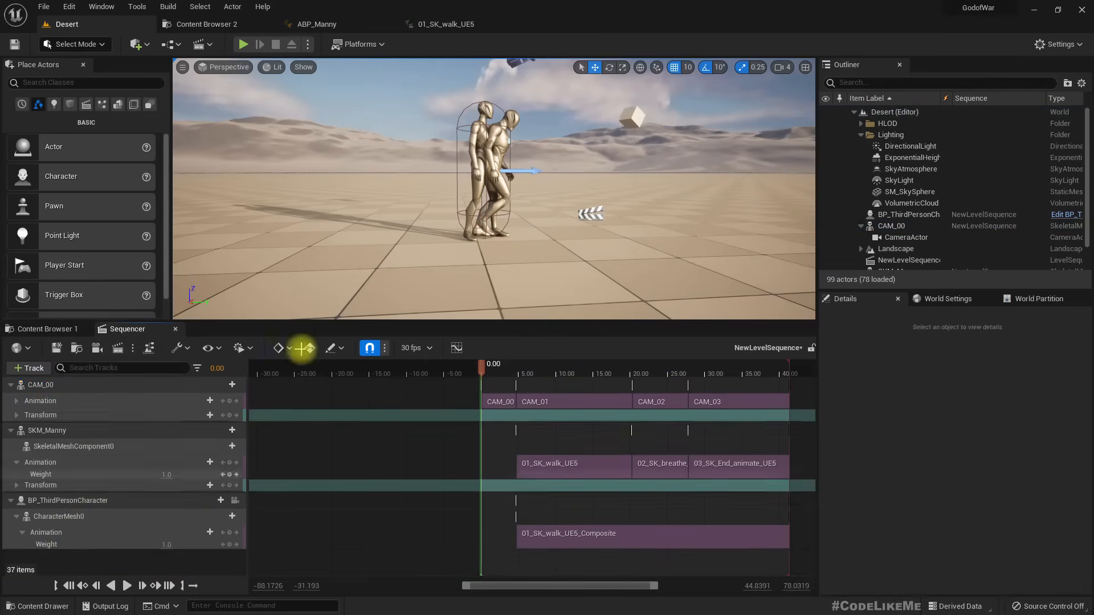
left_click(346, 168)
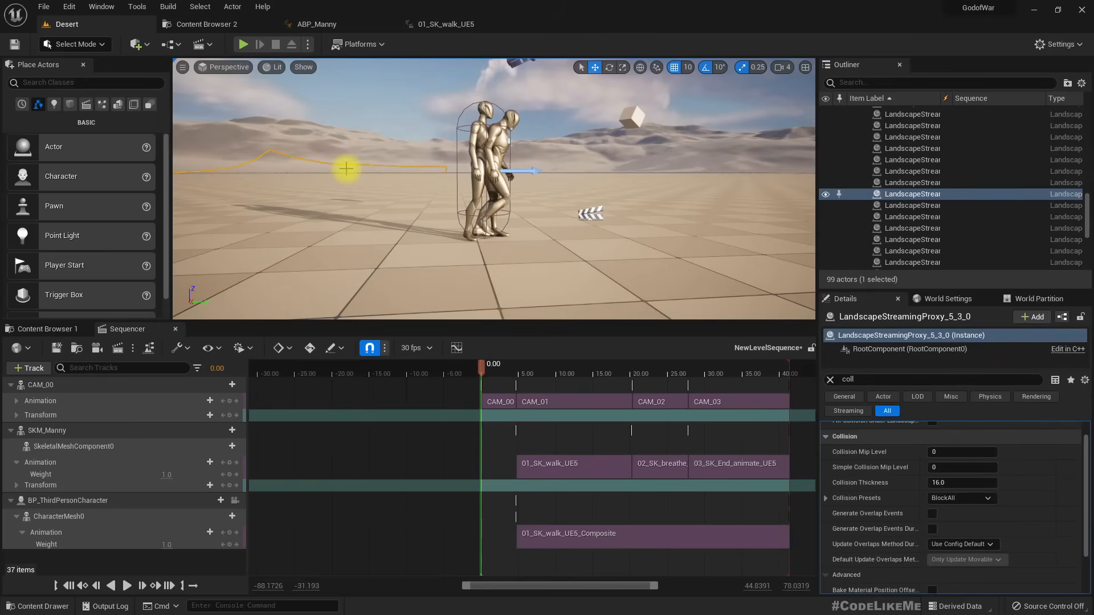
left_click(373, 120)
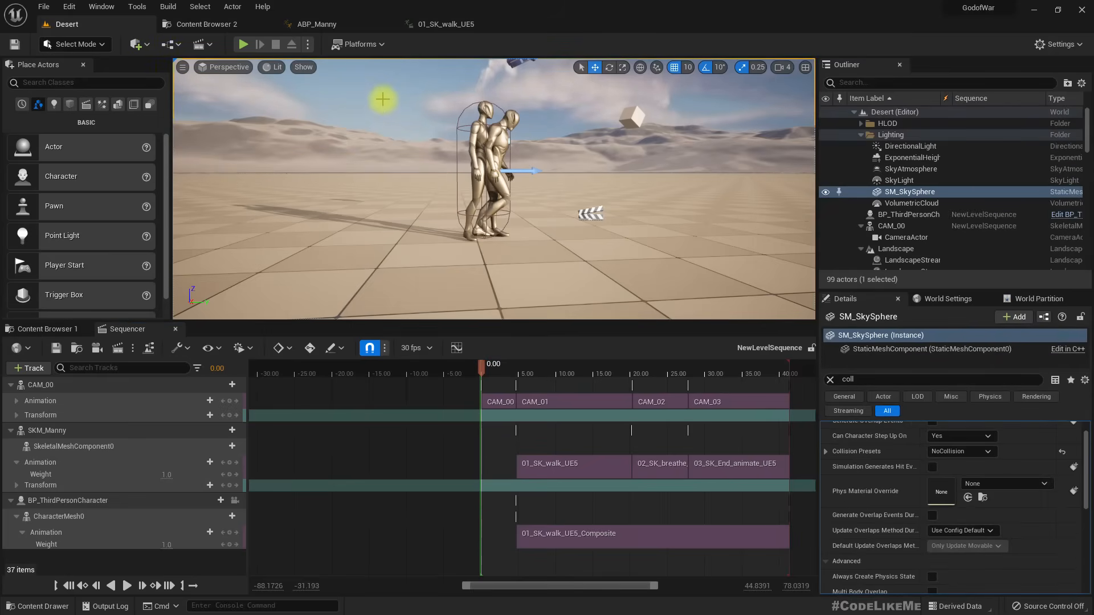
Step: Move the sequence playhead to -4.50 and play-test the level full screen to compare both characters through the walk and kneel
left_click_drag(486, 373, 450, 373)
left_click(373, 85)
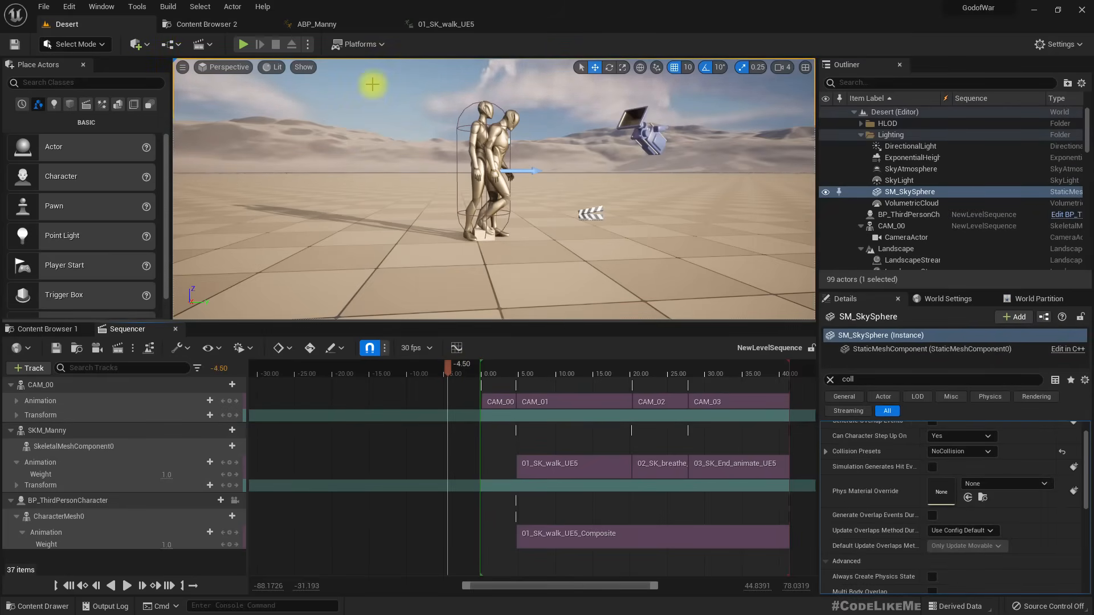
key("F11")
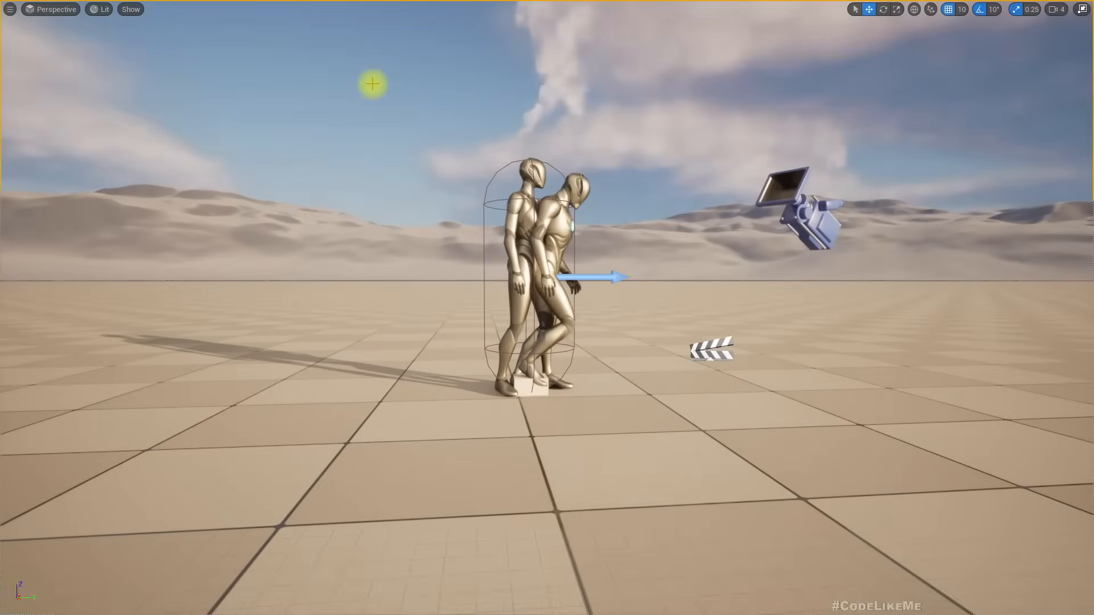
key("alt+p")
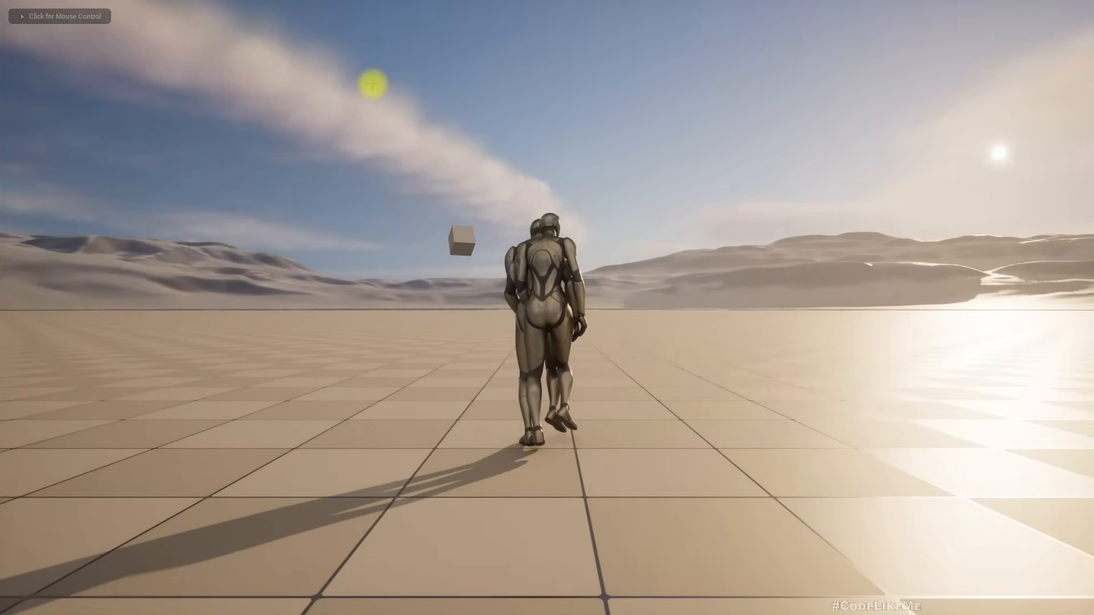
left_click(373, 84)
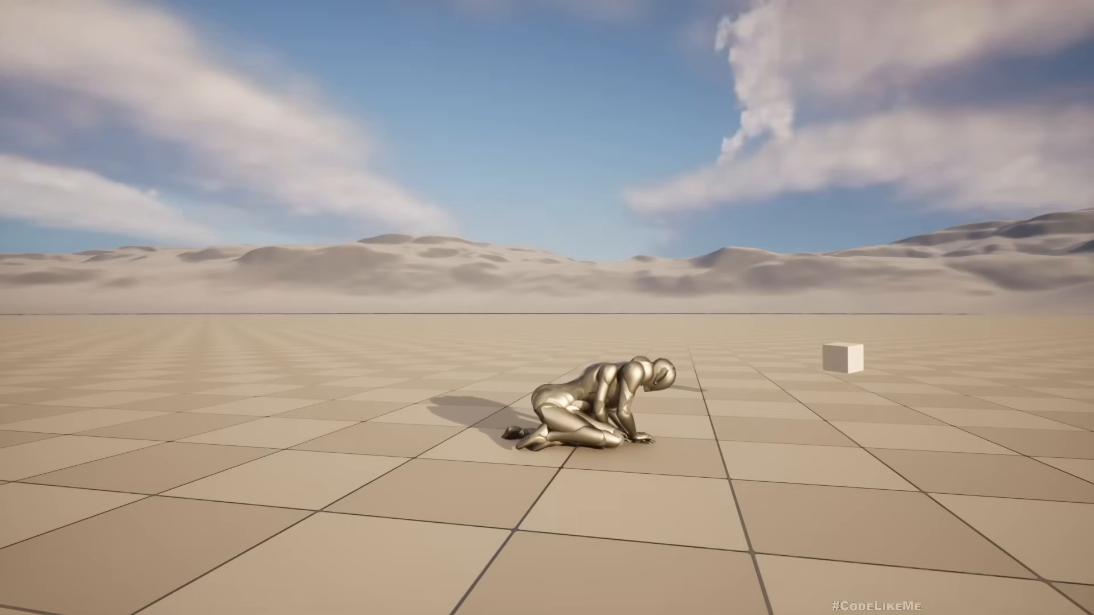
key("F11")
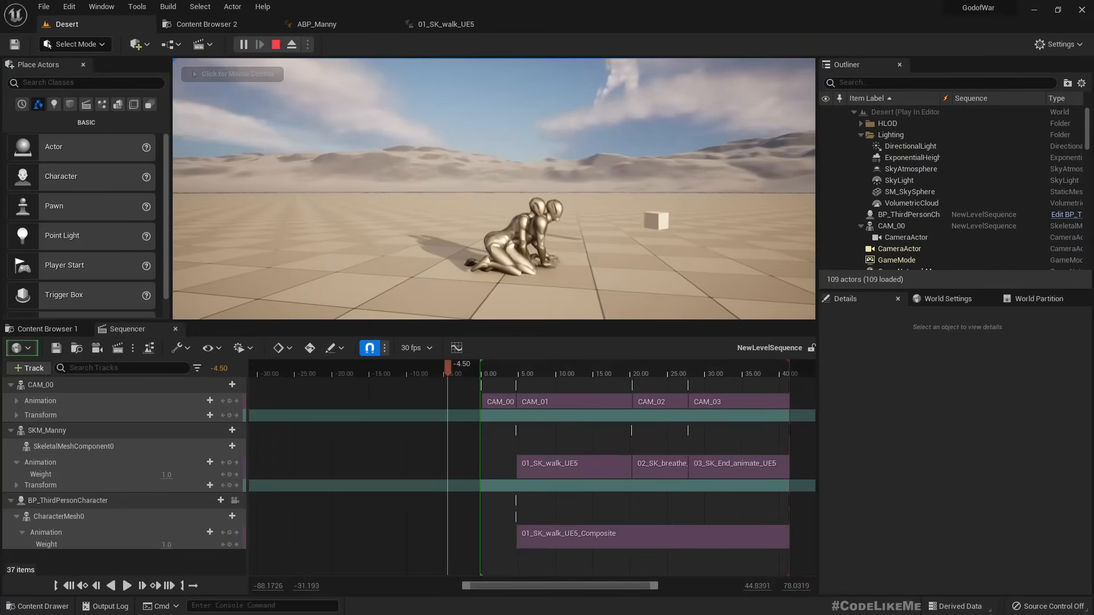
key("Escape")
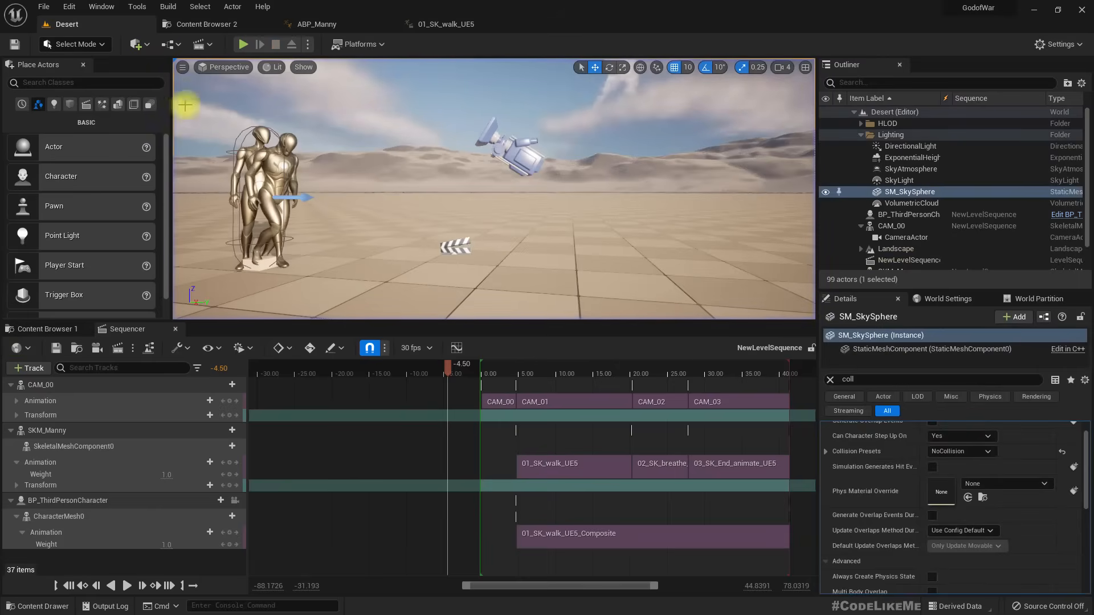
Step: Select BP_ThirdPersonCharacter in the level and nudge it slightly forward along its Y axis
key("w")
right_click_drag(311, 183, 277, 157)
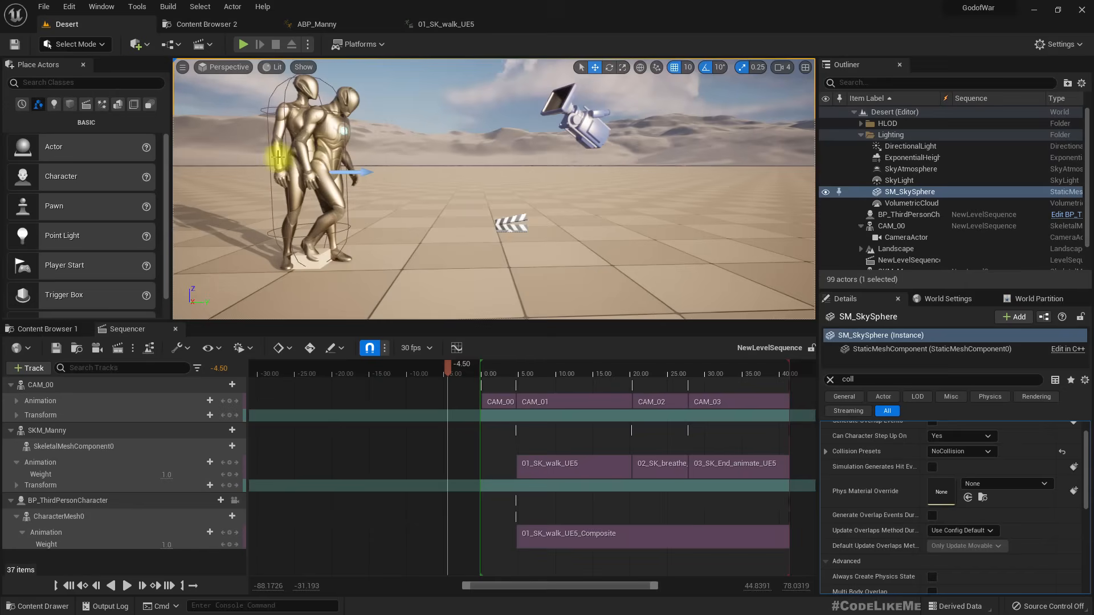
left_click(294, 165)
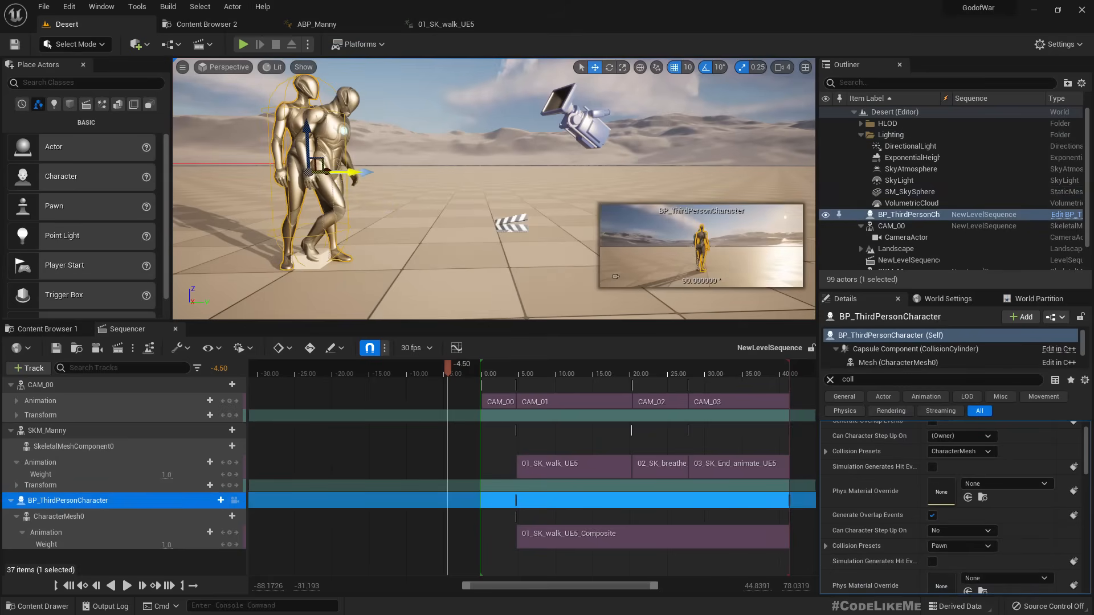
left_click_drag(354, 173, 358, 173)
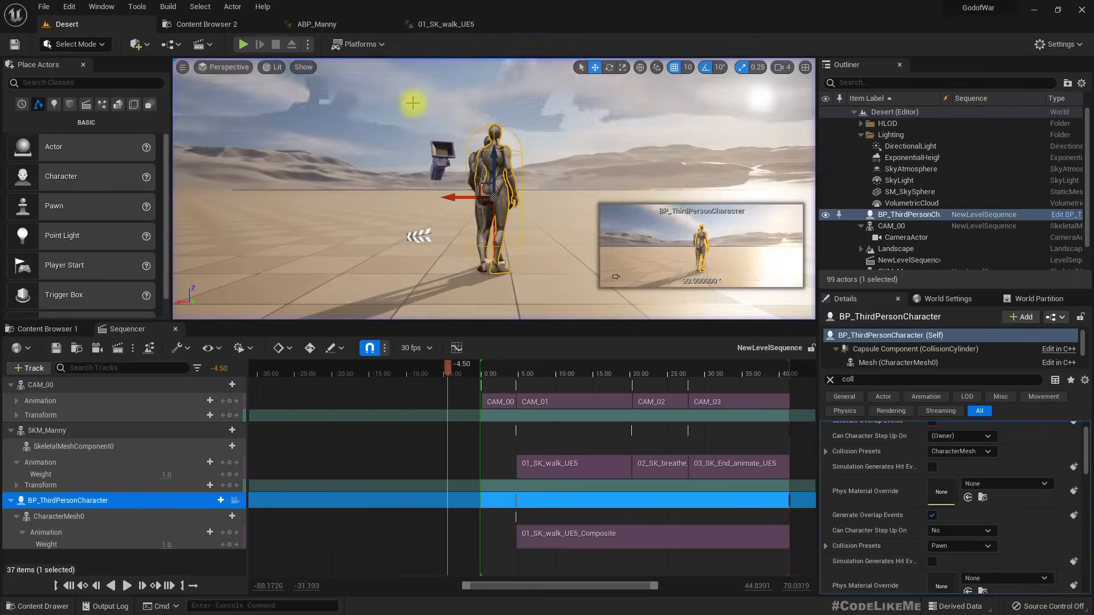
Step: Select NewLevelSequence in the level, clear its property filter and open its playback Start Offset value for editing
left_click(898, 259)
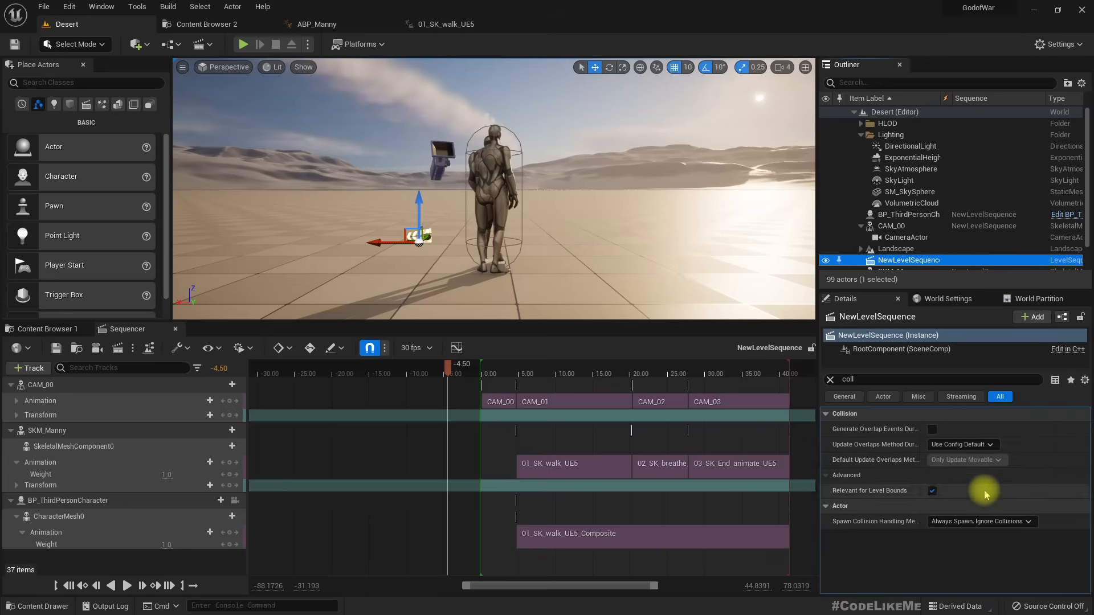
left_click(830, 380)
scroll(964, 580, "down", 2)
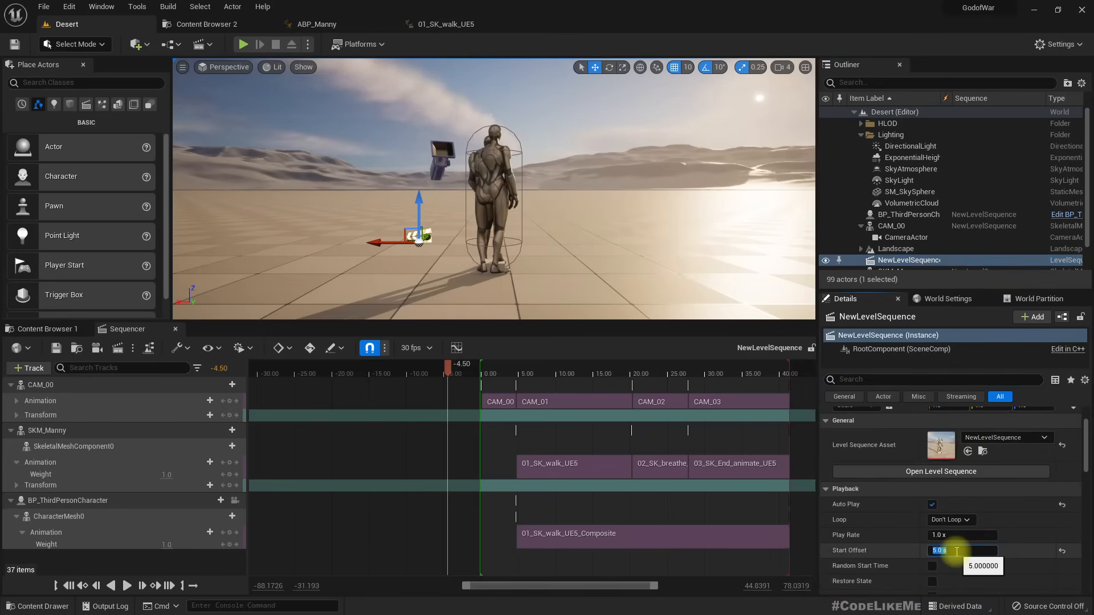
Step: Play-test the level full screen to compare the possessed character's position with the mannequin, and stop the session
left_click(529, 97)
key("F11")
key("alt+p")
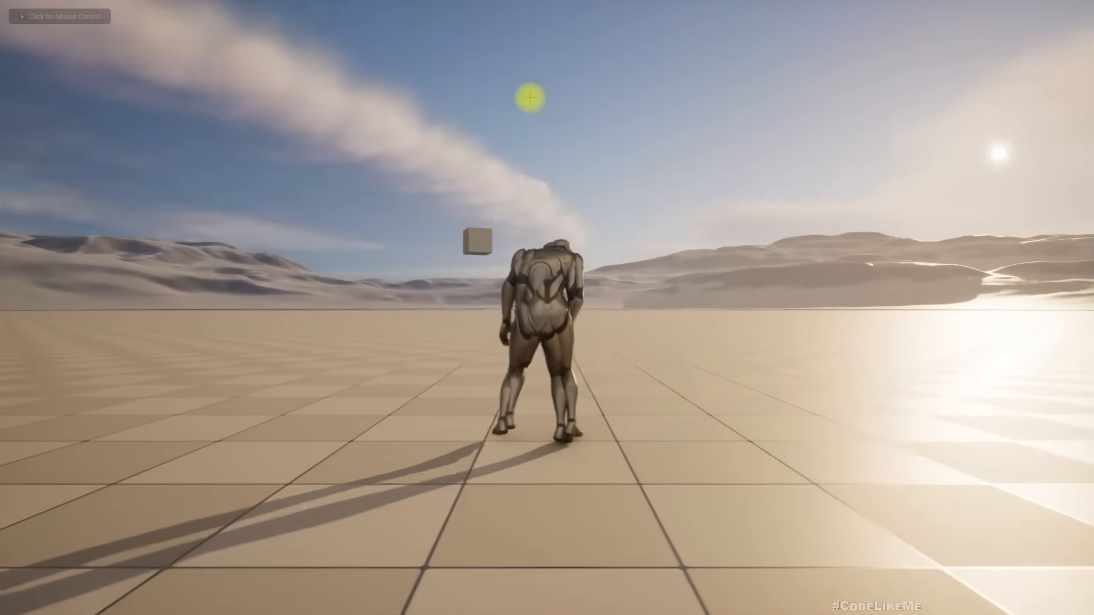
key("Escape")
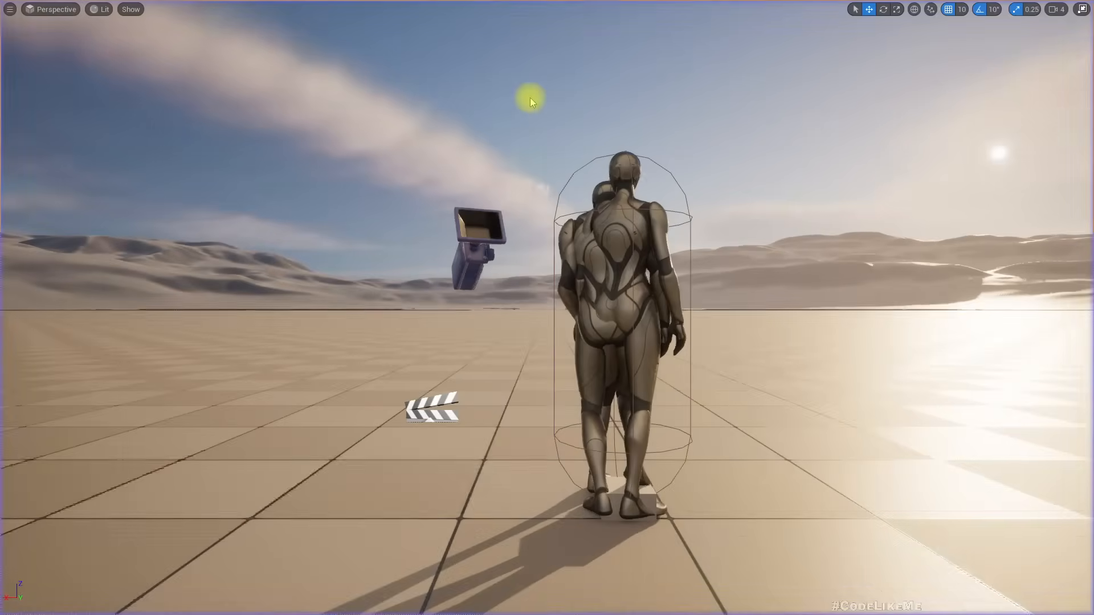
Step: Nudge BP_ThirdPersonCharacter slightly sideways along the X axis and play-test the level full screen to check its alignment with the mannequin
left_click(631, 342)
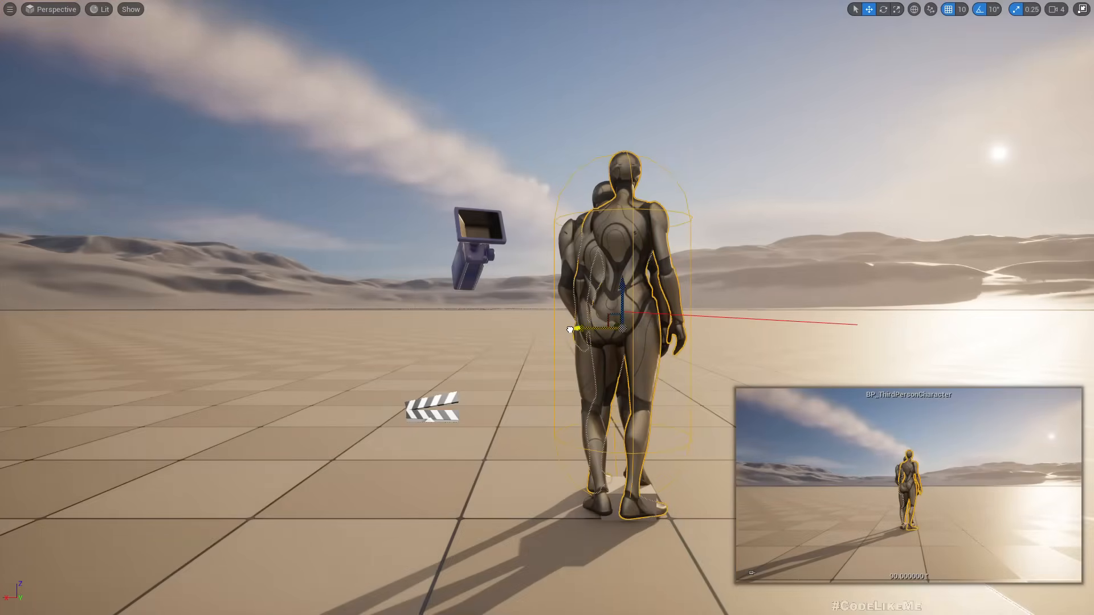
left_click_drag(570, 329, 562, 330)
left_click(535, 96)
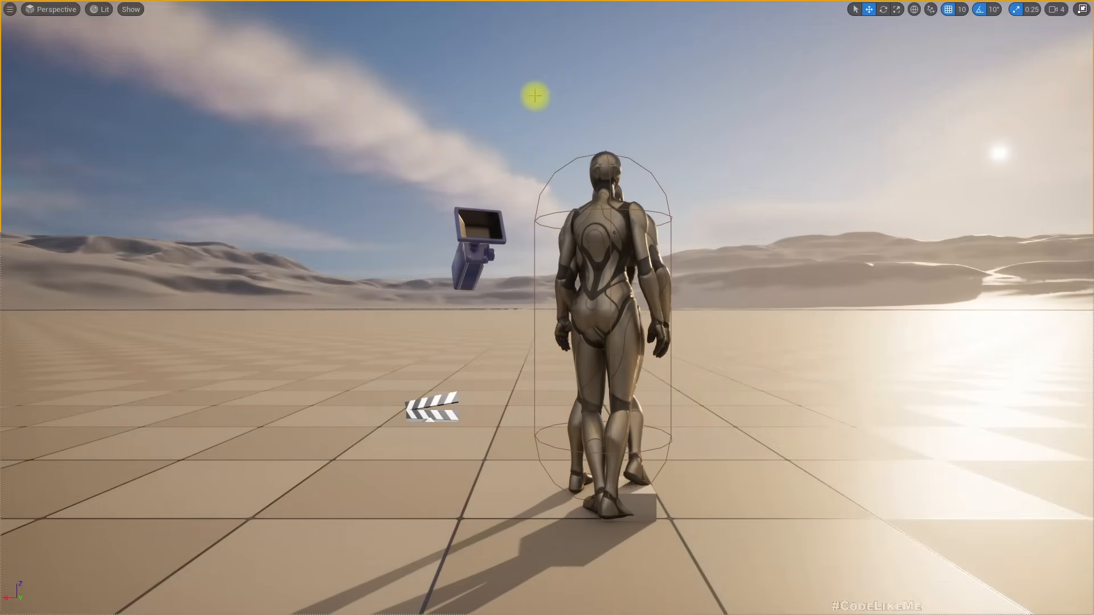
key("alt+p")
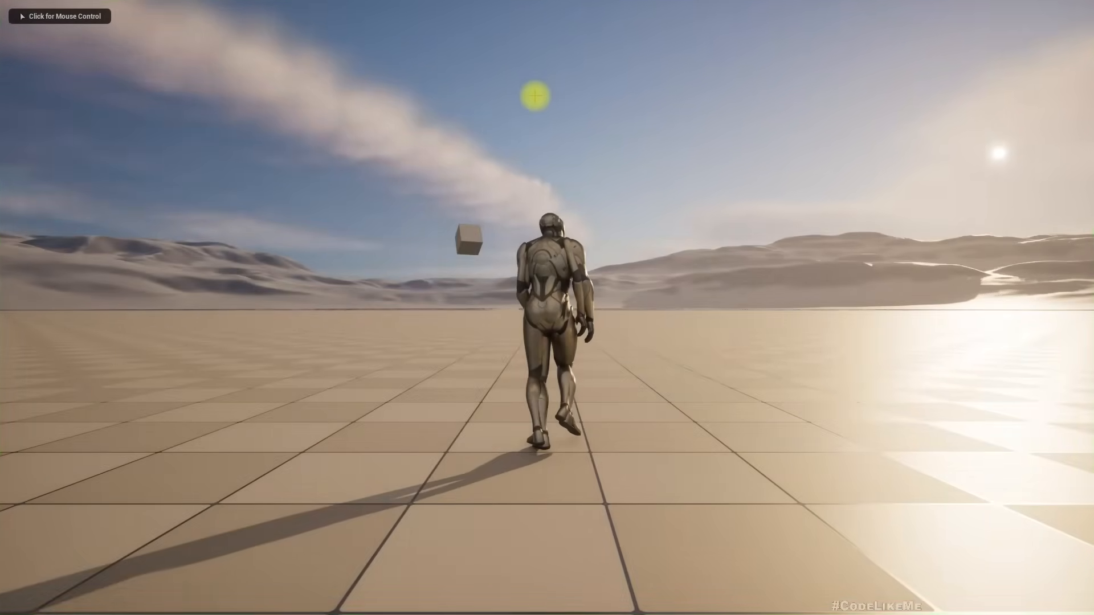
key("Escape")
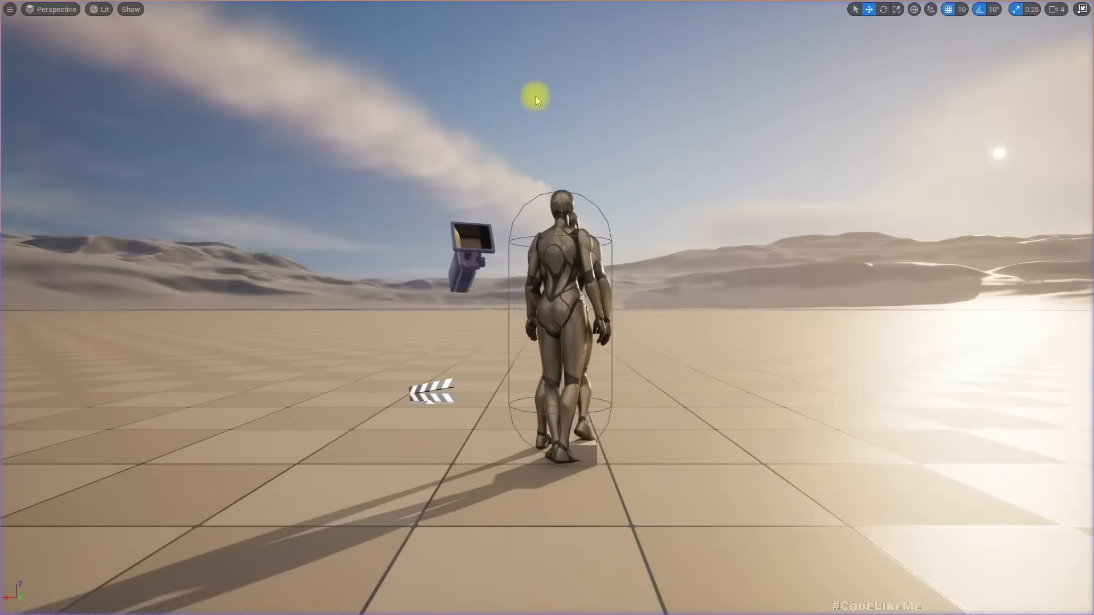
right_click_drag(415, 108, 420, 104)
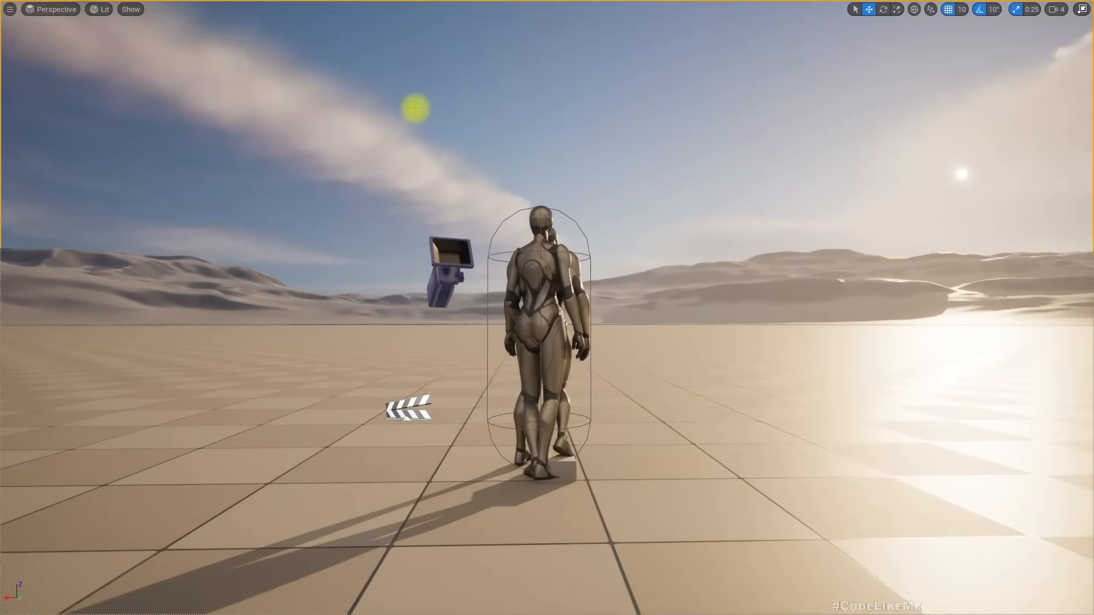
key("F11")
left_click(431, 175)
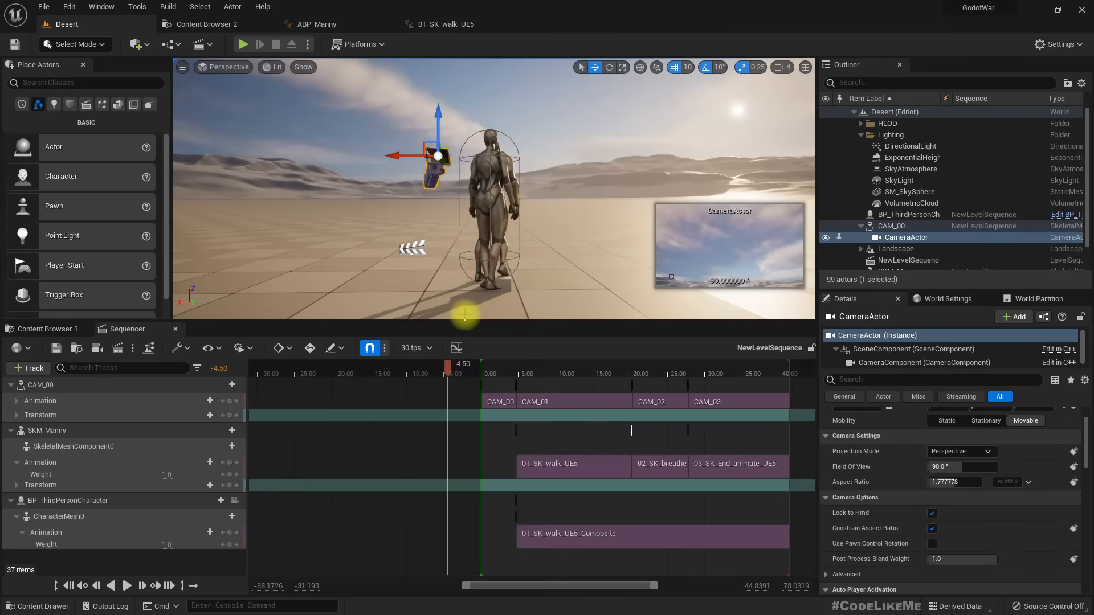
left_click(343, 103)
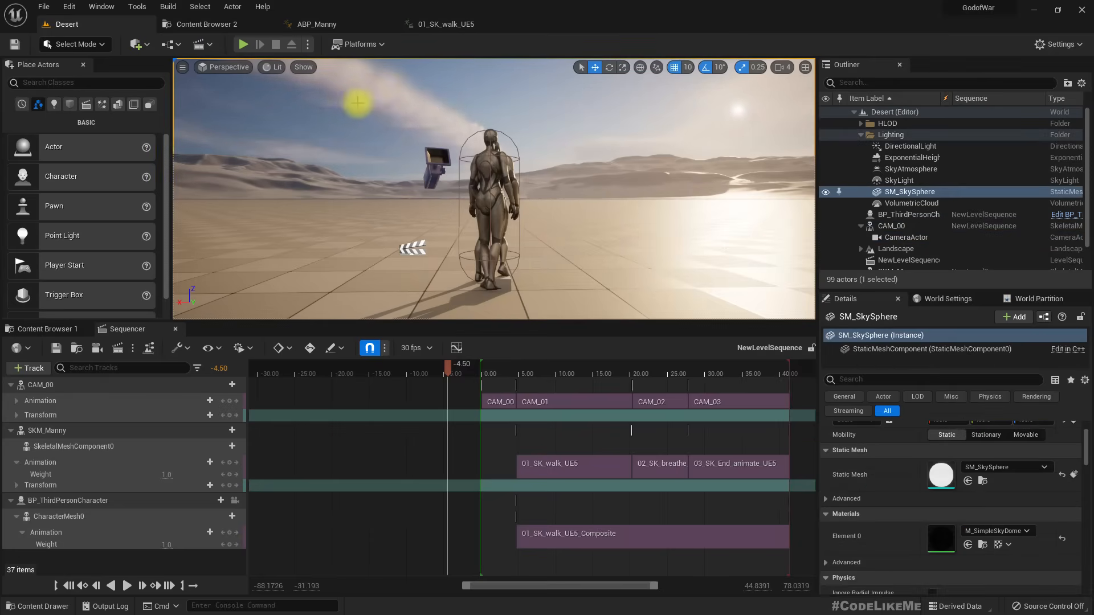
right_click_drag(381, 104, 391, 125)
key("d")
key("w")
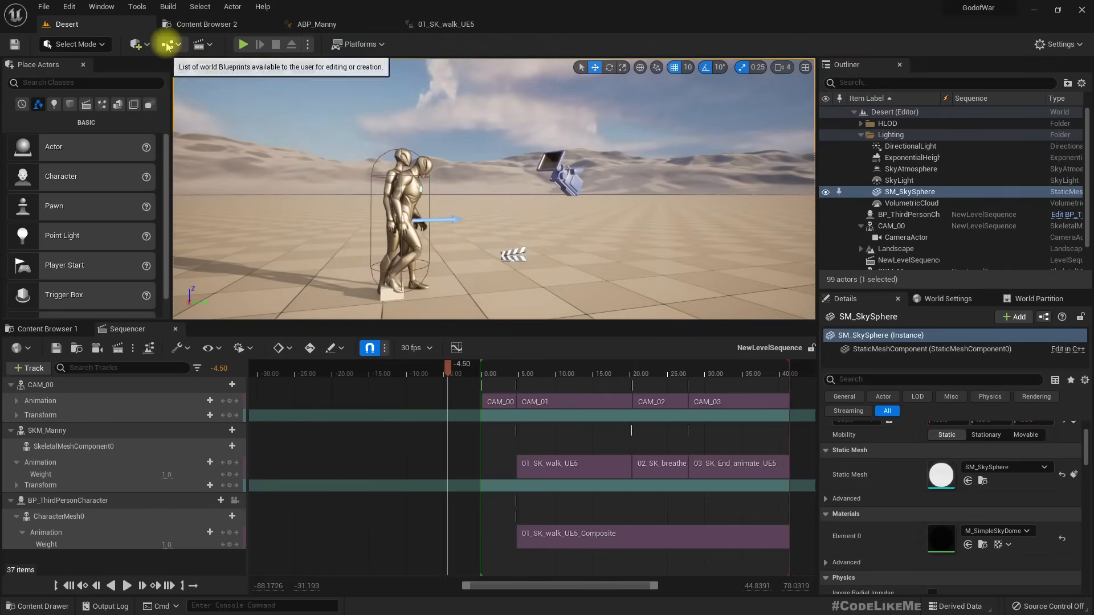
Step: Open the Desert Level Blueprint and add a reference to the level's BP_ThirdPersonCharacter below Event Tick in the Event Graph
left_click(167, 44)
left_click(239, 126)
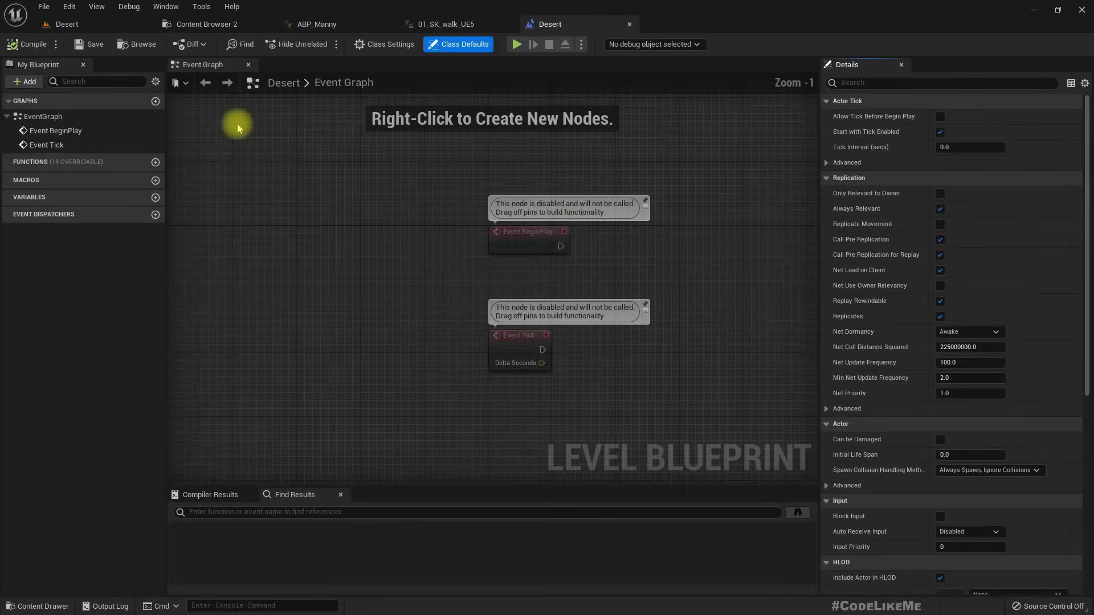
left_click(92, 22)
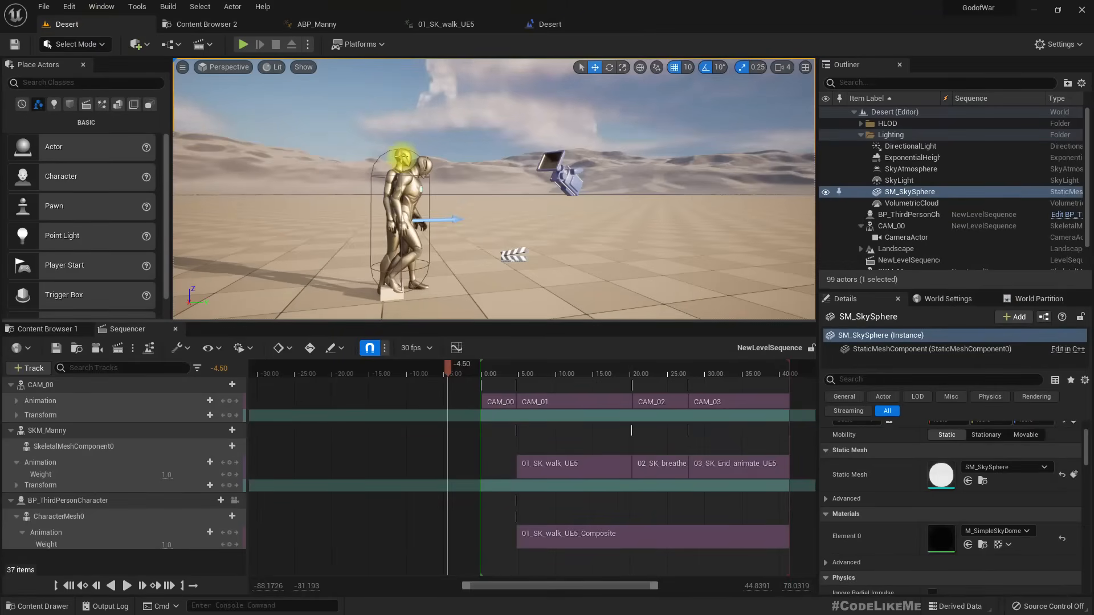
left_click(403, 156)
left_click_drag(891, 214, 337, 391)
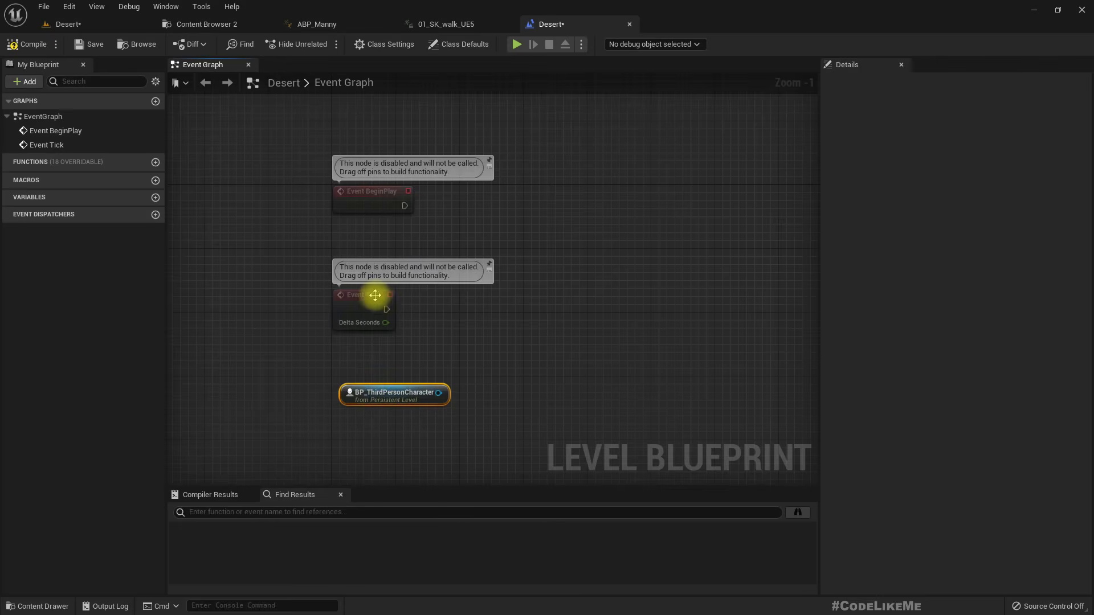
Step: Rearrange the event nodes so Event Tick sits higher and Event BeginPlay lies just above the BP_ThirdPersonCharacter reference
left_click_drag(375, 295, 375, 128)
left_click_drag(367, 191, 371, 312)
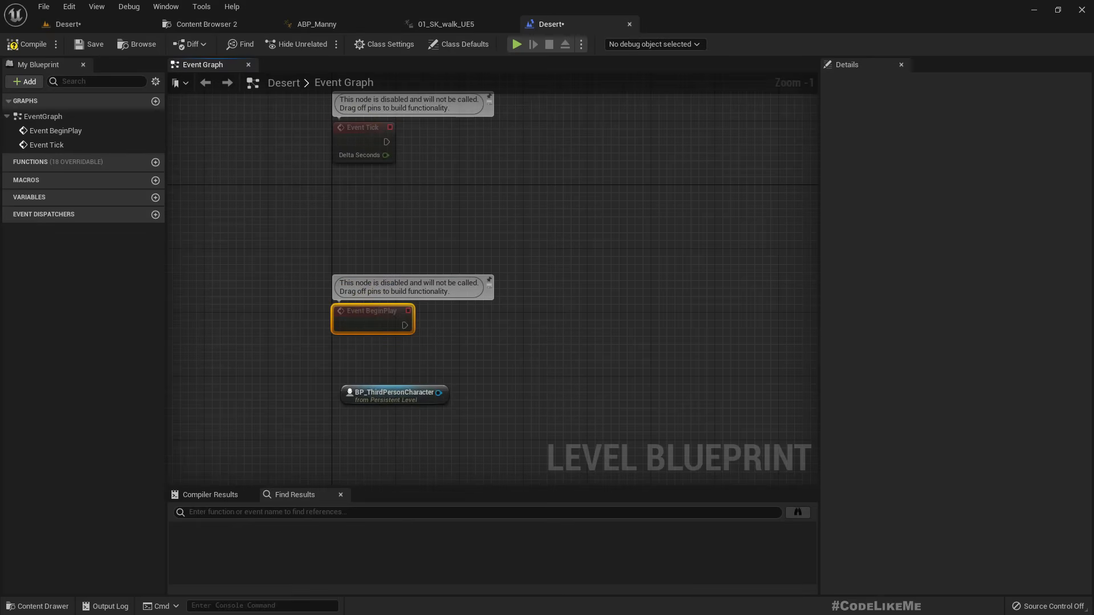
right_click_drag(428, 382, 391, 357)
scroll(391, 364, "up", 1)
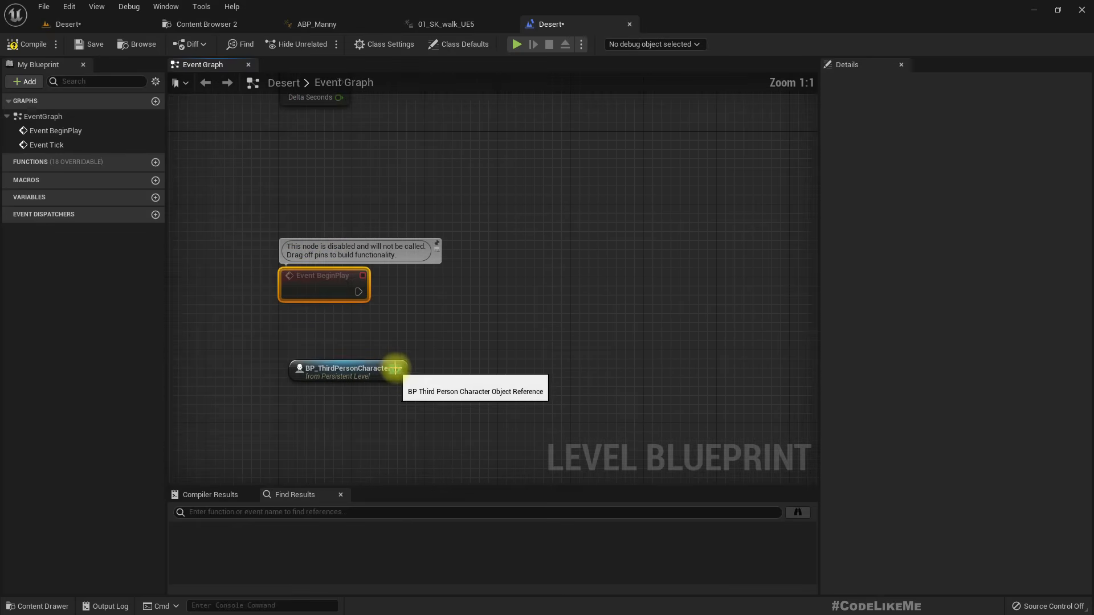
Step: Add a reference to the level's CameraActor to the level blueprint graph, below the BP_ThirdPersonCharacter reference
left_click(105, 24)
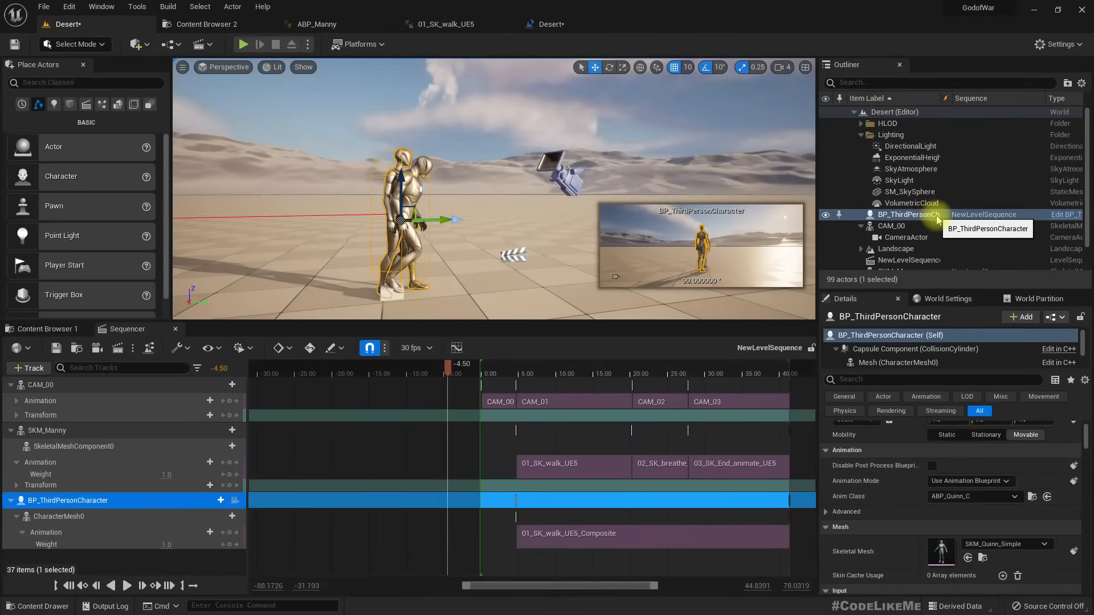
left_click(902, 238)
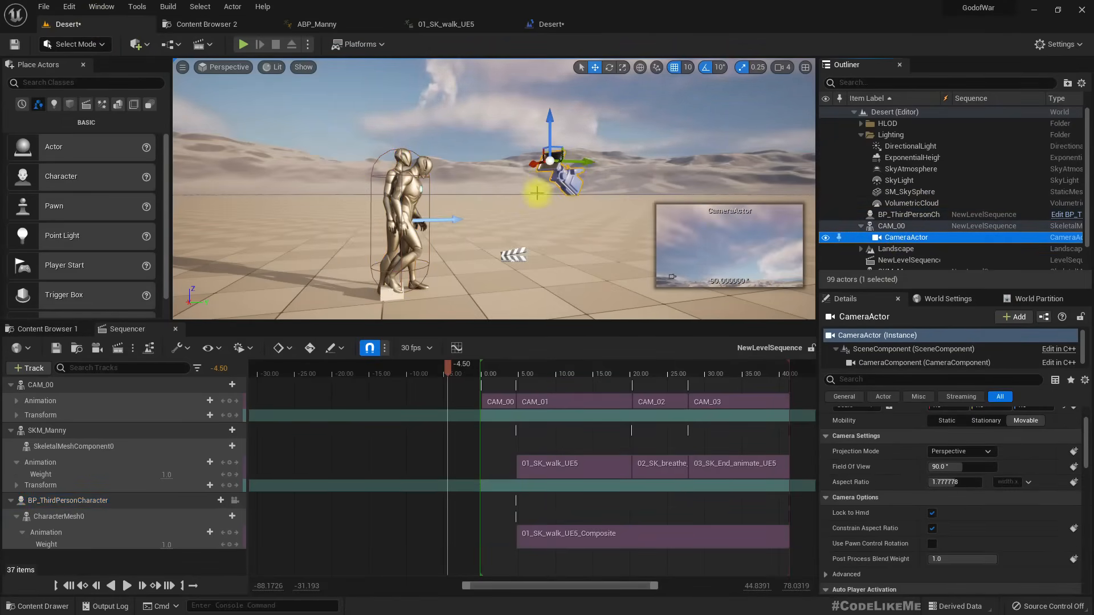
left_click_drag(896, 237, 247, 46)
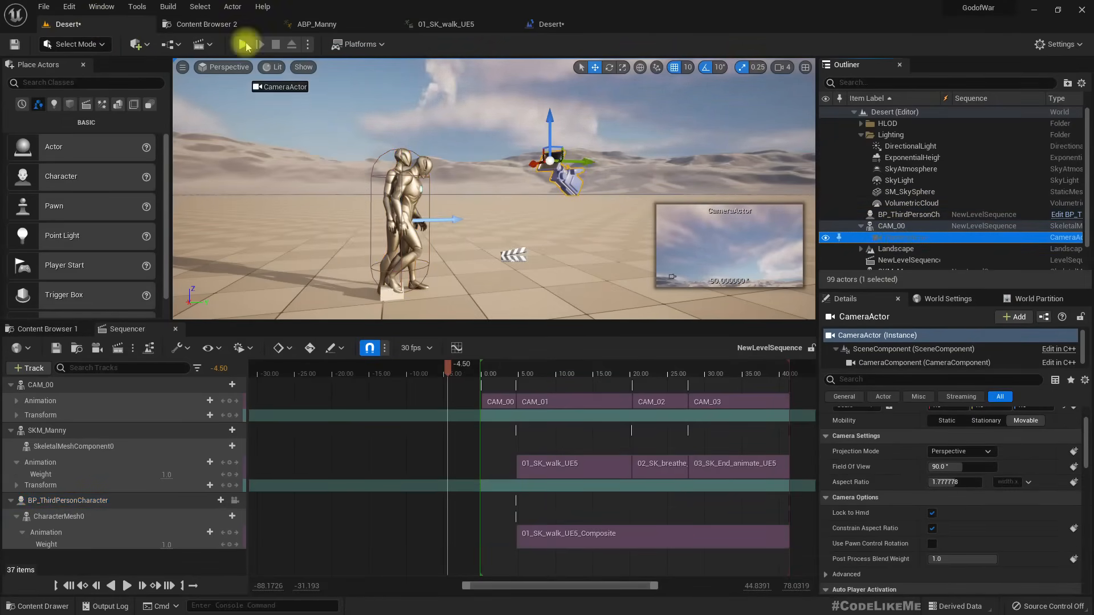
left_click_drag(538, 26, 293, 411)
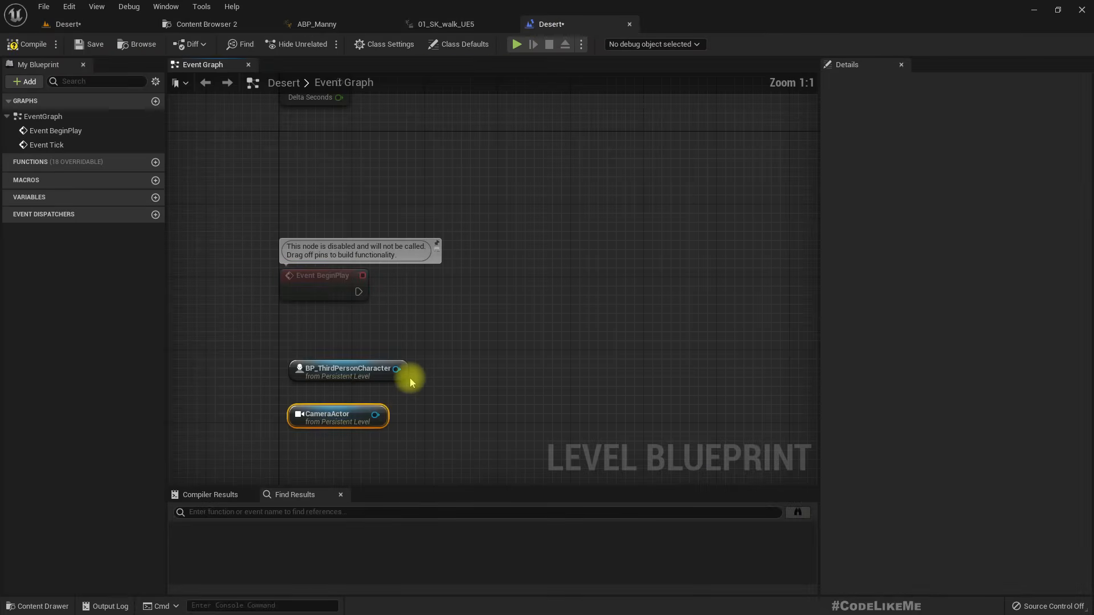
Step: Get the Follow Camera component from the BP_ThirdPersonCharacter reference
left_click_drag(445, 371, 445, 371)
type("foll")
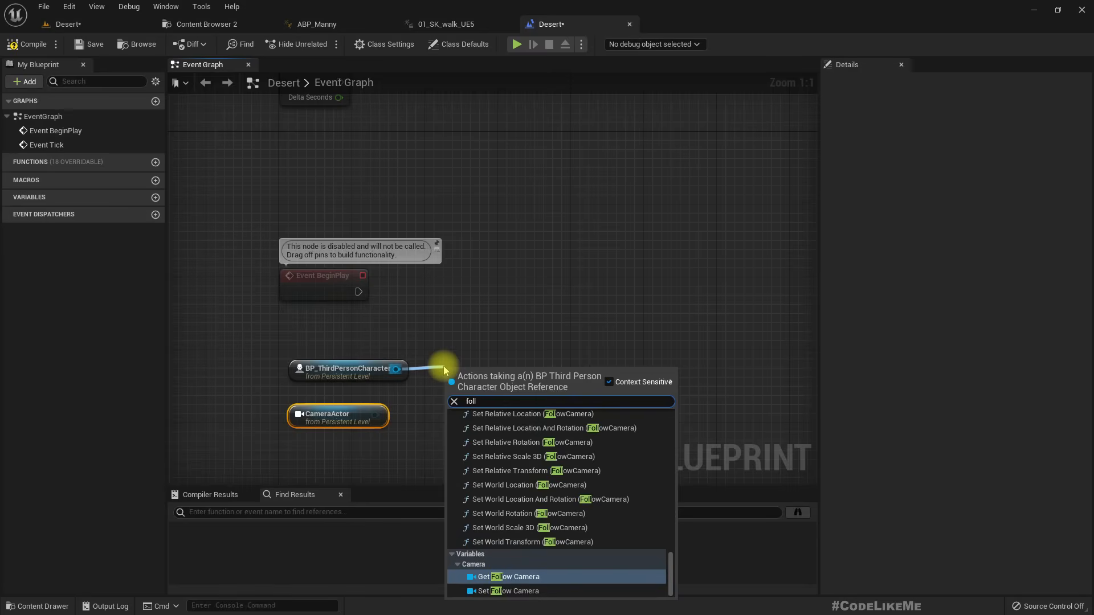
key("Return")
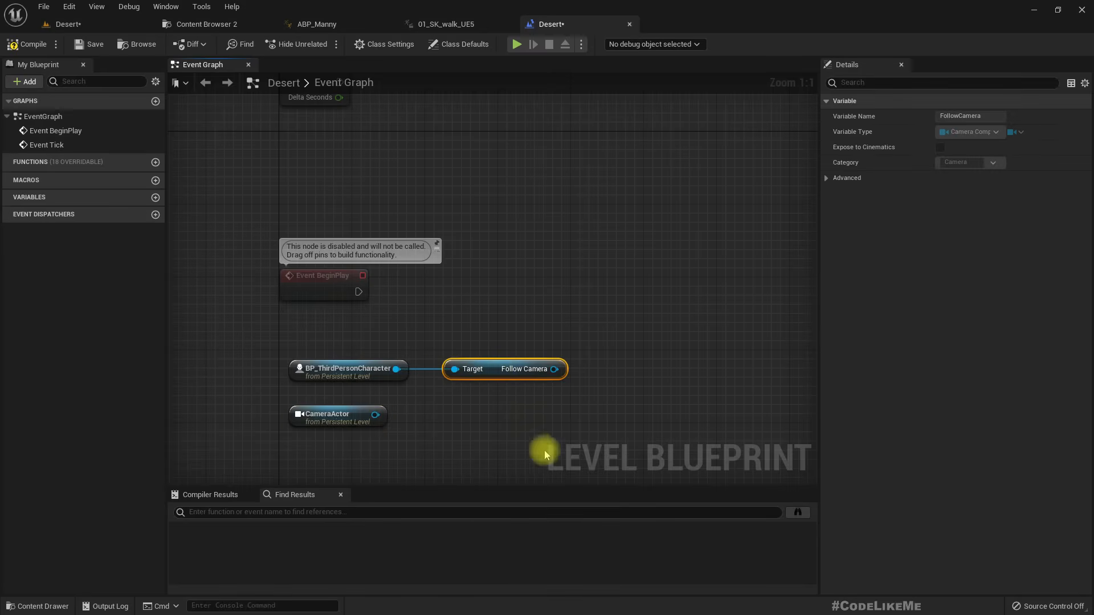
right_click_drag(545, 454, 484, 420)
left_click_drag(314, 380, 514, 379)
type("a")
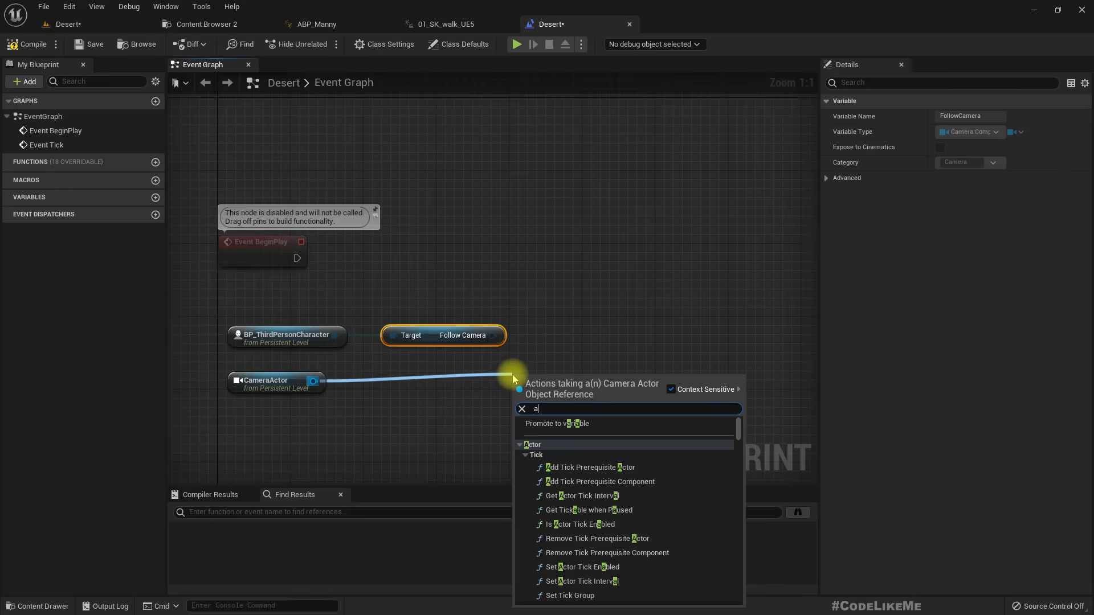
left_click(492, 335)
left_click_drag(493, 335, 532, 333)
type("attachtoc")
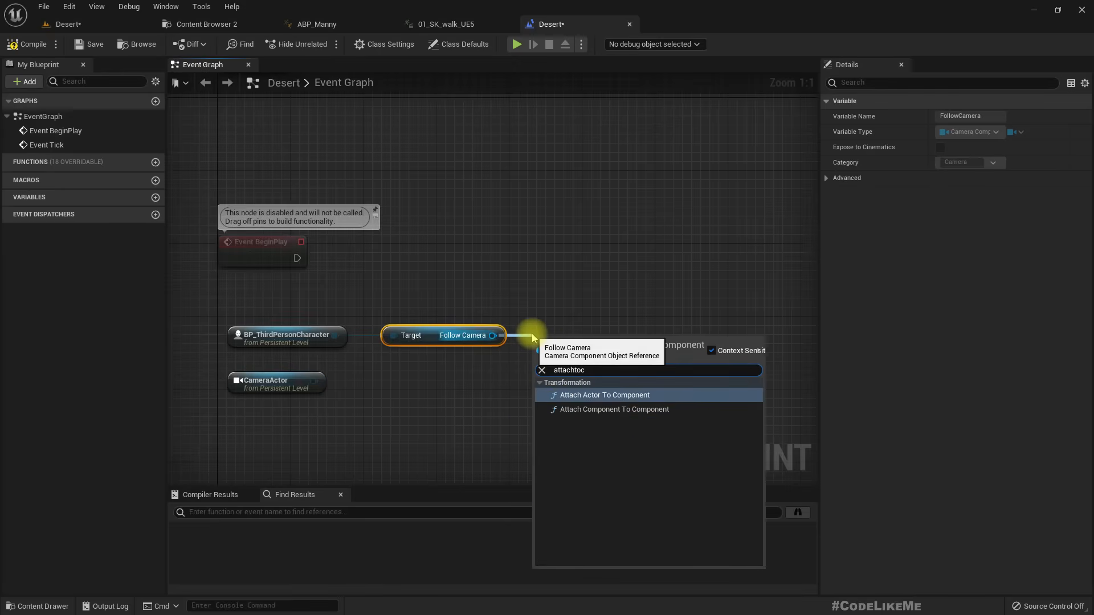
key("Return")
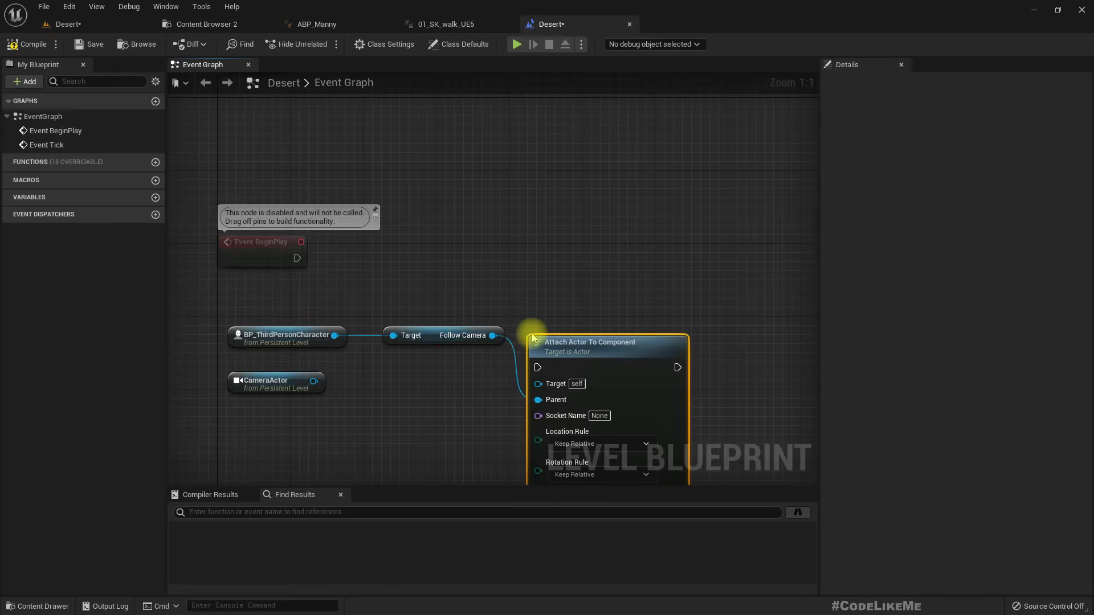
key("Delete")
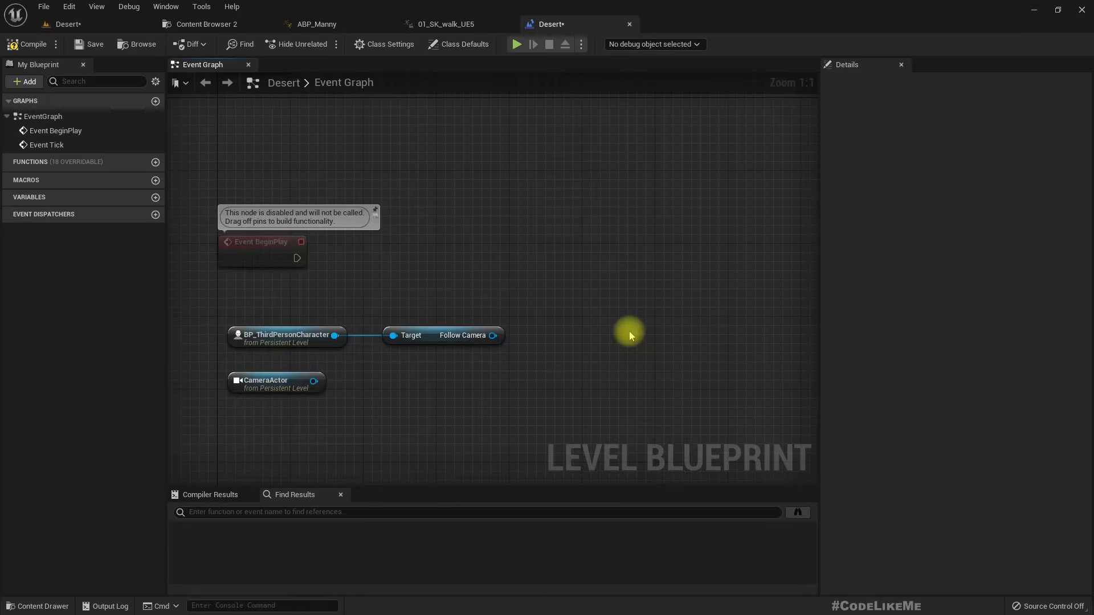
Step: Add an Attach Component To Component node with Follow Camera as its target
left_click_drag(492, 335, 529, 334)
type("attach")
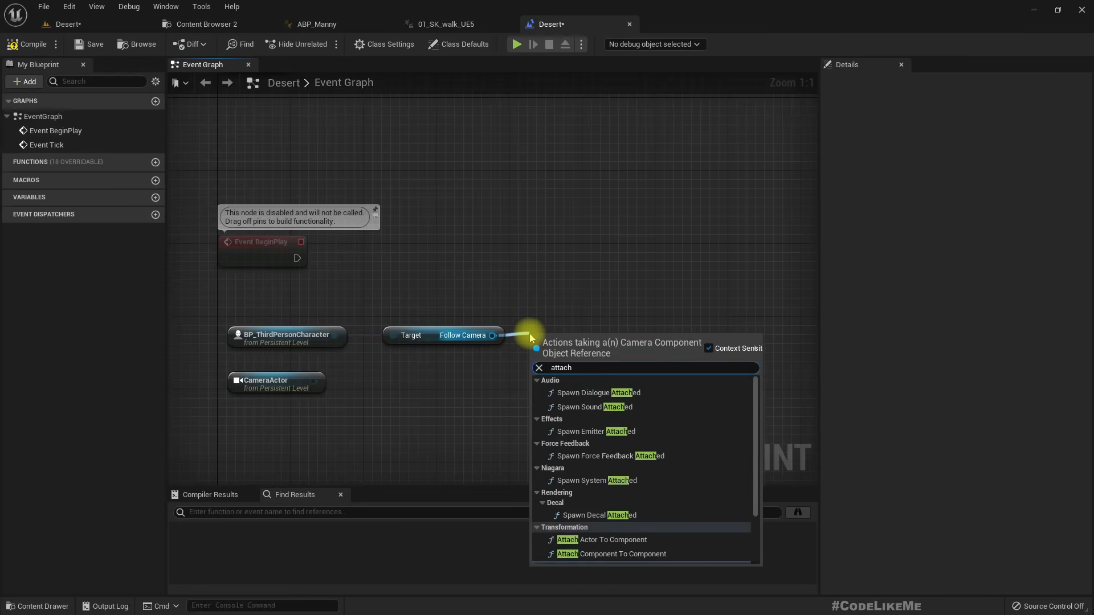
key("Down")
key("Down")
key("Up")
key("Up")
key("Up")
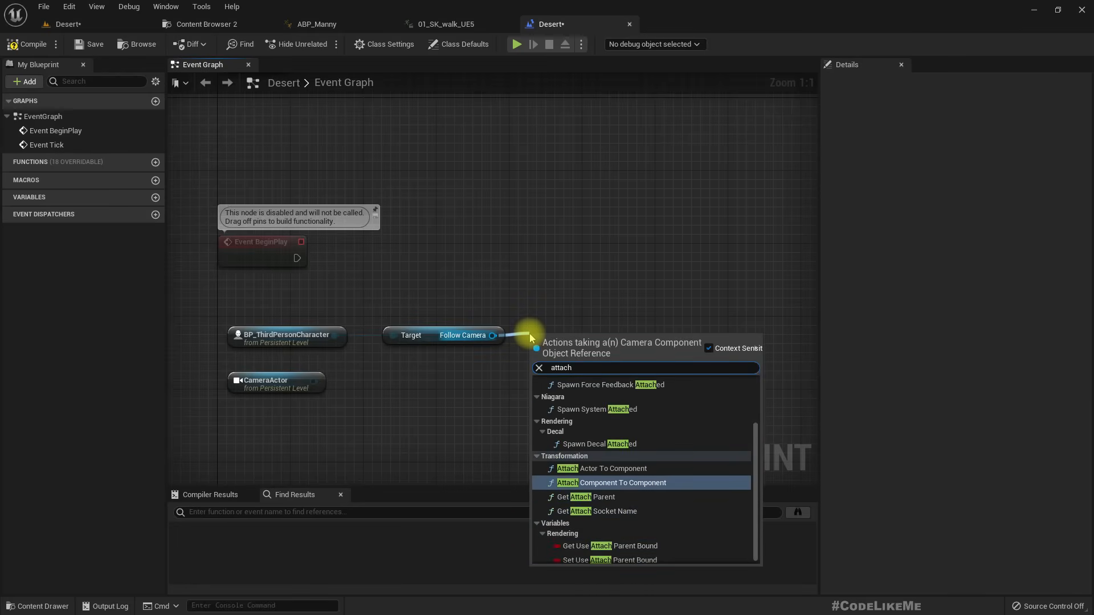
key("Return")
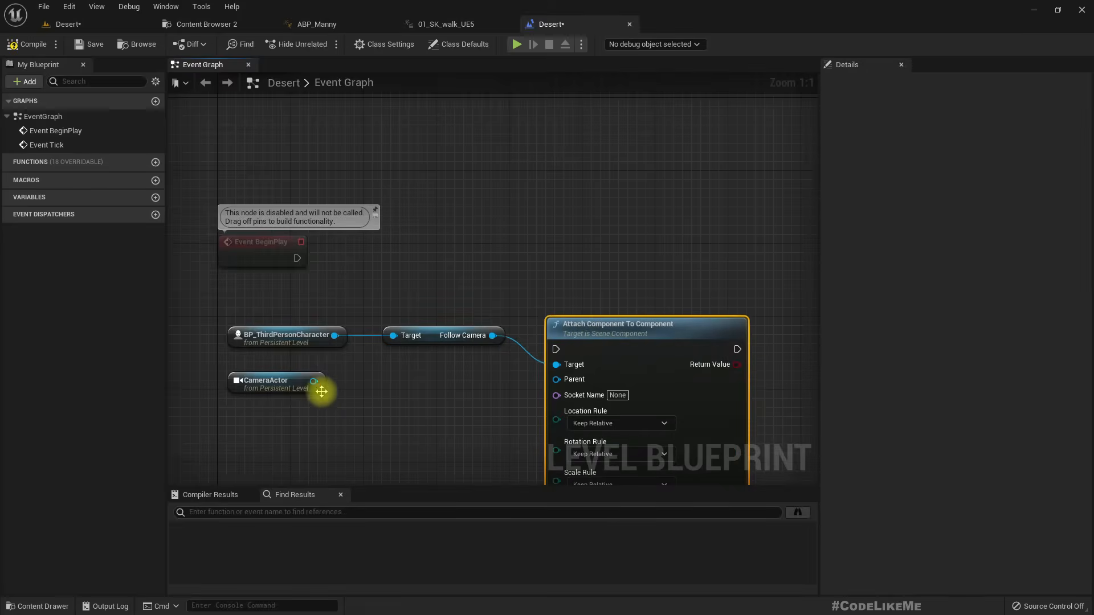
Step: Wire the CameraActor's Root Component into the attach node's Parent and trigger the node from Event BeginPlay
left_click_drag(317, 388, 363, 380)
type("root comp")
key("Return")
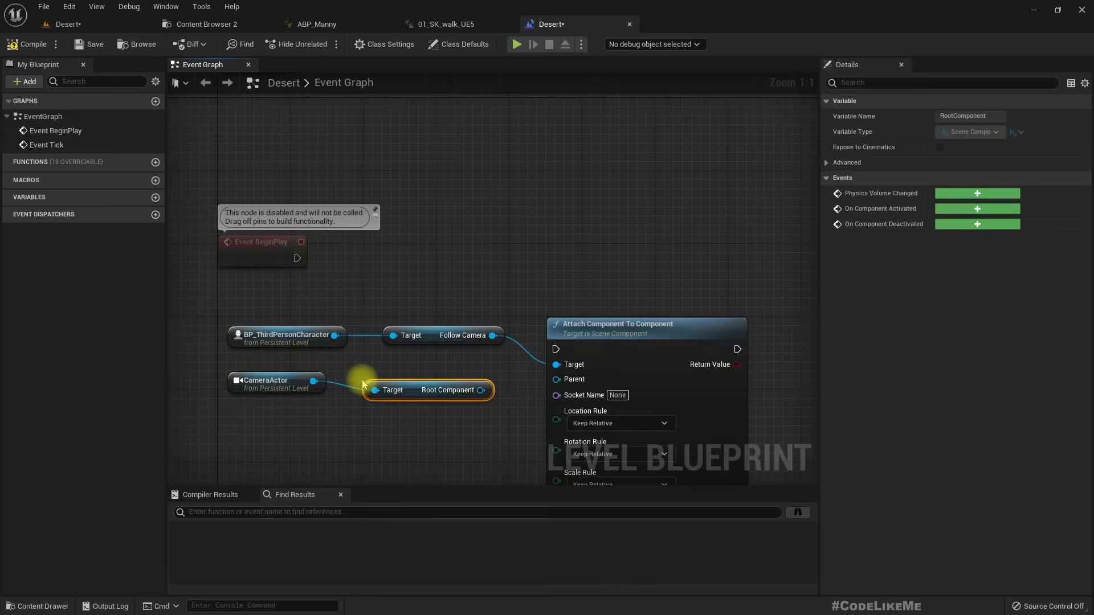
left_click_drag(484, 392, 296, 259)
left_click_drag(647, 348, 672, 256)
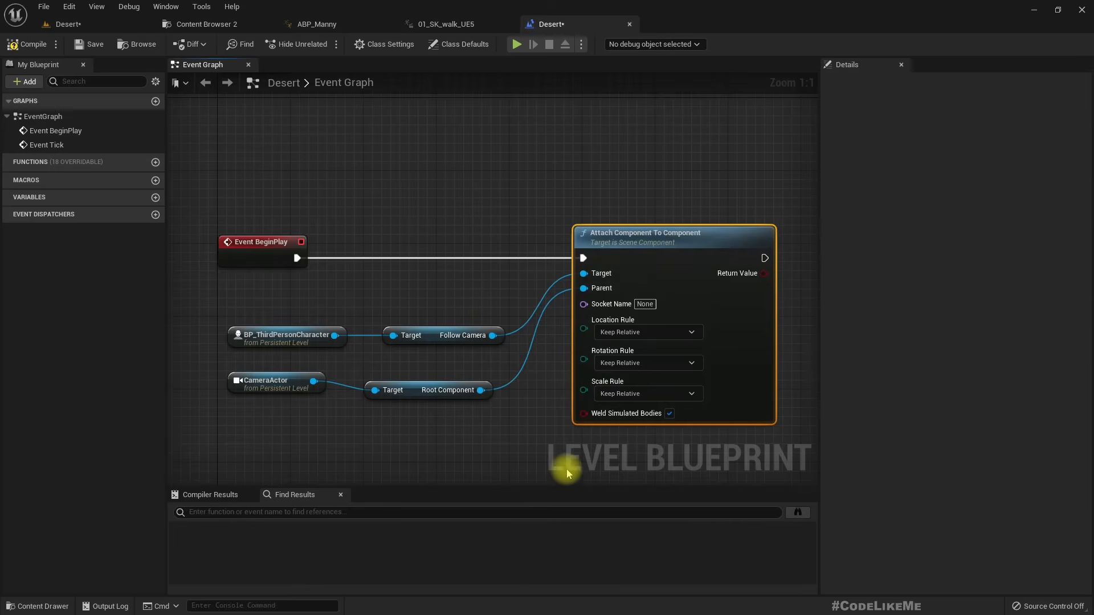
Step: Set the attach node's Location Rule and Rotation Rule to Snap to Target
left_click(616, 332)
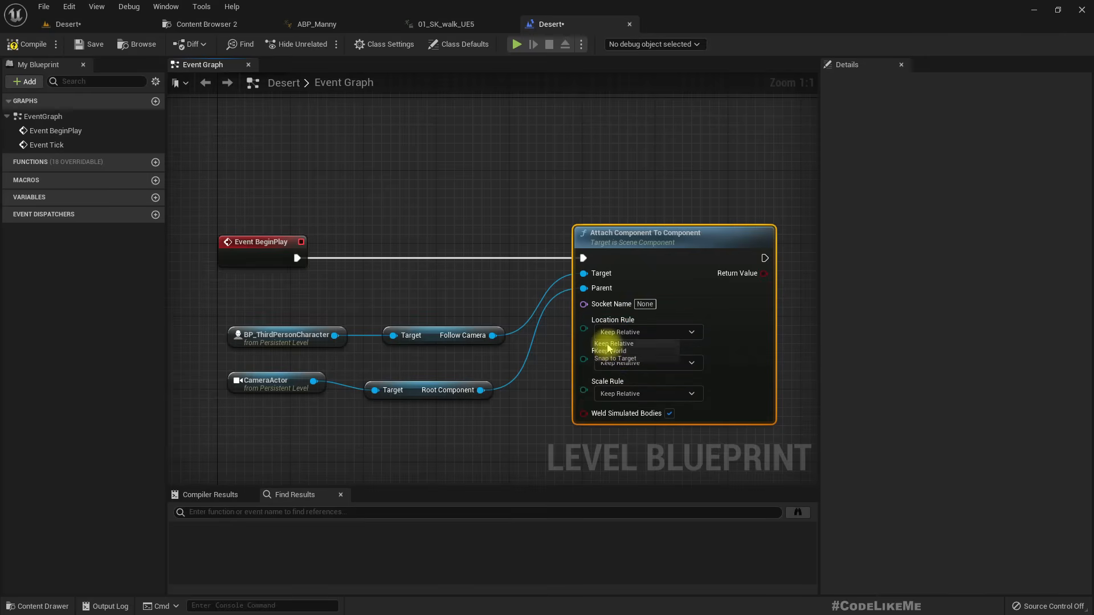
left_click(616, 359)
left_click(620, 363)
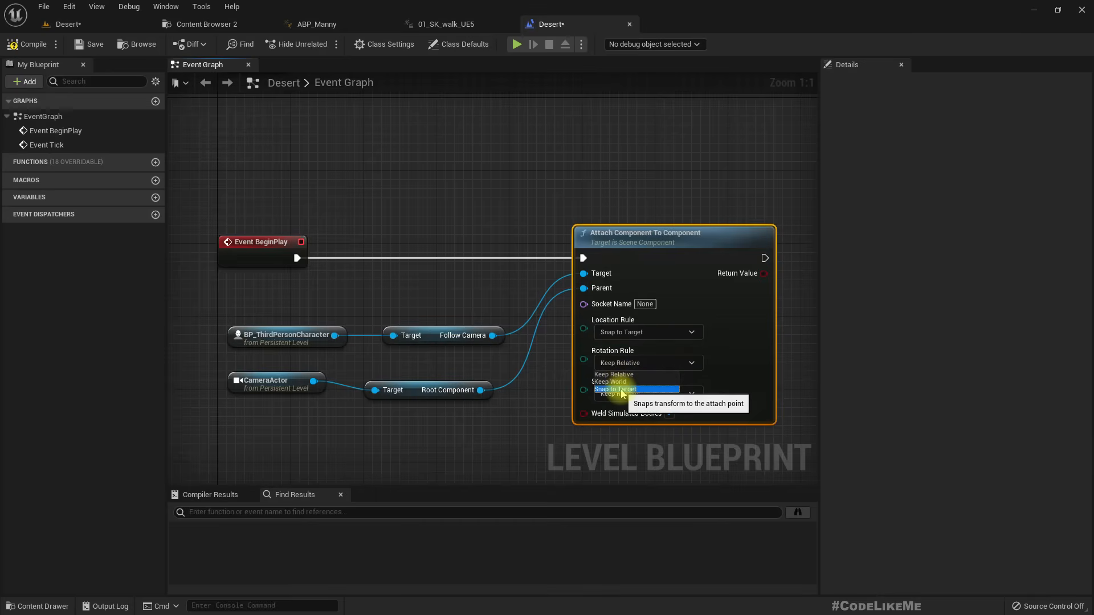
left_click(621, 390)
left_click(415, 195)
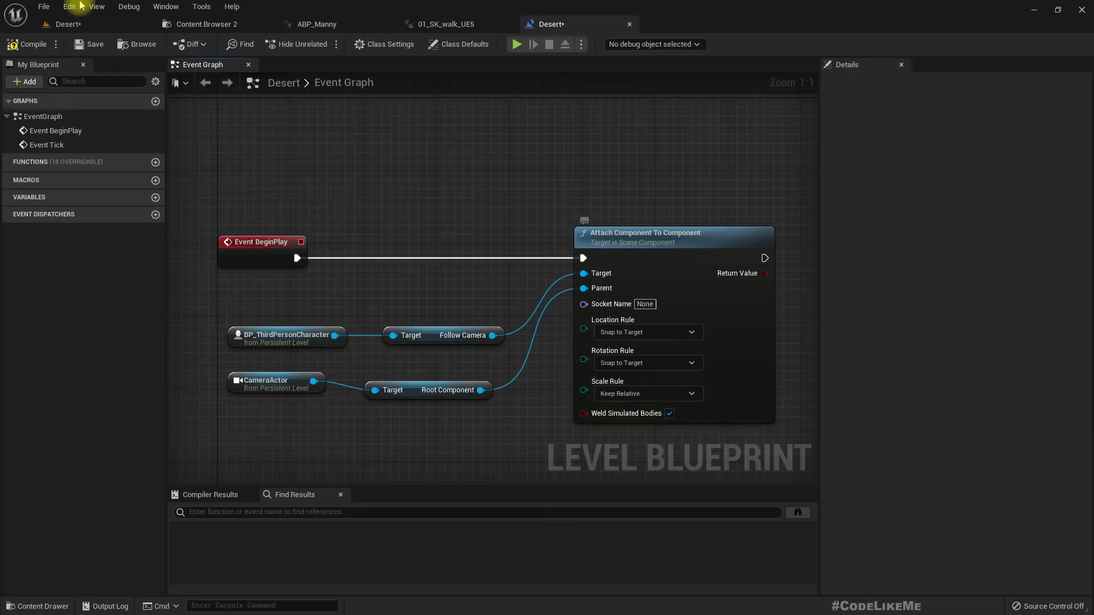
Step: Play-test the Desert level in a full-screen viewport to check the attached camera's view, and stop the session
left_click(69, 24)
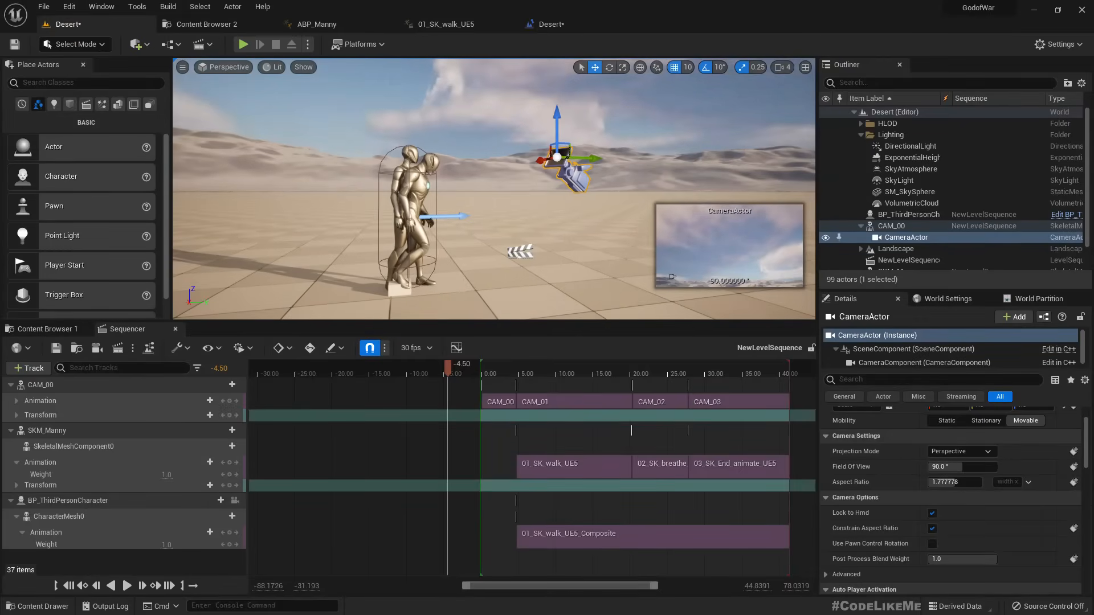
key("F11")
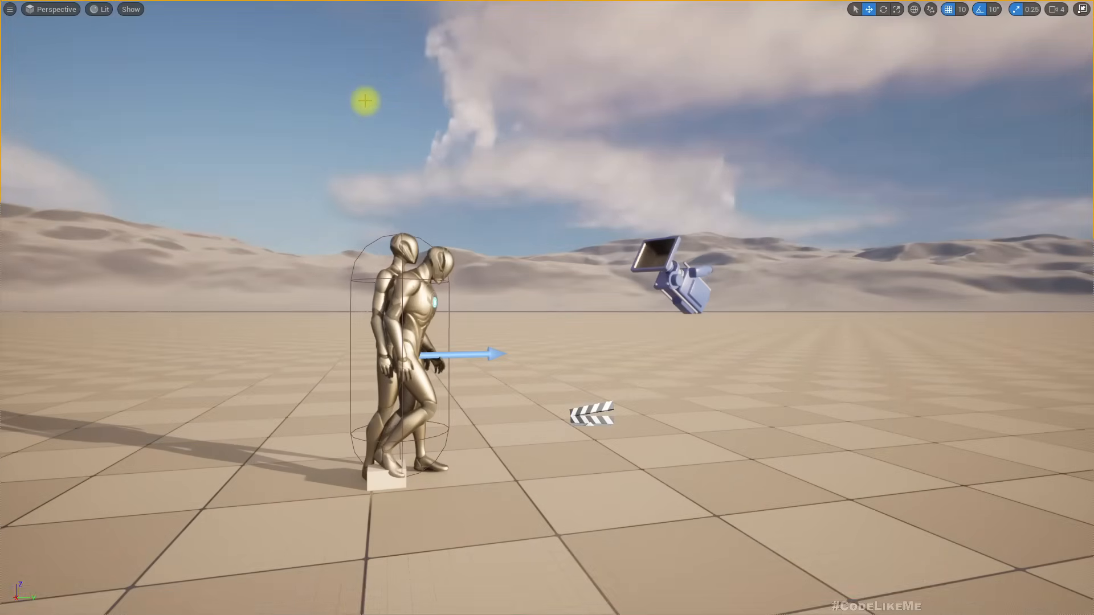
key("alt+p")
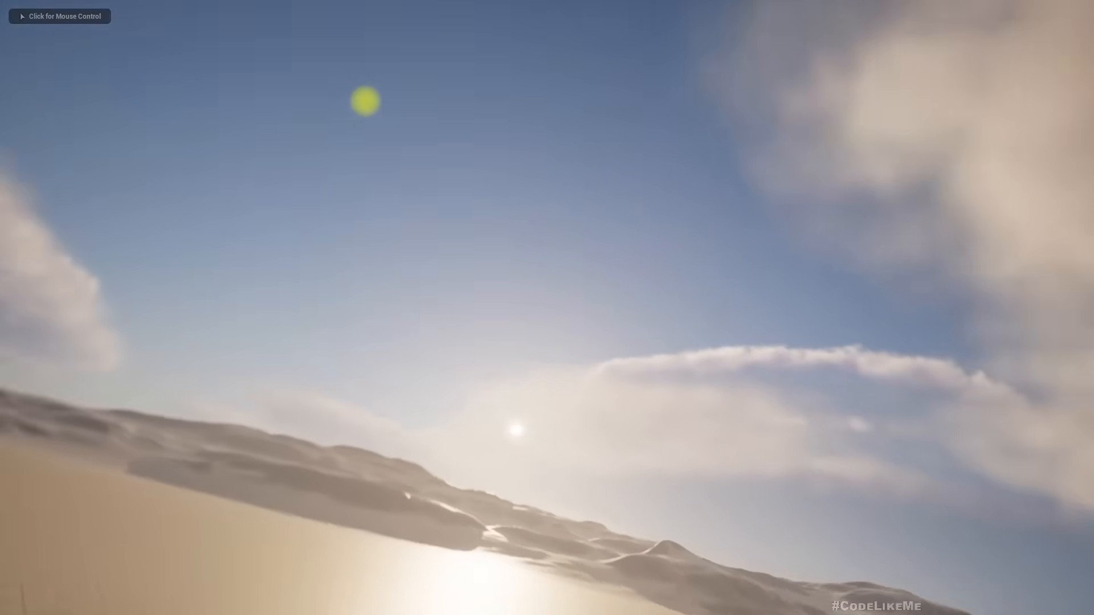
left_click(365, 100)
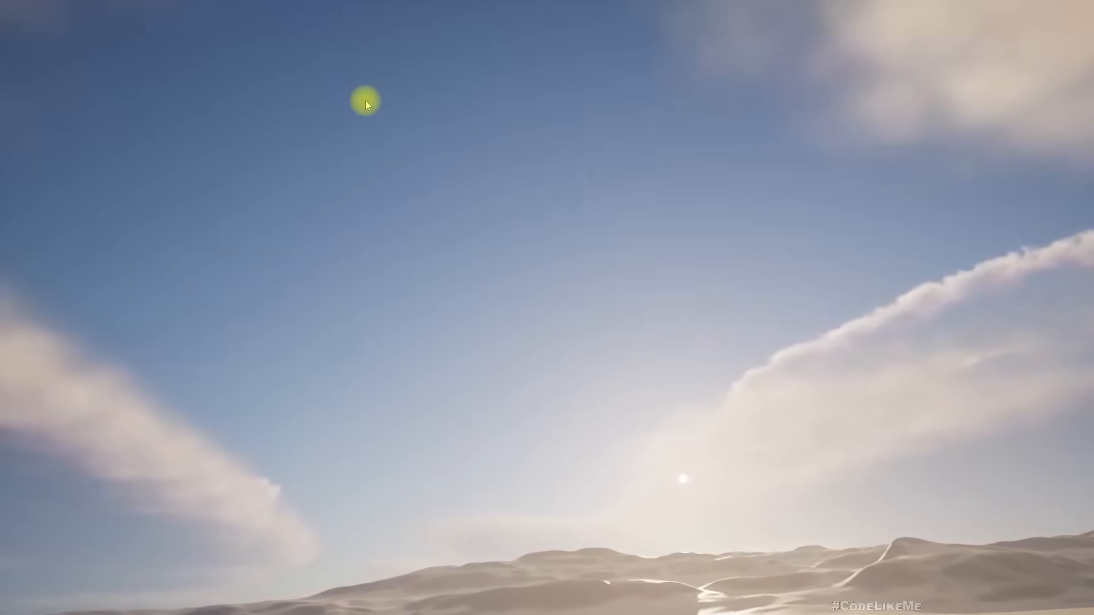
key("Escape")
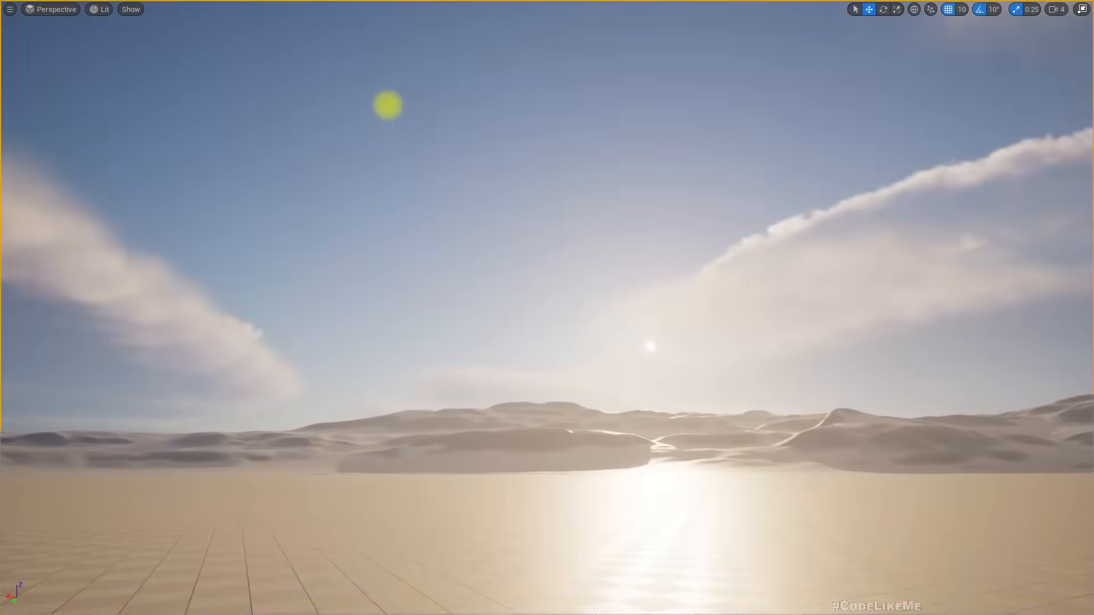
key("F11")
Step: Review the attachment graph and scrub the level sequence with CAM_00 selected to examine how its camera moves relative to the characters
left_click(546, 23)
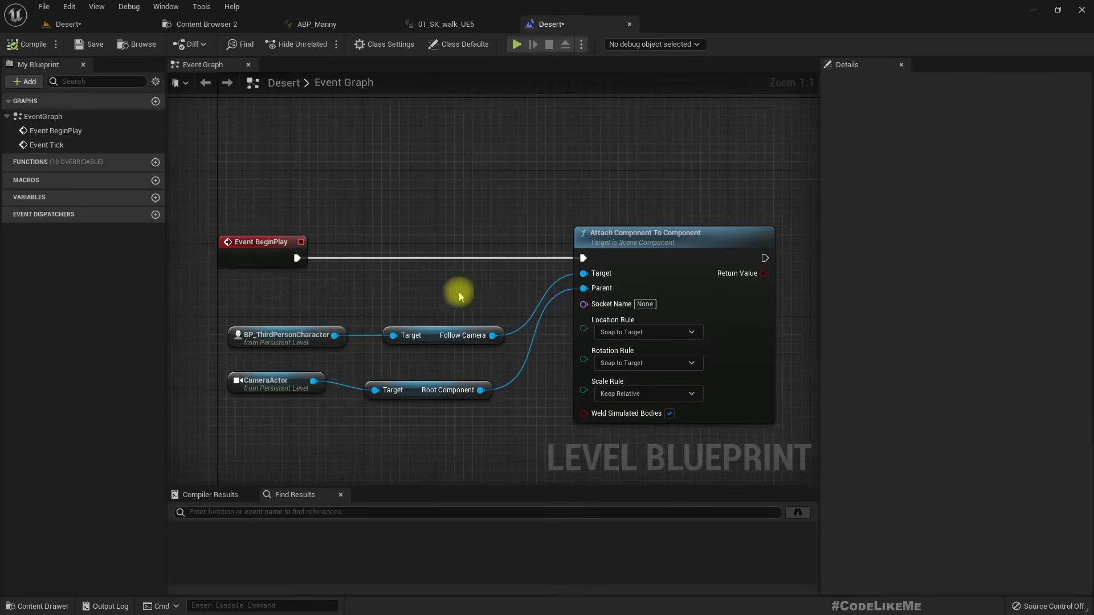
right_click_drag(556, 394, 525, 361)
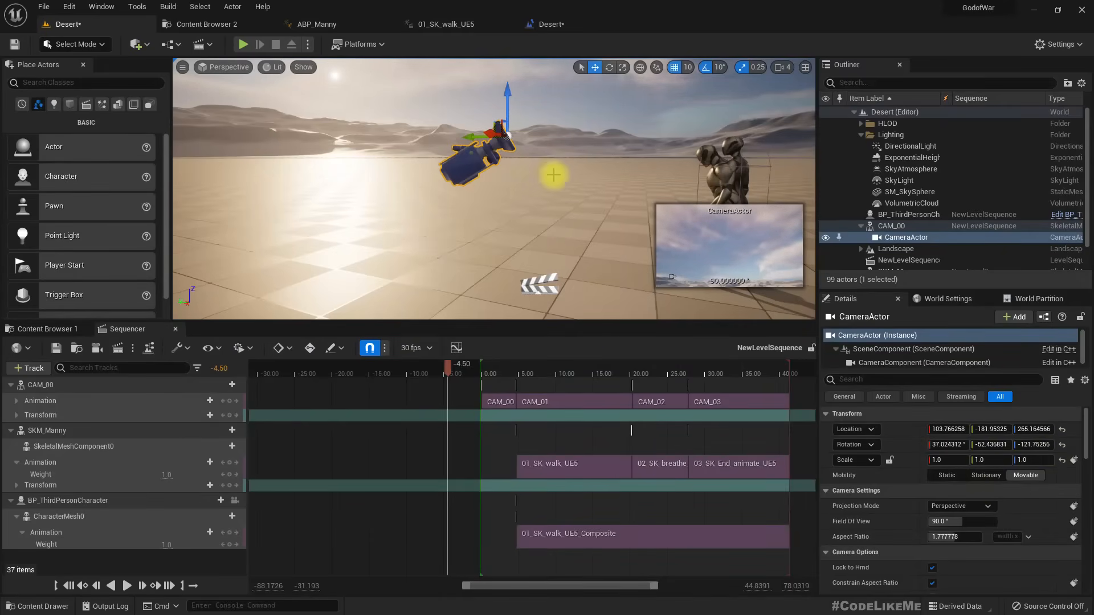
right_click_drag(495, 188, 193, 214)
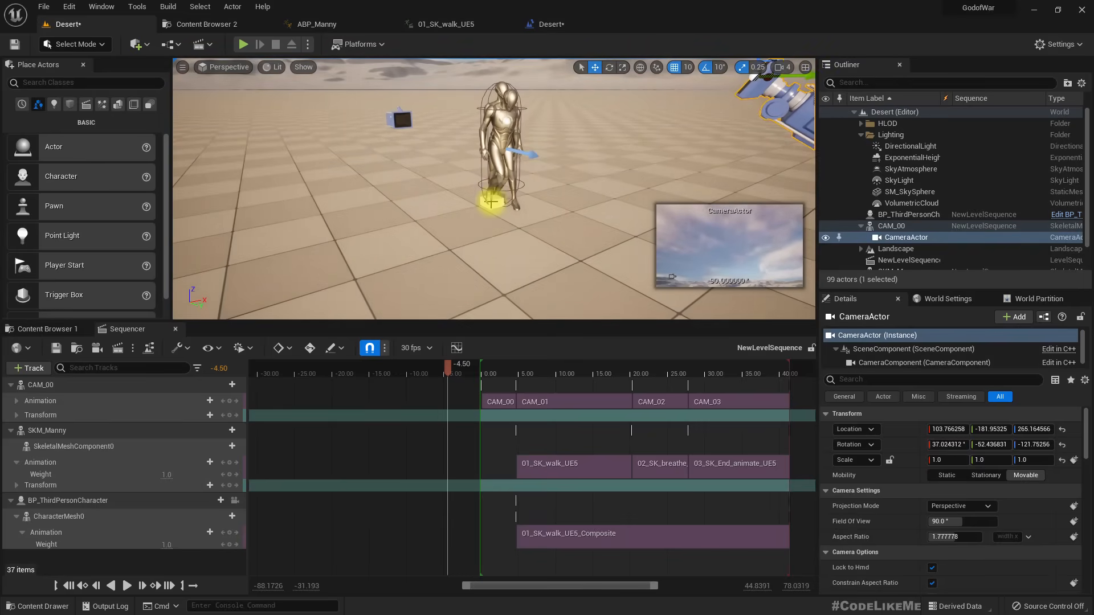
left_click(491, 202)
left_click_drag(448, 365, 589, 379)
right_click_drag(573, 294, 659, 253)
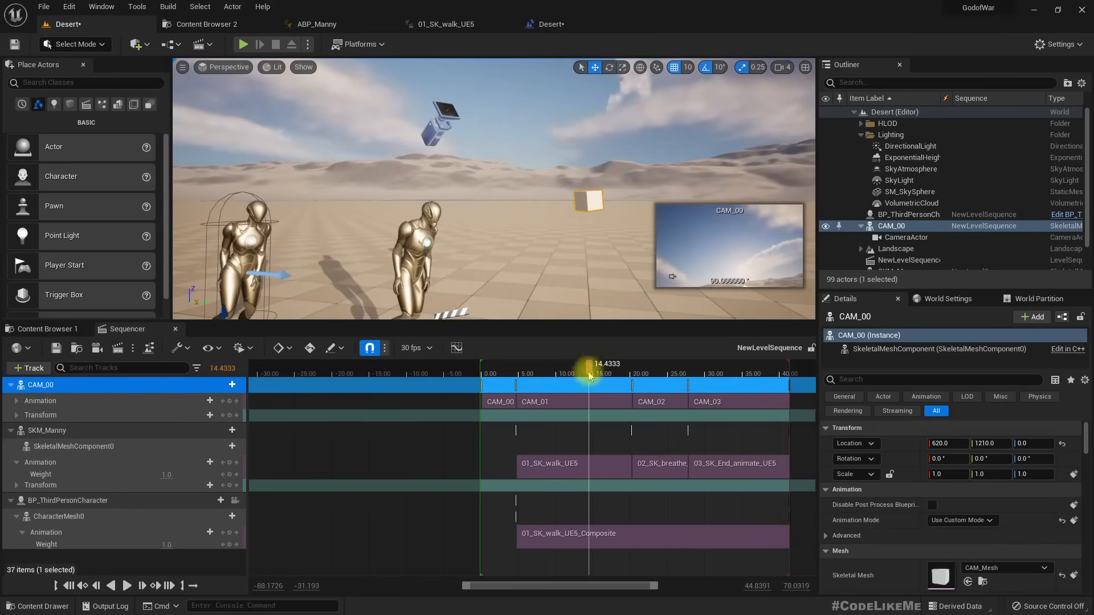
left_click_drag(589, 376, 429, 392)
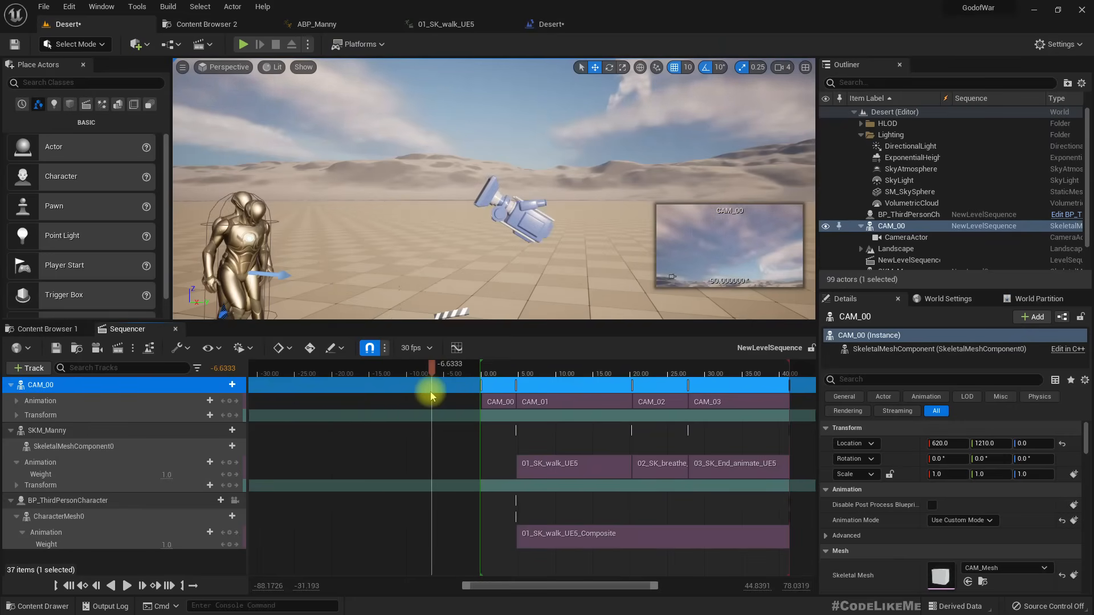
Step: Reset the CameraActor's location and rotation relative to CAM_00 to their defaults
left_click(892, 239)
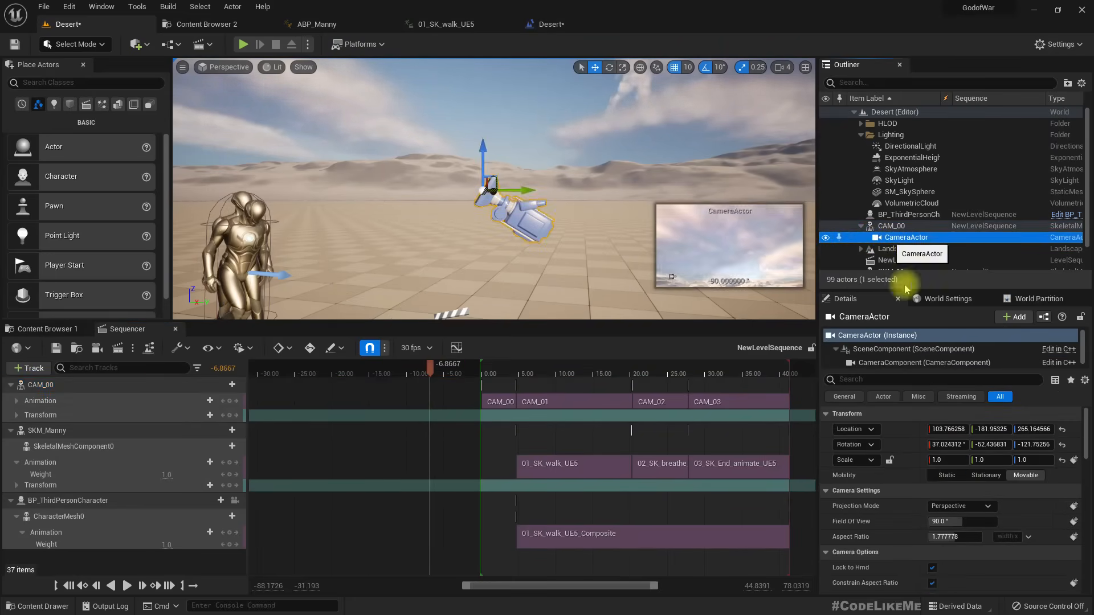
left_click(1062, 430)
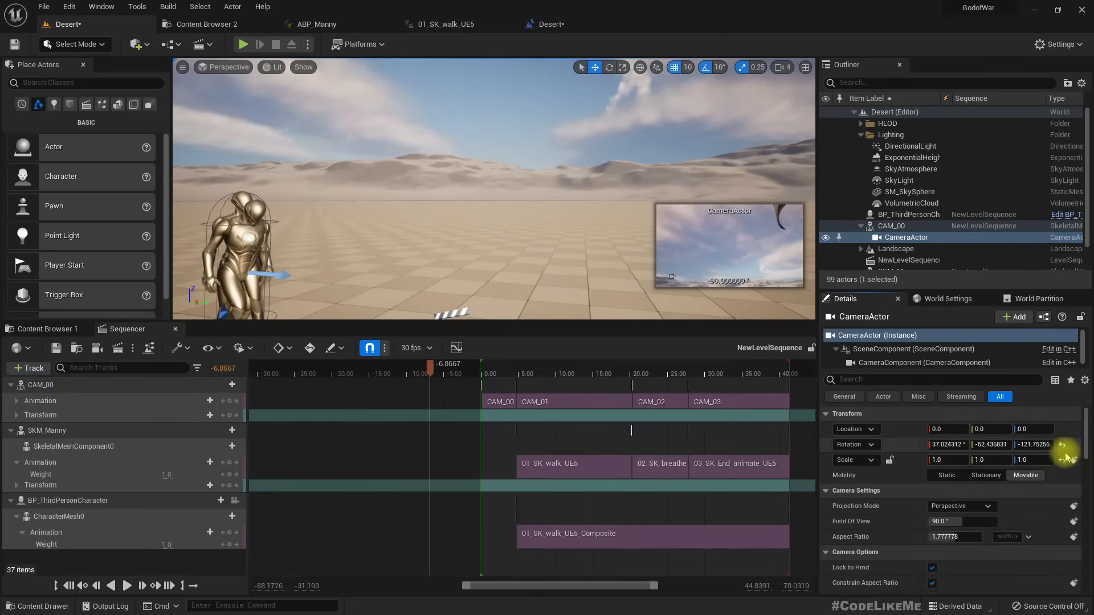
left_click(1062, 445)
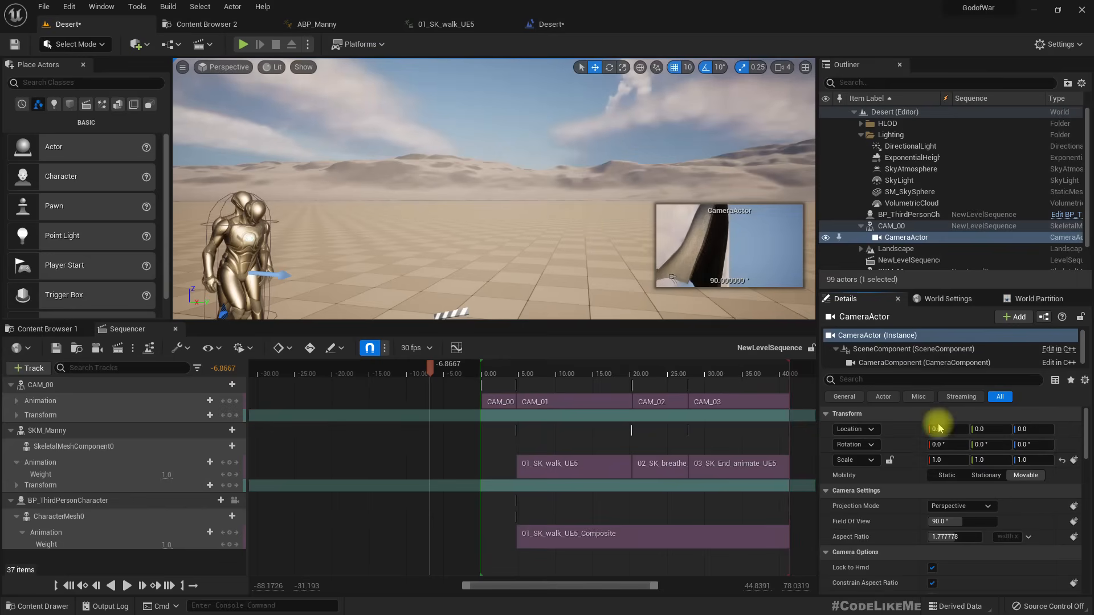
Step: Scrub the sequence to about 15.5 and set the CameraActor's X rotation to 90°
right_click_drag(495, 235, 494, 260)
left_click_drag(430, 365, 599, 366)
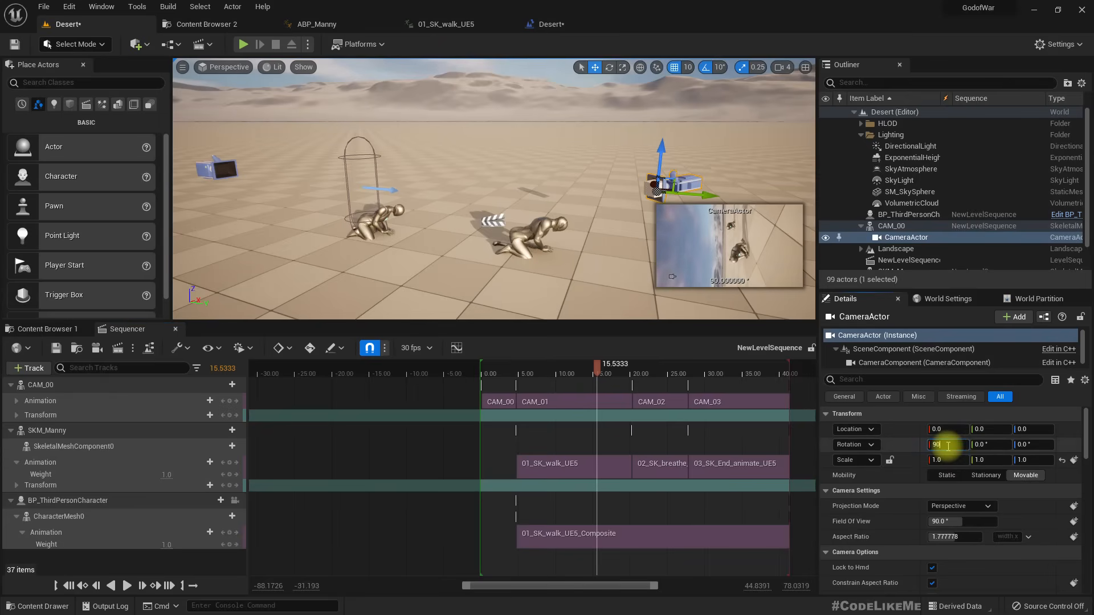
key("Return")
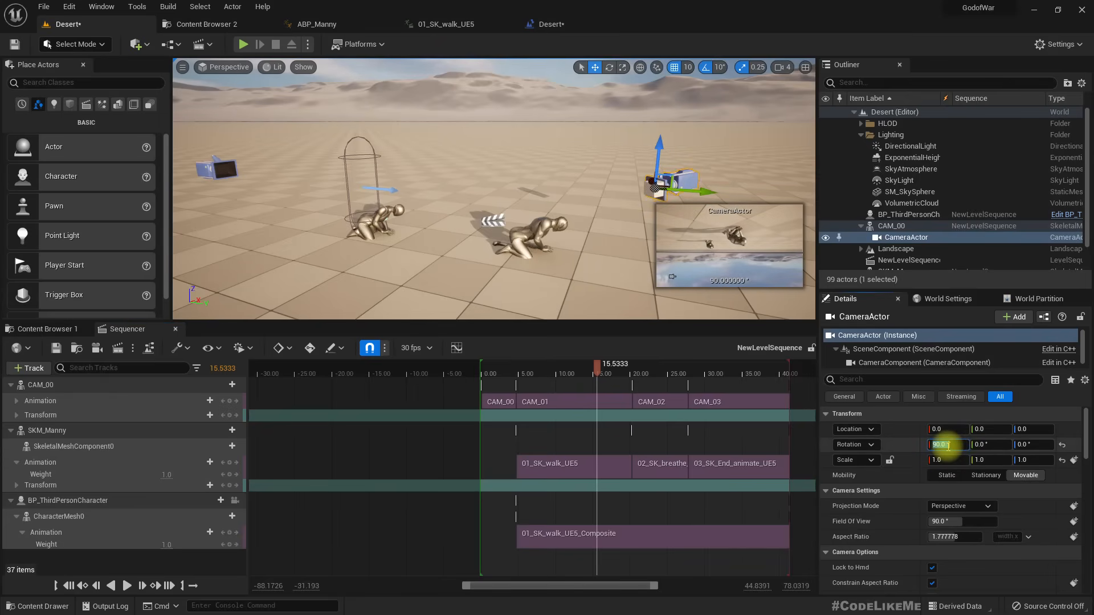
Step: Set the CameraActor's X rotation to -90°, rewind the sequence to before its start and save the level
type("-90")
key("Return")
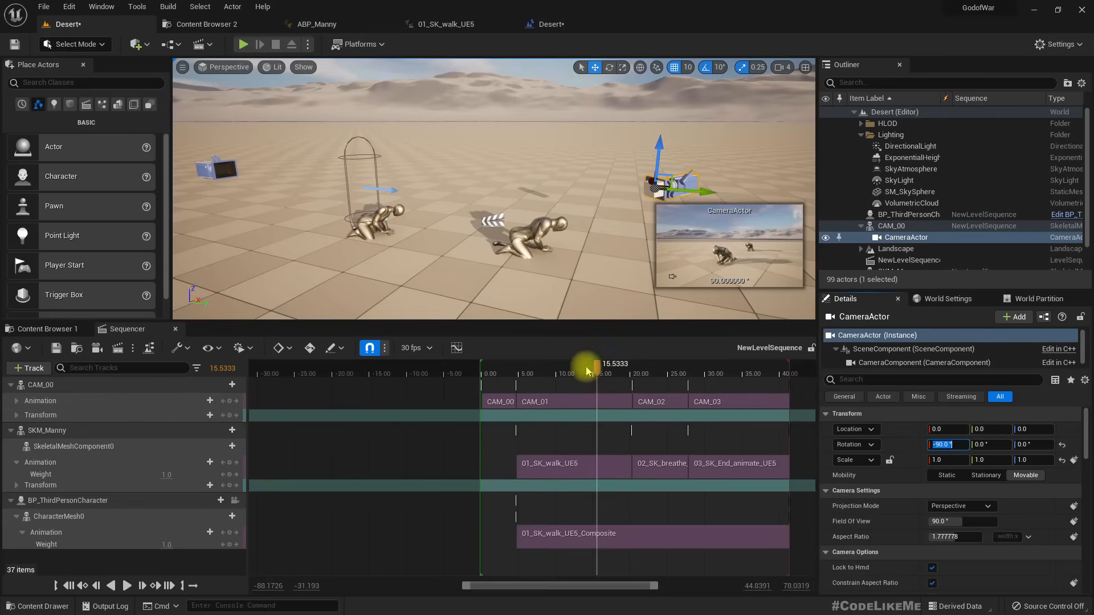
left_click_drag(587, 367, 459, 376)
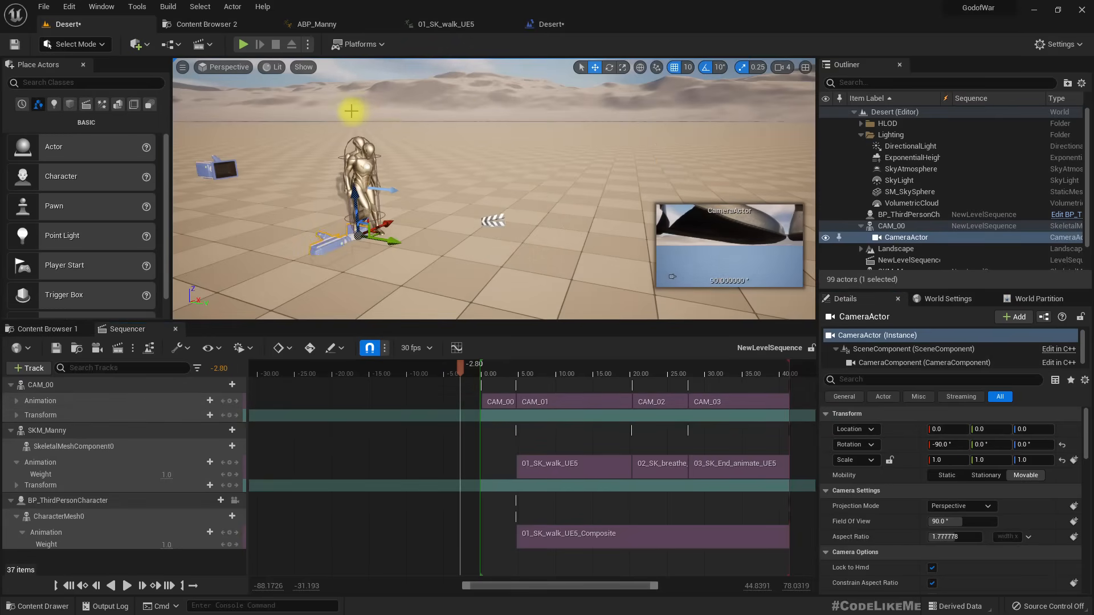
left_click(290, 156)
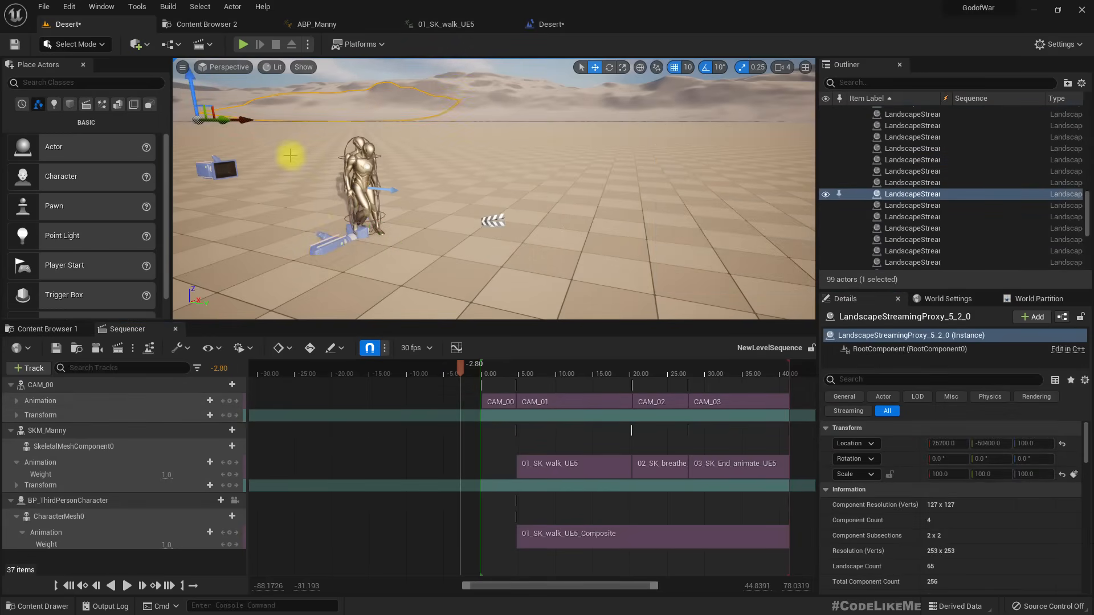
left_click(324, 247)
key("ctrl+s")
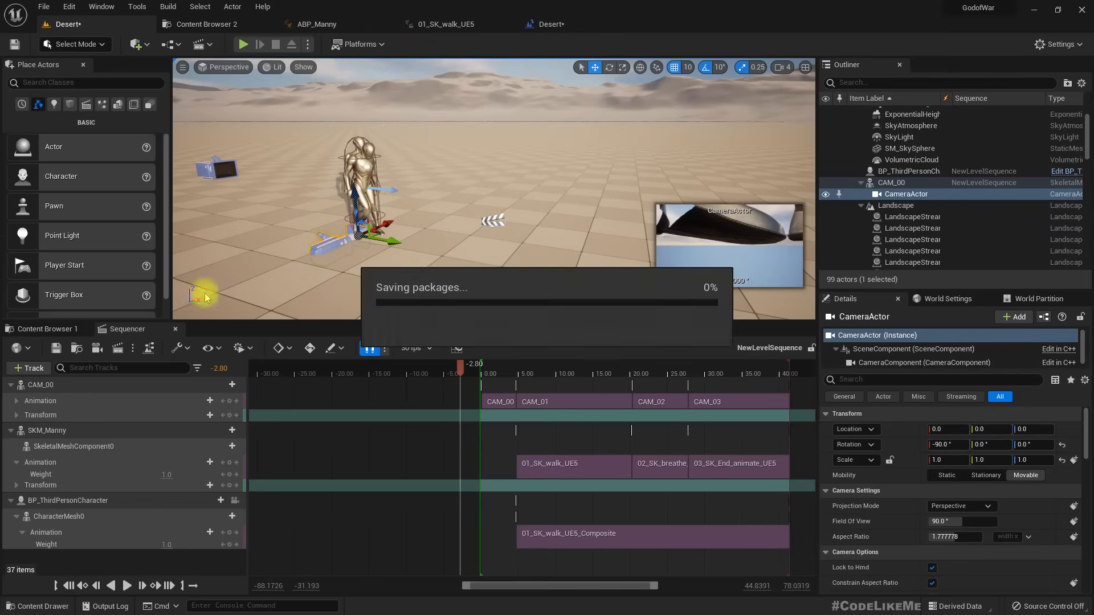
Step: Close the sequence editor, play-test the Desert level in a full-screen viewport to check the rotated camera's view, and stop the session
left_click(97, 330)
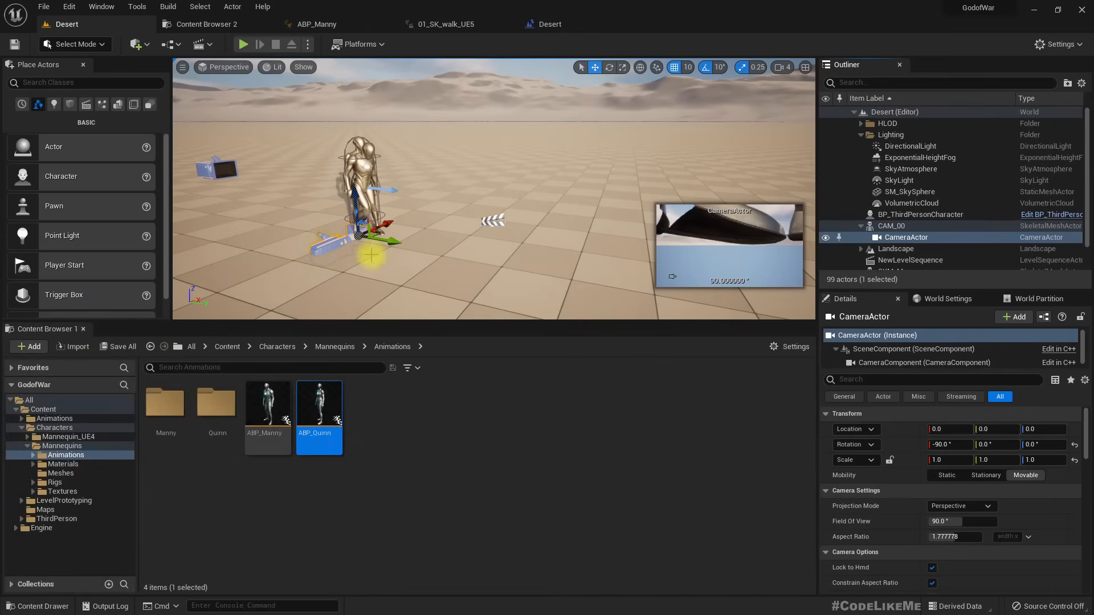
left_click(317, 231)
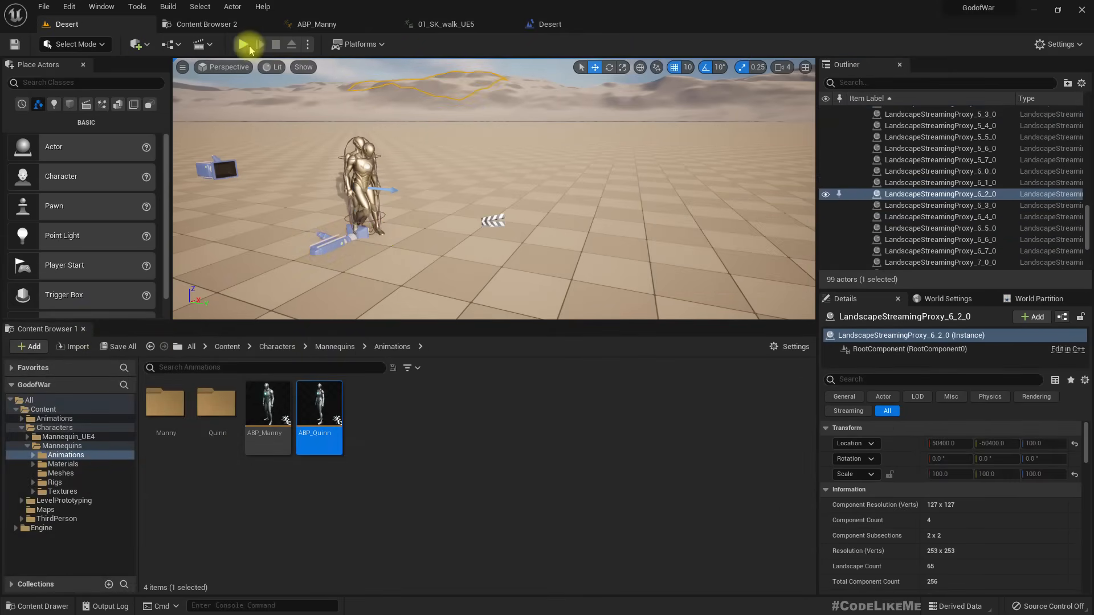
left_click(326, 245)
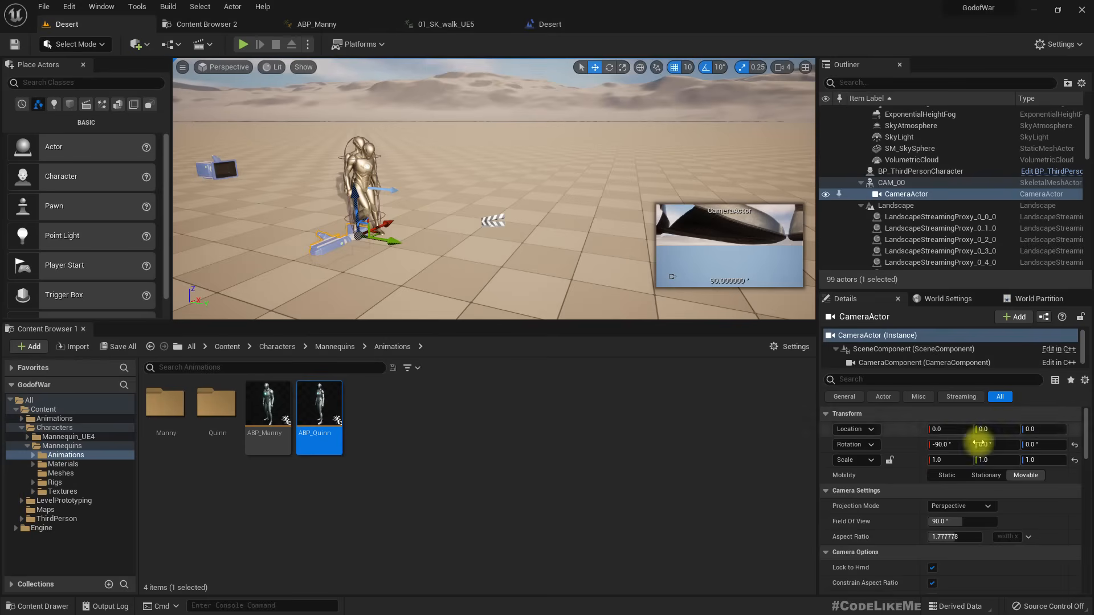
left_click(290, 83)
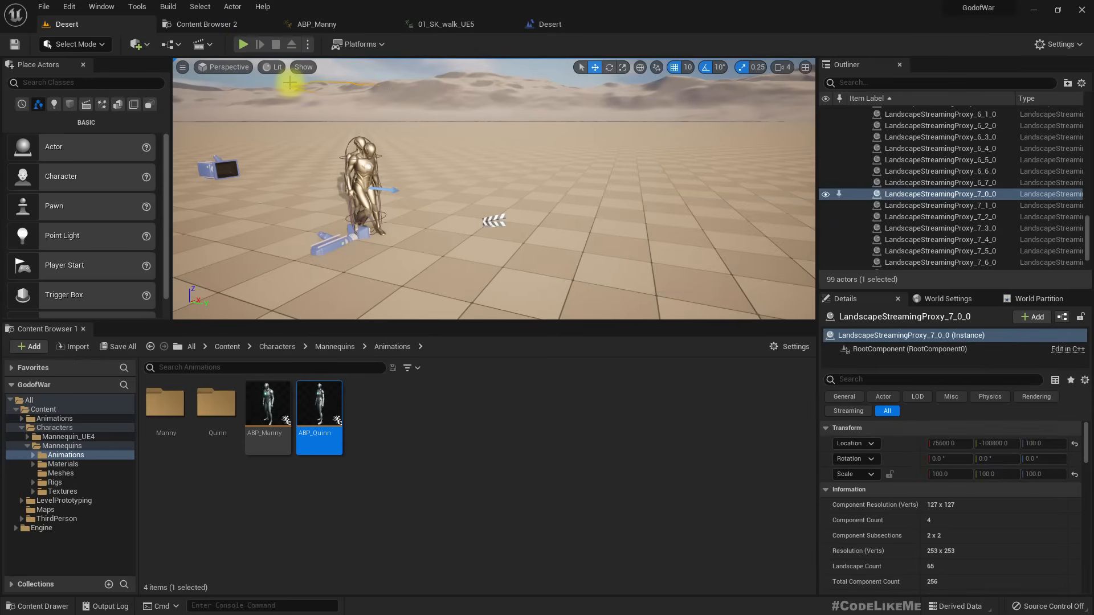
key("F11")
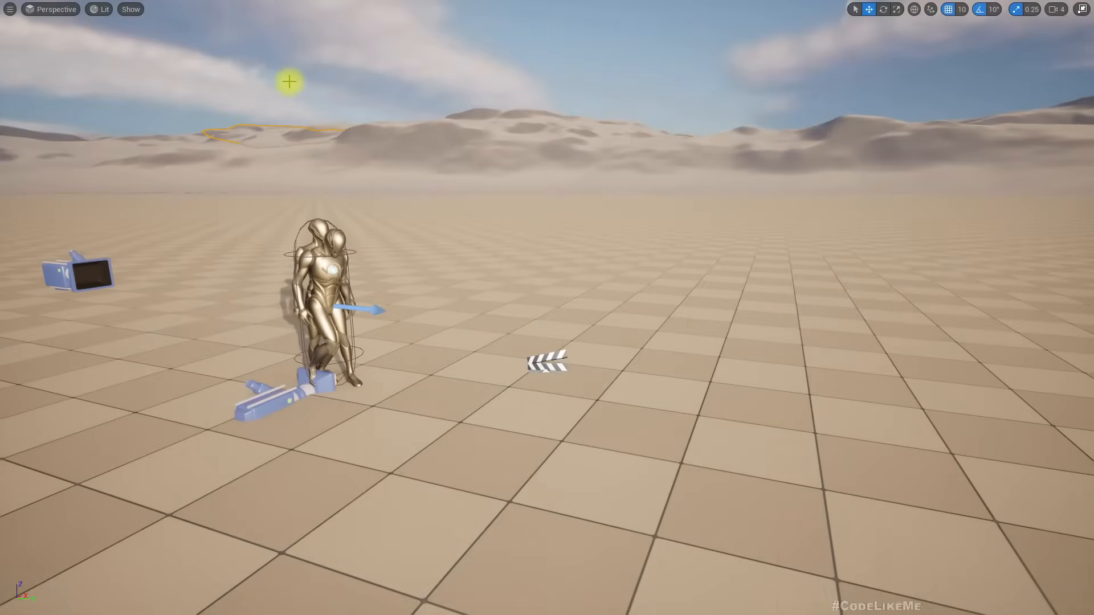
key("alt+p")
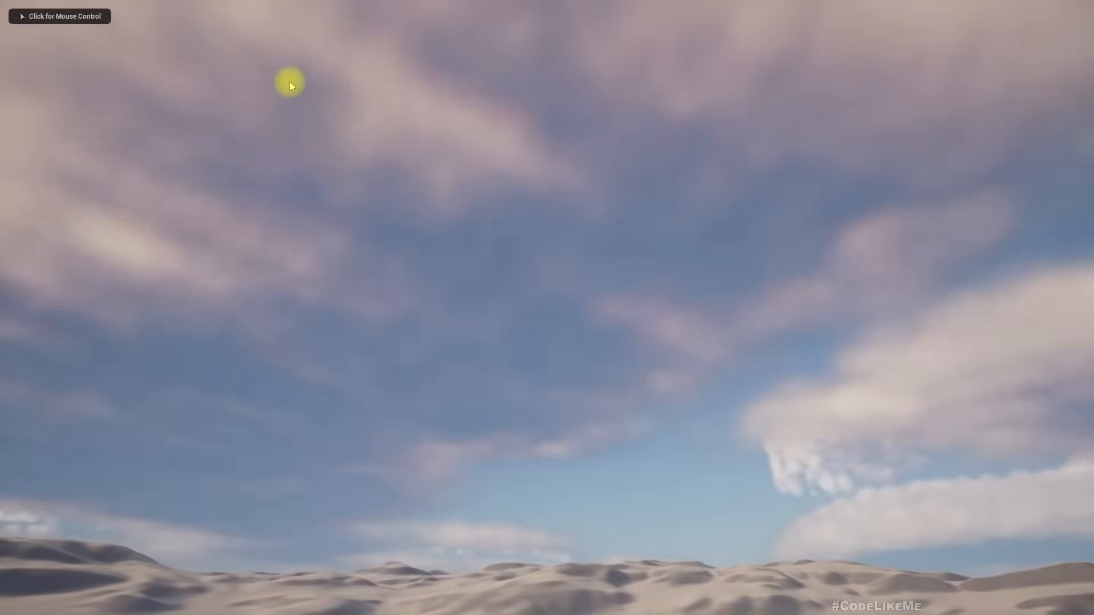
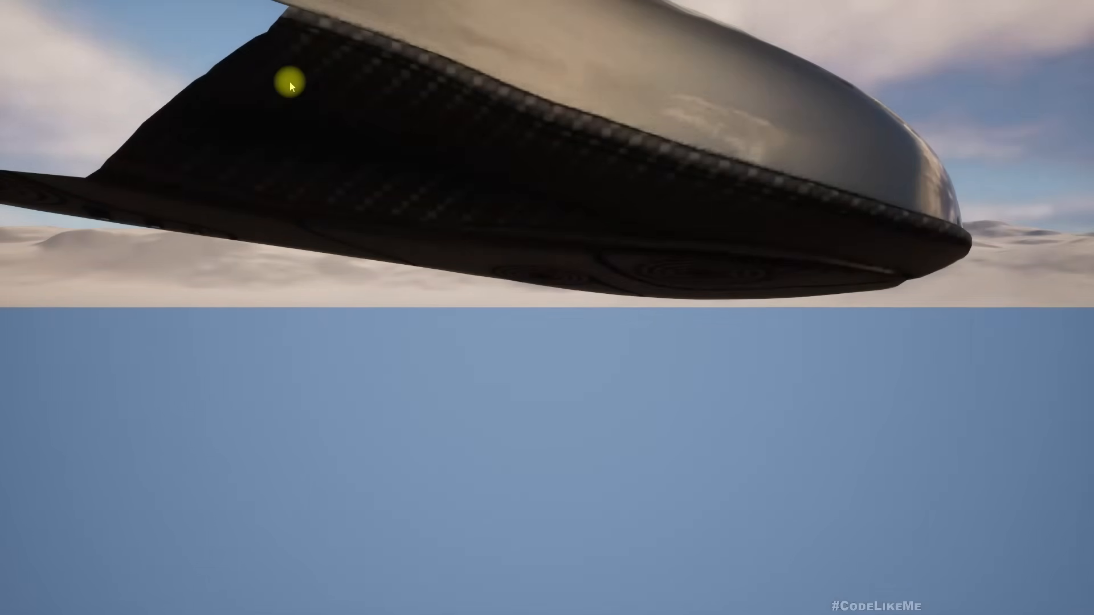
key("Escape")
Step: Leave the full-screen viewport and enable Actor Hidden In Game for the SKM_Manny actor
mouse_move(539, 152)
right_mouse_down()
mouse_move(539, 228)
mouse_move(539, 137)
right_mouse_up()
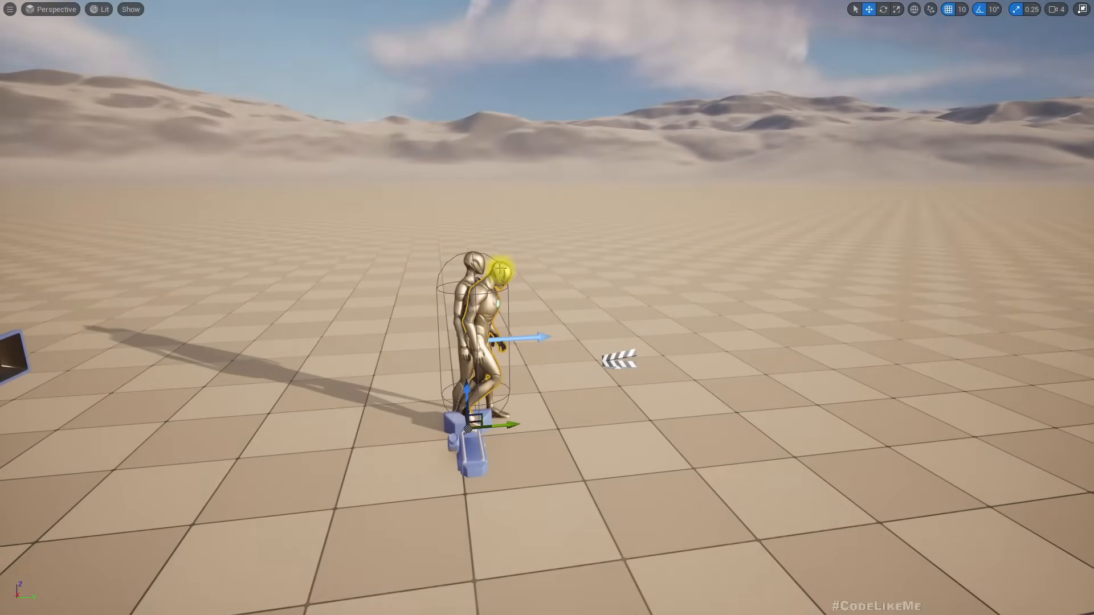
key("F11")
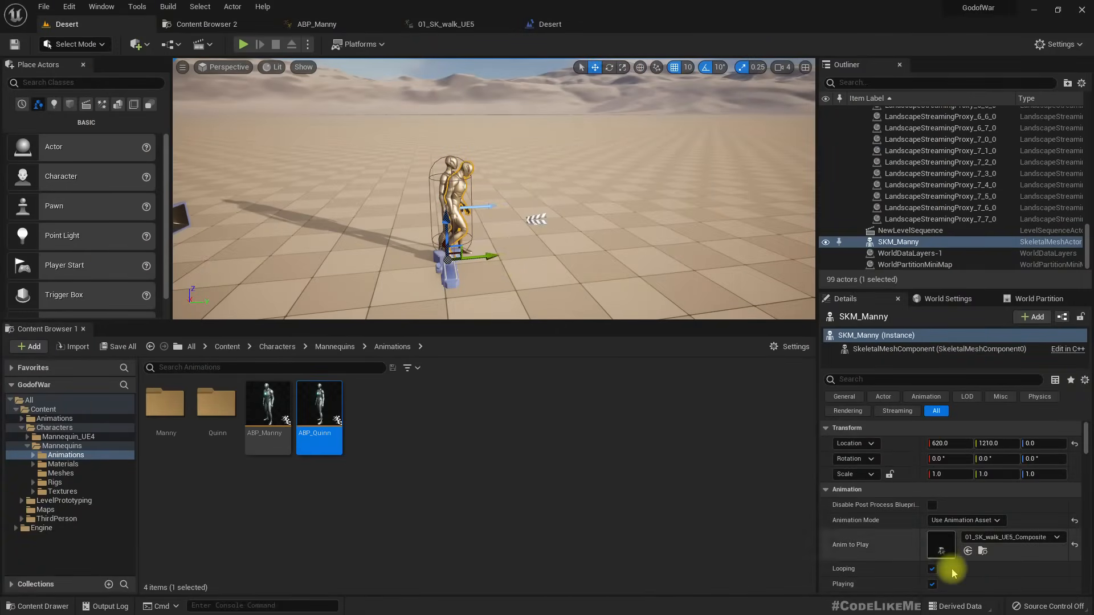
scroll(954, 572, "down", 10)
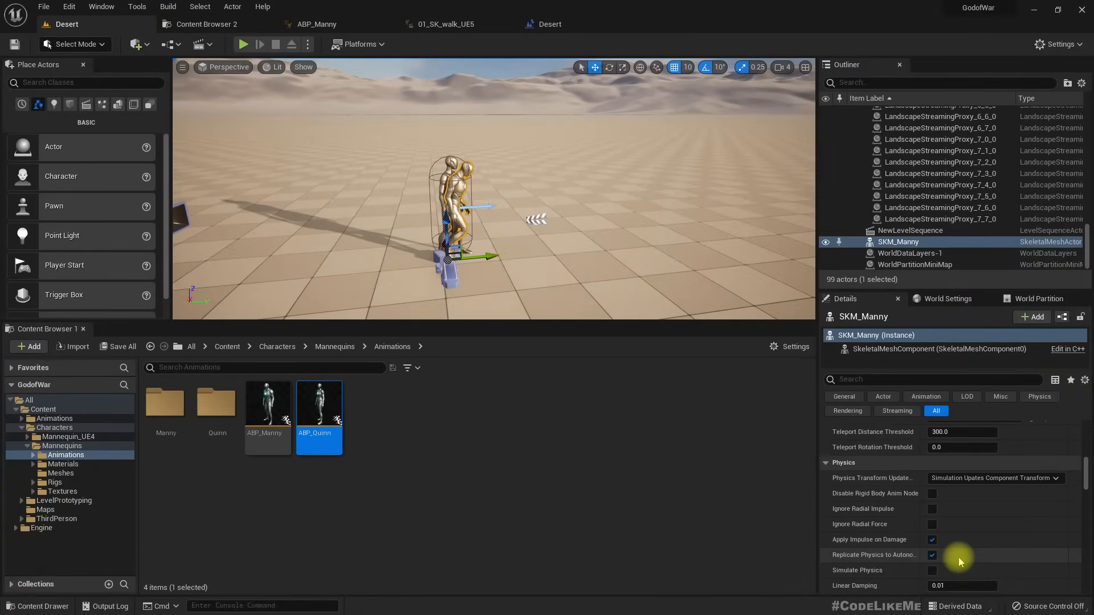
left_click_drag(1085, 481, 1083, 508)
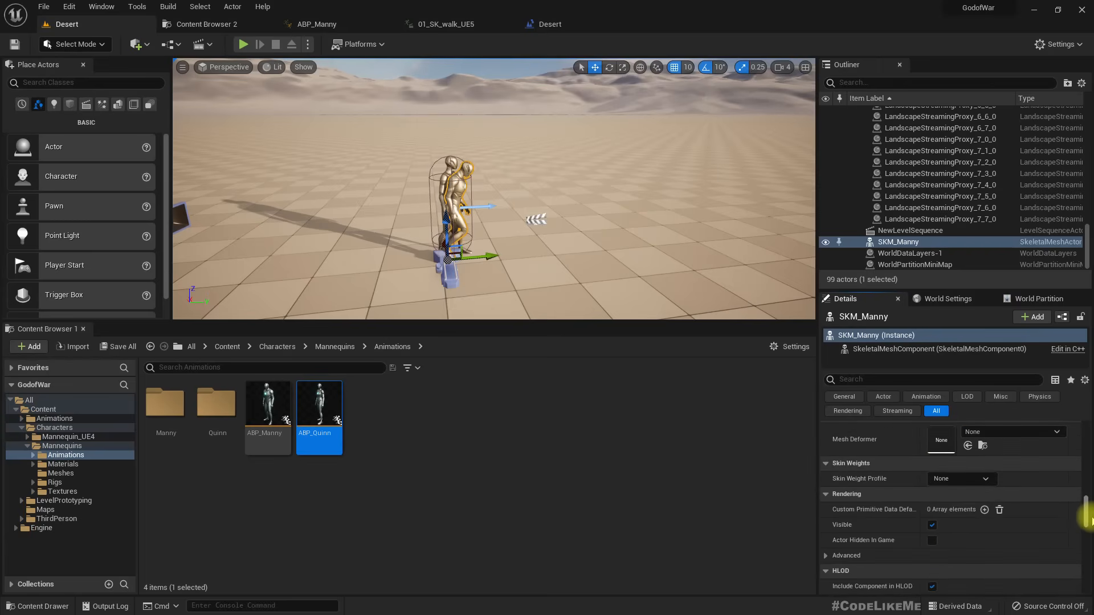
left_click(932, 540)
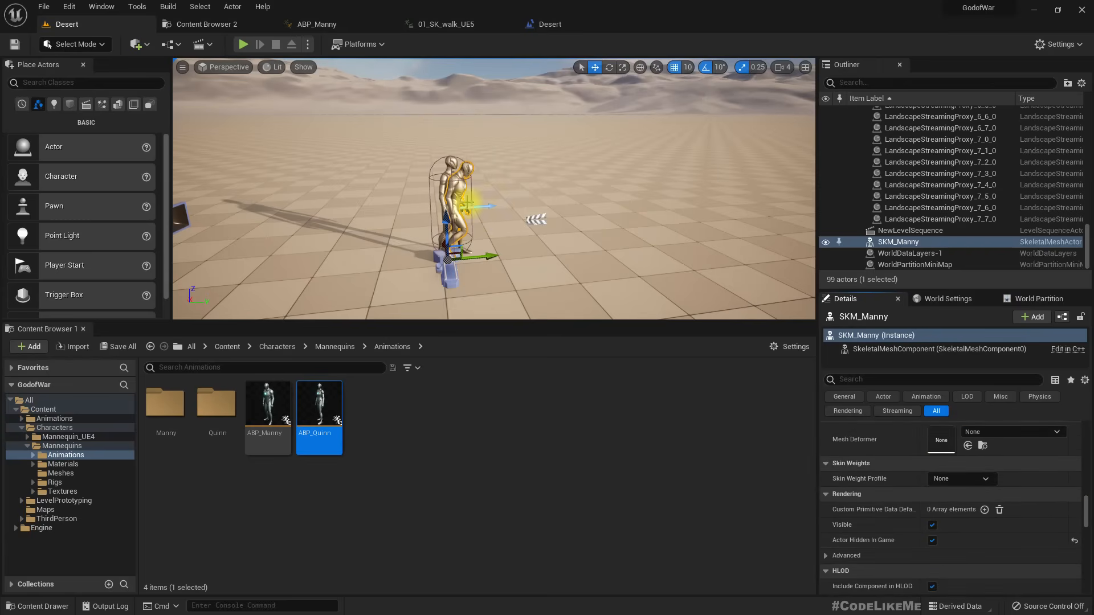
Step: Enable Actor Hidden In Game for the CAM_00 skeletal mesh actor
right_click_drag(471, 201, 395, 224)
key("w")
key("d")
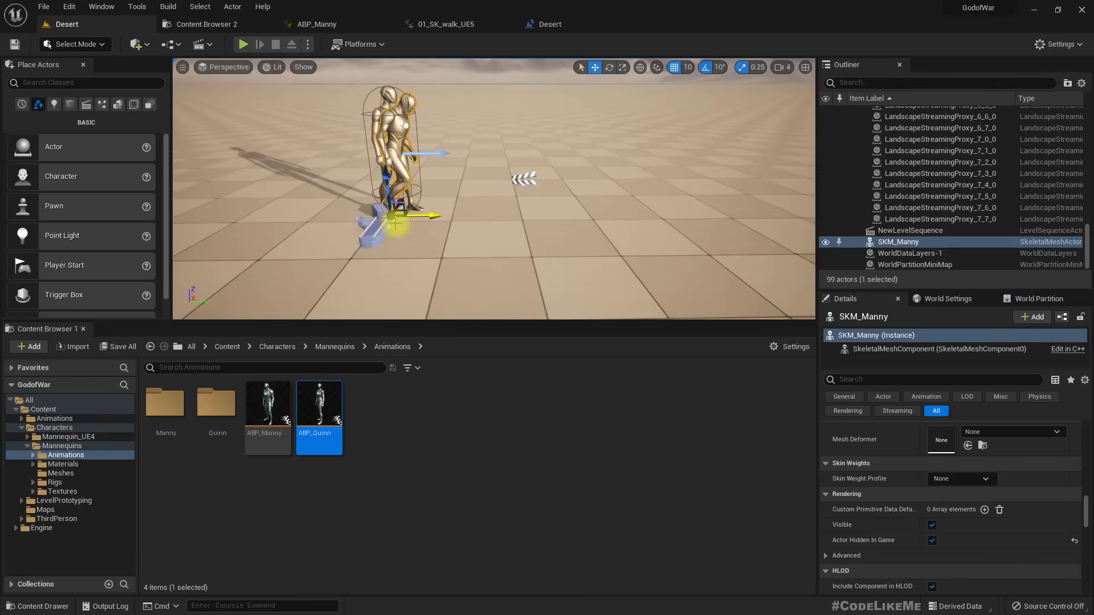
scroll(832, 188, "up", 15)
left_click(891, 183)
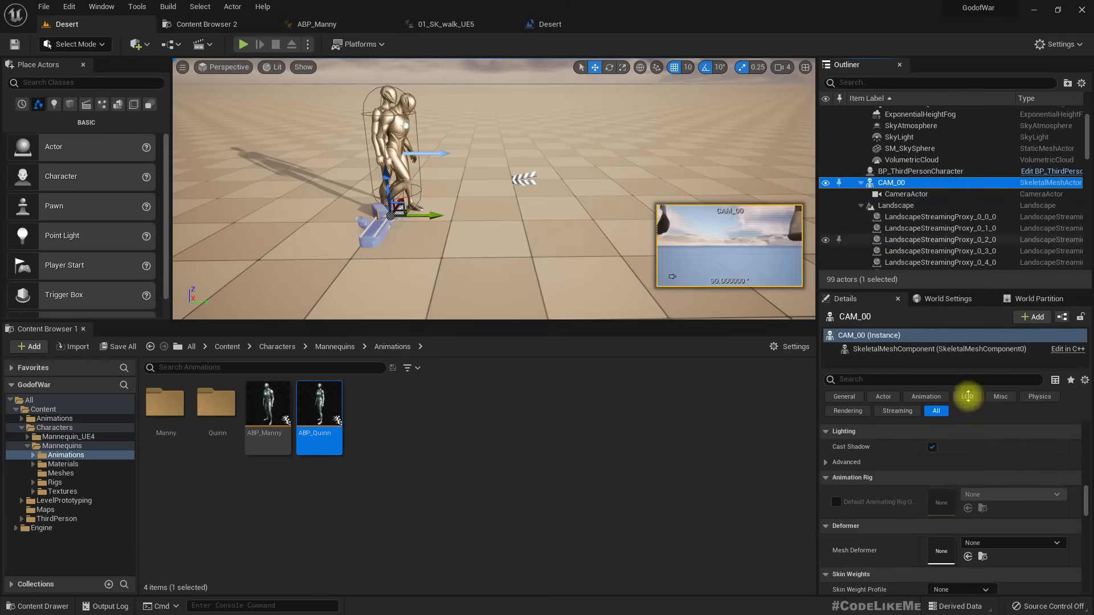
scroll(992, 487, "down", 5)
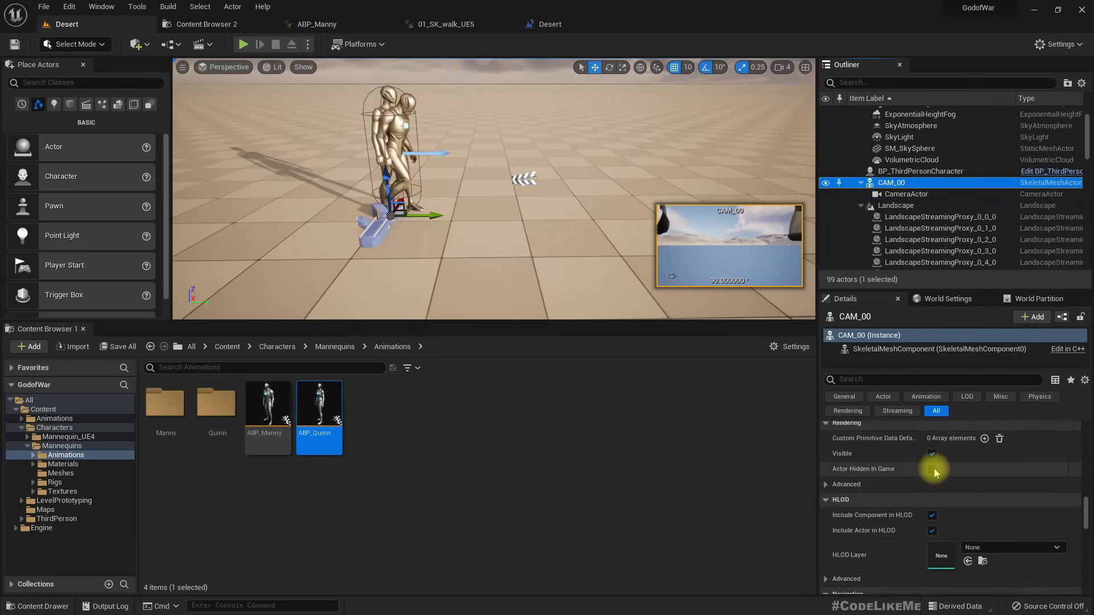
left_click(934, 471)
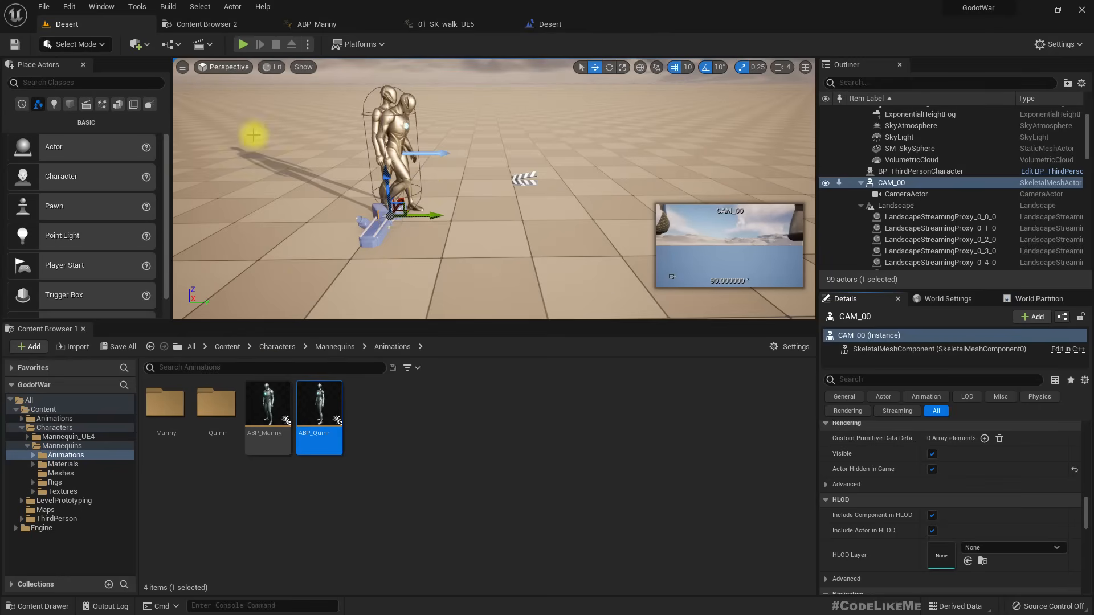
Step: Open the NewLevelSequence actor's sequence and examine its clip timing alongside the camera attachment graph in the Level Blueprint
left_click(523, 181)
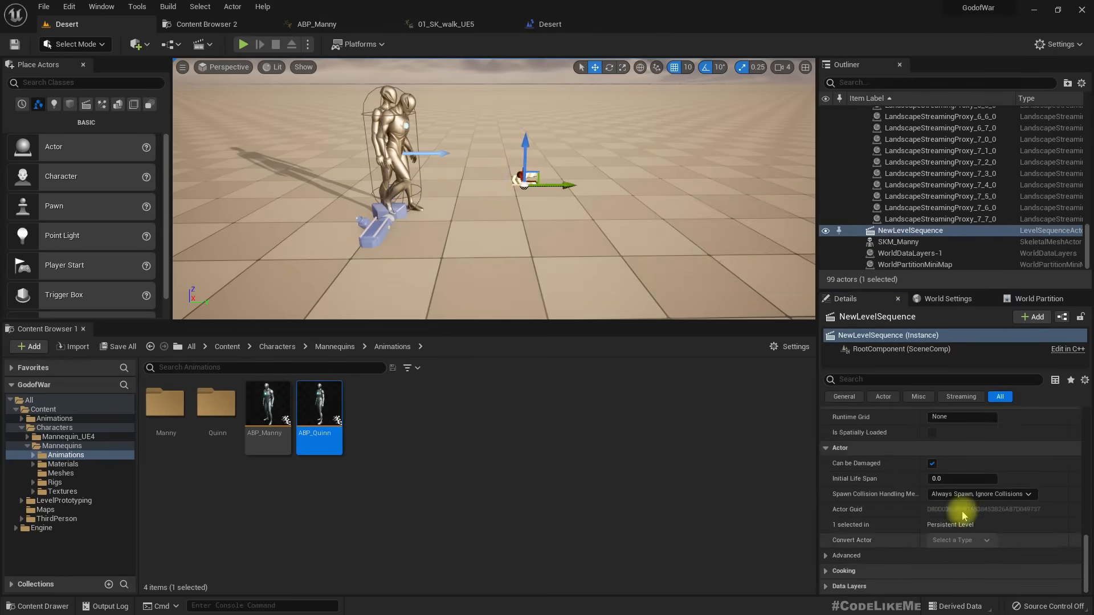
scroll(909, 482, "down", 5)
scroll(974, 524, "up", 5)
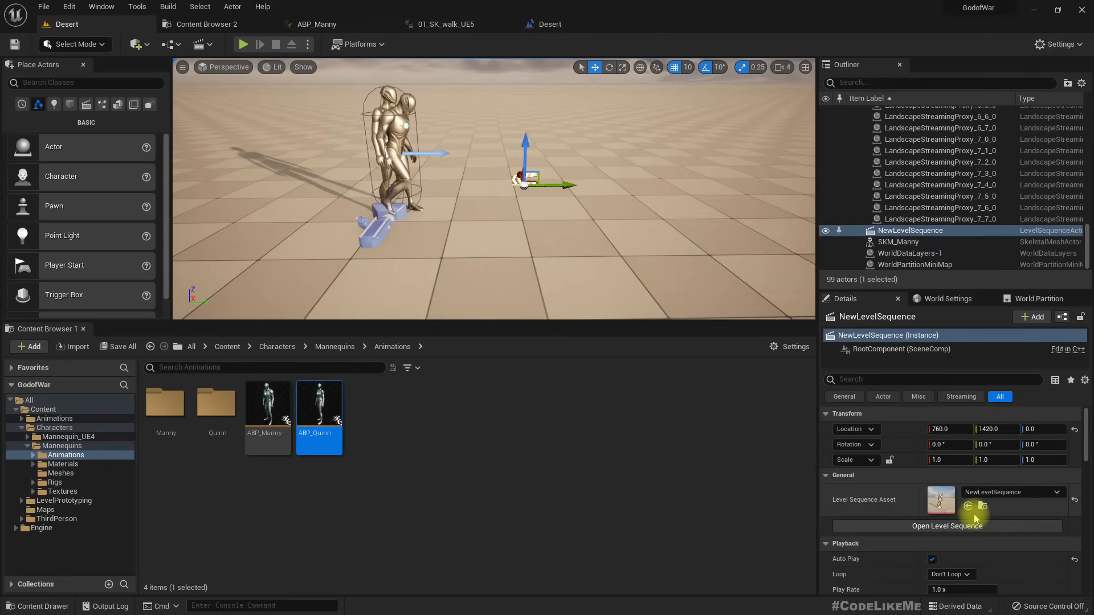
left_click(941, 526)
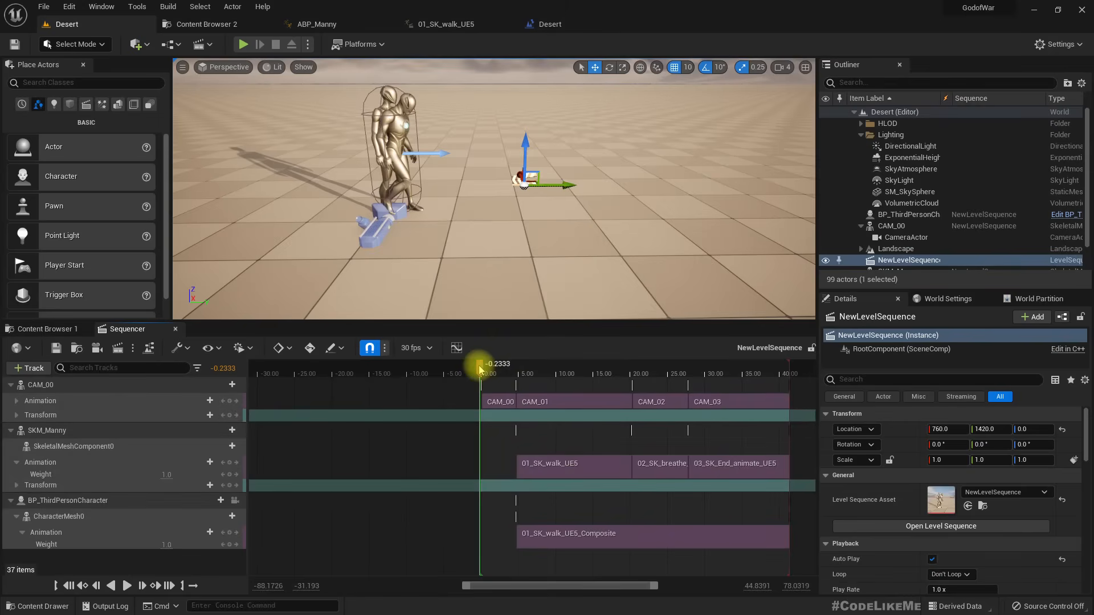
left_click_drag(481, 366, 519, 378)
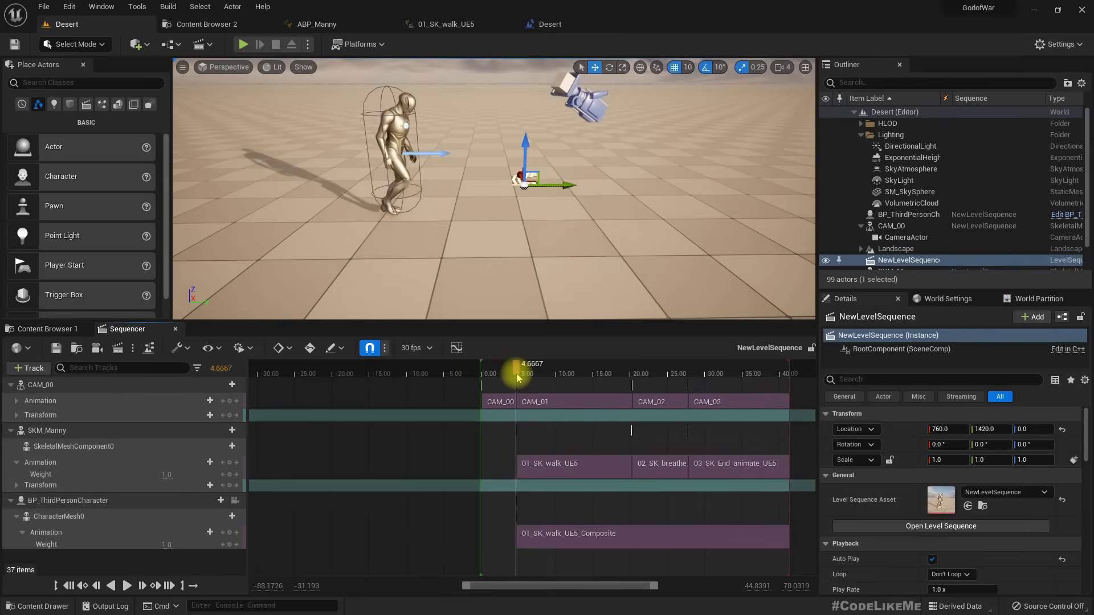
left_click_drag(546, 585, 577, 566)
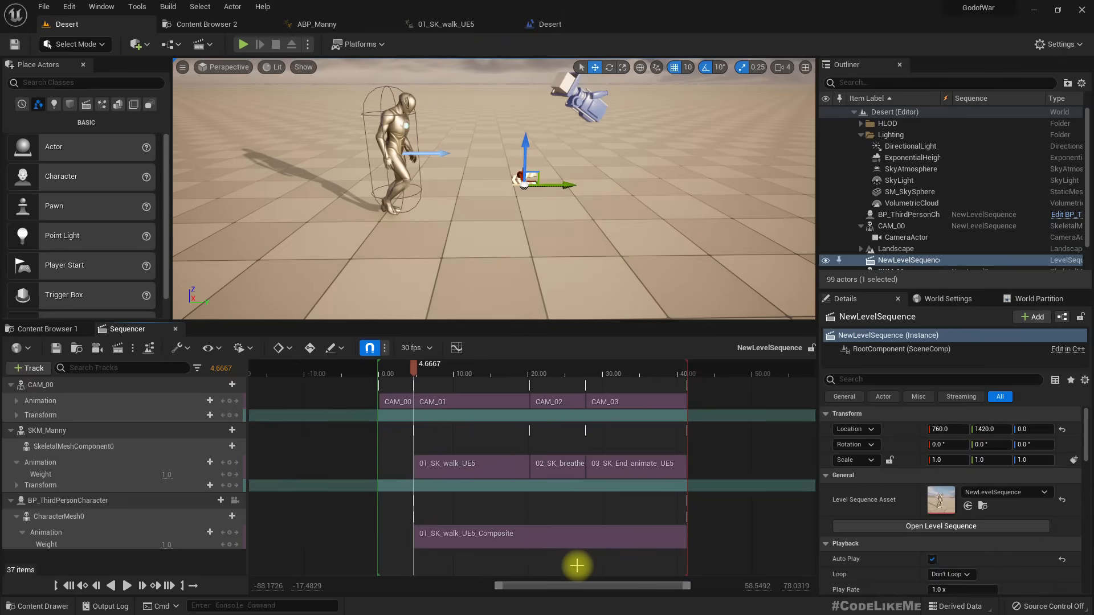
left_click(532, 24)
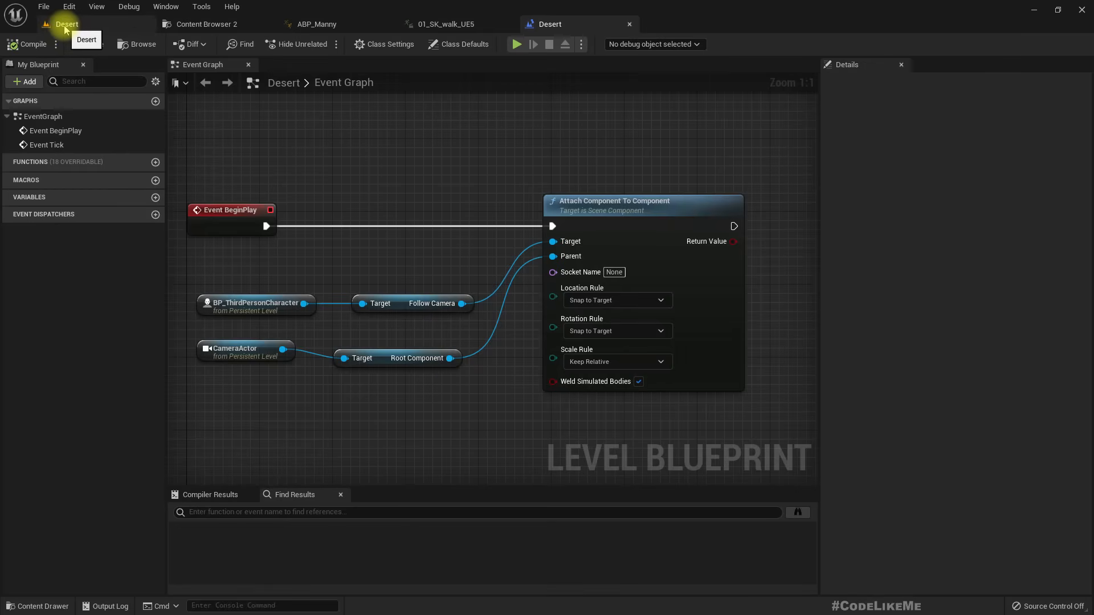
left_click(149, 23)
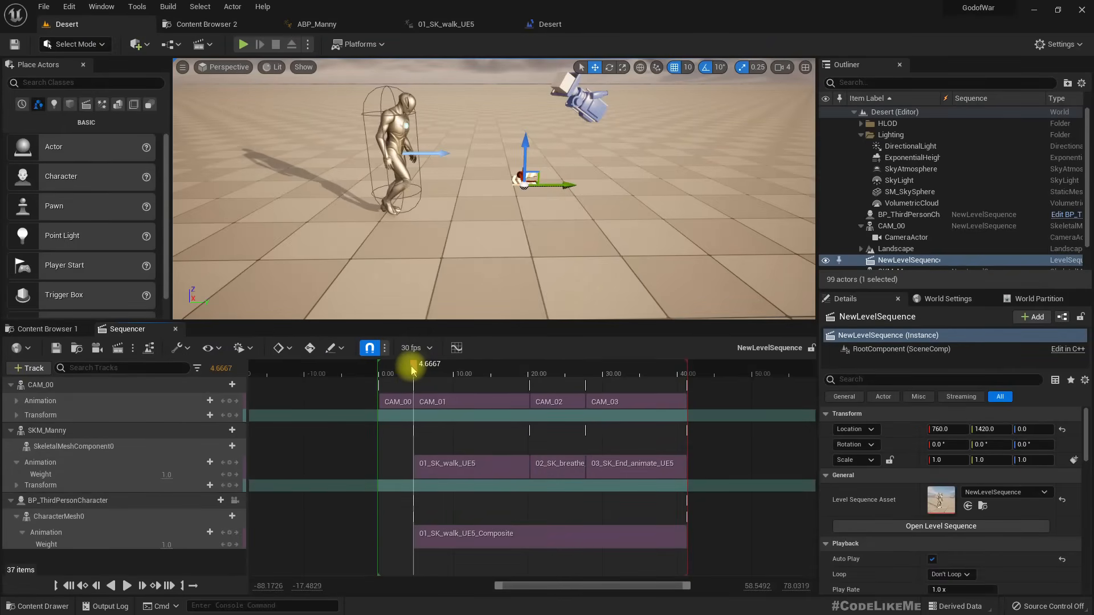
left_click_drag(414, 371, 380, 376)
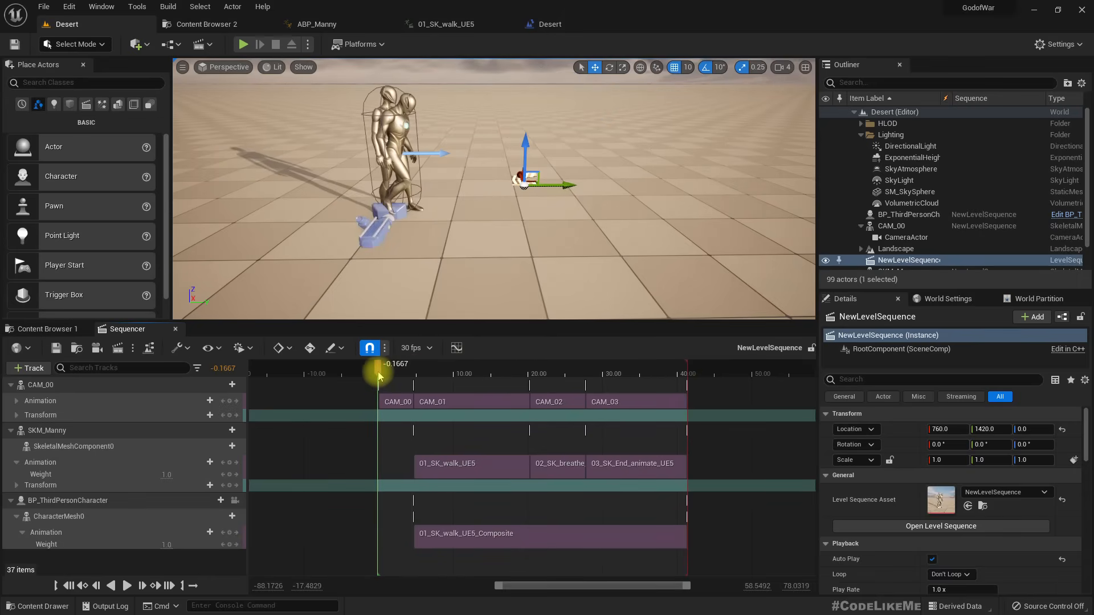
Step: Add a Delay node after Attach Component To Component in the Level Blueprint, align it and set its duration to 35 seconds
left_click(550, 27)
right_click_drag(748, 292, 516, 252)
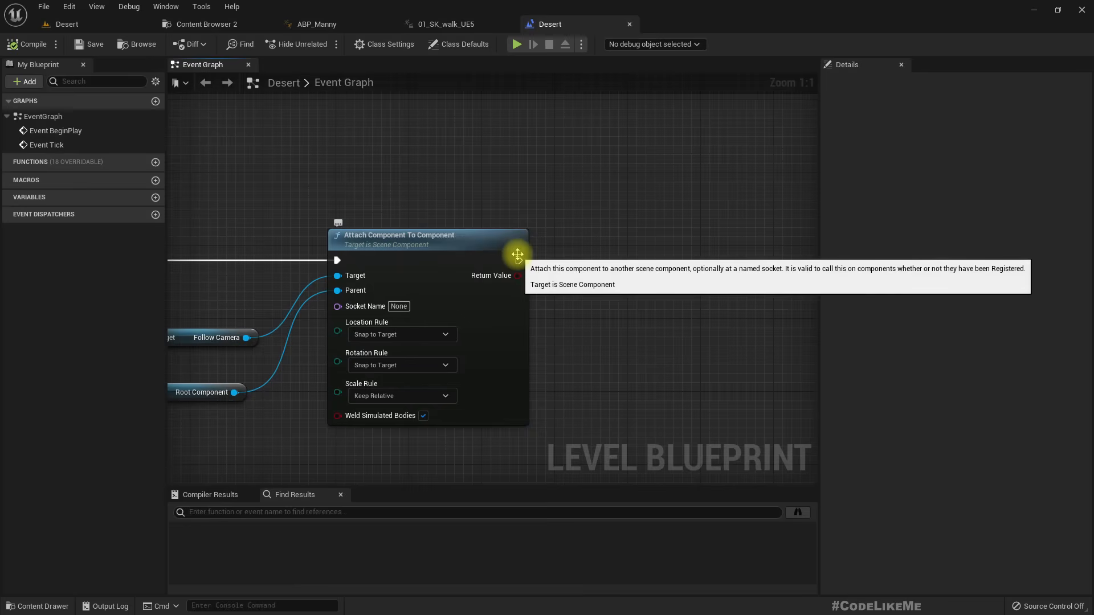
left_click_drag(519, 261, 587, 262)
type("delay")
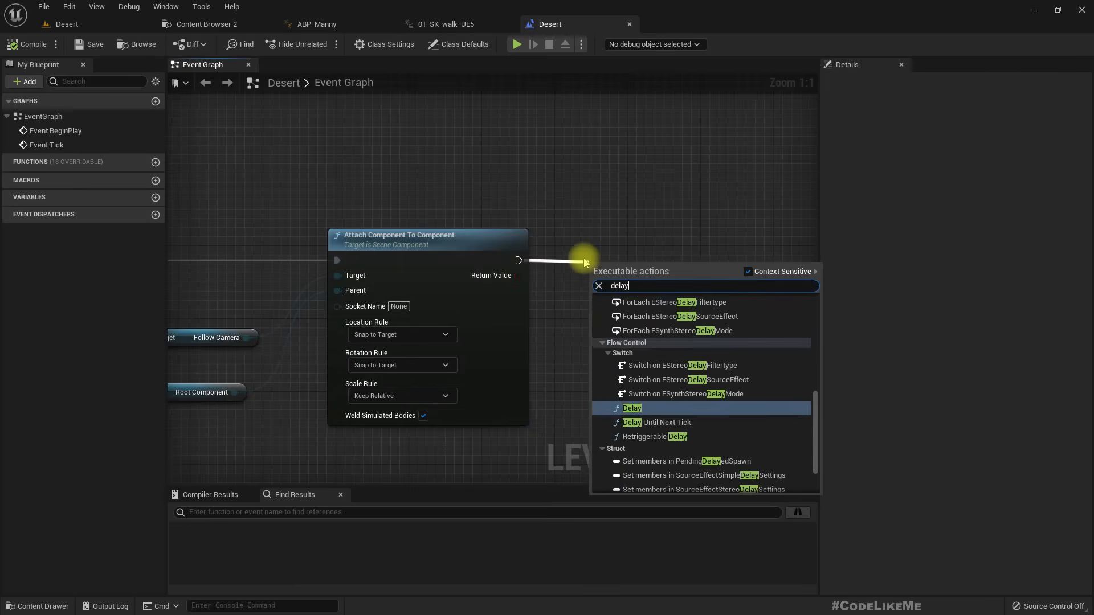
key("Return")
key("q")
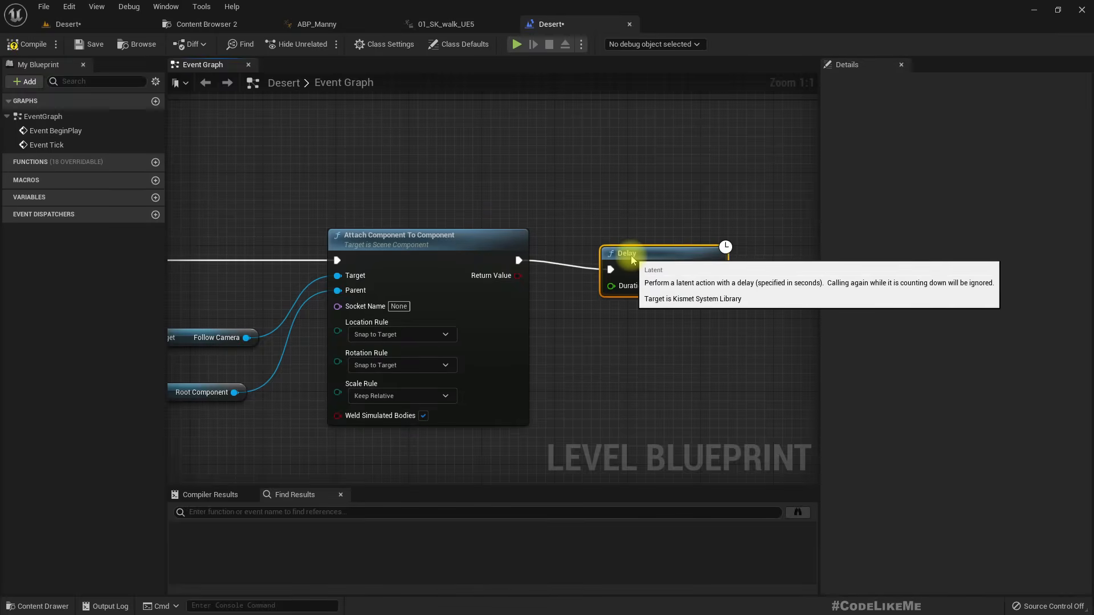
left_click(645, 278)
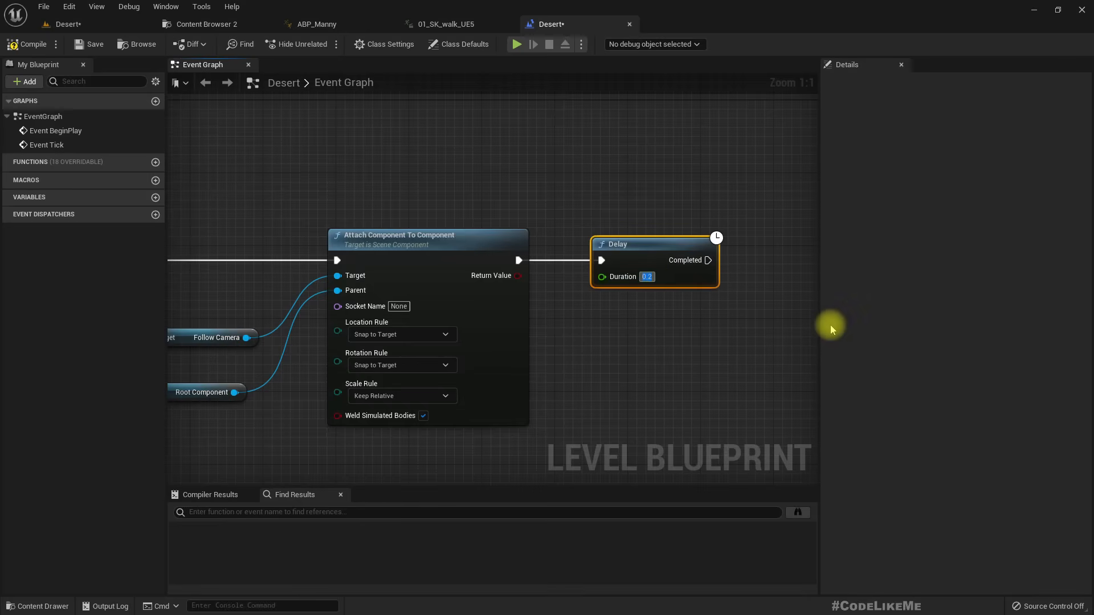
type("35")
key("Return")
Step: Move the Attach Component To Component and Delay nodes farther from Event BeginPlay to free space between them
scroll(631, 310, "down", 3)
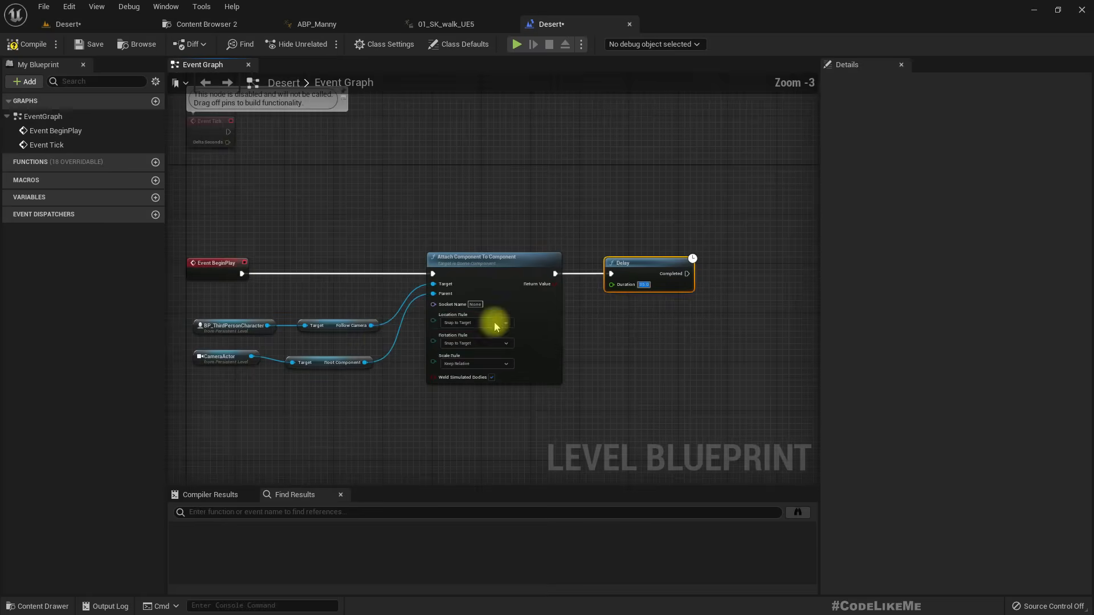
right_click_drag(308, 401, 354, 381)
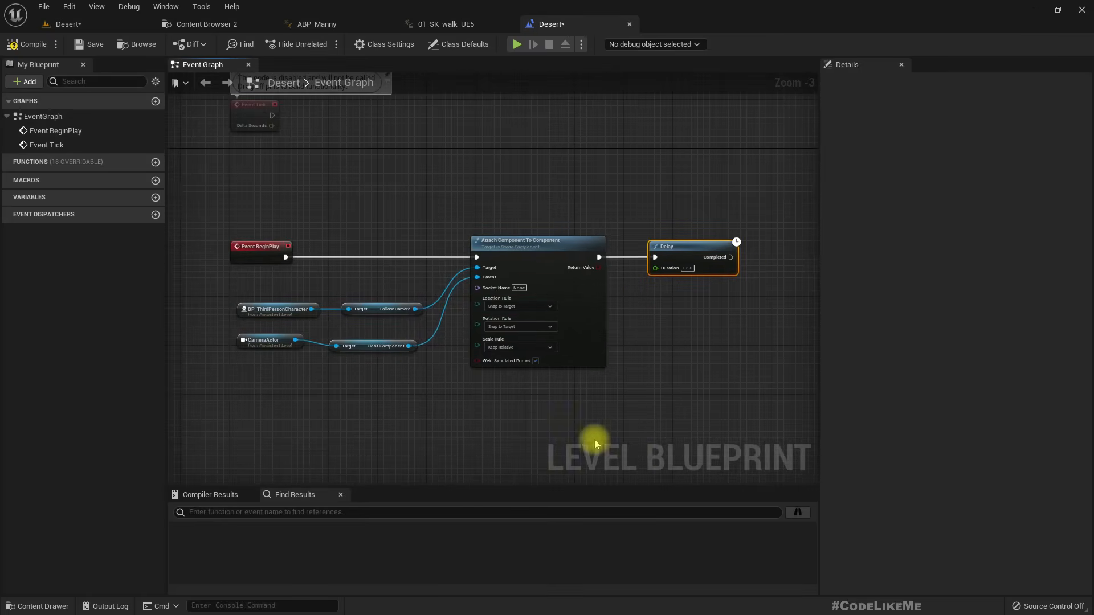
scroll(375, 328, "up", 2)
left_click_drag(253, 277, 530, 324)
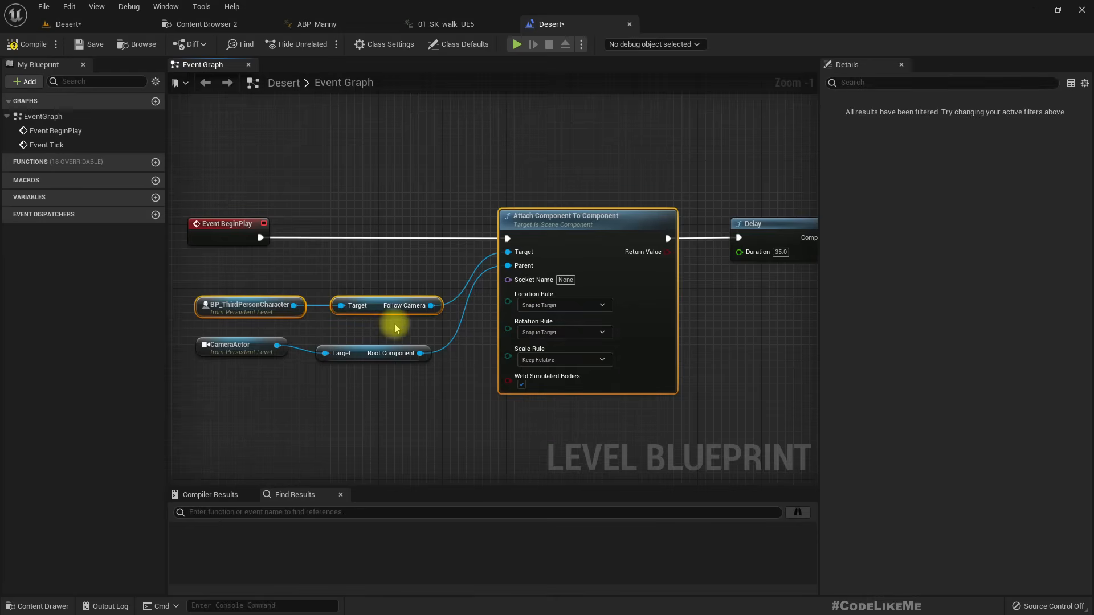
left_click(335, 434)
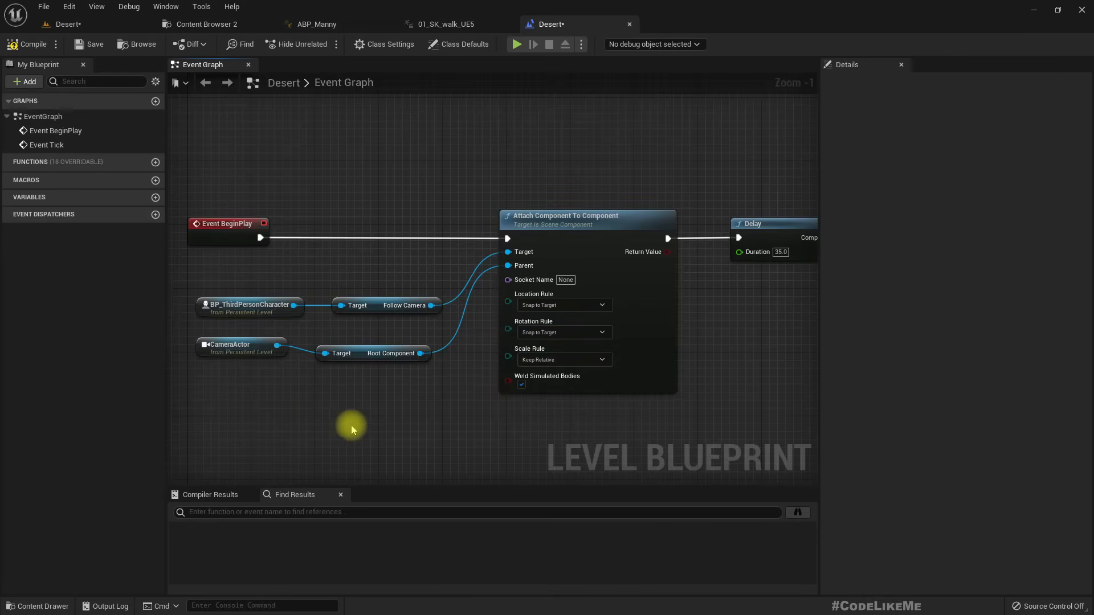
scroll(396, 402, "down", 3)
left_click_drag(416, 192, 542, 297)
left_click_drag(408, 291, 499, 290)
scroll(398, 308, "up", 2)
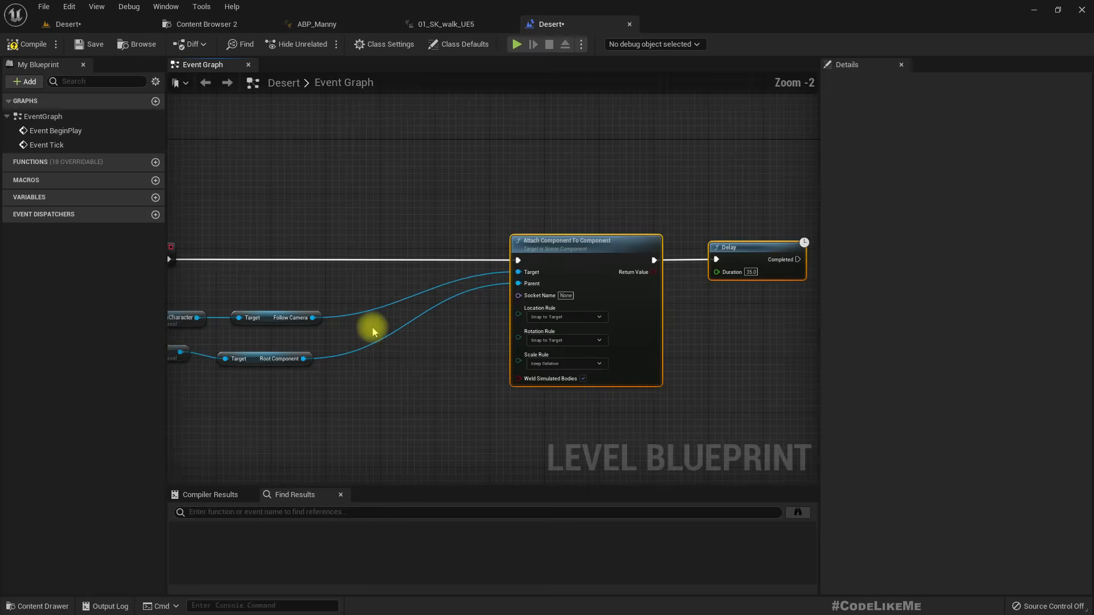
Step: Move the CameraActor and Root Component nodes lower in the graph, clear of the character and Follow Camera nodes
right_click_drag(328, 335, 505, 354)
scroll(519, 353, "down", 2)
left_click_drag(507, 408, 383, 359)
left_click_drag(452, 367, 544, 399)
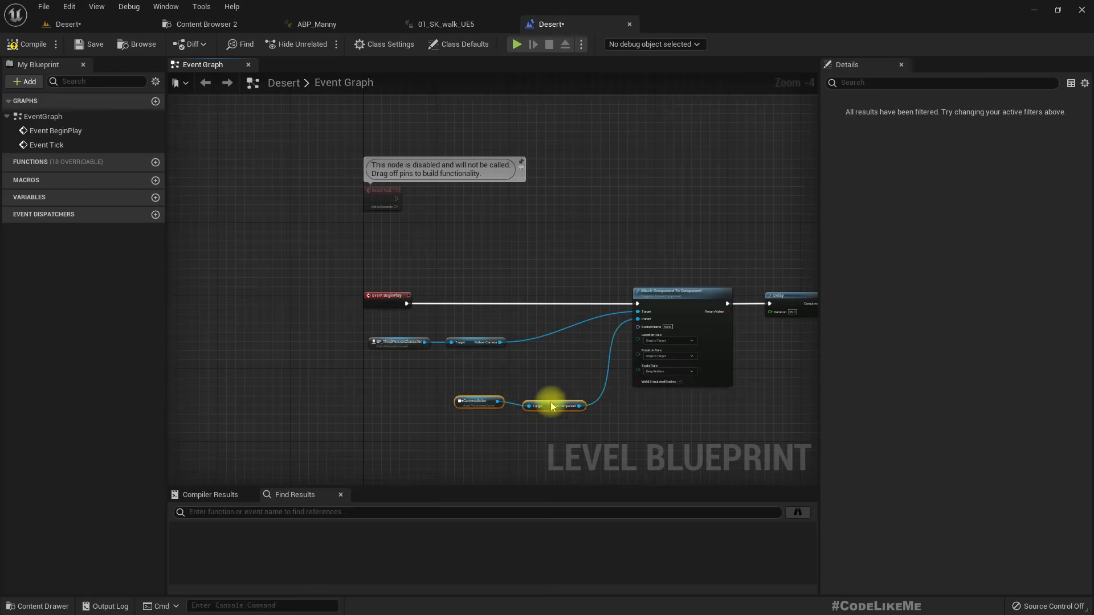
scroll(477, 360, "up", 3)
left_click_drag(482, 364, 347, 322)
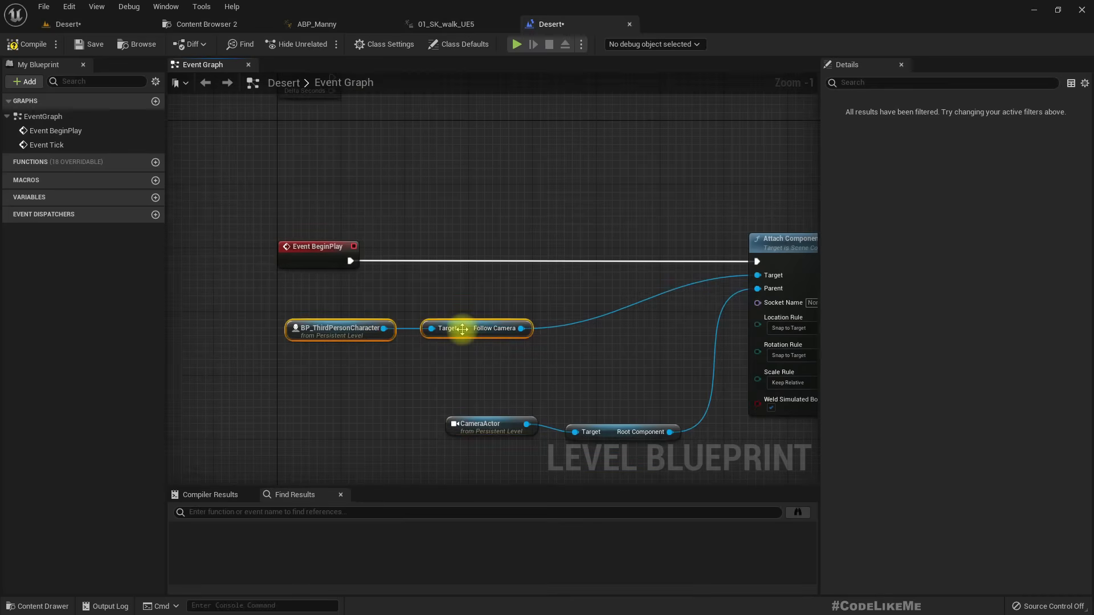
Step: Shift the character reference nodes away from Attach Component To Component and add a Get Relative Transform node from Follow Camera
left_click_drag(462, 333, 513, 363)
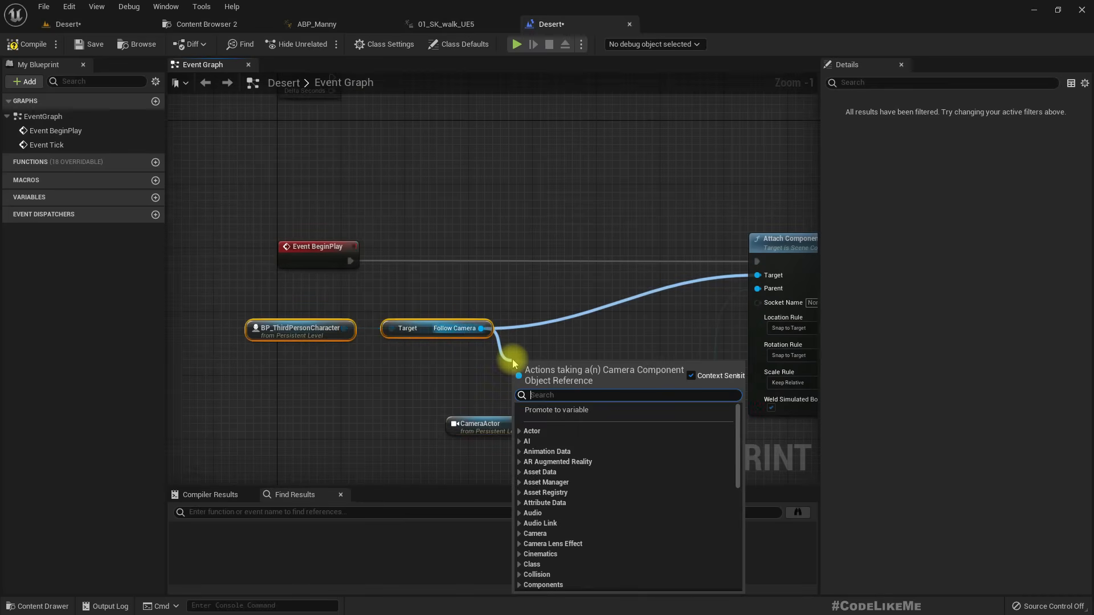
type("get relative")
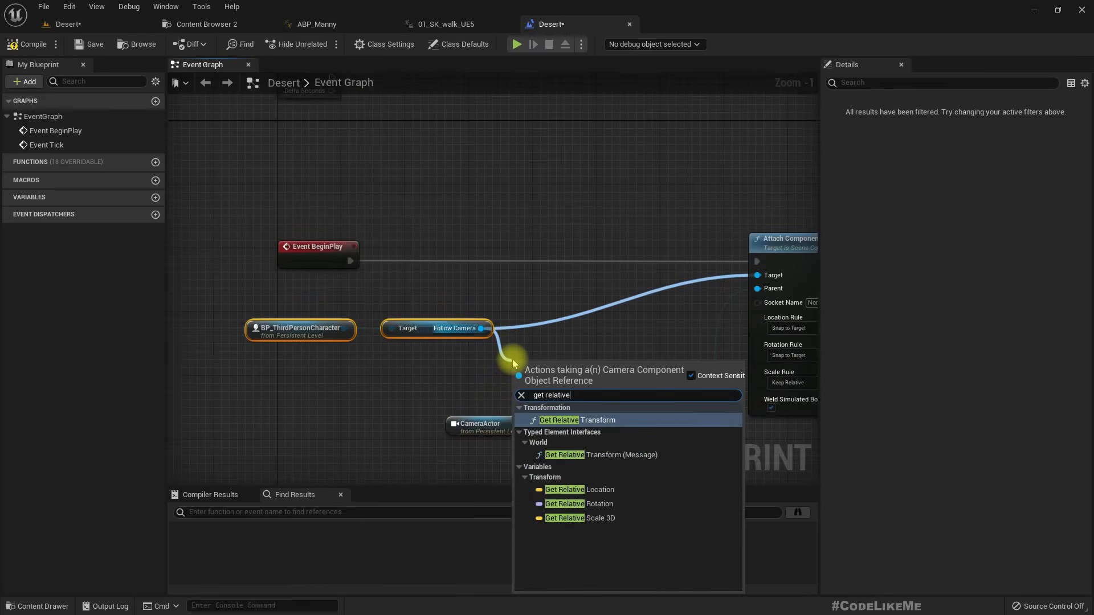
key("Return")
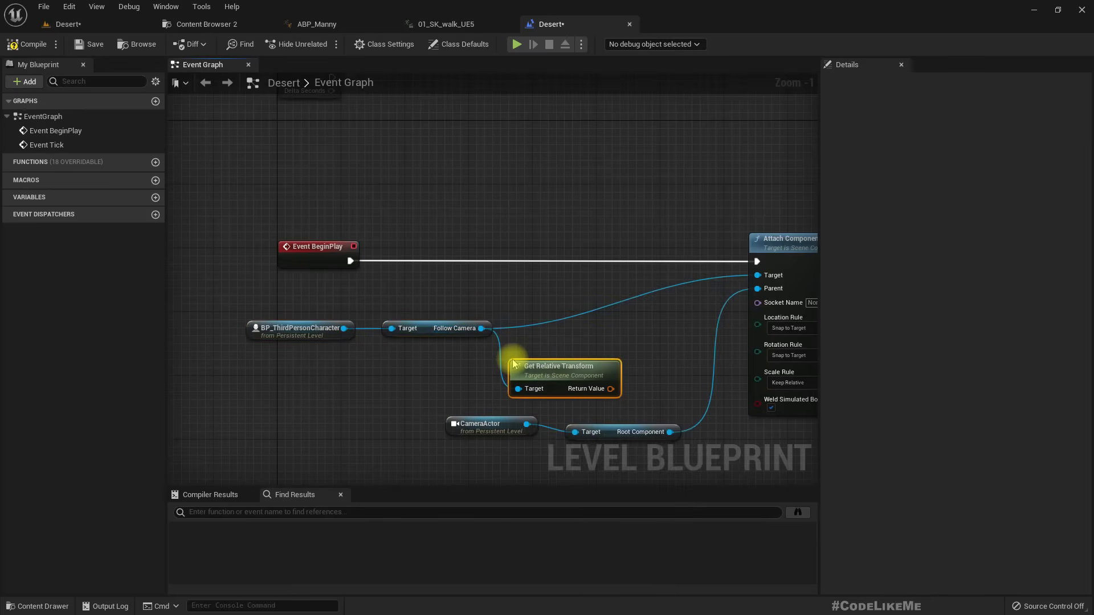
Step: Promote the relative transform's return value to a variable named cam_rel_tr and connect its SET node to Event BeginPlay
right_click(611, 389)
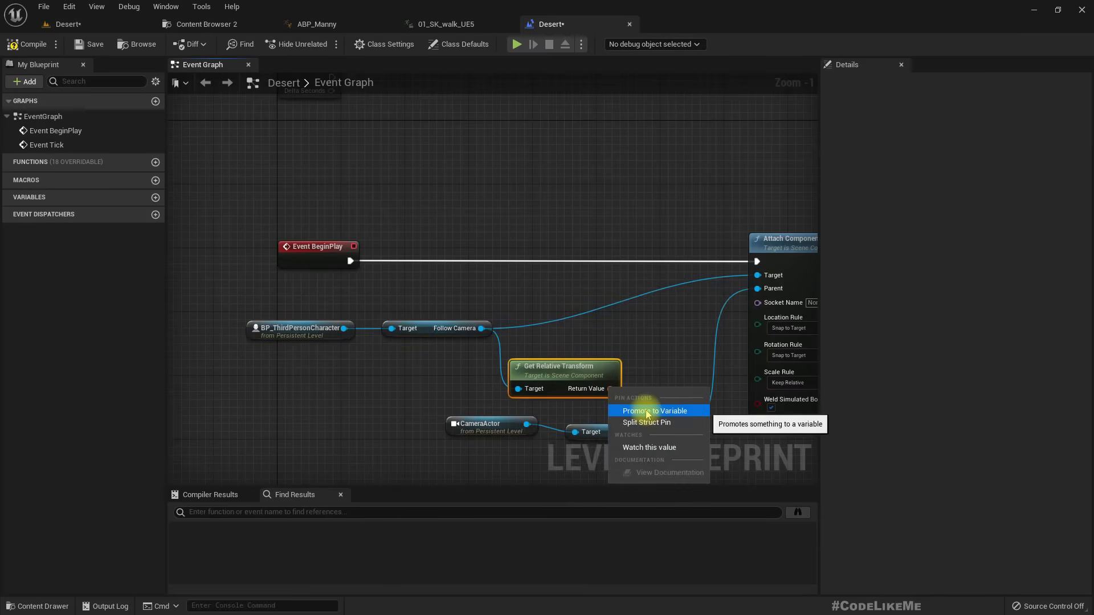
left_click(645, 409)
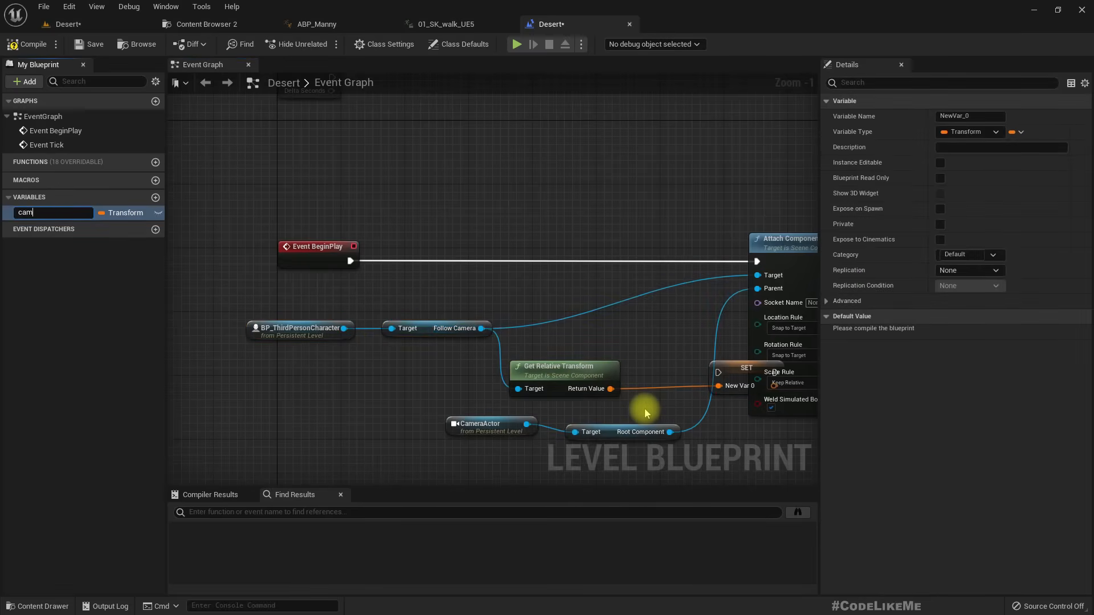
type("cam_rel_tr")
key("Return")
left_click_drag(737, 372, 594, 261)
left_click_drag(350, 261, 720, 262)
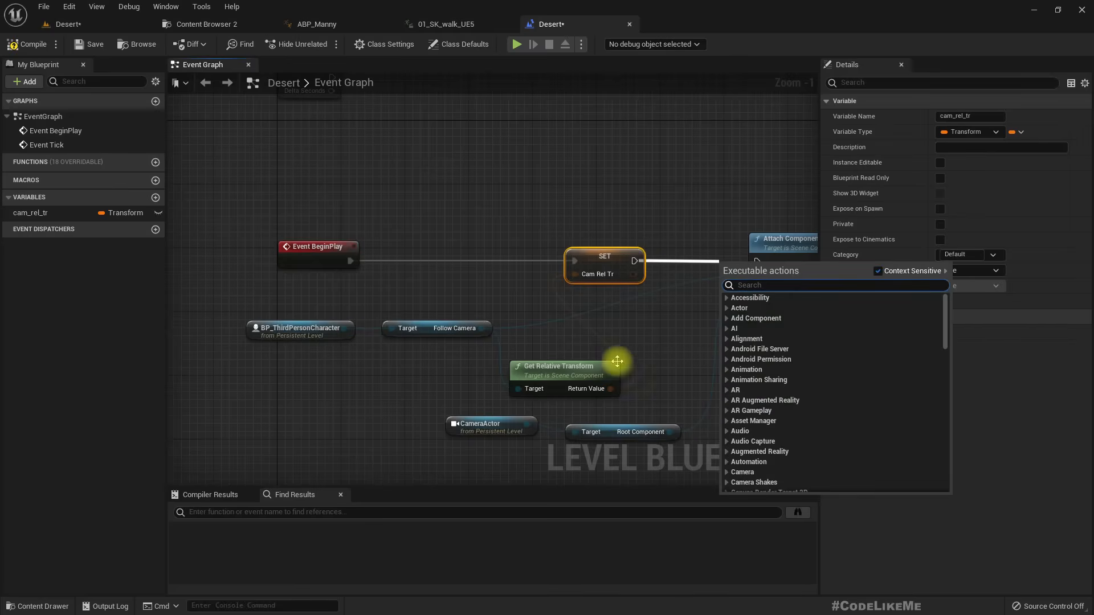
left_click(484, 325)
left_click_drag(481, 328, 511, 341)
type("parentc")
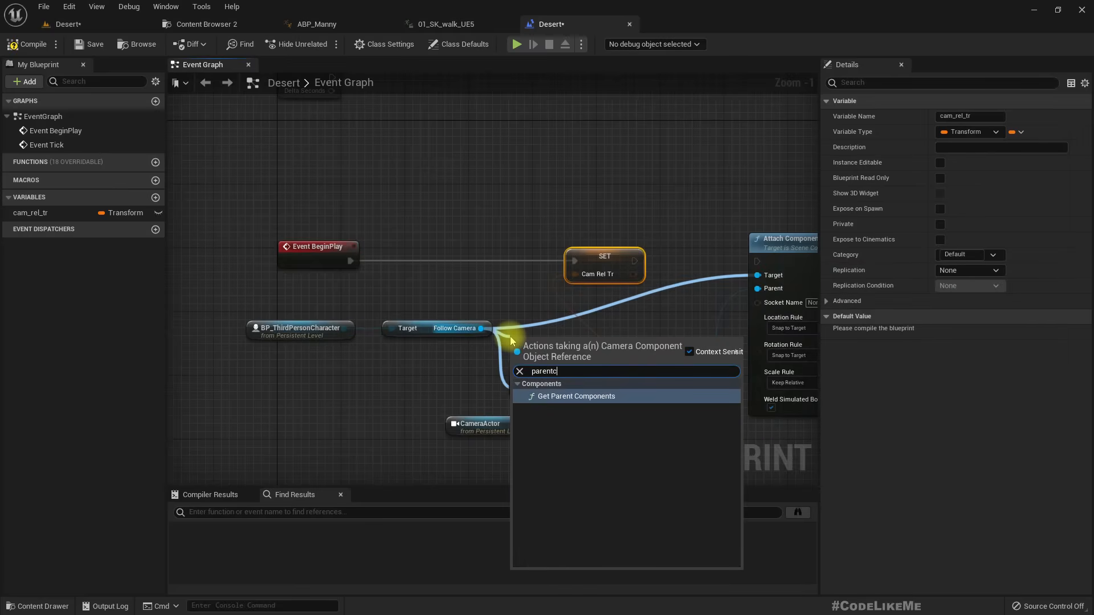
key("Return")
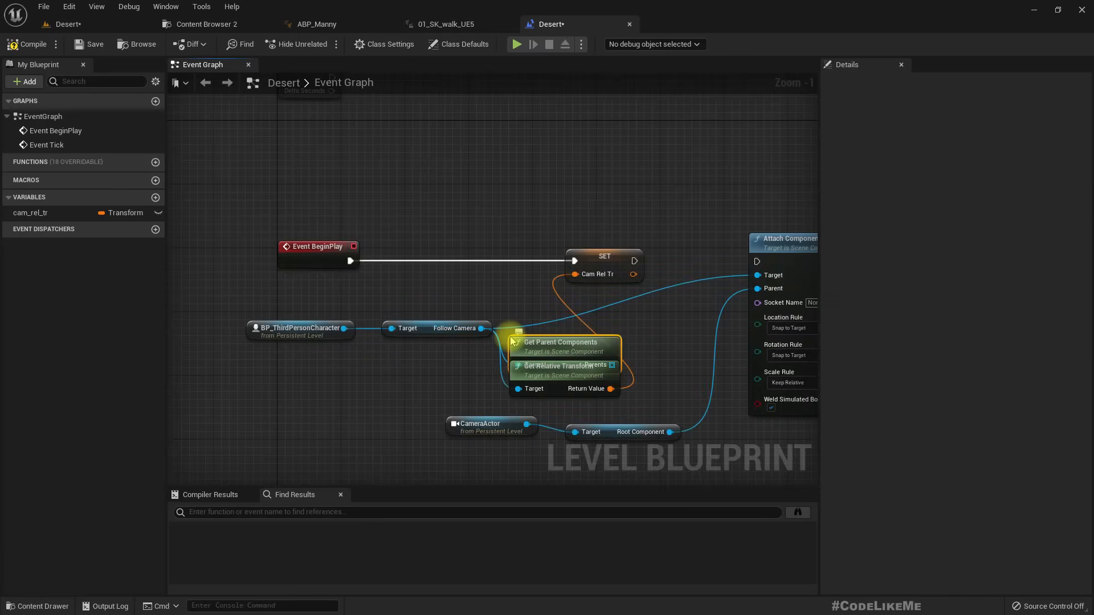
key("Delete")
Step: Add a Get Attach Parent node from the Follow Camera reference
left_click_drag(481, 329, 525, 329)
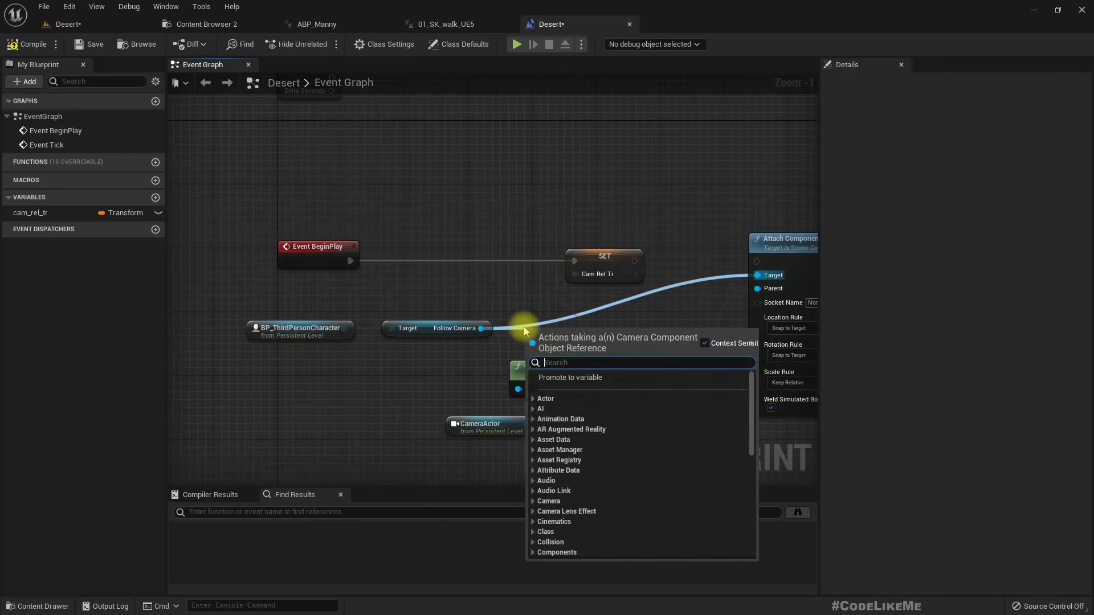
type("attachpar")
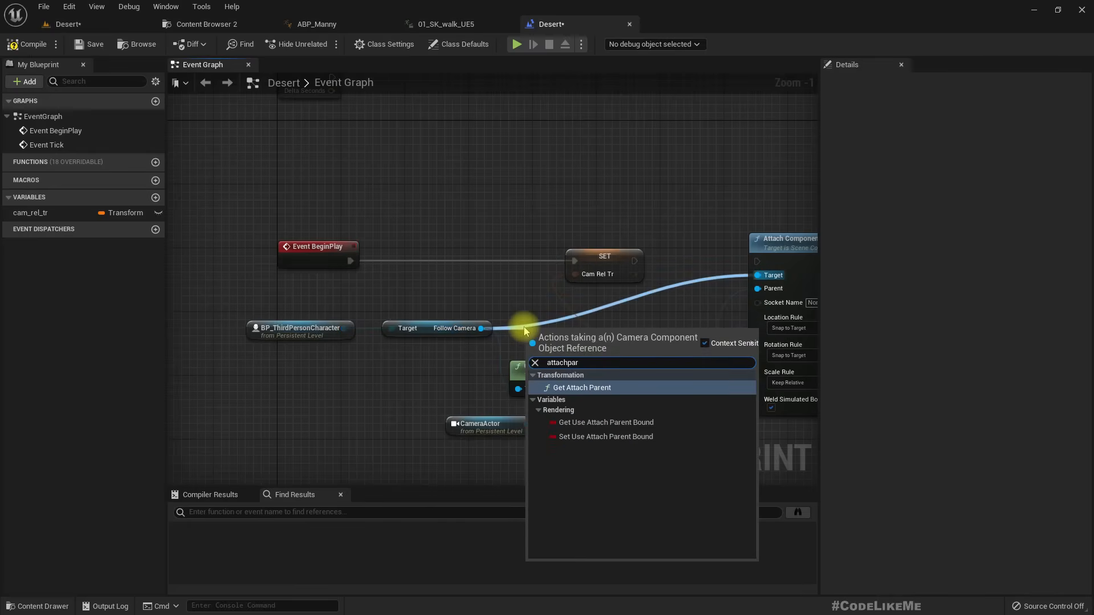
key("Return")
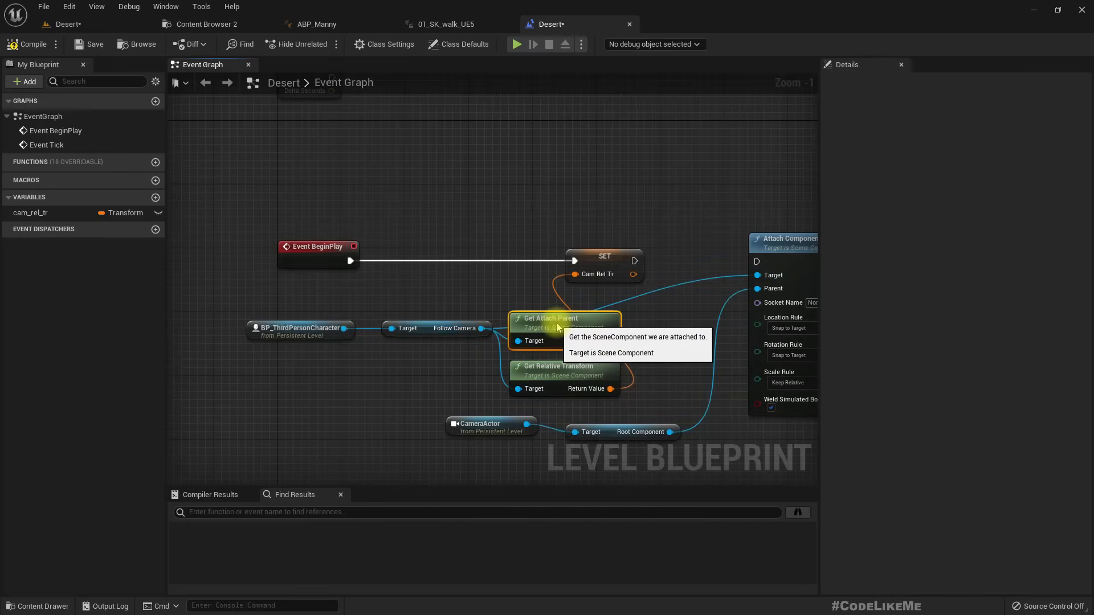
Step: Move Attach Component To Component and Delay farther from the cam_rel_tr SET node to make room for another node
scroll(622, 309, "down", 4)
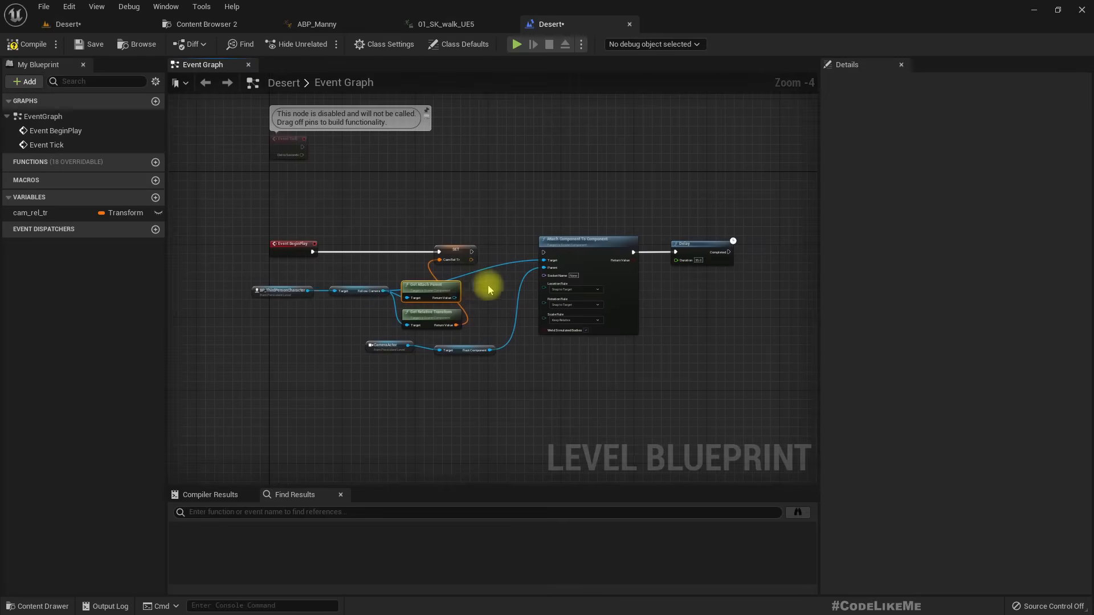
left_click_drag(534, 227, 679, 349)
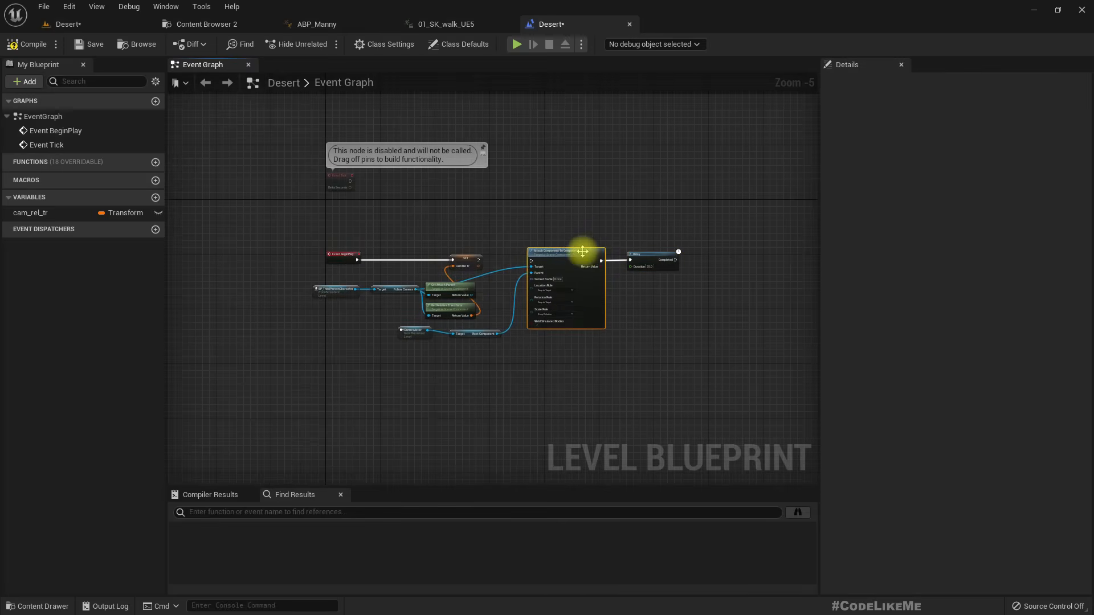
left_click_drag(533, 209, 699, 298)
left_click_drag(569, 255, 617, 258)
scroll(497, 295, "up", 5)
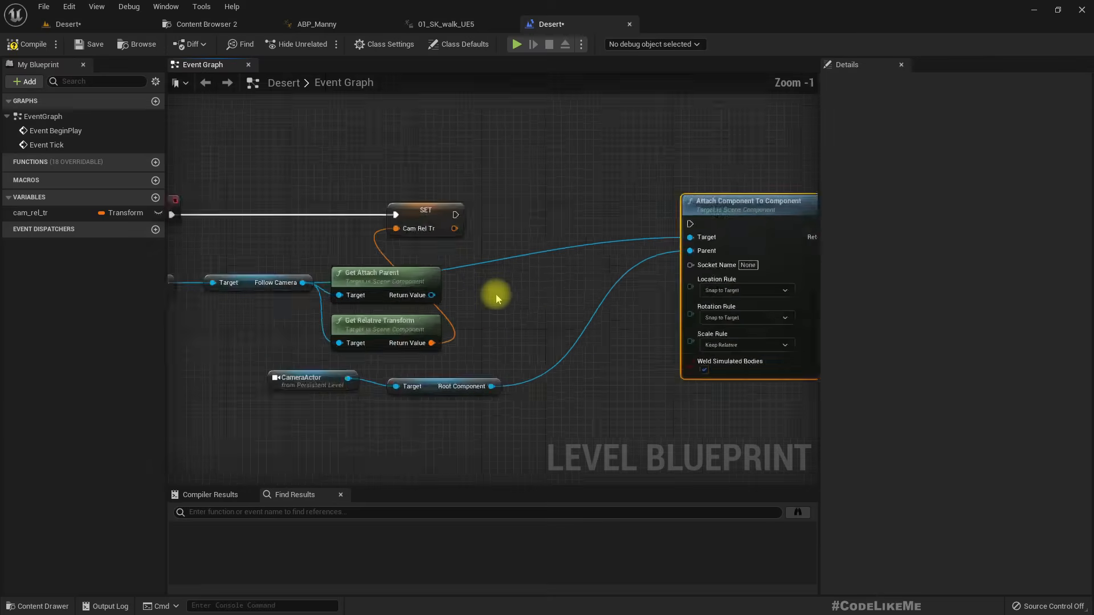
Step: Promote the Get Attach Parent return value to a variable named "original parent"
right_click(416, 294)
left_click(452, 313)
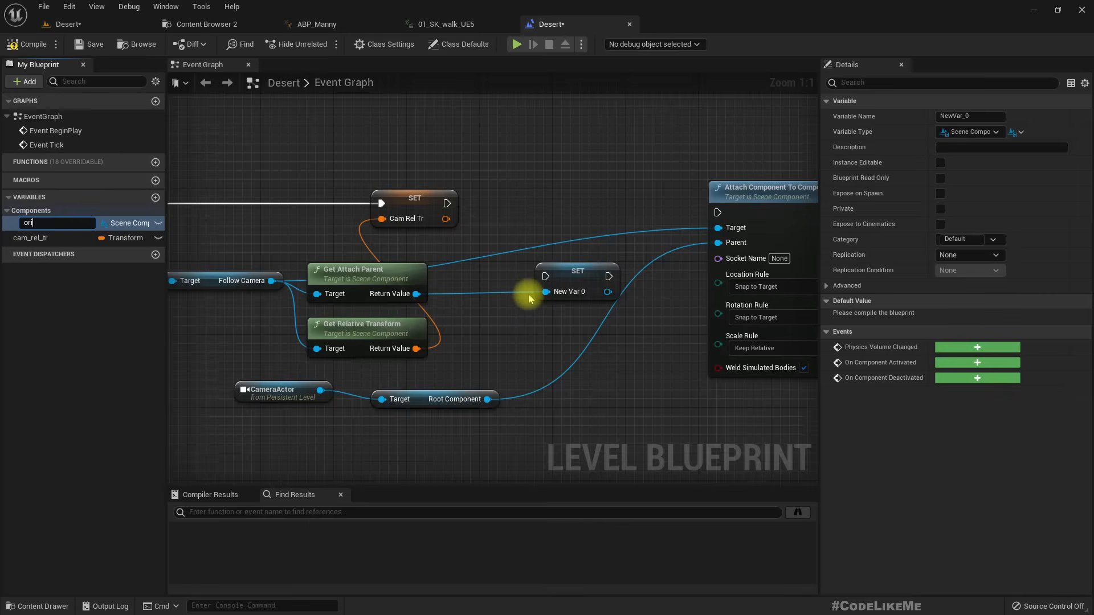
type("original parent")
key("Return")
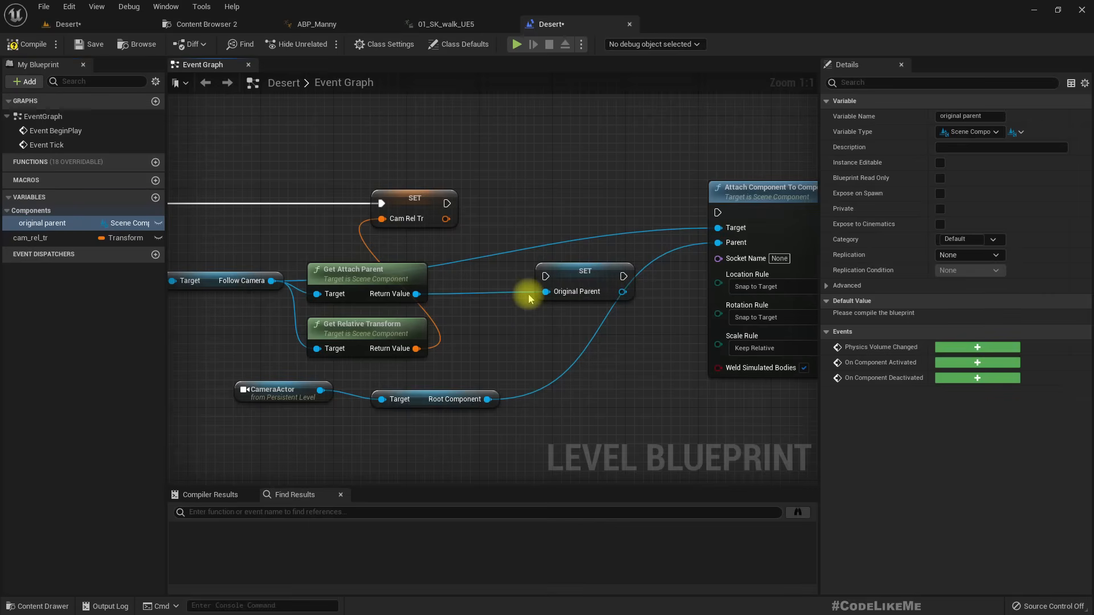
Step: Wire the Original Parent SET node between the cam_rel_tr SET and Attach Component To Component, and straighten the execution line
left_click_drag(569, 276, 558, 202)
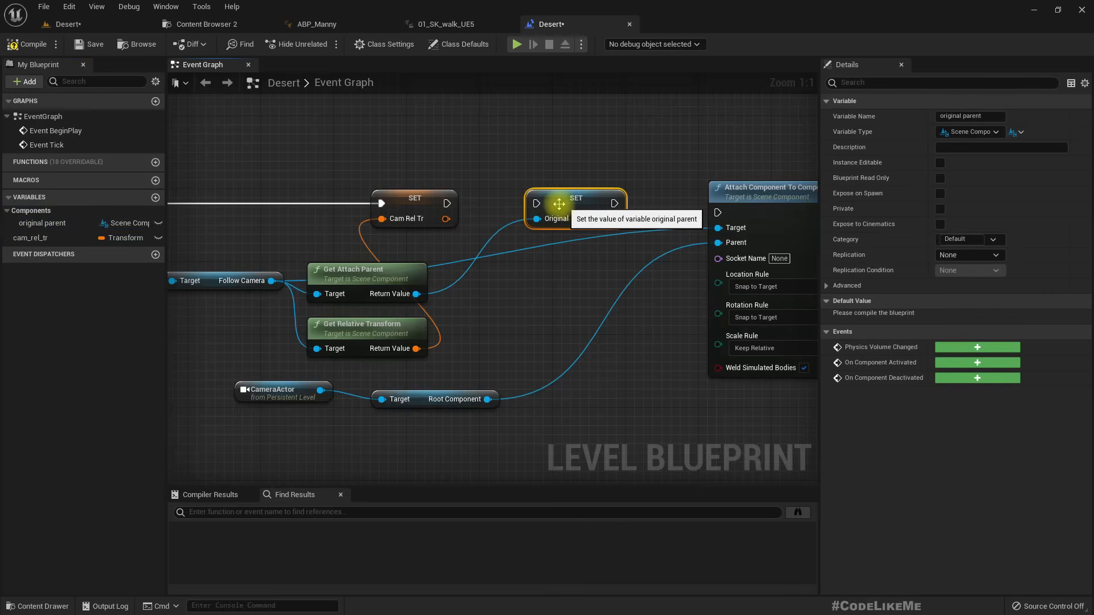
left_click_drag(447, 203, 534, 203)
left_click_drag(615, 203, 719, 213)
scroll(496, 263, "down", 5)
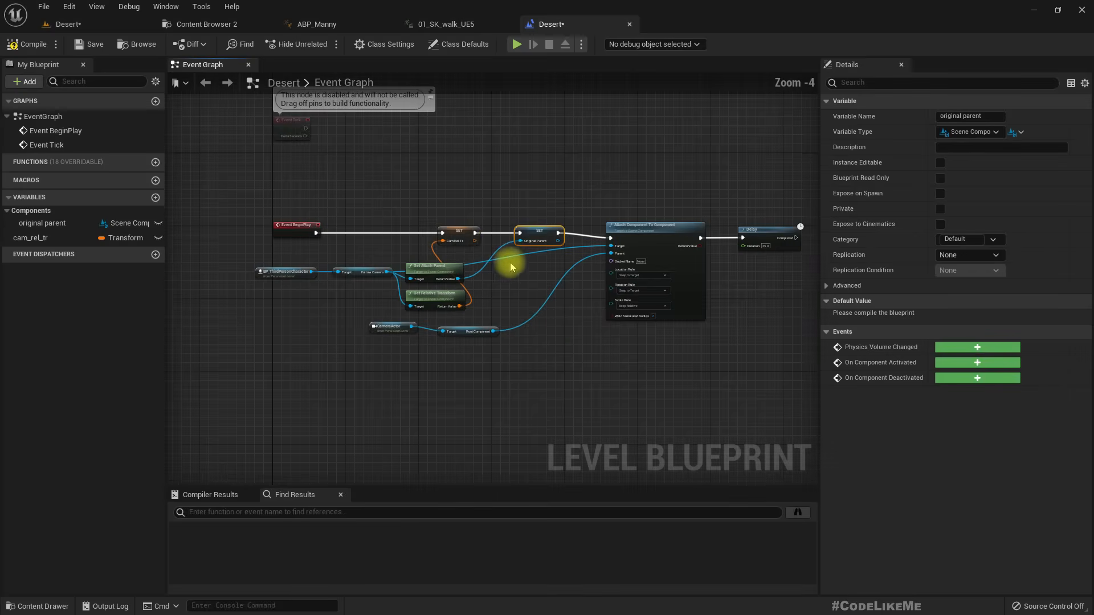
left_click_drag(298, 189, 772, 254)
key("q")
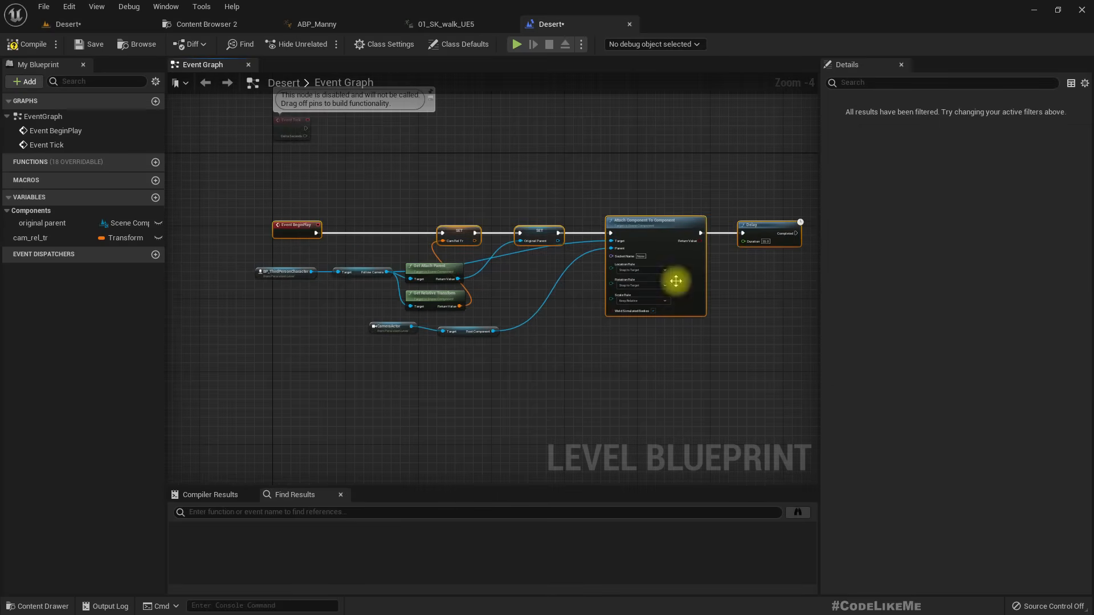
Step: Rename the cam_rel_tr variable to "original transform"
left_click(274, 254)
left_click(33, 240)
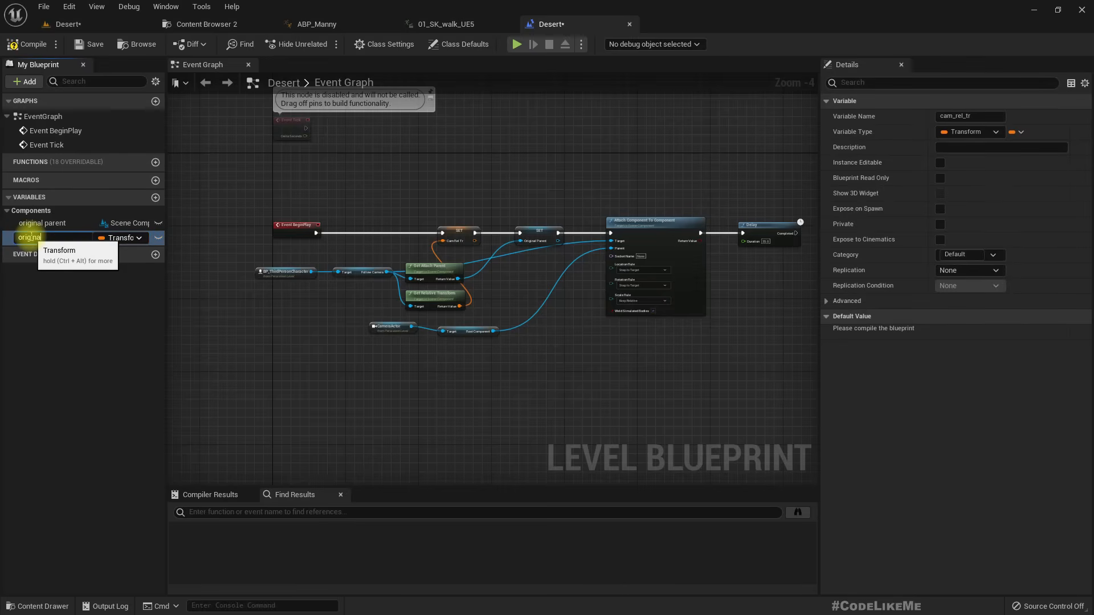
key("Return")
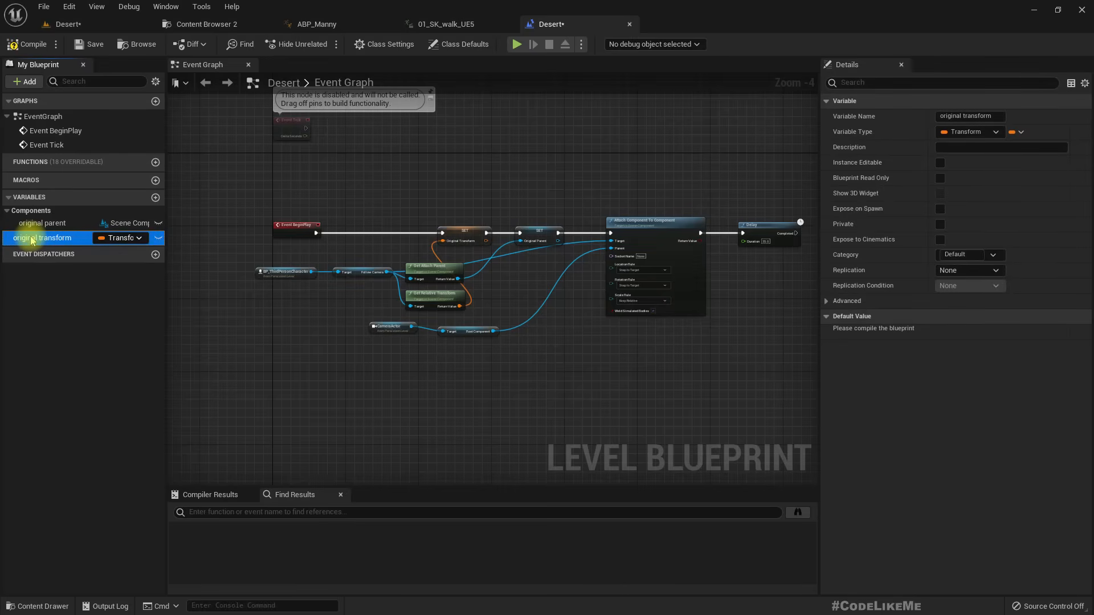
Step: Move the CameraActor and Root Component nodes closer to Attach Component To Component and straighten their connection
scroll(538, 279, "up", 3)
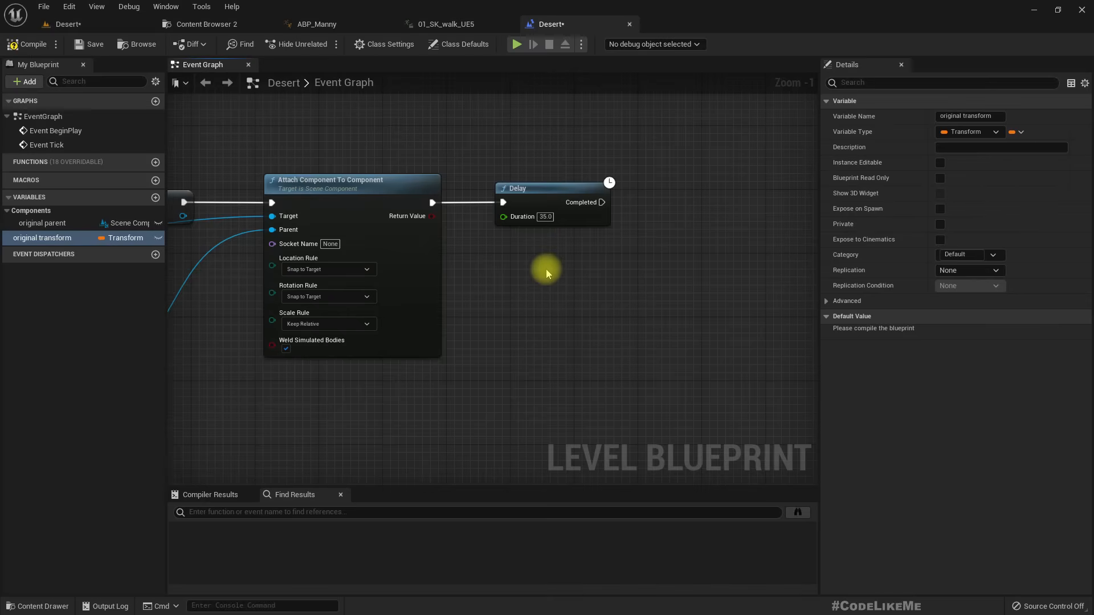
scroll(546, 273, "down", 2)
right_click_drag(350, 353, 563, 342)
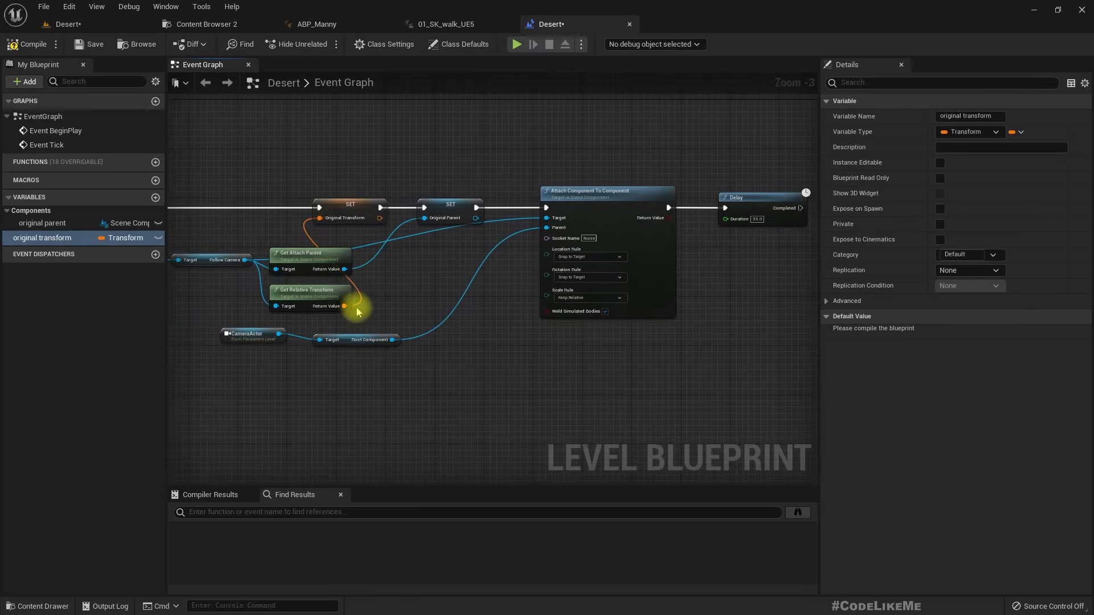
right_click_drag(337, 349, 438, 359)
left_click(314, 355)
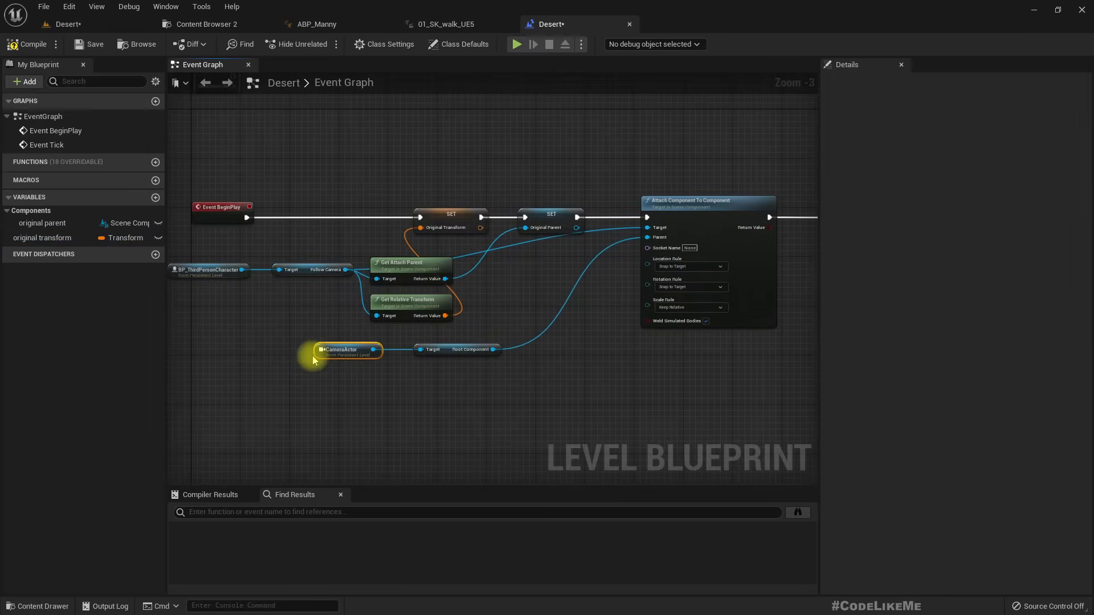
left_click_drag(312, 355, 312, 356)
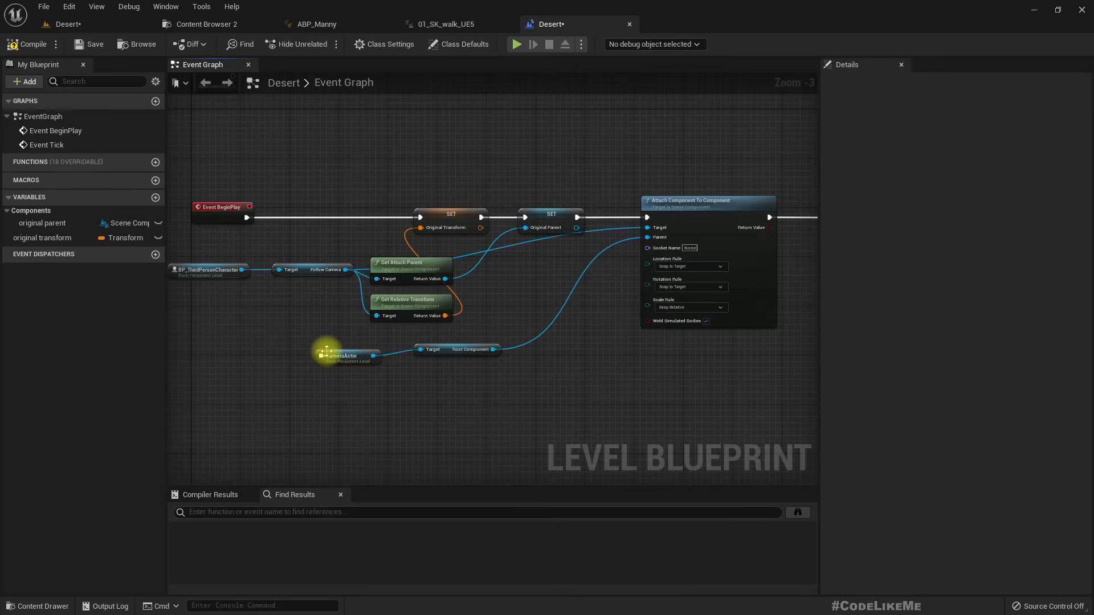
left_click_drag(376, 344, 560, 355)
key("q")
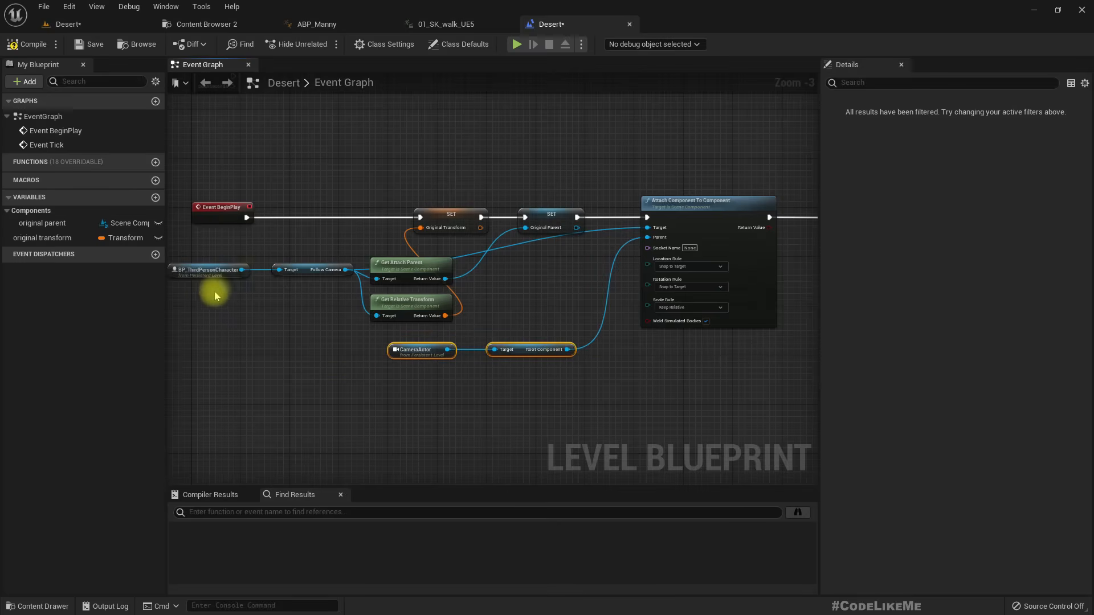
Step: Duplicate the BP_ThirdPersonCharacter, Follow Camera and Attach Component To Component nodes after the Delay and wire the Delay's Completed output to the copy
left_click_drag(279, 283, 302, 295)
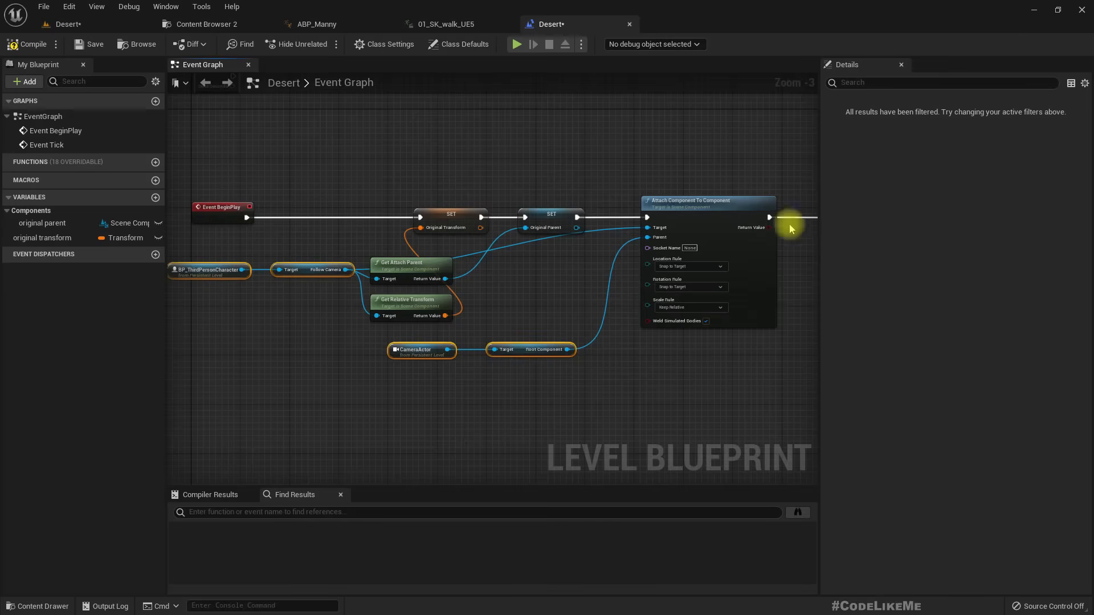
scroll(672, 379, "down", 3)
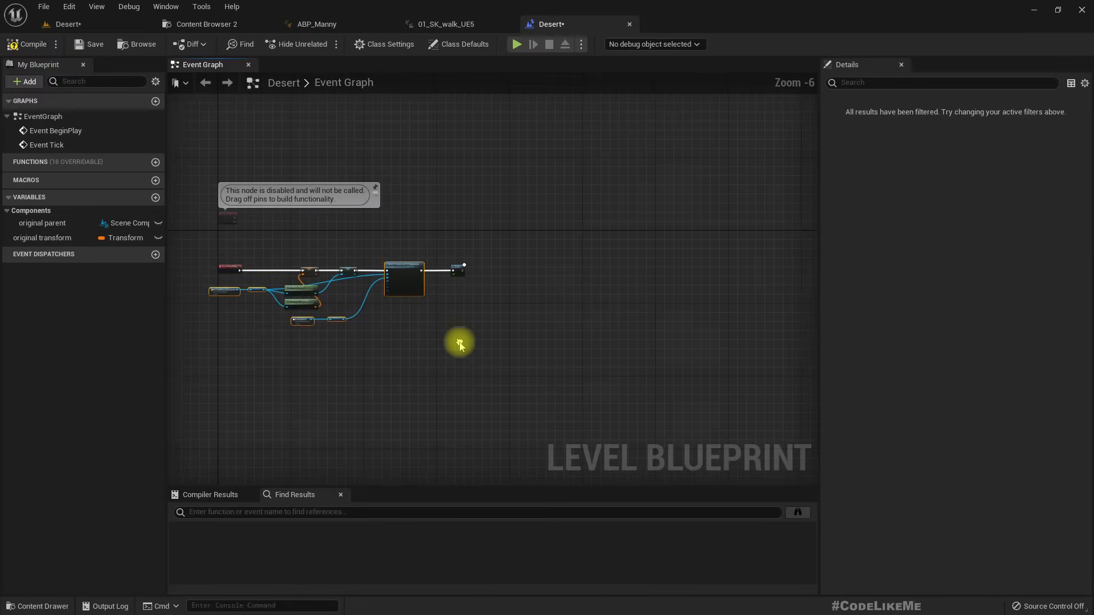
scroll(299, 325, "up", 3)
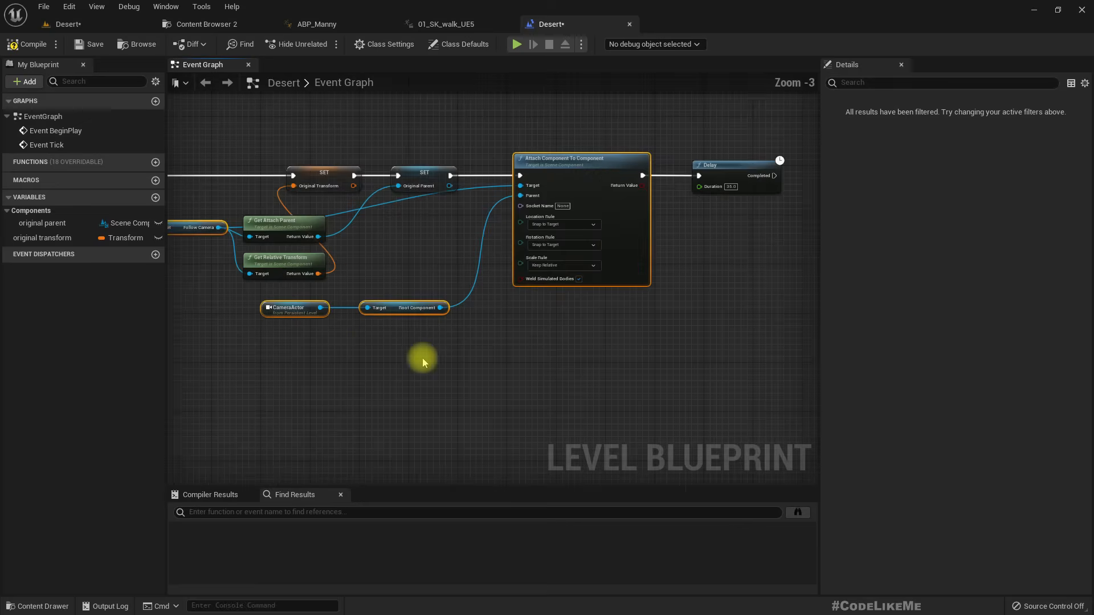
left_click(494, 436)
scroll(550, 397, "down", 2)
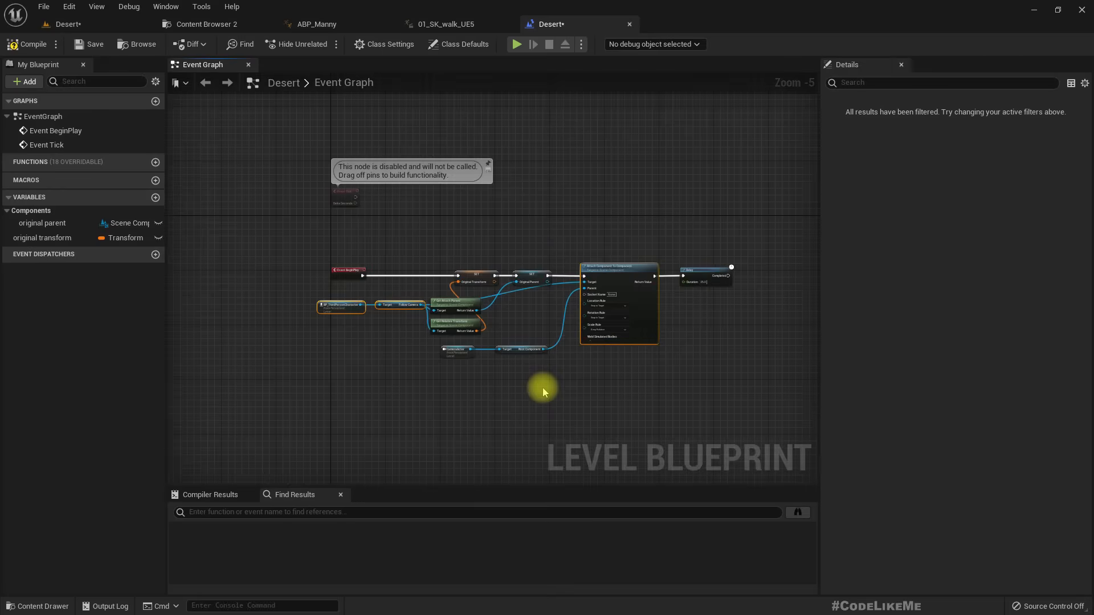
key("ctrl+v")
right_click_drag(562, 388, 268, 355)
left_click_drag(436, 343, 433, 244)
left_click(559, 315)
left_click_drag(681, 265, 578, 246)
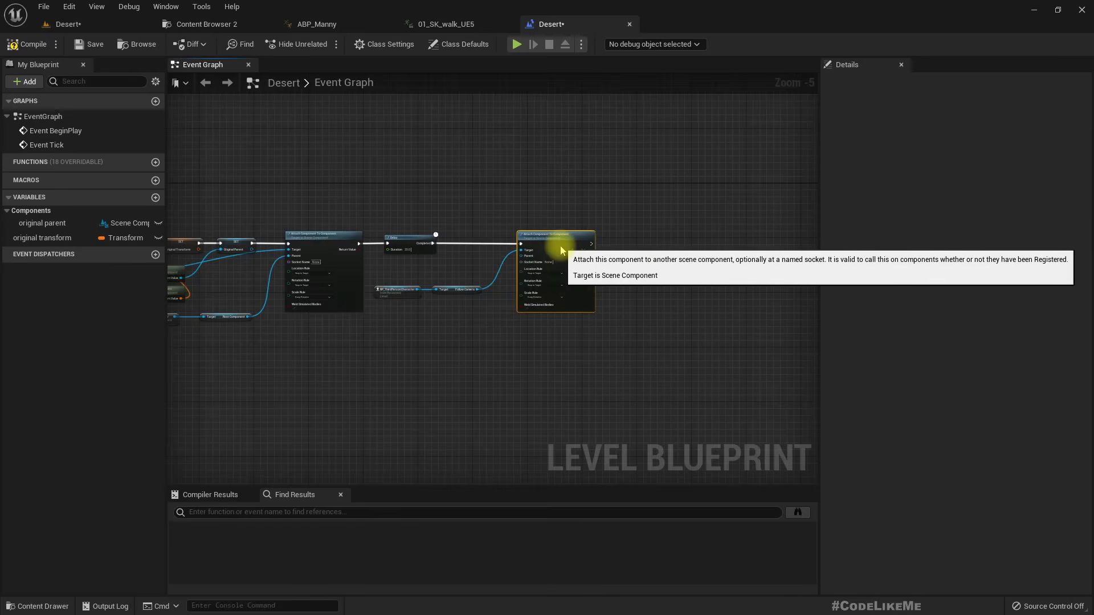
Step: Move the copied BP_ThirdPersonCharacter and Follow Camera nodes up to just beneath the Delay node
scroll(532, 276, "up", 6)
right_click_drag(336, 361, 438, 357)
left_click_drag(437, 357, 324, 308)
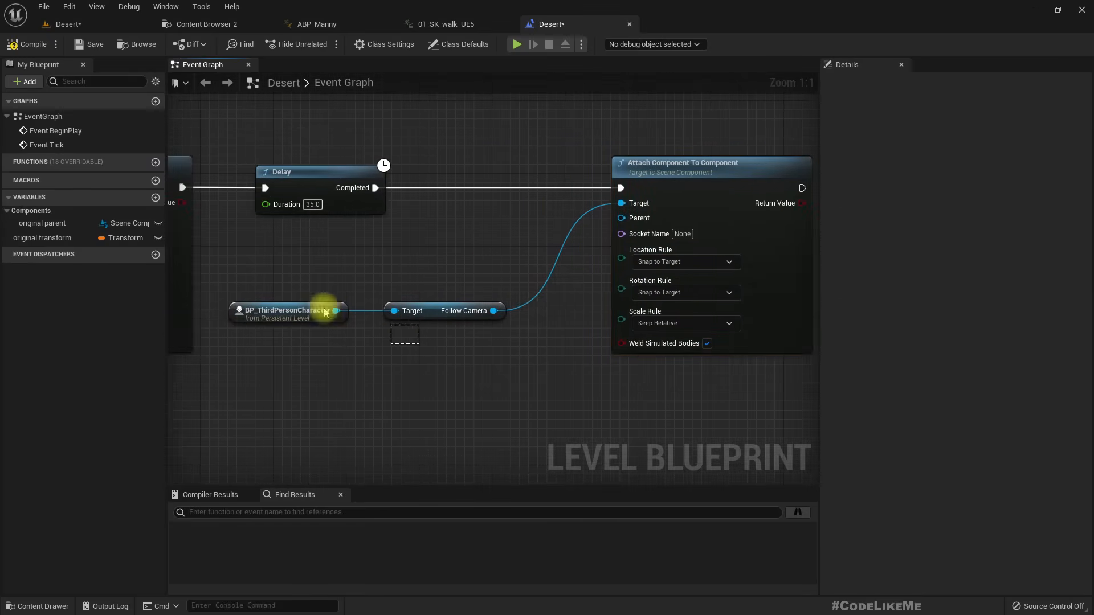
left_click_drag(428, 301, 458, 247)
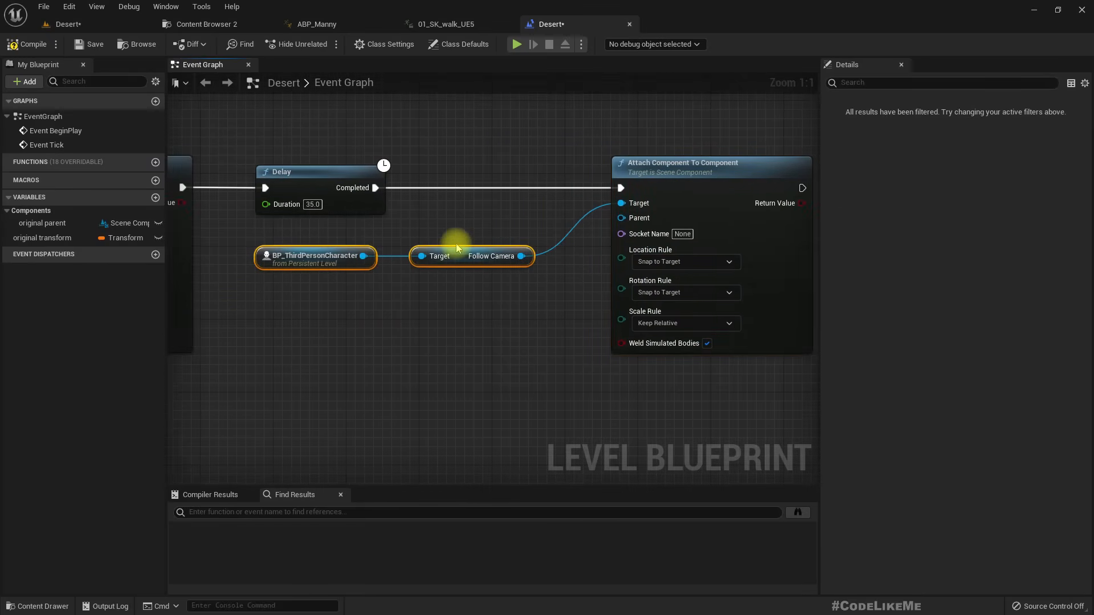
Step: Add an Original Parent getter below Follow Camera and connect it to the second Attach Component To Component's Parent input
left_click_drag(44, 223, 524, 359)
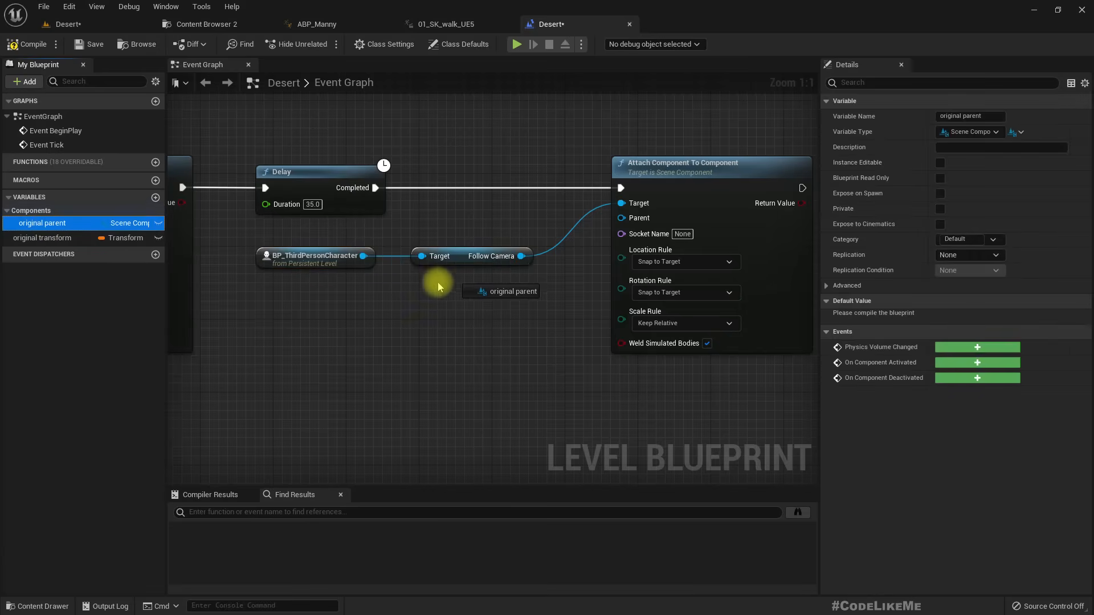
left_click_drag(438, 285, 622, 219)
left_click(492, 312)
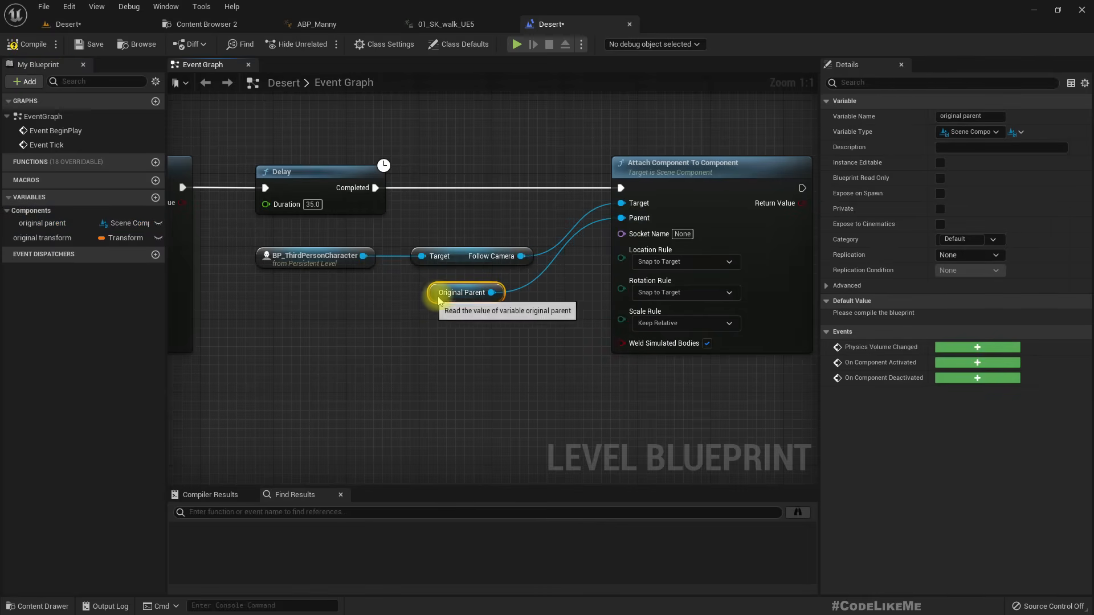
left_click_drag(431, 293, 456, 294)
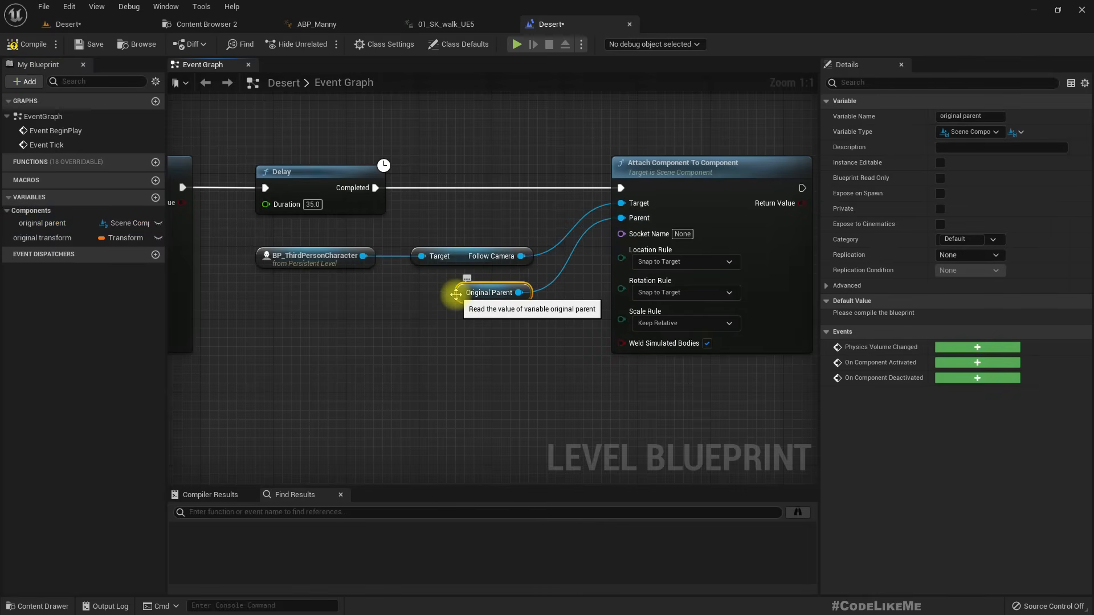
Step: Set the Location Rule and Rotation Rule of the second Attach Component To Component to Keep World
left_click(643, 261)
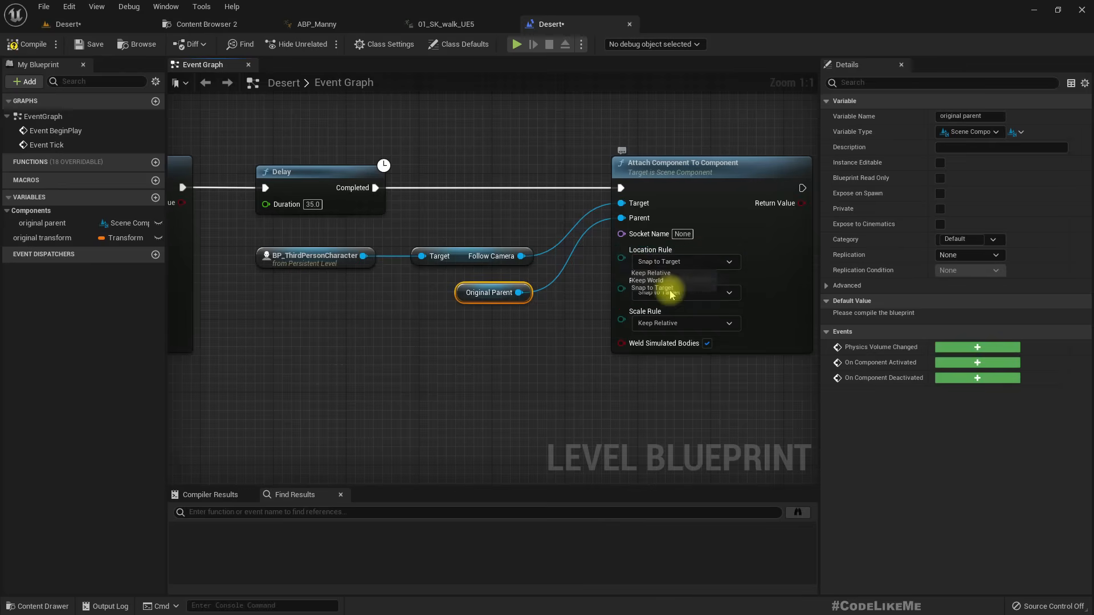
left_click(643, 281)
left_click(655, 292)
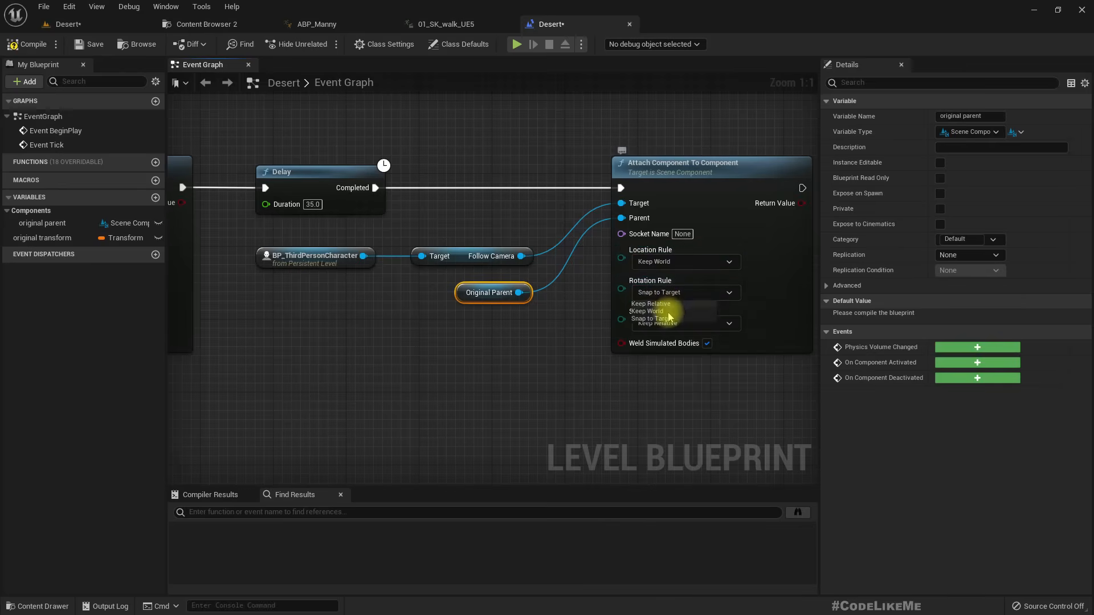
left_click(646, 311)
Step: Add a Move Component To node for Follow Camera and run its Move input after the second Attach Component To Component
right_click_drag(481, 415, 437, 399)
right_click_drag(502, 398, 371, 398)
scroll(381, 378, "down", 3)
scroll(393, 308, "up", 1)
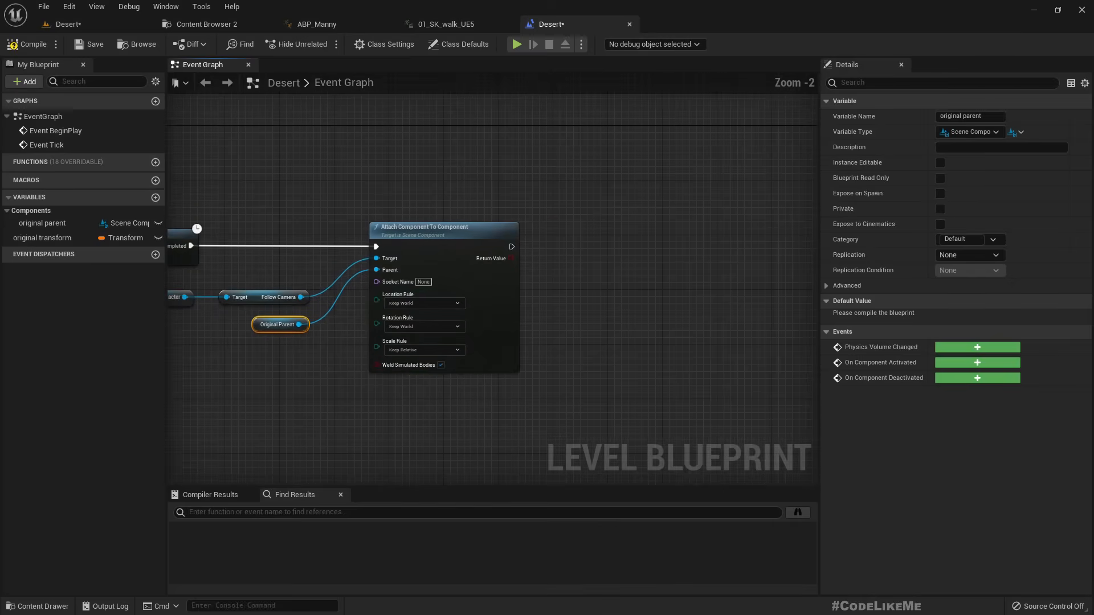
right_click_drag(313, 339, 367, 309)
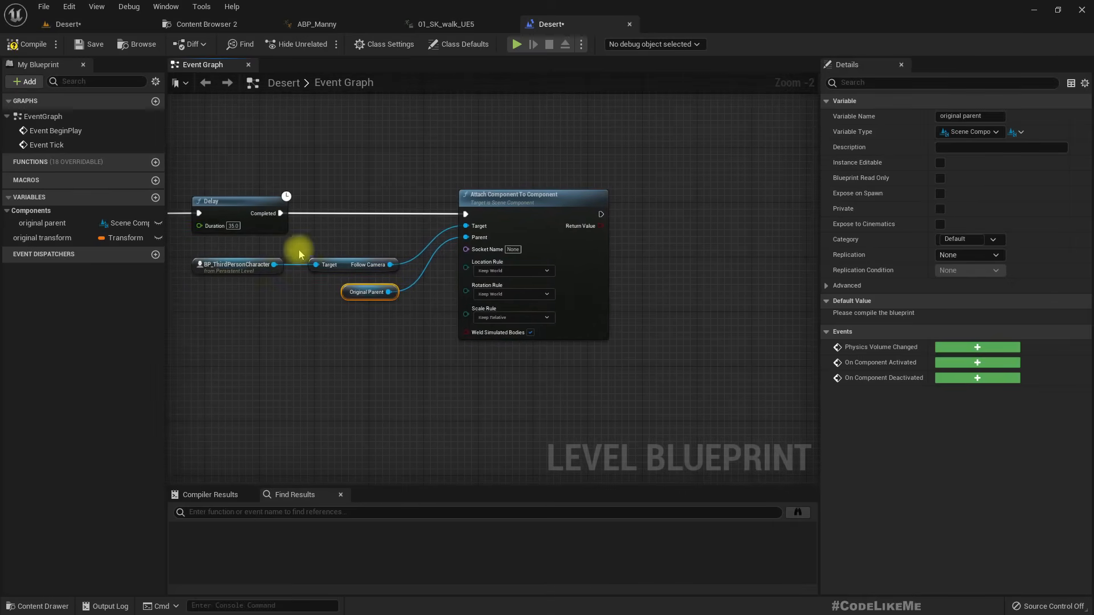
left_click_drag(391, 265, 676, 266)
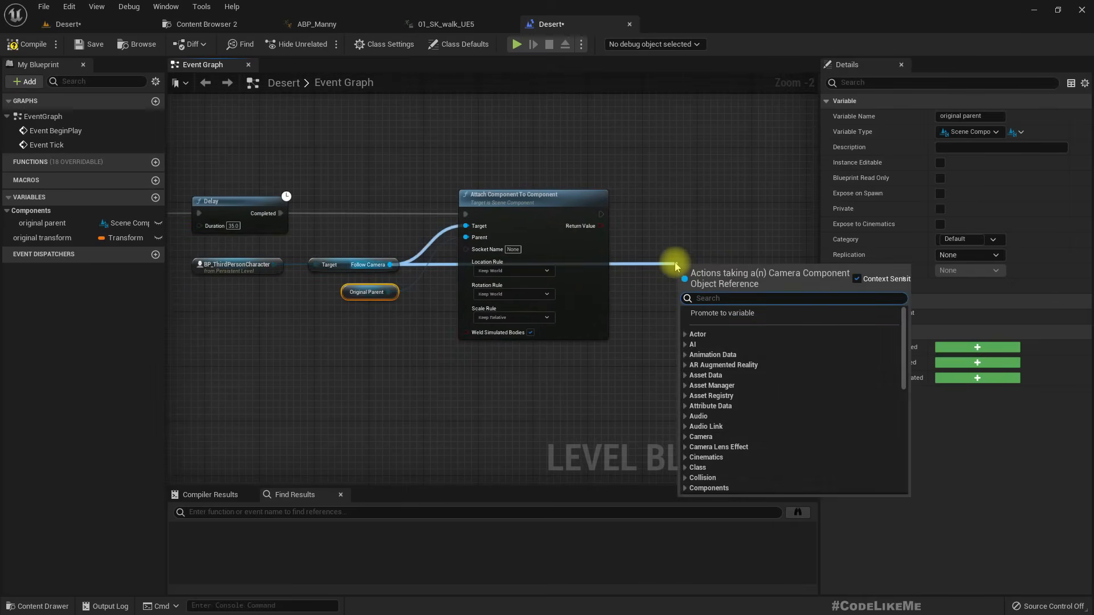
type("movecomop")
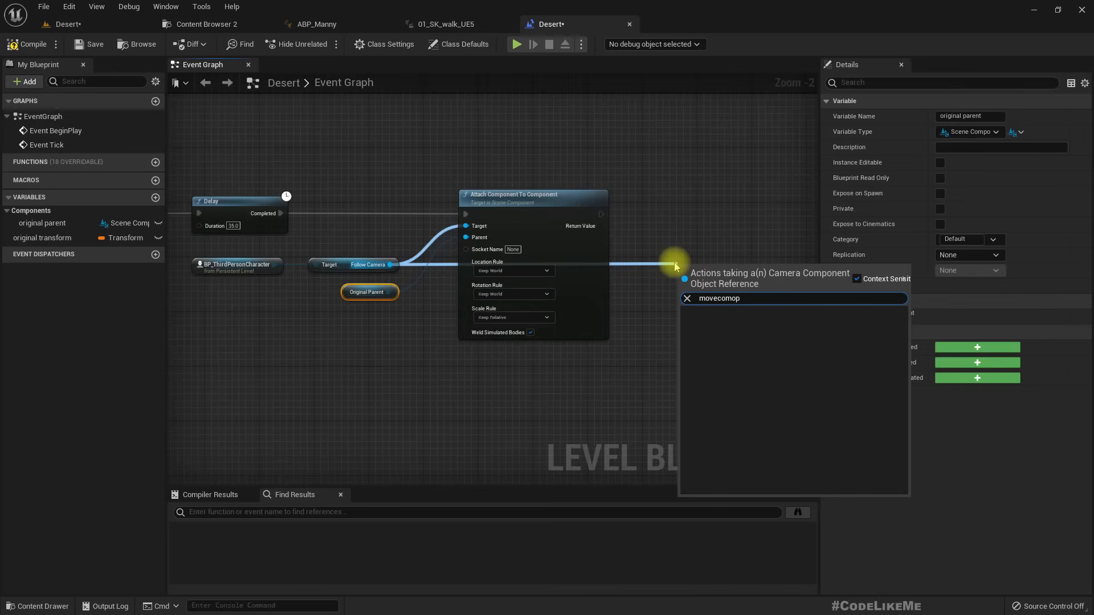
key("BackSpace")
key("Return")
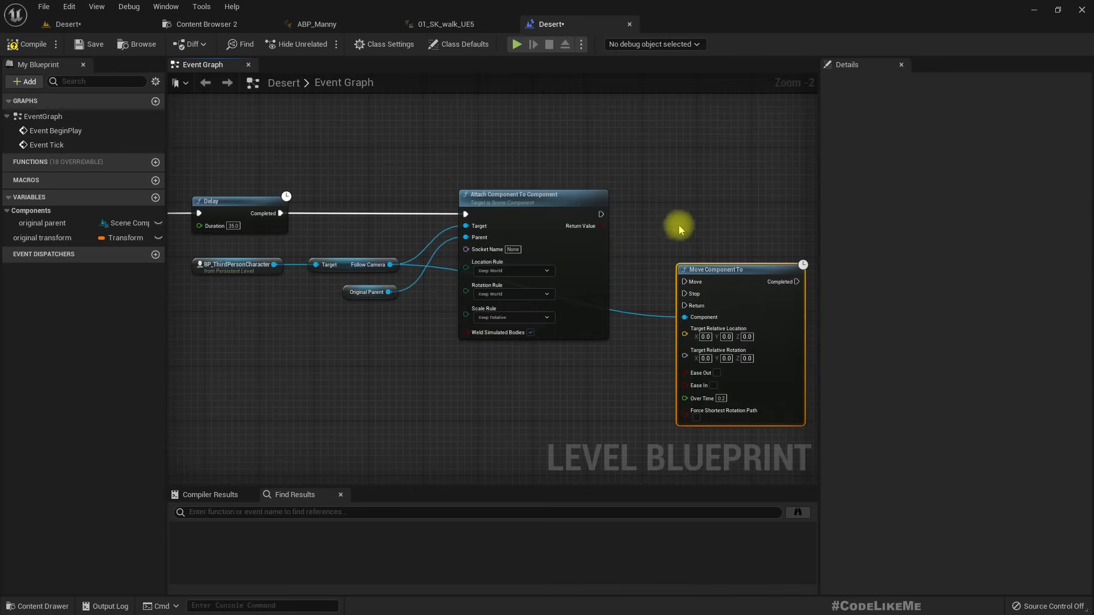
left_click_drag(601, 214, 727, 215)
scroll(684, 276, "up", 2)
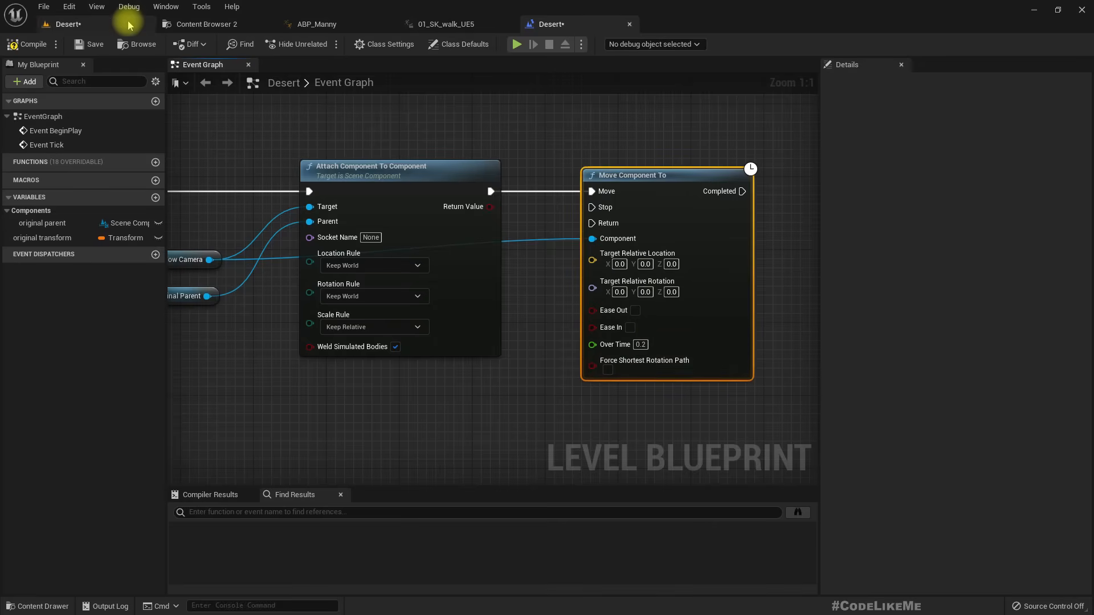
Step: Inspect the relative transform of BP_ThirdPersonCharacter's FollowCamera component in the level editor
left_click(203, 26)
left_click(83, 30)
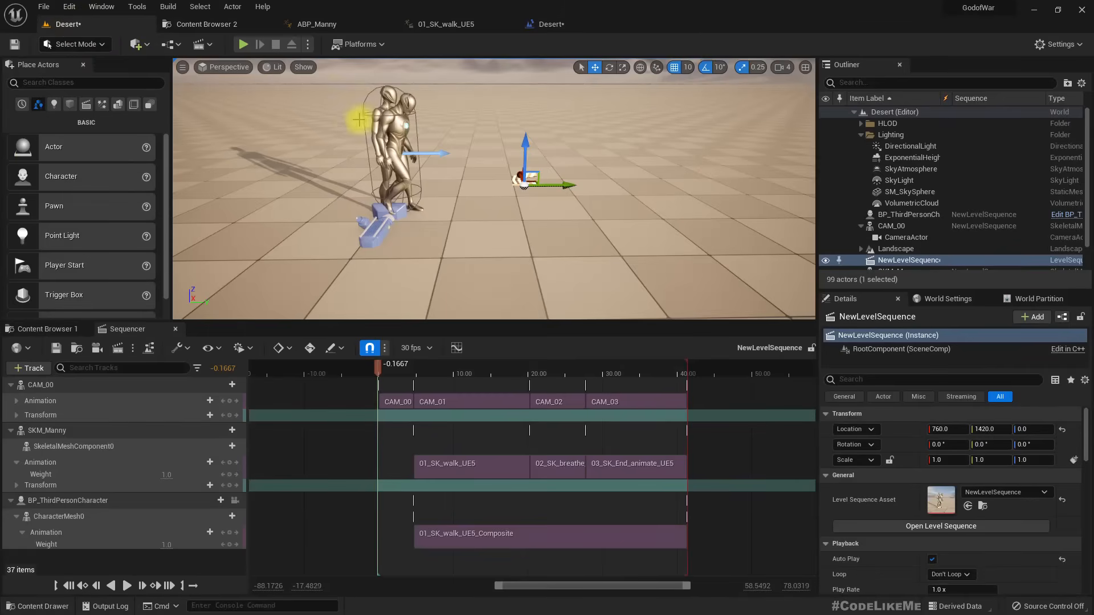
left_click(966, 215)
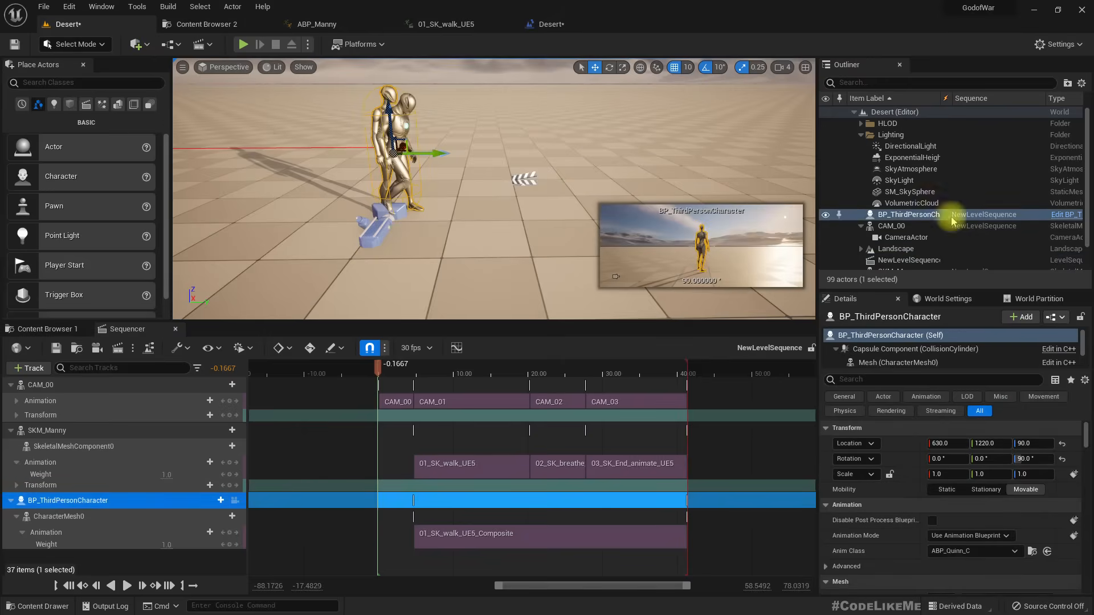
scroll(873, 367, "down", 1)
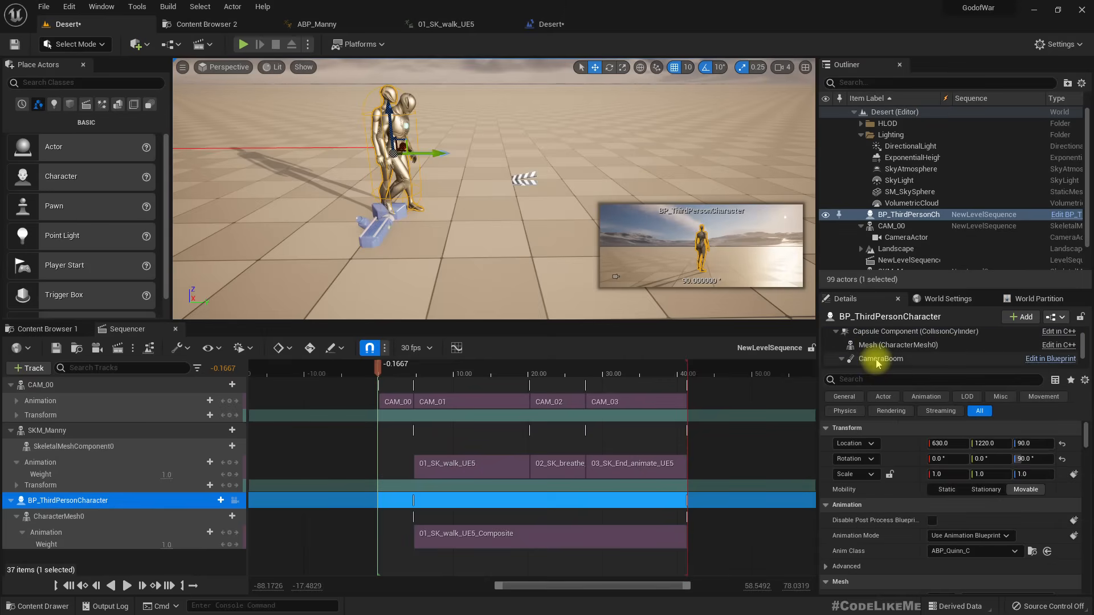
scroll(873, 359, "down", 2)
left_click(887, 354)
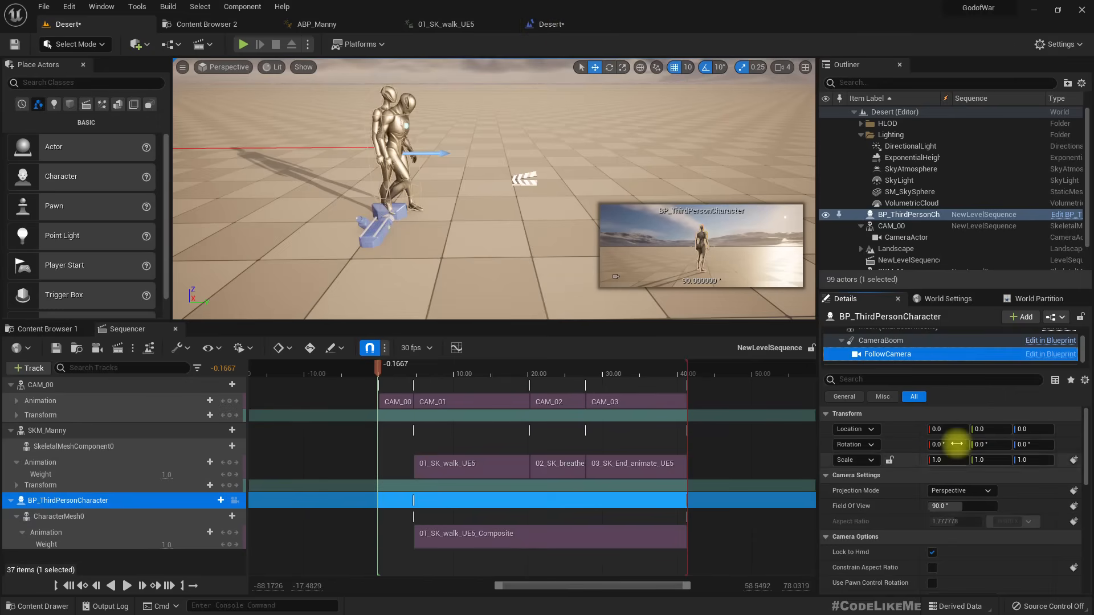
Step: In the Level Blueprint, add a split Original Transform getter and wire its location and rotation to Move Component To's relative targets
left_click(544, 24)
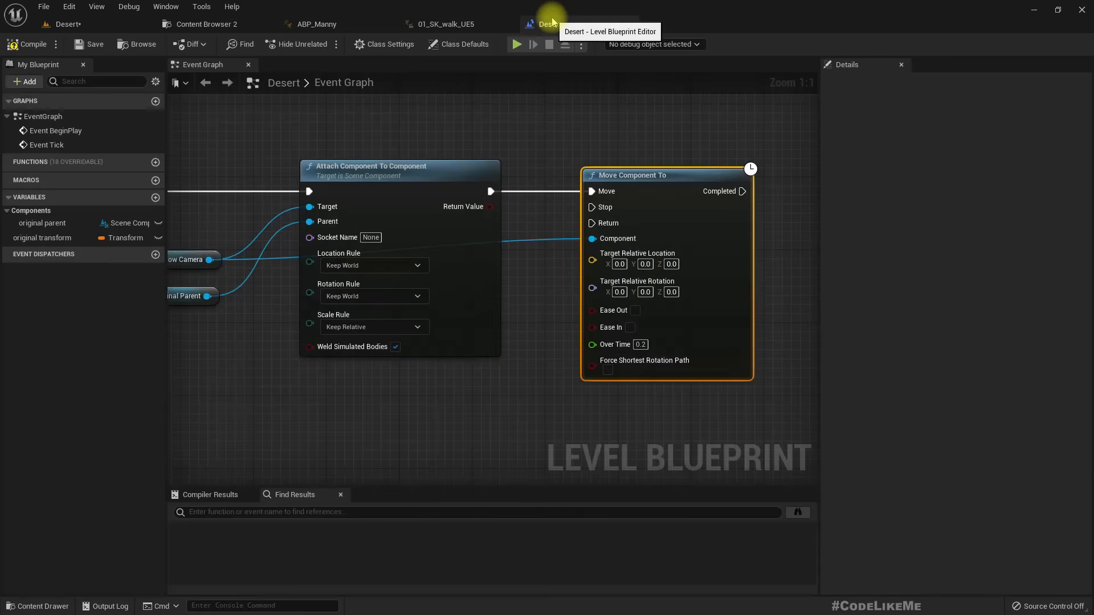
right_click_drag(503, 334, 552, 313)
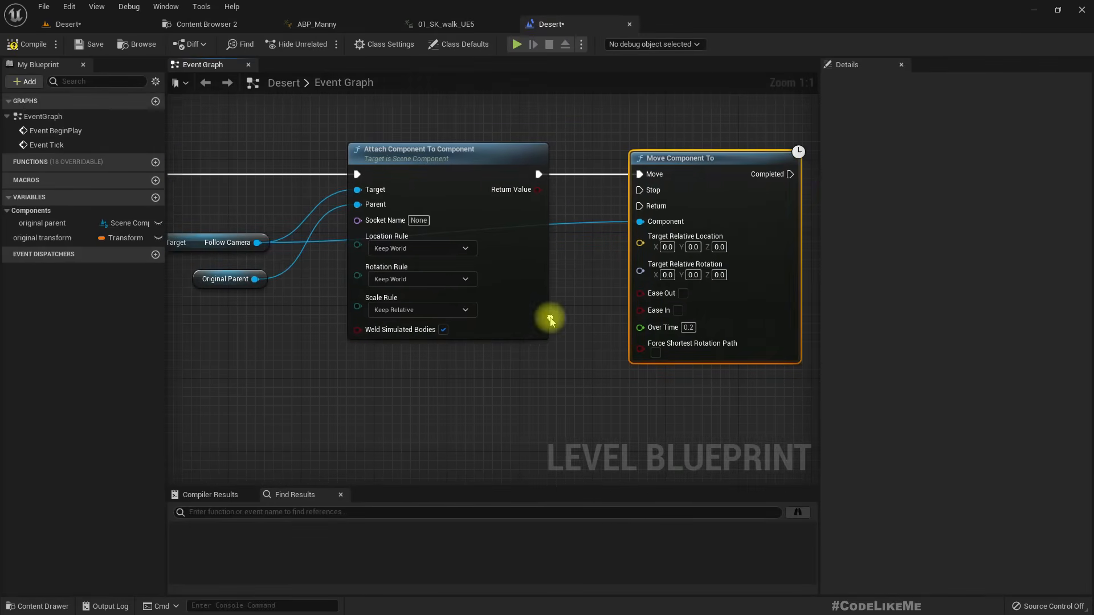
left_click(30, 239)
left_click_drag(30, 239, 463, 392)
left_click(507, 412)
right_click(539, 397)
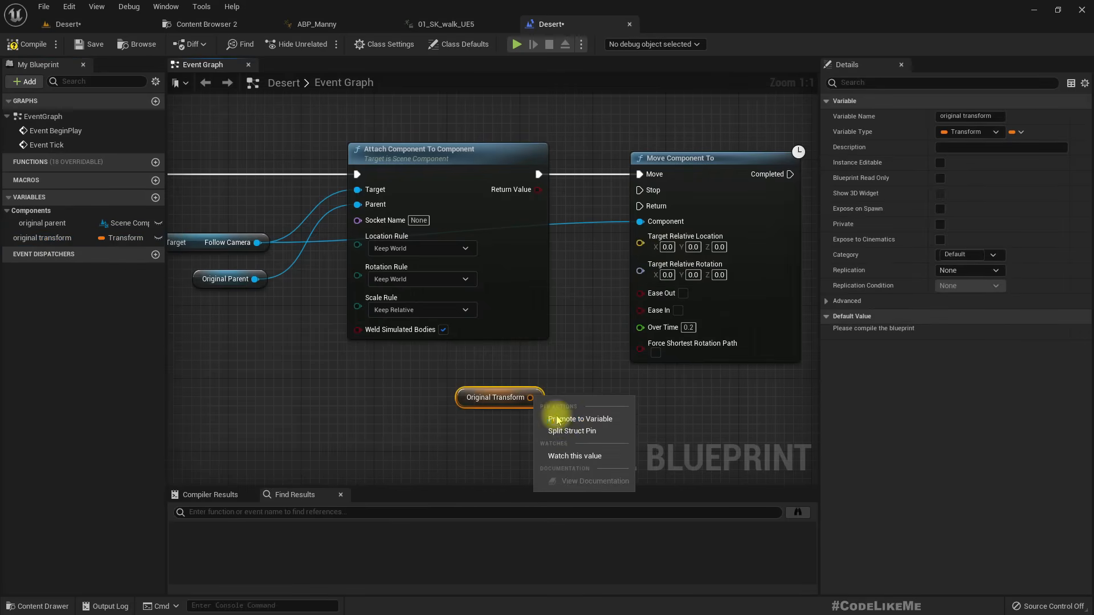
left_click(576, 435)
left_click_drag(557, 398, 640, 242)
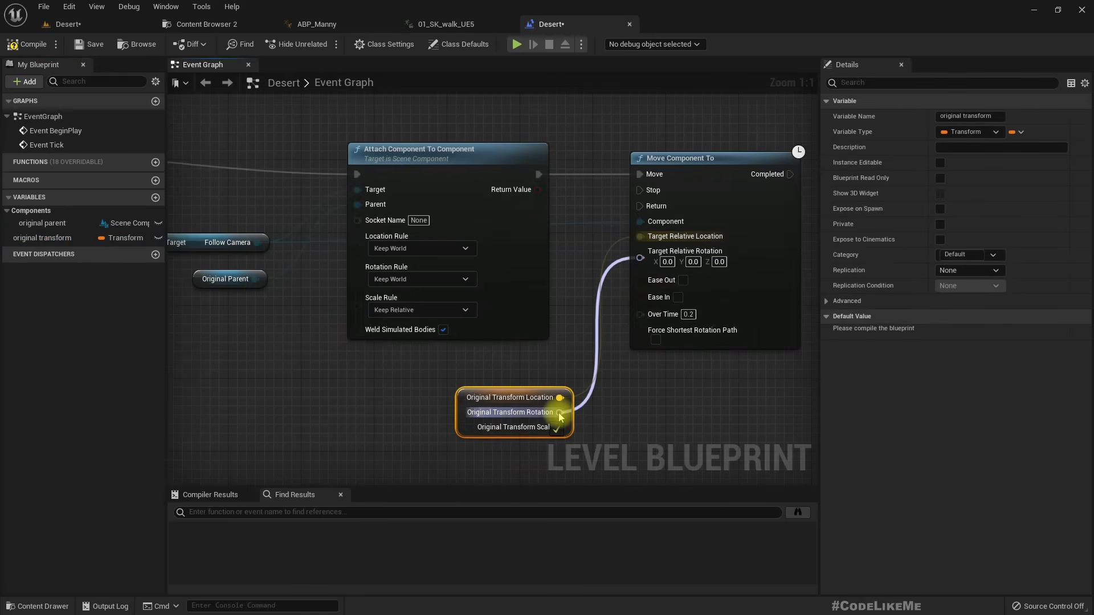
left_click_drag(561, 412, 640, 251)
Step: Set Move Component To's Over Time to 0.7 and compile the Level Blueprint
left_click(687, 303)
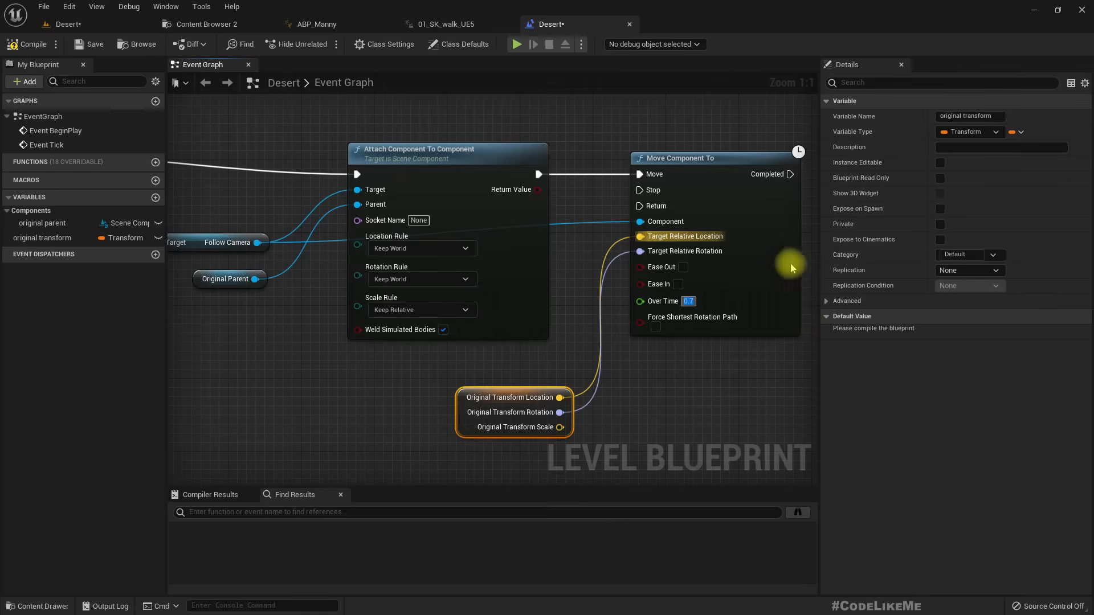
right_click_drag(691, 397, 738, 376)
right_click_drag(349, 351, 394, 364)
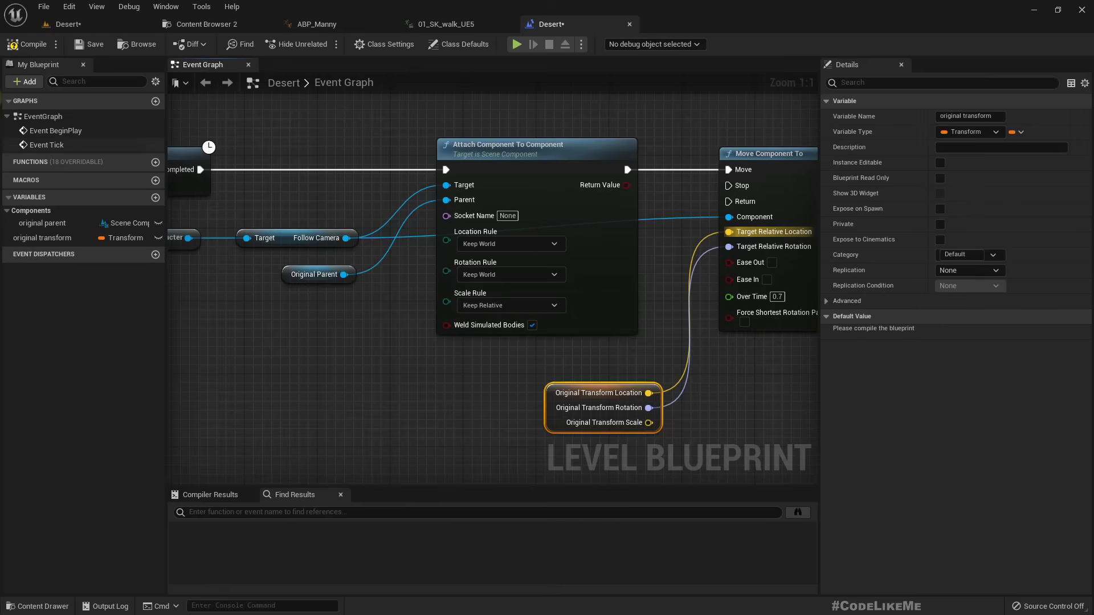
left_click(30, 48)
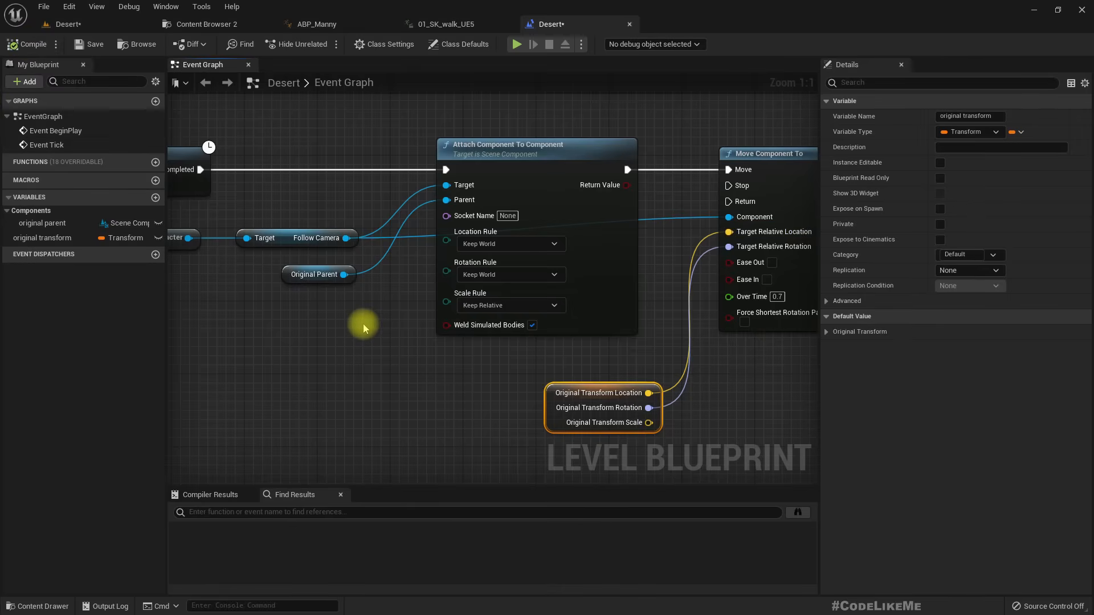
Step: Play the level in a full-screen viewport to test the camera transition, and return to the Level Blueprint
right_click_drag(358, 317, 697, 328)
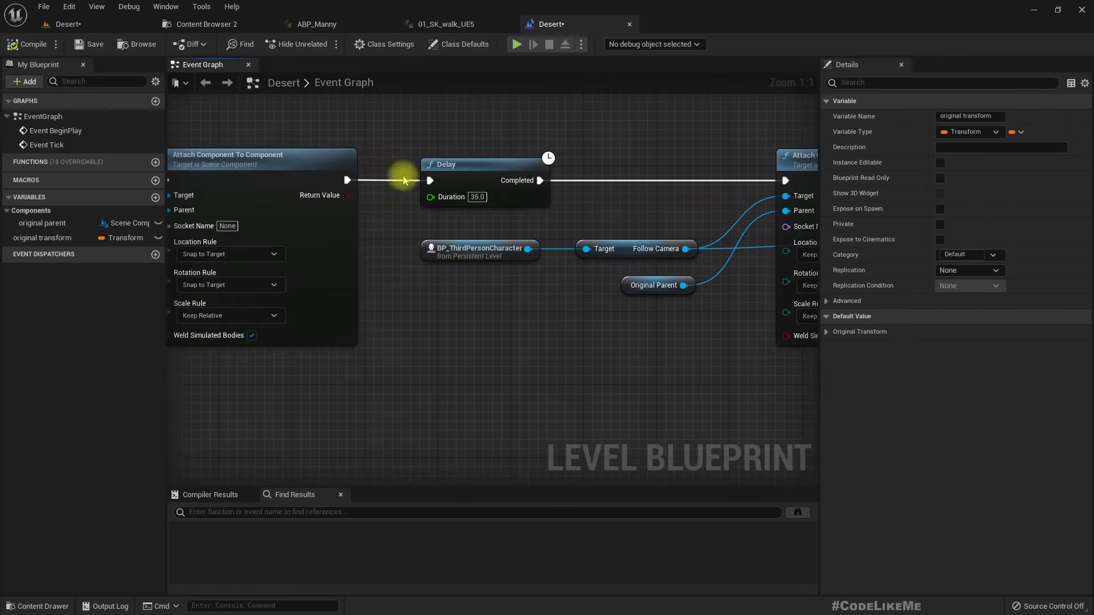
left_click(62, 24)
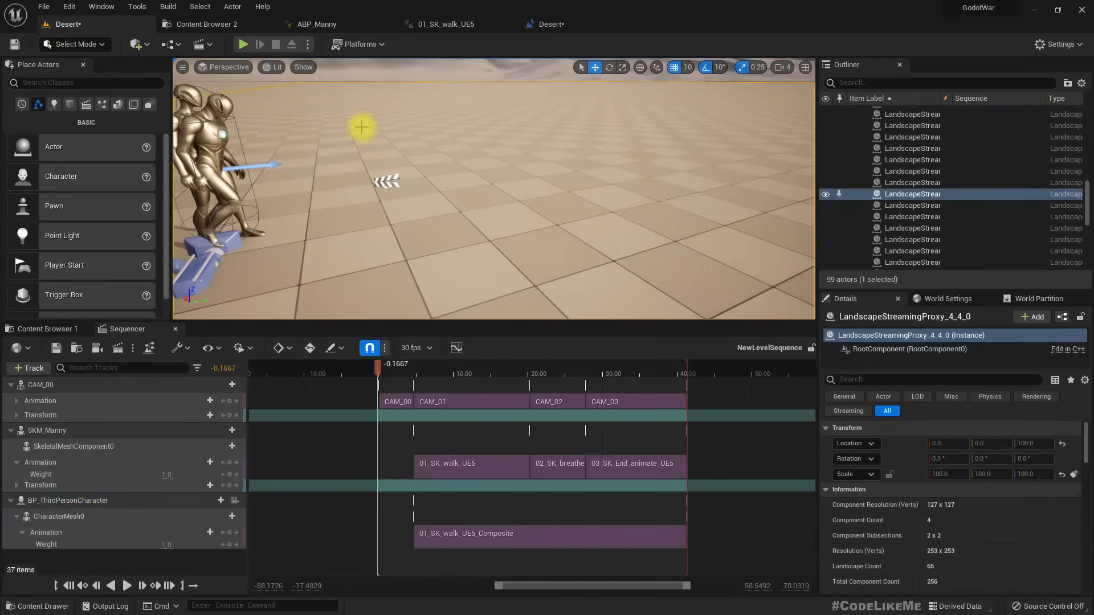
key("F11")
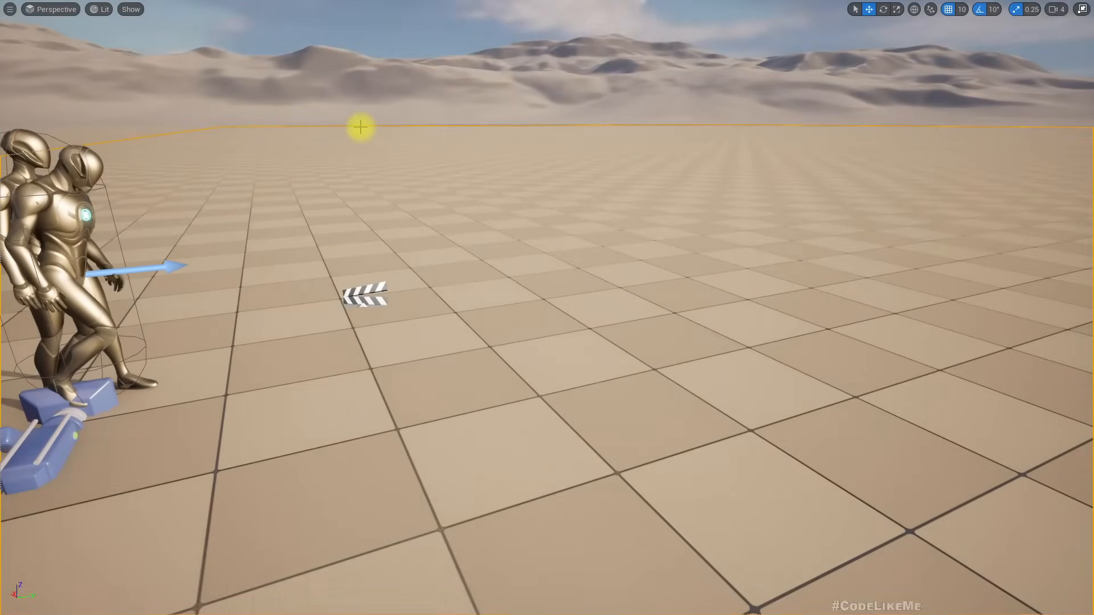
key("alt+p")
left_click(401, 111)
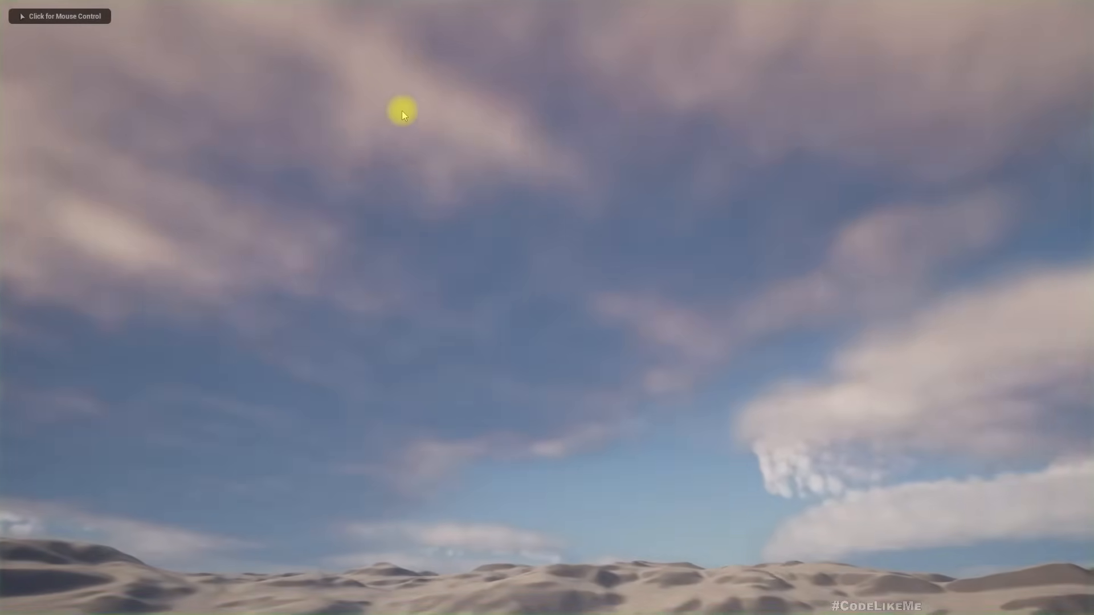
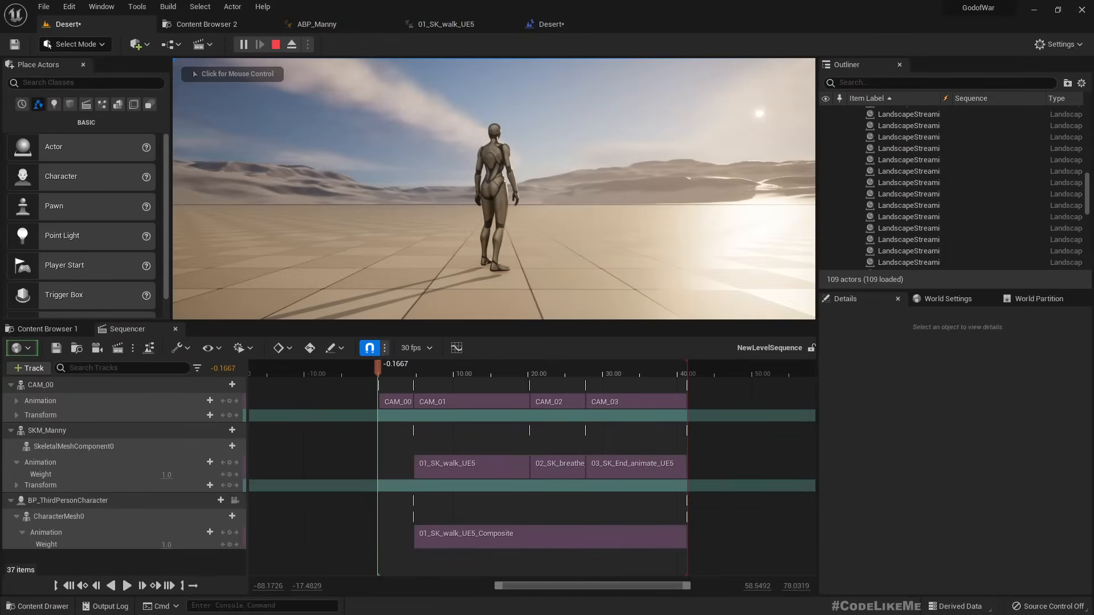
left_click(551, 24)
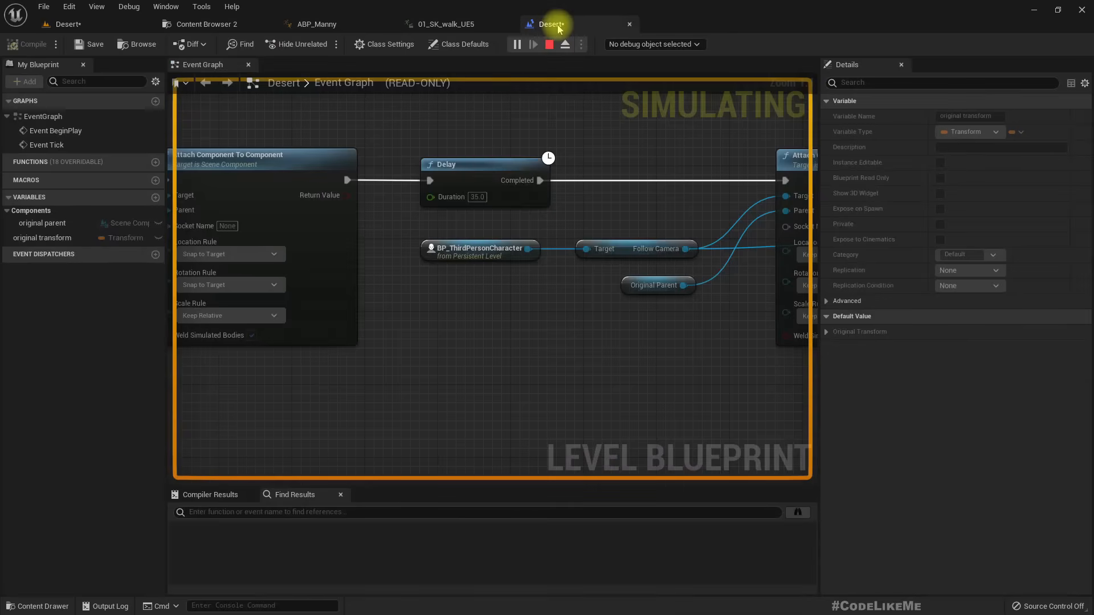
Step: End the simulation and set the Level Blueprint's Delay duration to 34.0 seconds
right_click_drag(578, 419, 192, 375)
scroll(349, 384, "down", 2)
key("Escape")
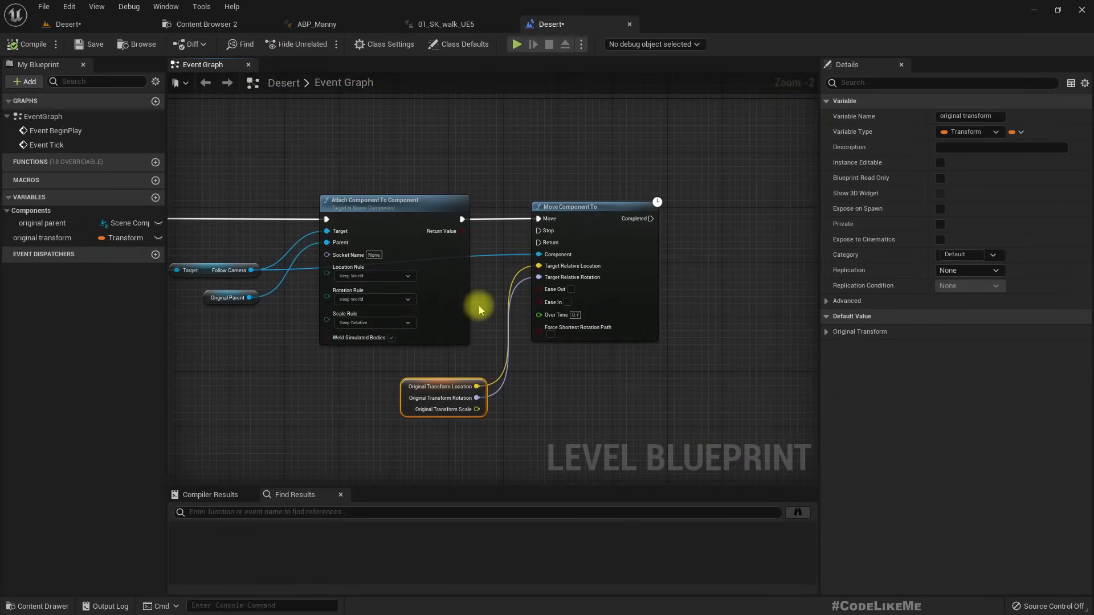
scroll(482, 308, "up", 2)
right_click_drag(395, 351, 464, 215)
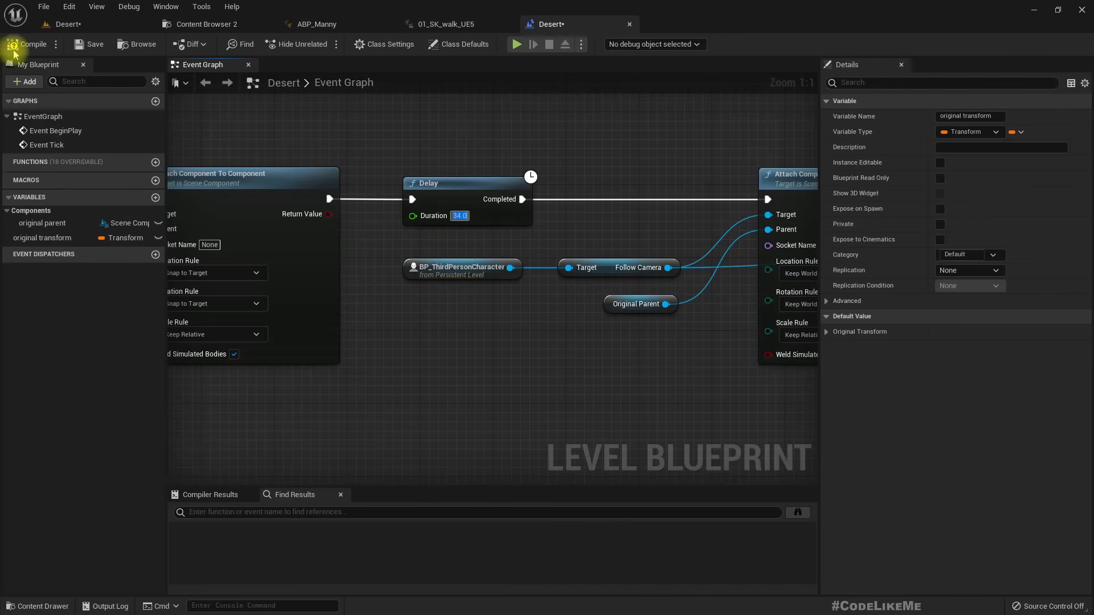
Step: Play the level in a full-screen viewport to test the camera transition with the new delay, and stop the session
left_click(67, 24)
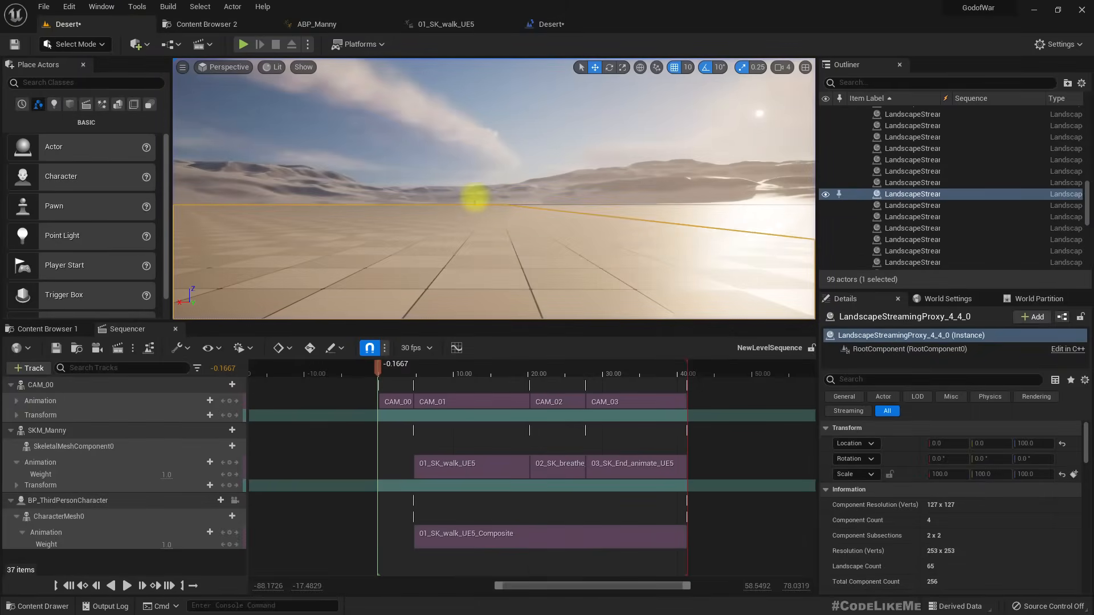
key("F11")
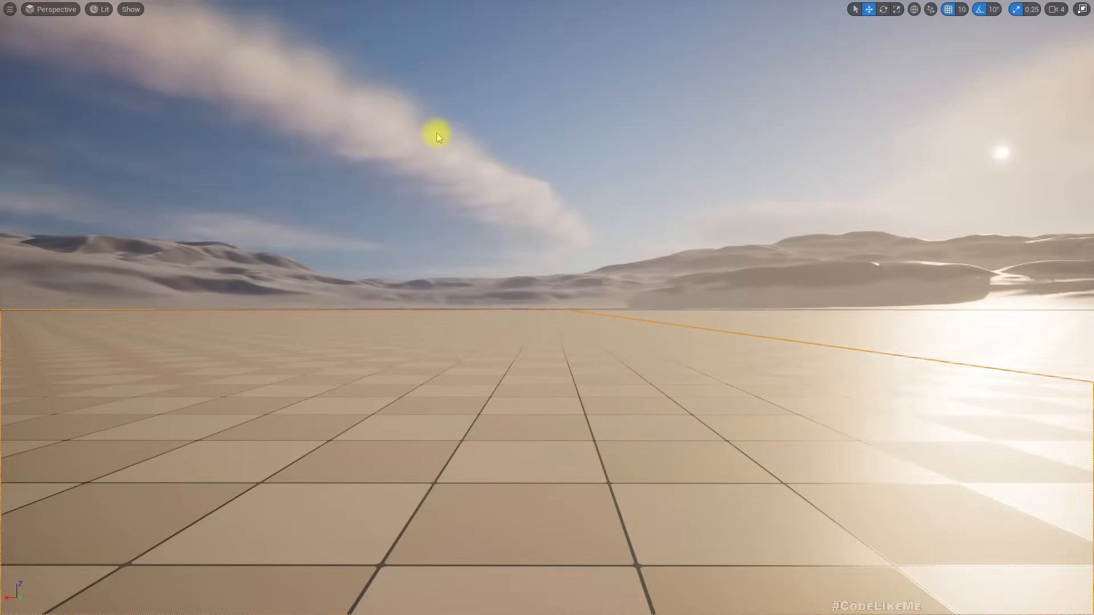
key("alt+p")
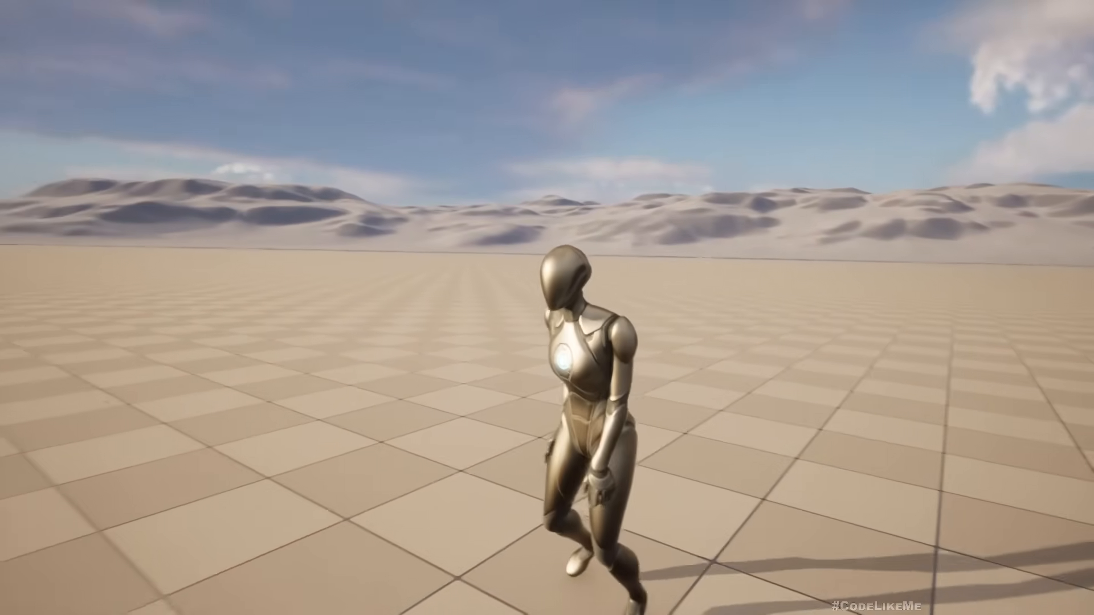
key("a")
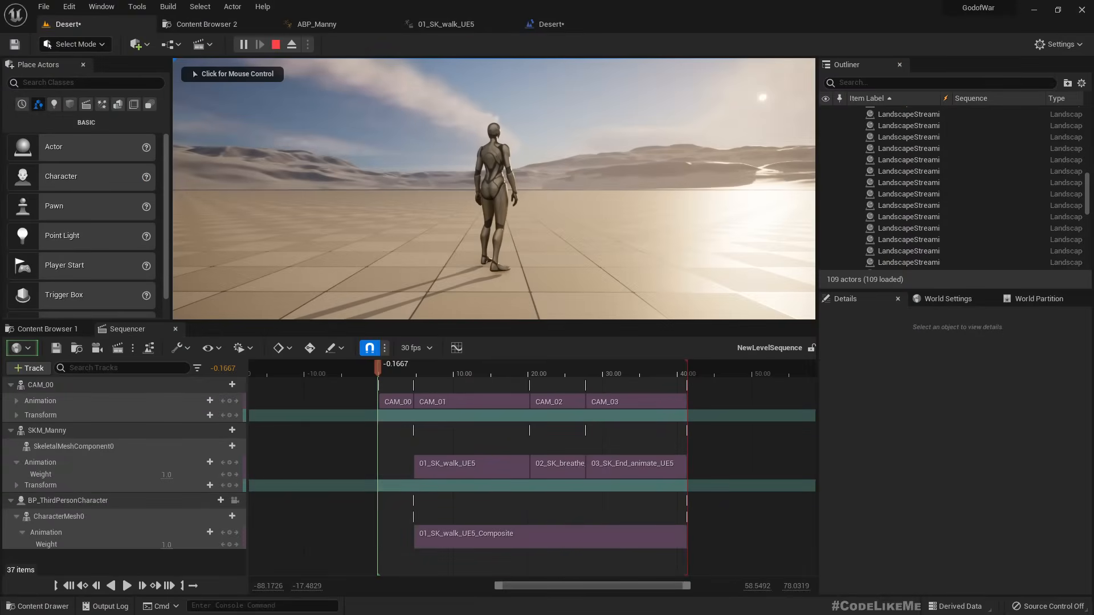
key("Escape")
Step: Replay the level full-screen to recheck the handover from cinematic to gameplay, and restore the normal editor layout
left_click(541, 202)
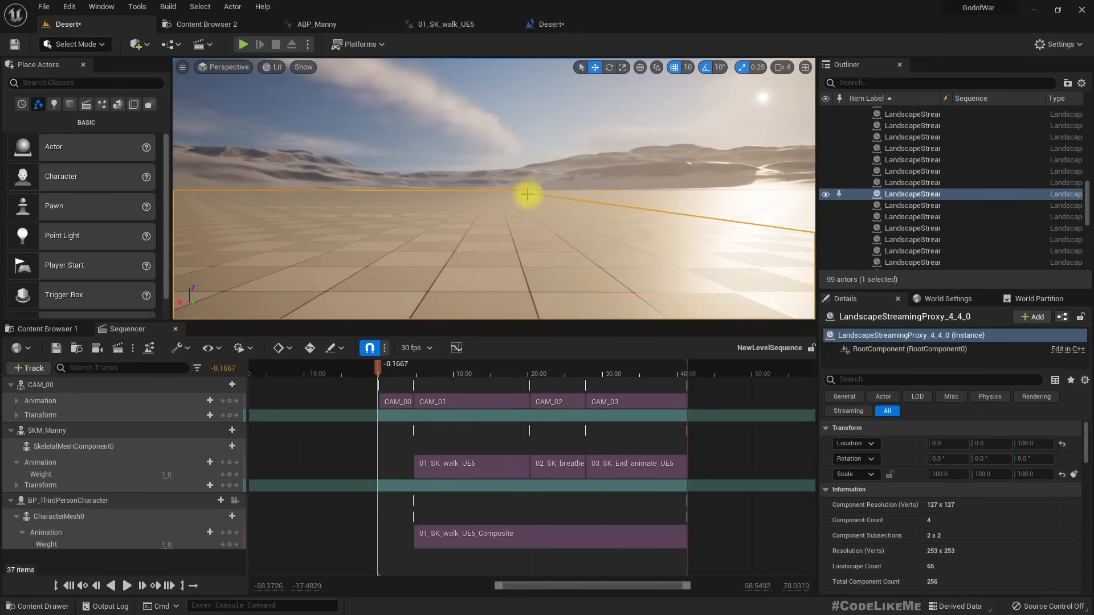
key("alt+p")
left_click(477, 195)
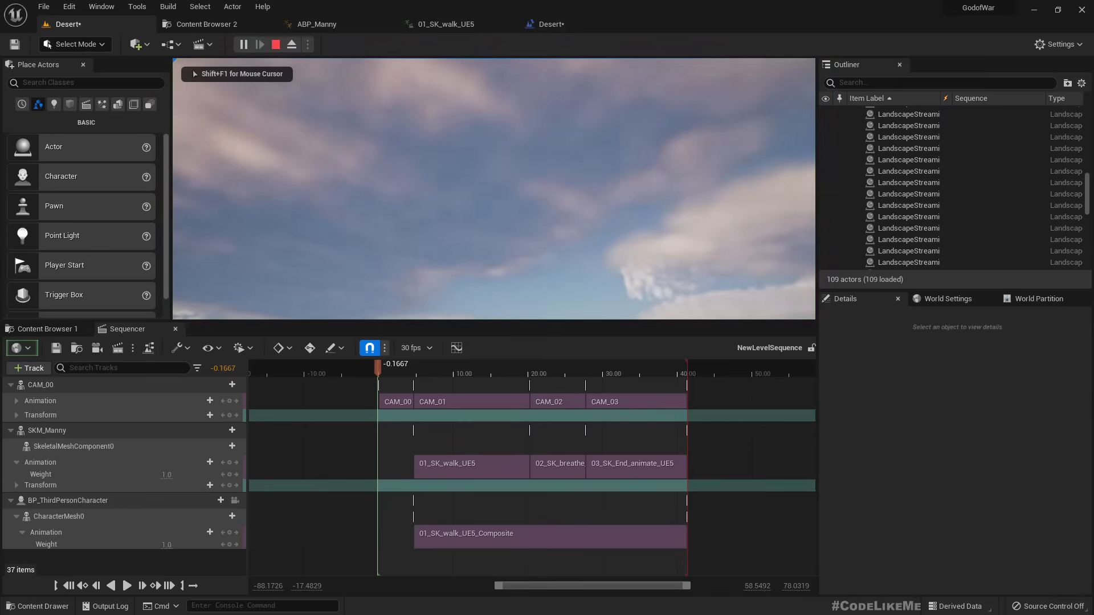
key("F11")
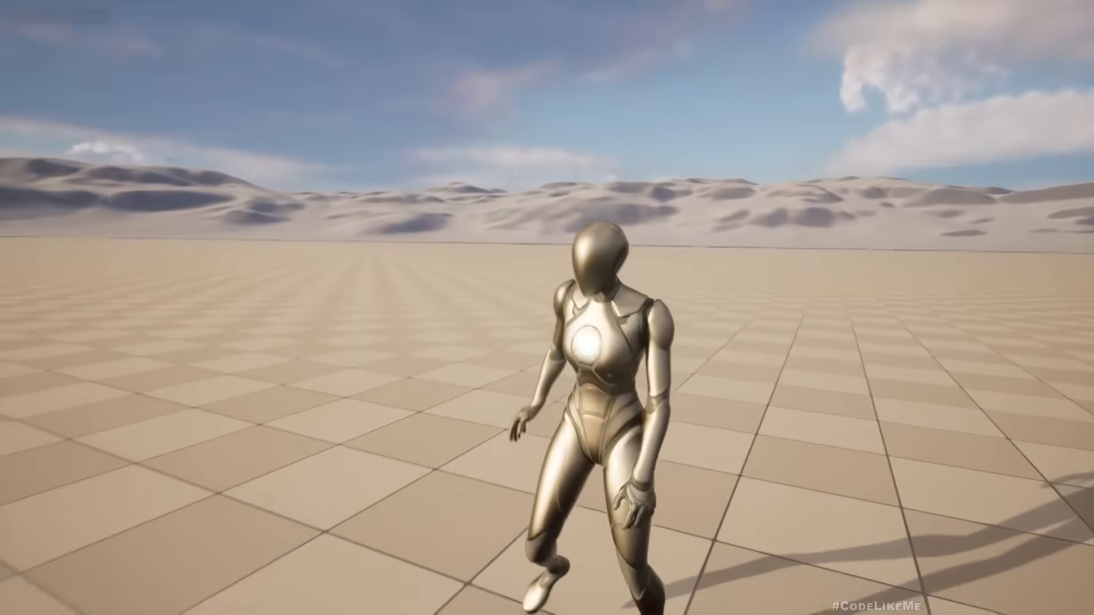
key("a")
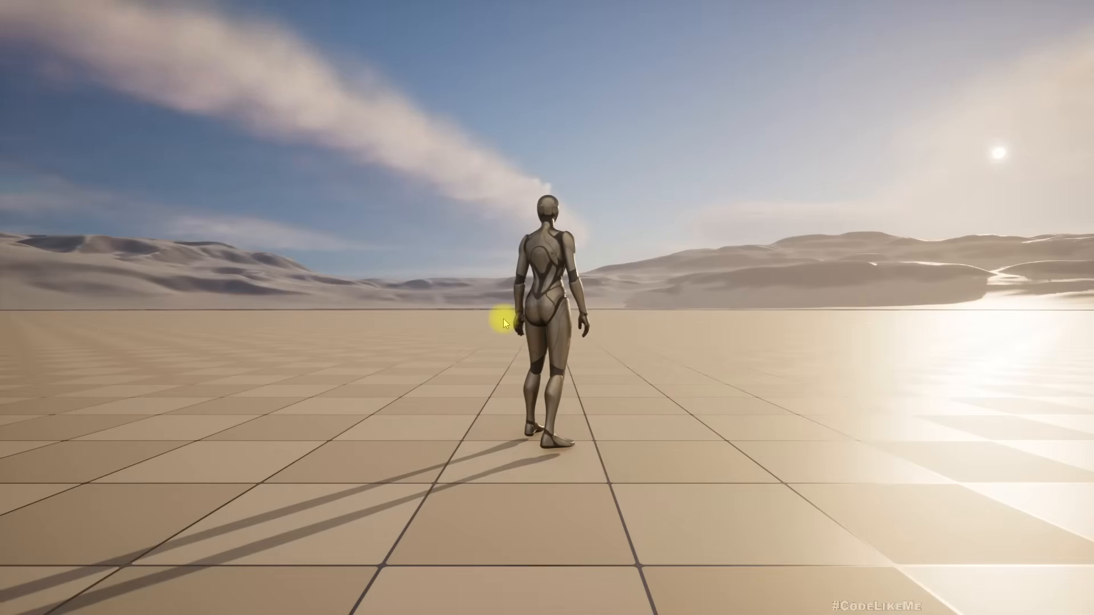
key("Escape")
right_click_drag(501, 316, 503, 313)
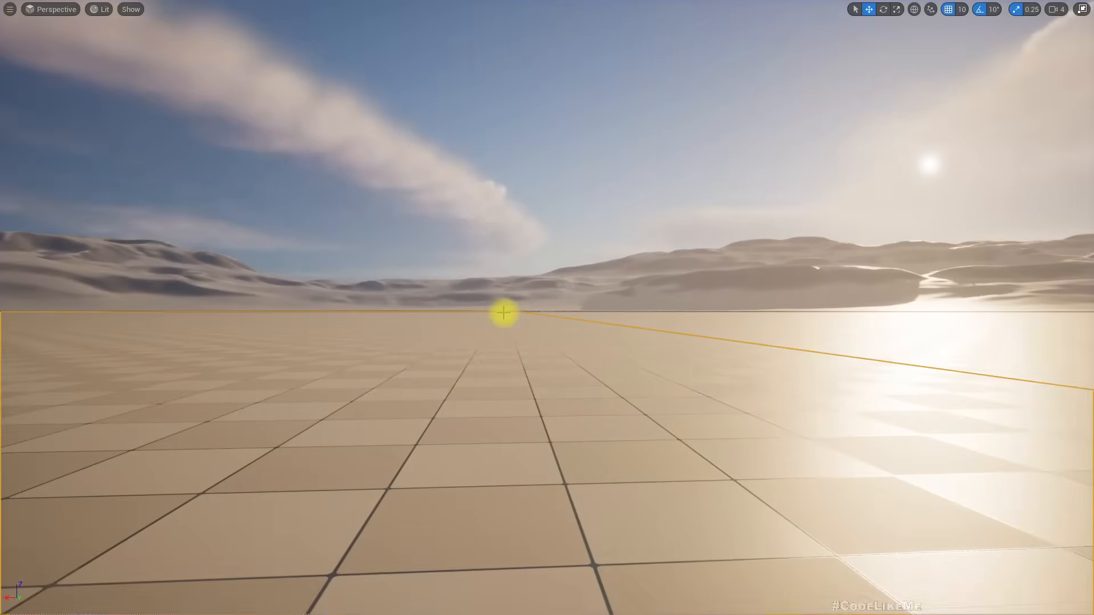
key("F11")
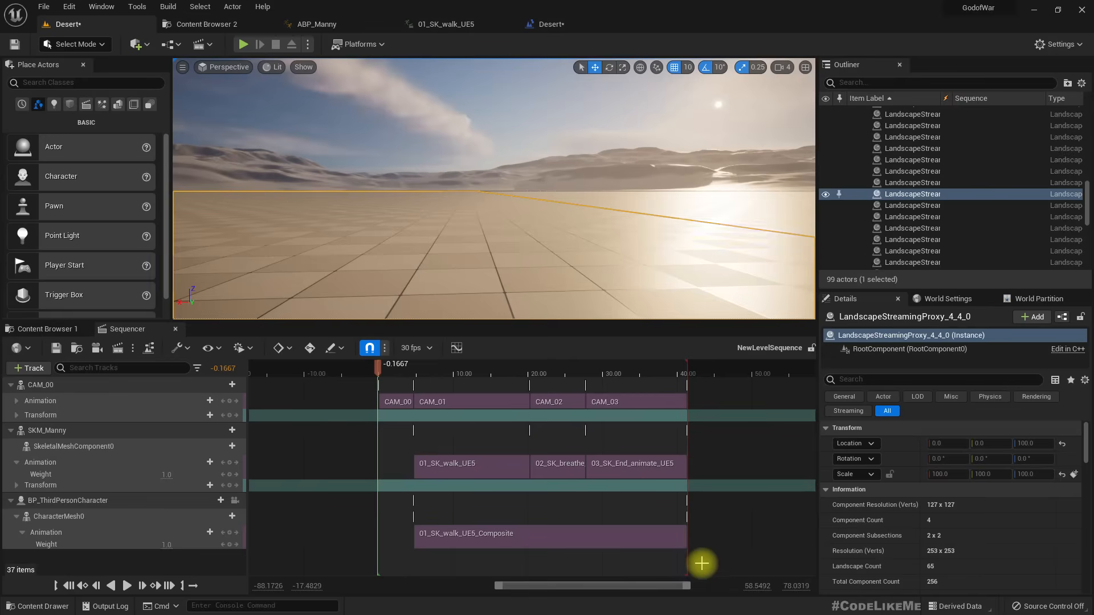
Step: Place the Sequencer playhead at 39.8333 and key the BP_ThirdPersonCharacter animation Weight at 1.0
scroll(701, 563, "up", 2, "ctrl")
left_click_drag(638, 587, 706, 586)
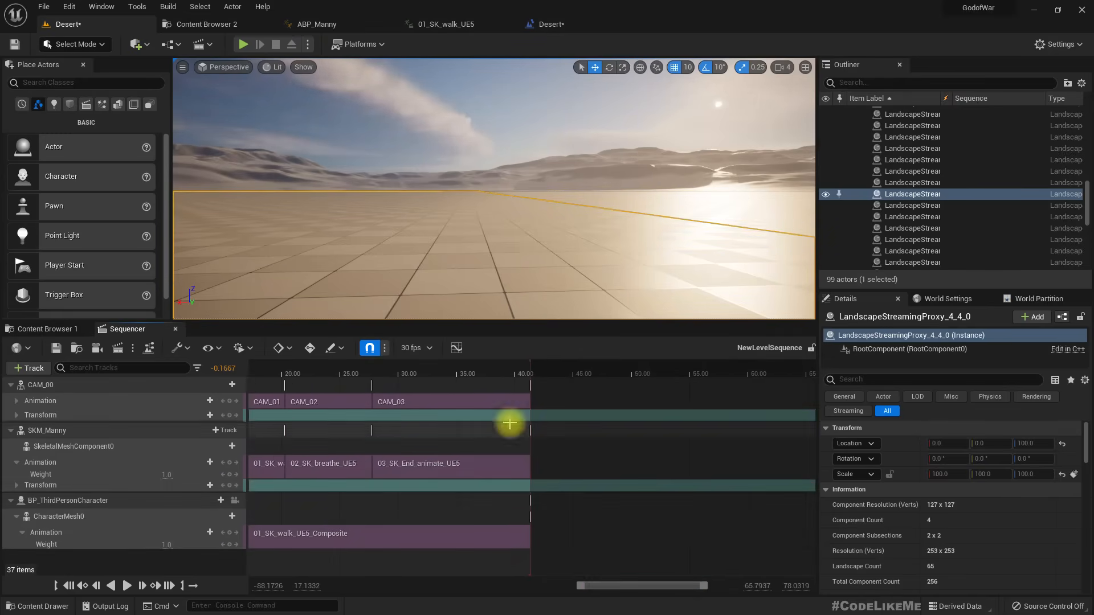
left_click_drag(447, 371, 509, 368)
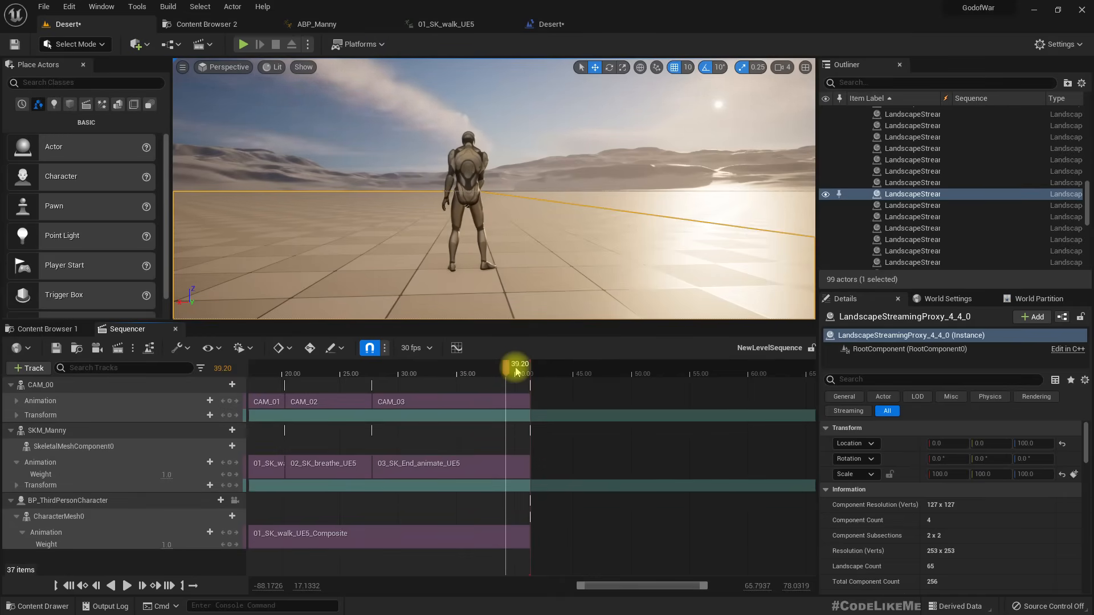
left_click(516, 372)
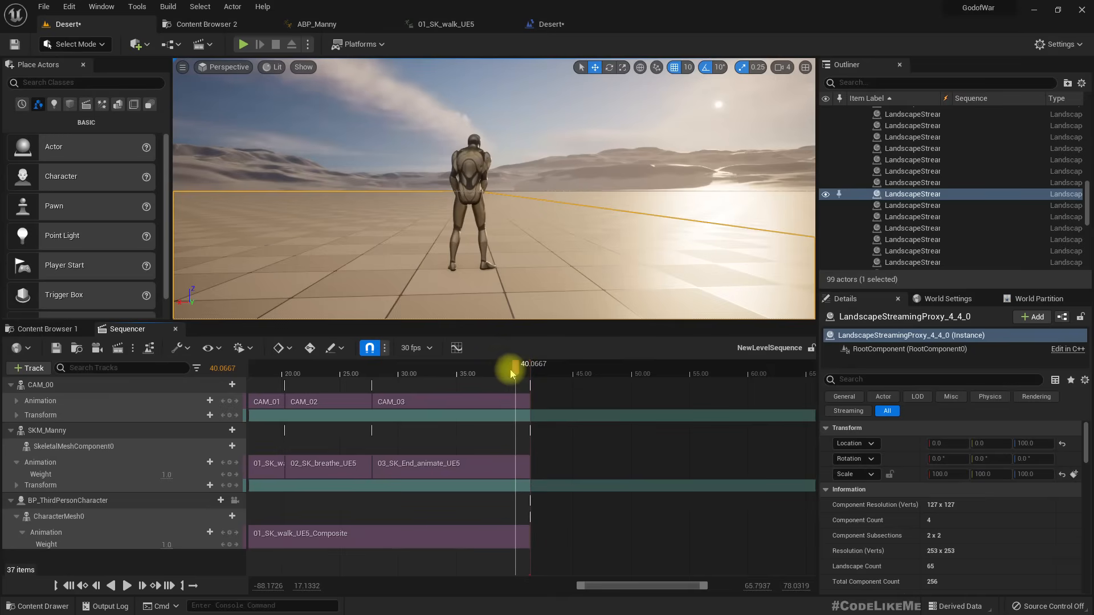
left_click_drag(502, 374, 516, 379)
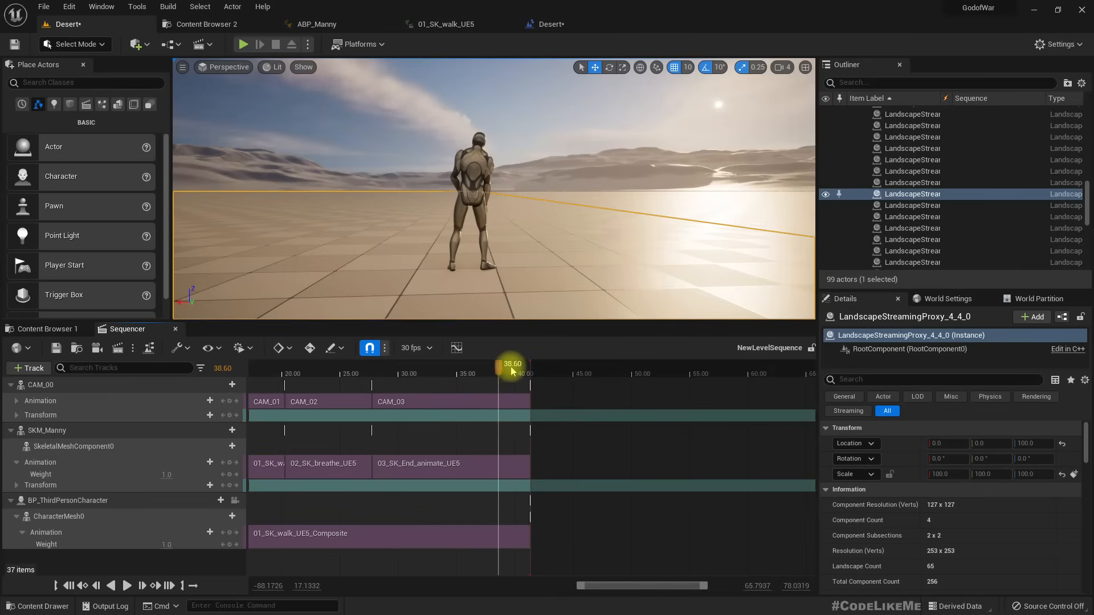
left_click(513, 371)
left_click(513, 371)
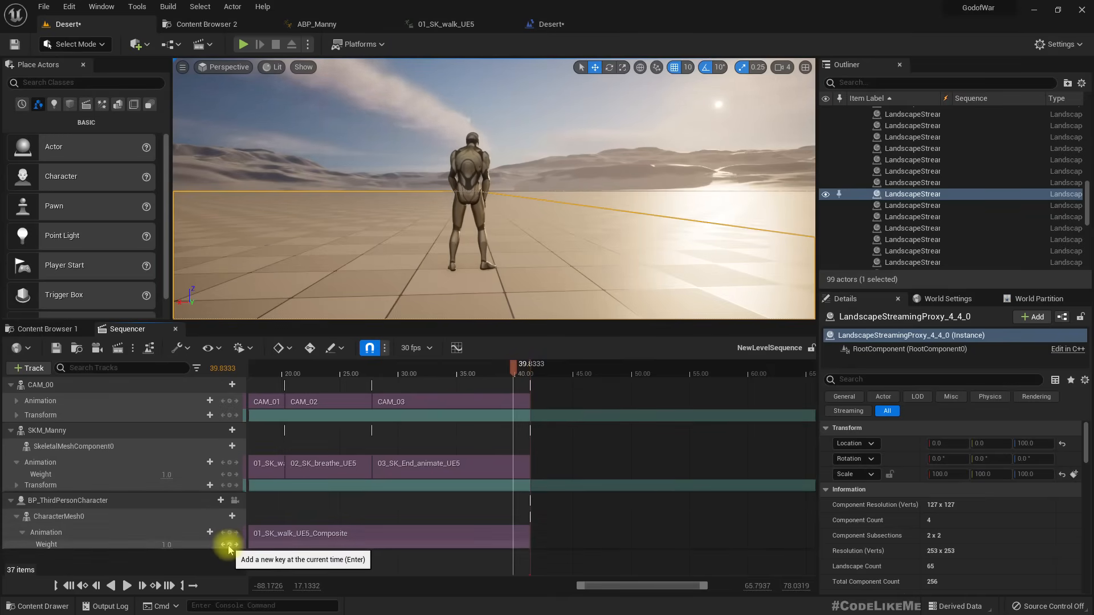
Step: Key the BP_ThirdPersonCharacter animation Weight at 0.0 at time 41.70, just past the end of the composite section
left_click(544, 373)
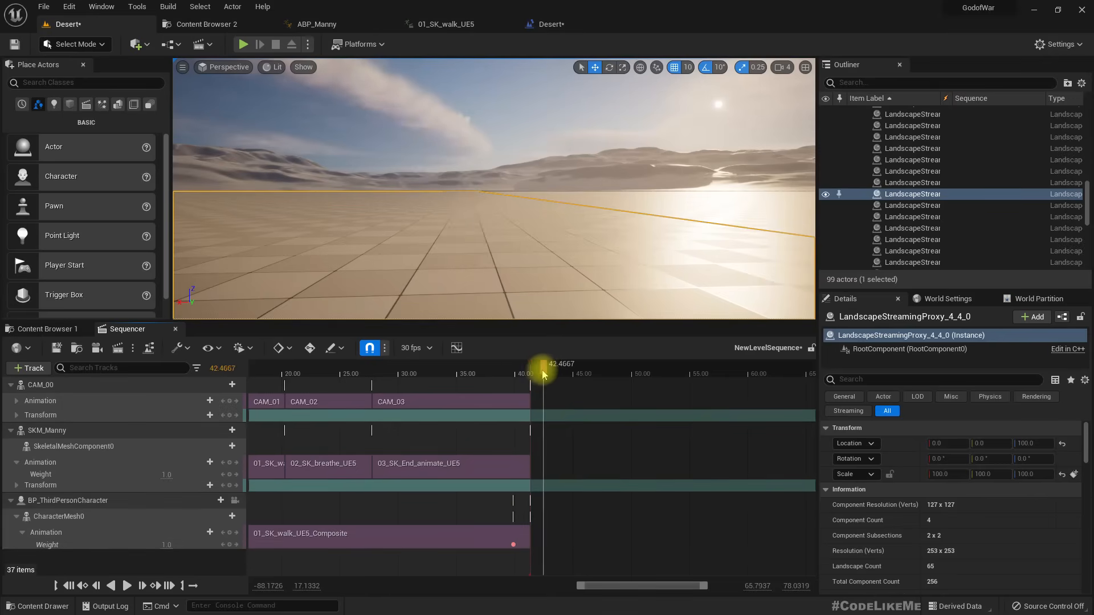
mouse_move(541, 373)
left_mouse_down()
mouse_move(525, 373)
mouse_move(534, 375)
left_mouse_up()
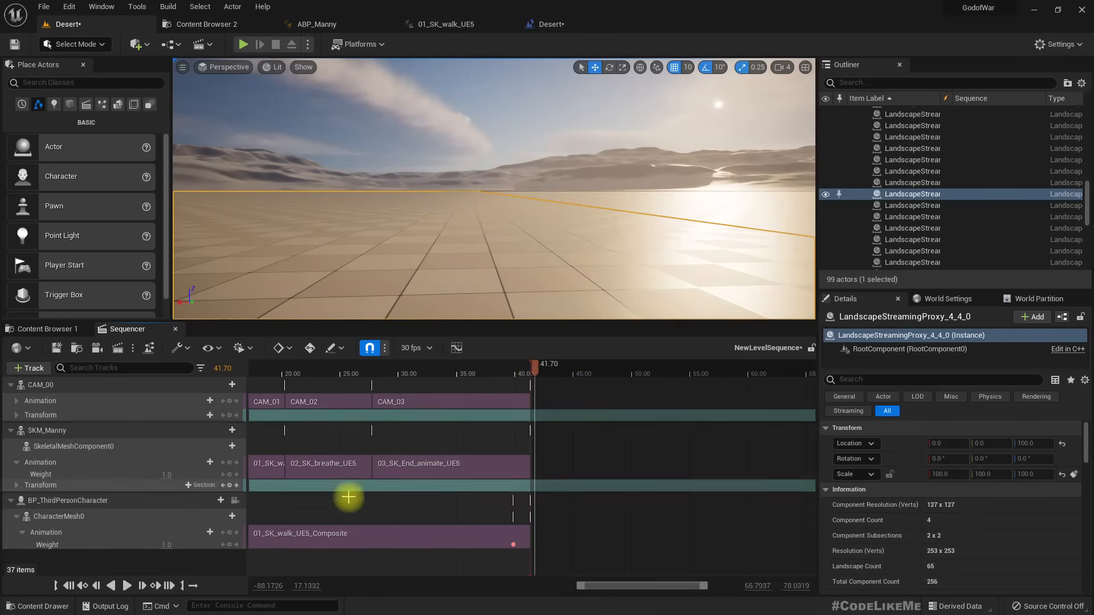
left_click(166, 545)
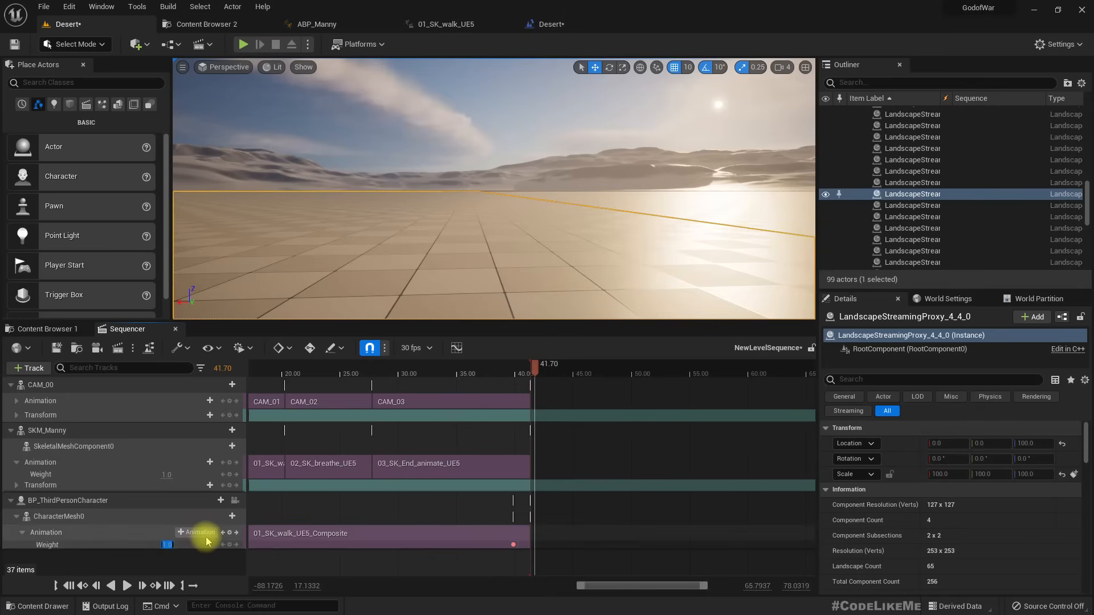
key("Return")
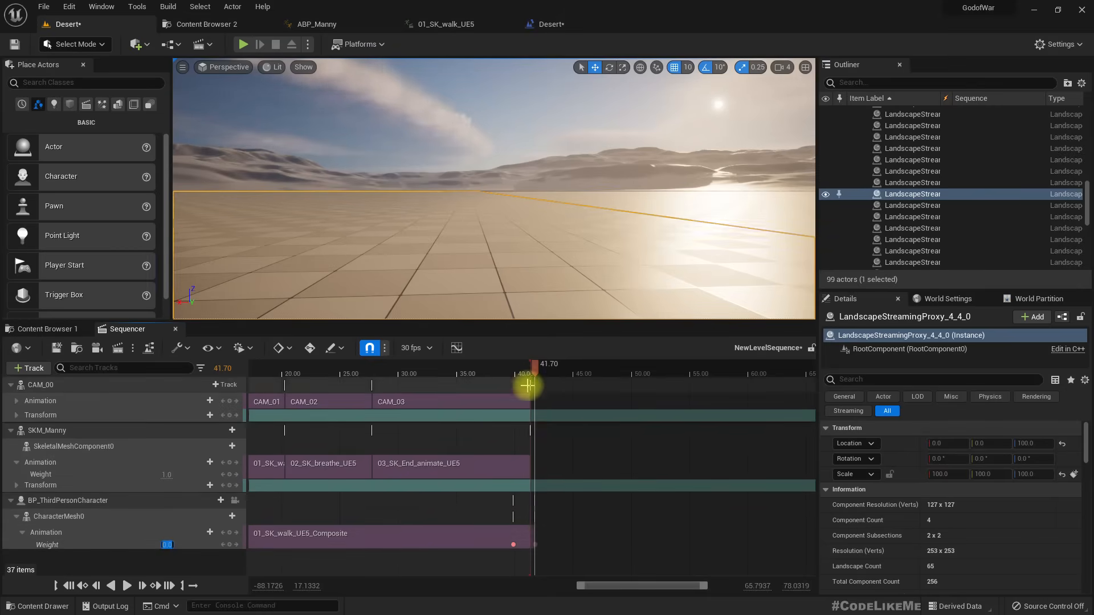
mouse_move(535, 374)
left_mouse_down()
mouse_move(515, 374)
mouse_move(541, 379)
left_mouse_up()
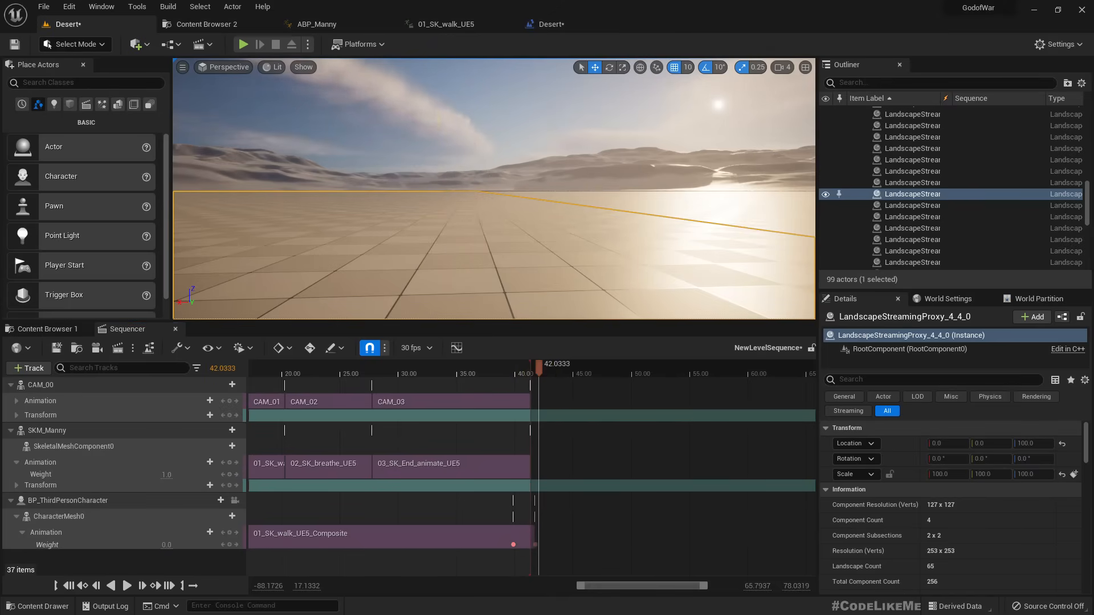
left_click(420, 115)
key("F11")
key("alt+p")
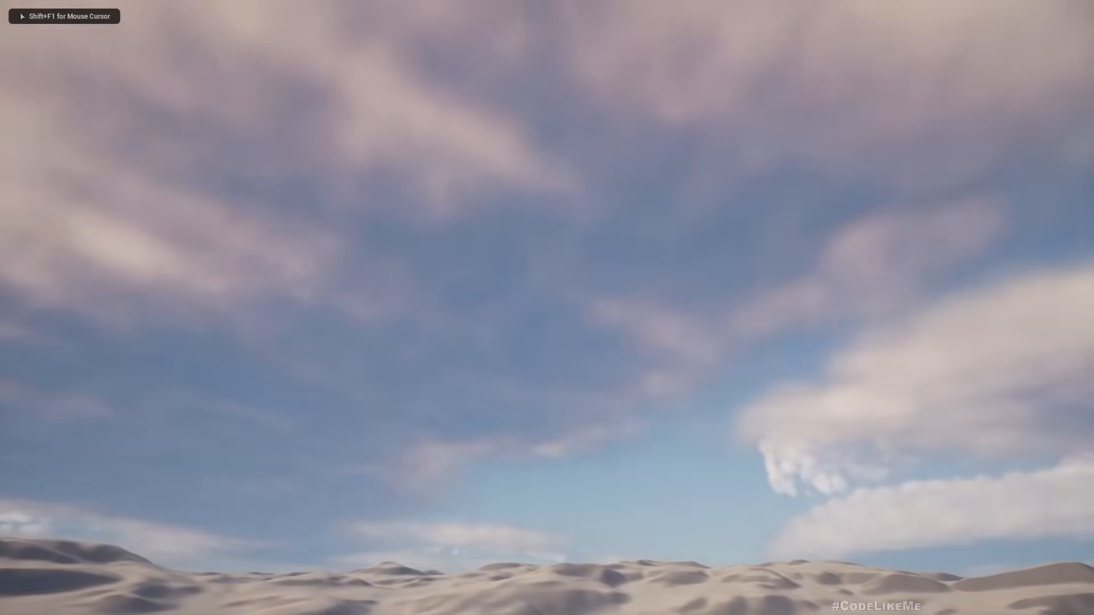
key("Escape")
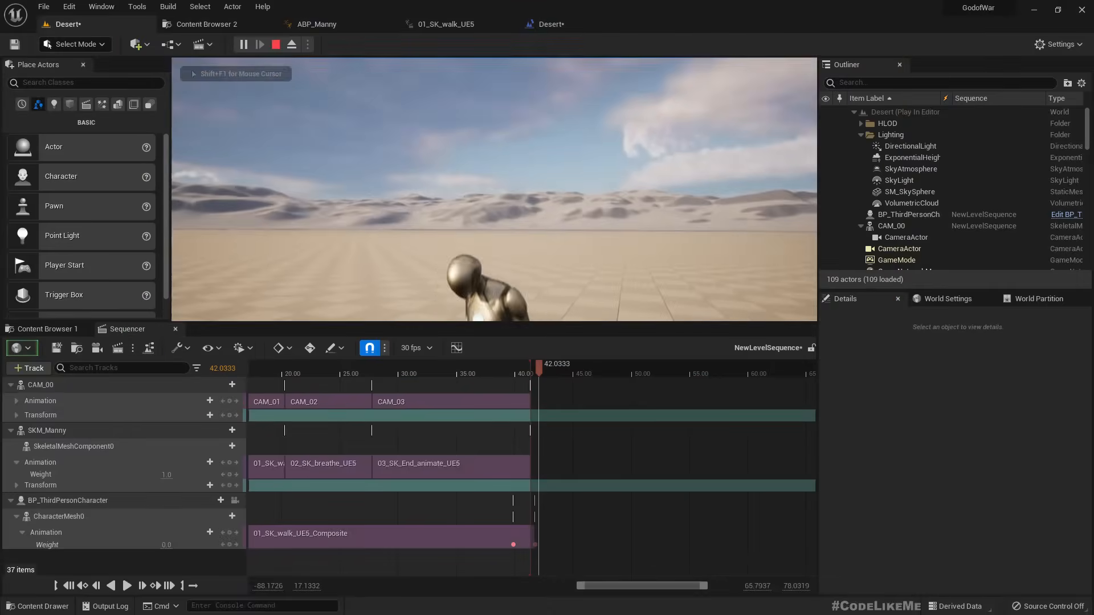
Step: Save the level sequence and move the playhead to -12.30, before the start of the sequence
scroll(601, 465, "down", 3, "ctrl")
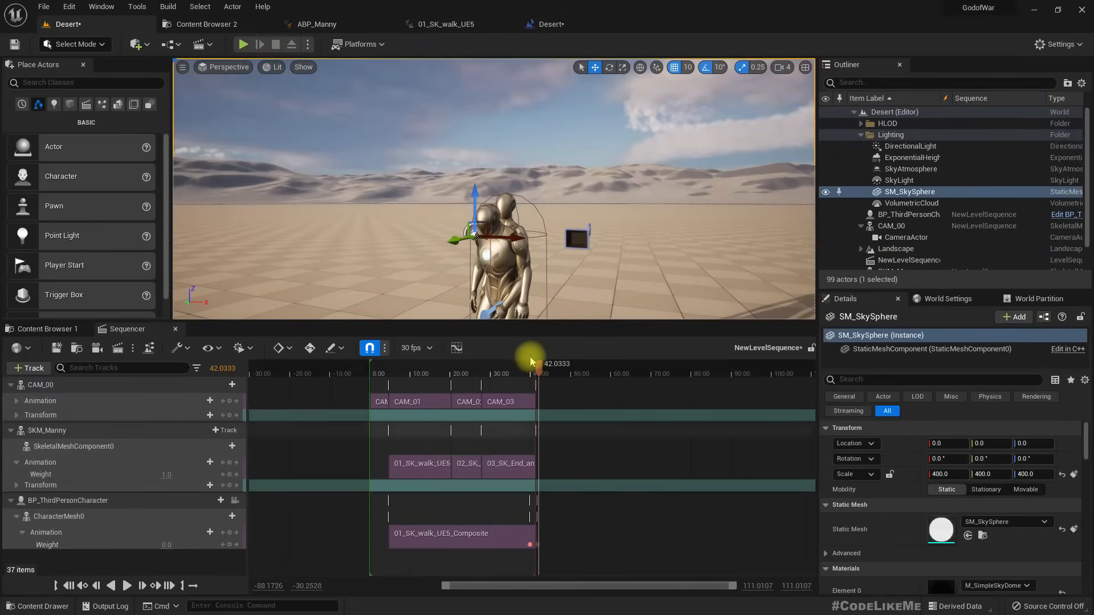
left_click_drag(546, 365, 322, 378)
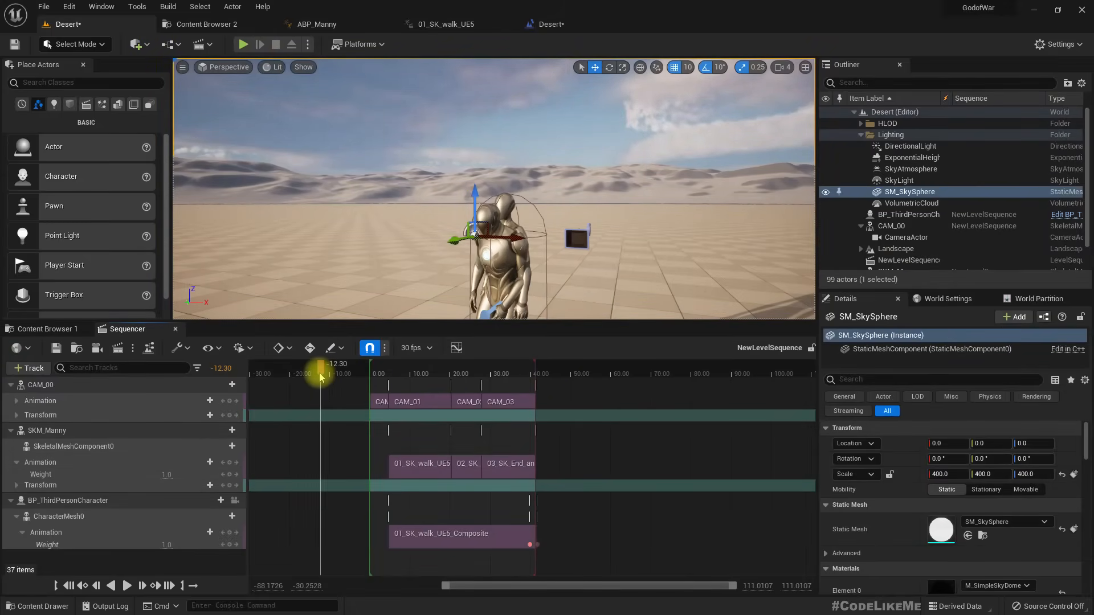
Step: Play the level full-screen to test the character's animation weight fade at the end of the cinematic
key("F11")
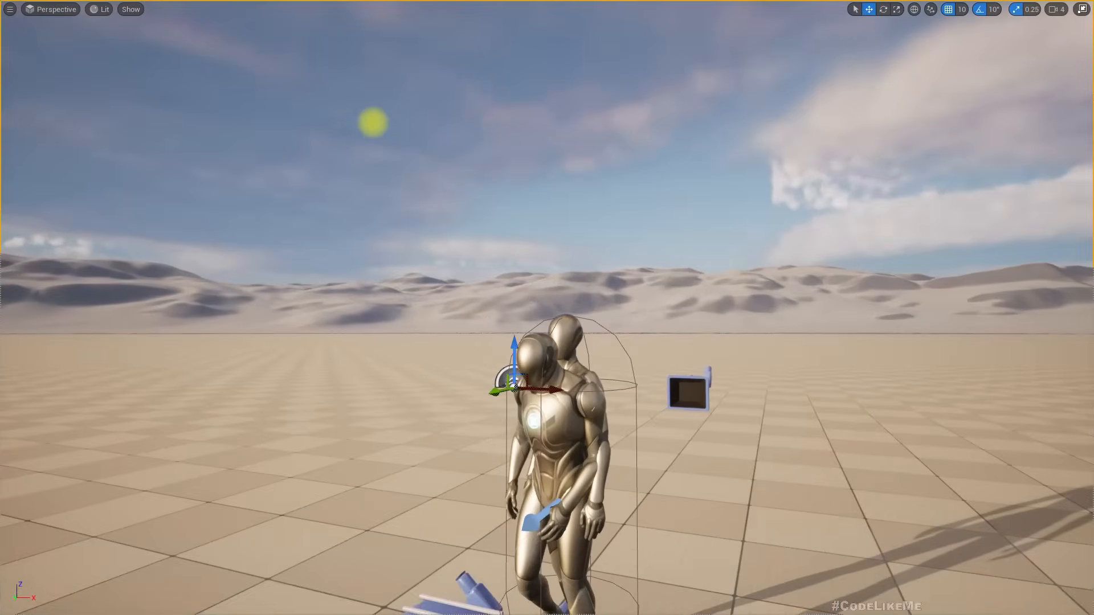
key("alt+p")
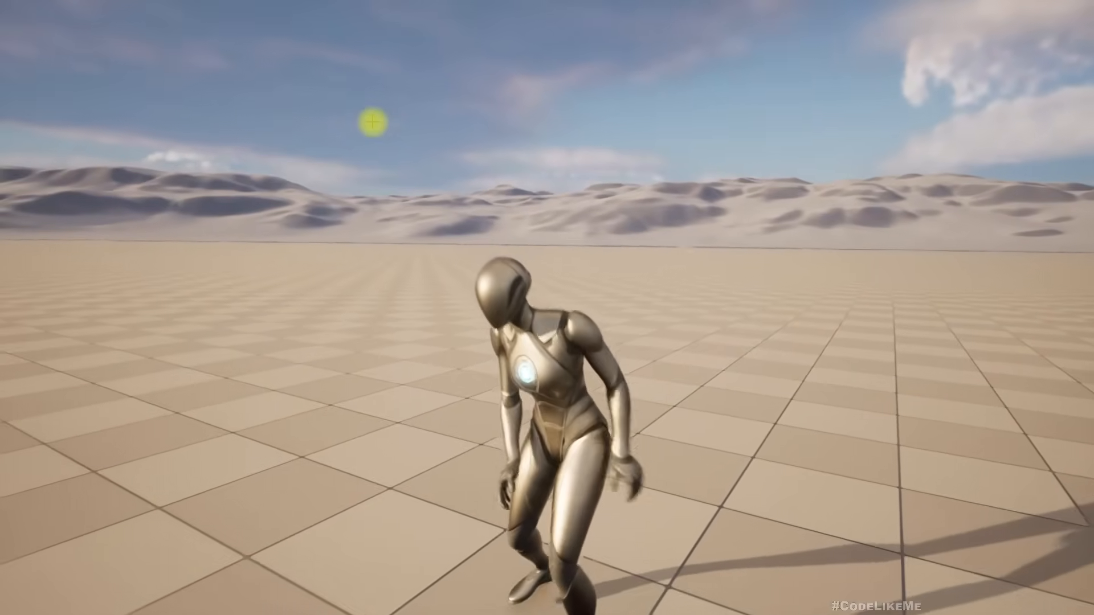
key("w")
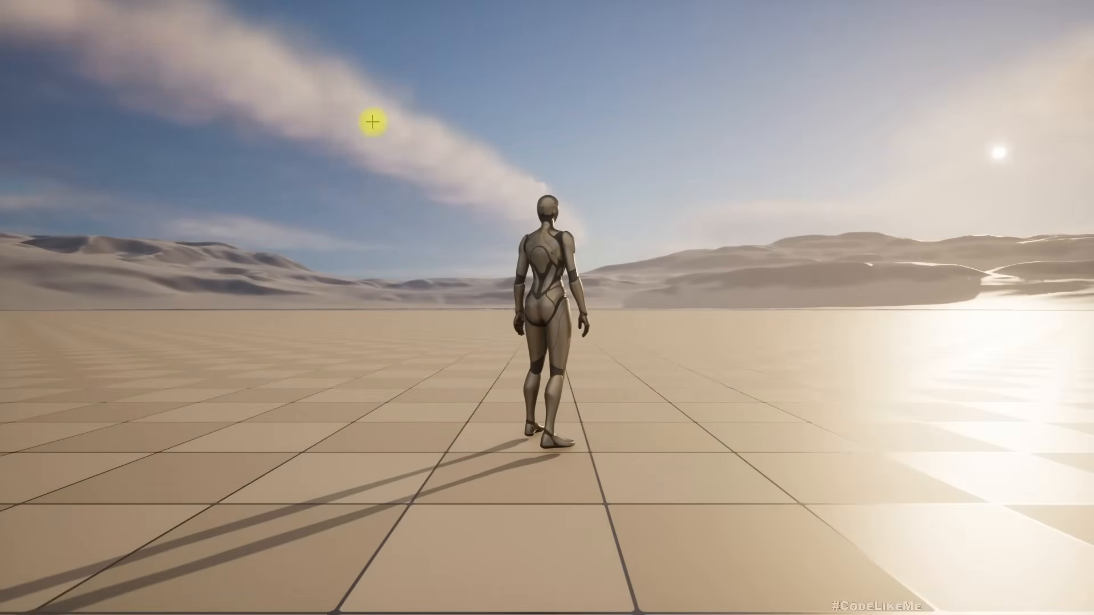
Step: Run the character around to test player control after the cinematic, and replay the level from the start
left_click(386, 94)
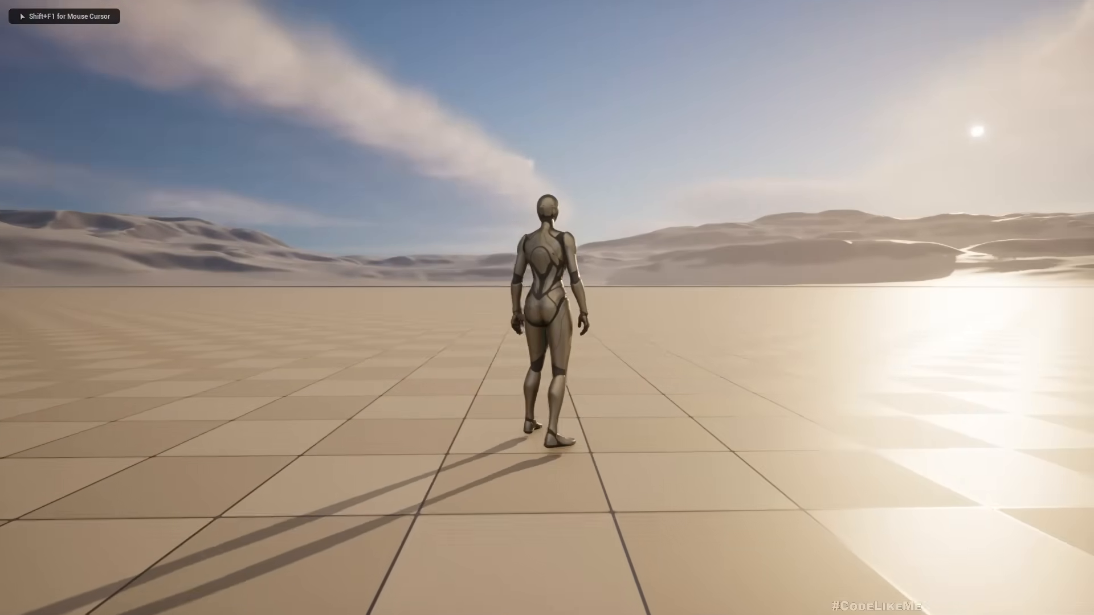
key("a")
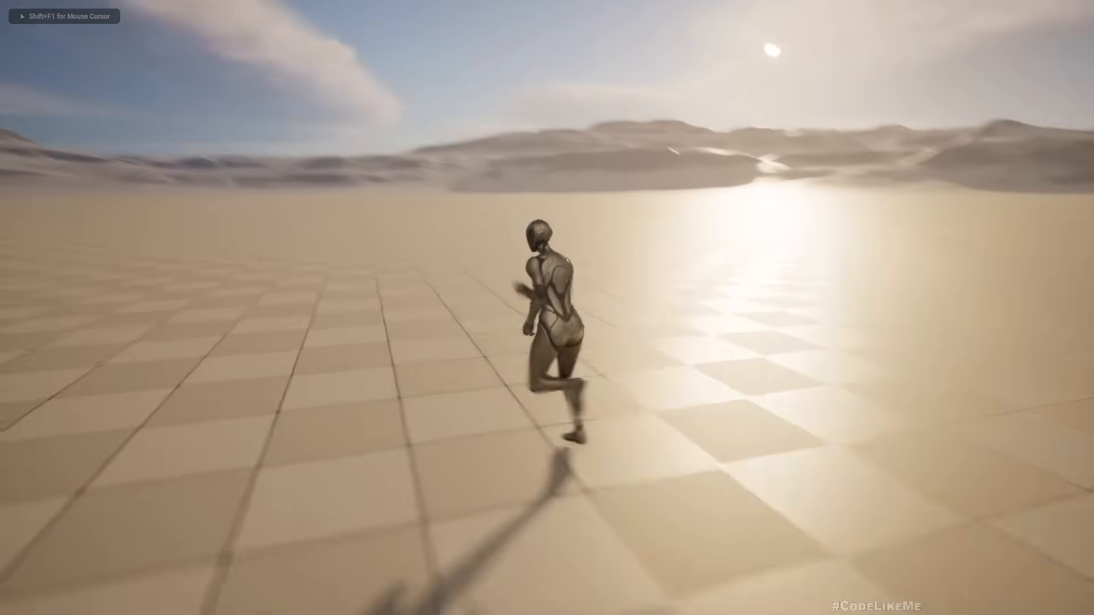
key("d")
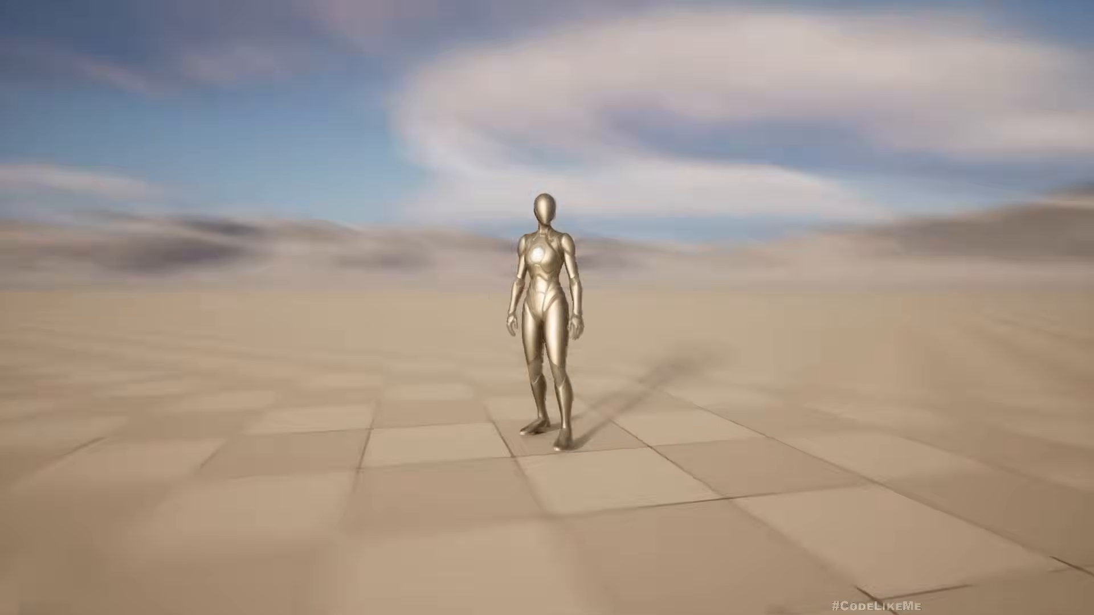
key("w")
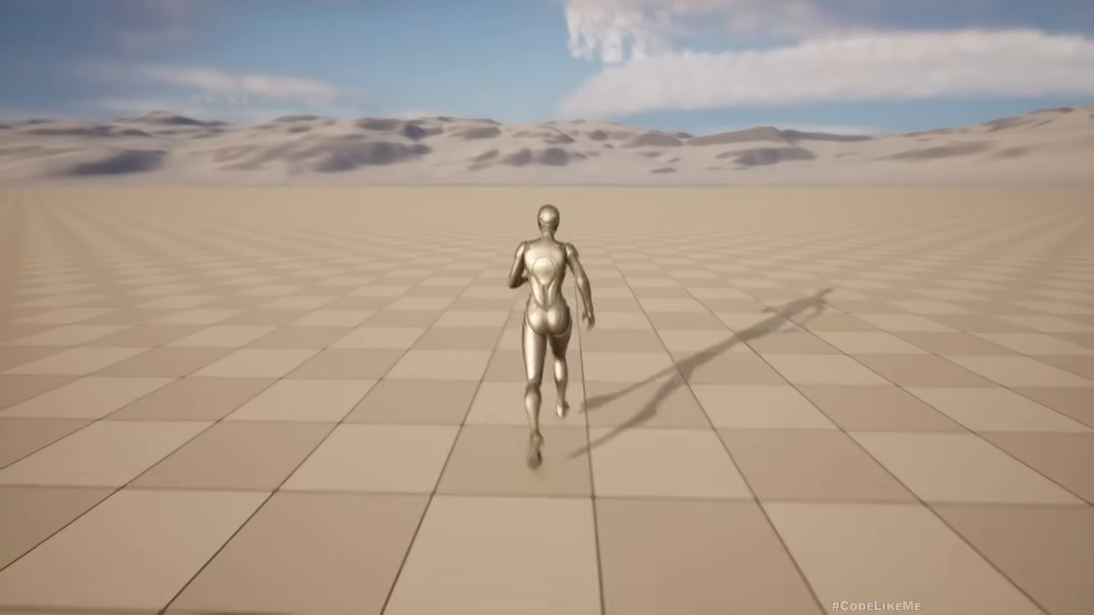
key("Escape")
key("alt+p")
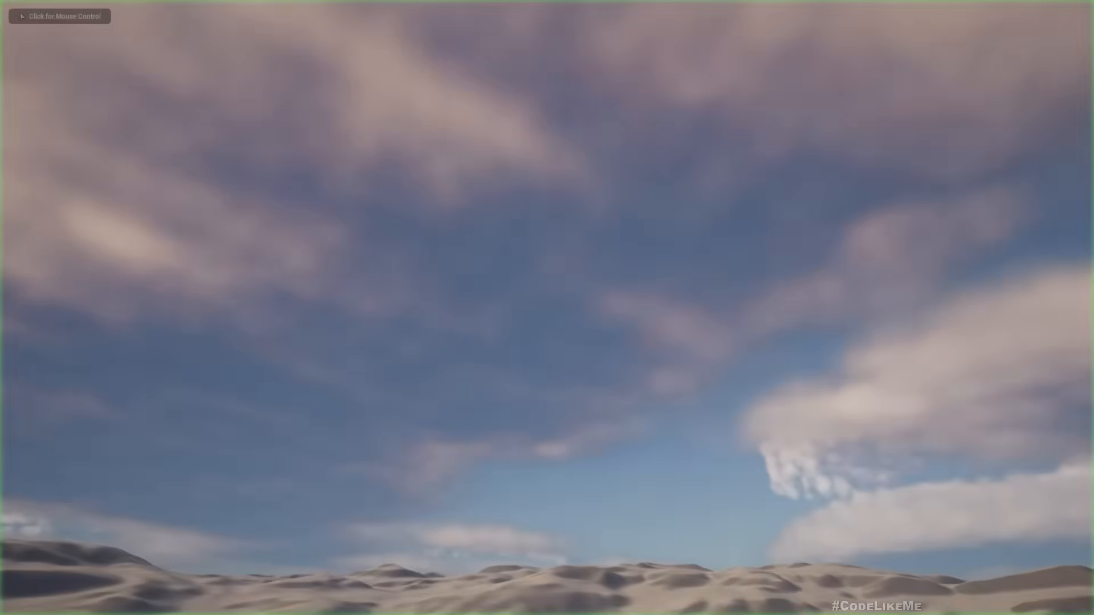
left_click(429, 295)
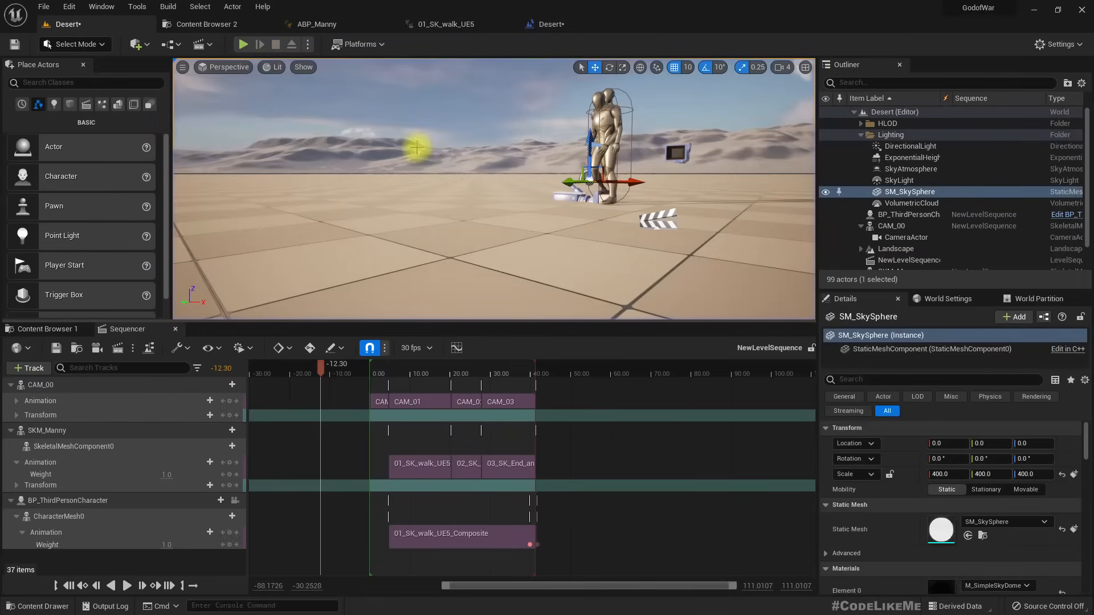
Step: Add a Disable Input node targeting BP_ThirdPersonCharacter in the level blueprint, between Event BeginPlay and the Original Transform SET node
right_click_drag(455, 183, 464, 150)
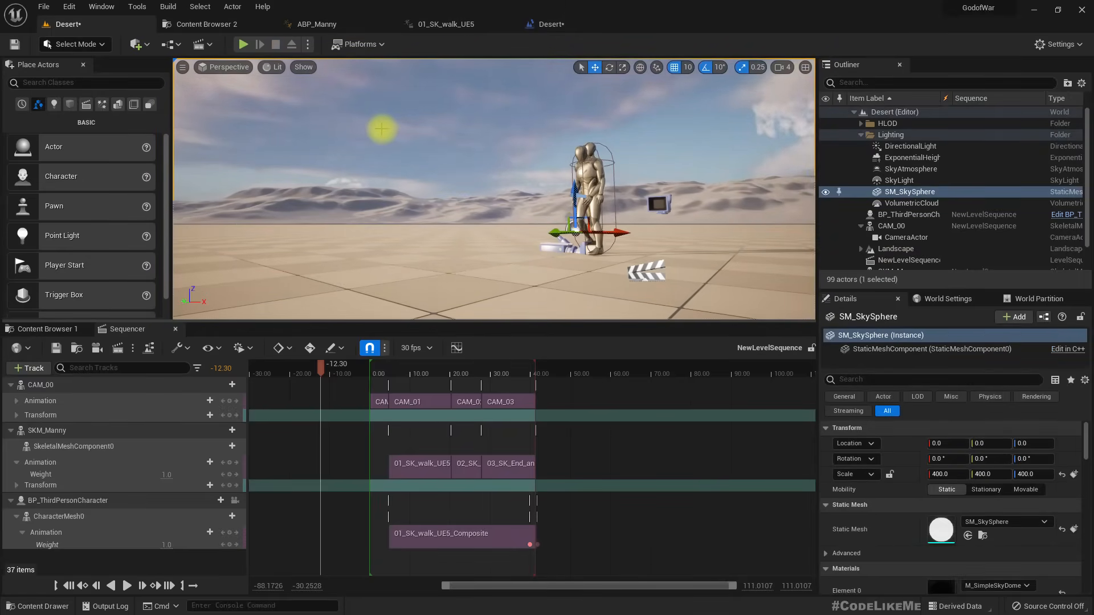
left_click(550, 24)
scroll(336, 308, "up", 2)
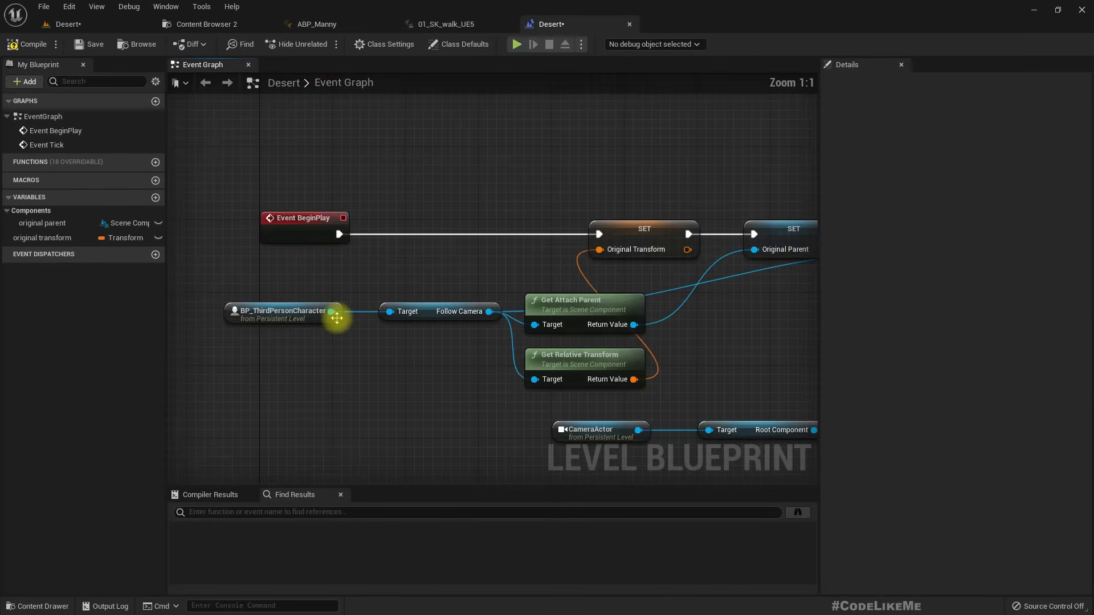
left_click_drag(331, 311, 388, 261)
type("disable")
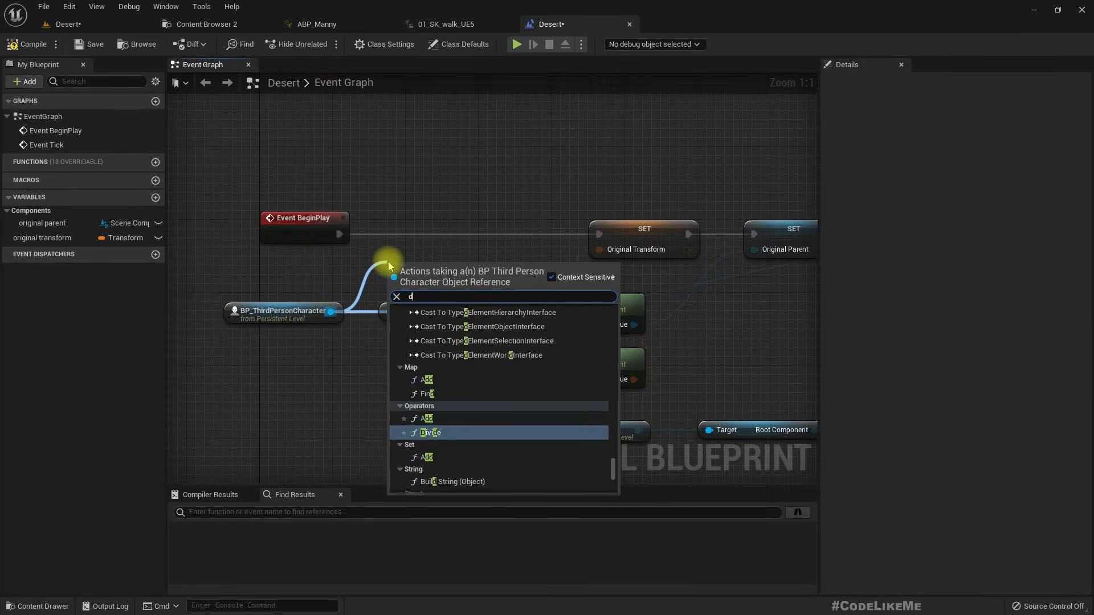
key("Up")
key("Up")
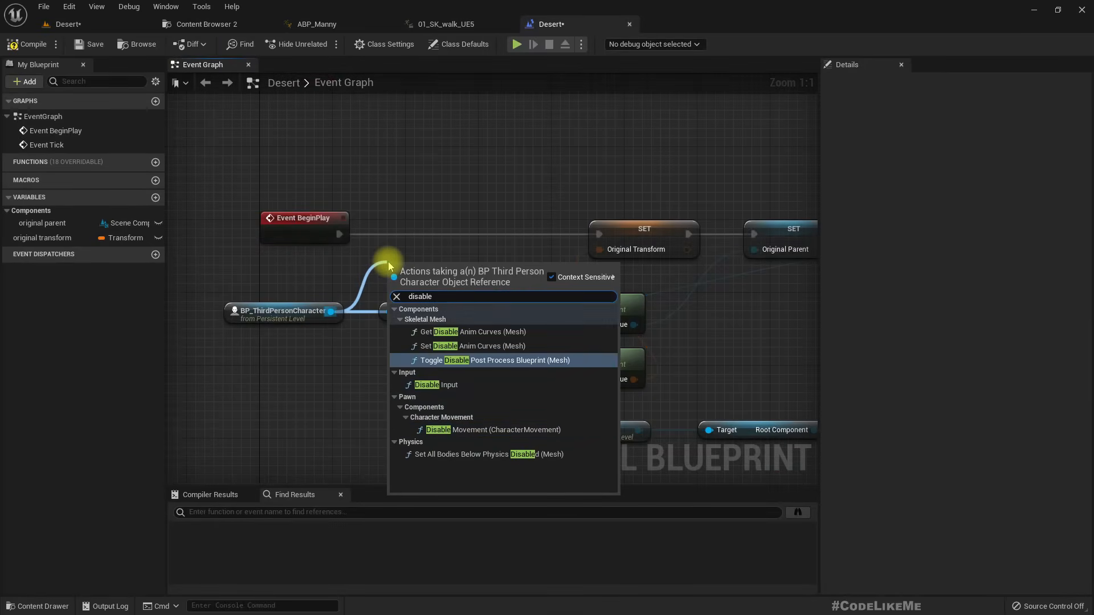
key("Down")
key("Return")
left_click_drag(436, 288, 340, 234)
left_click_drag(495, 234, 602, 234)
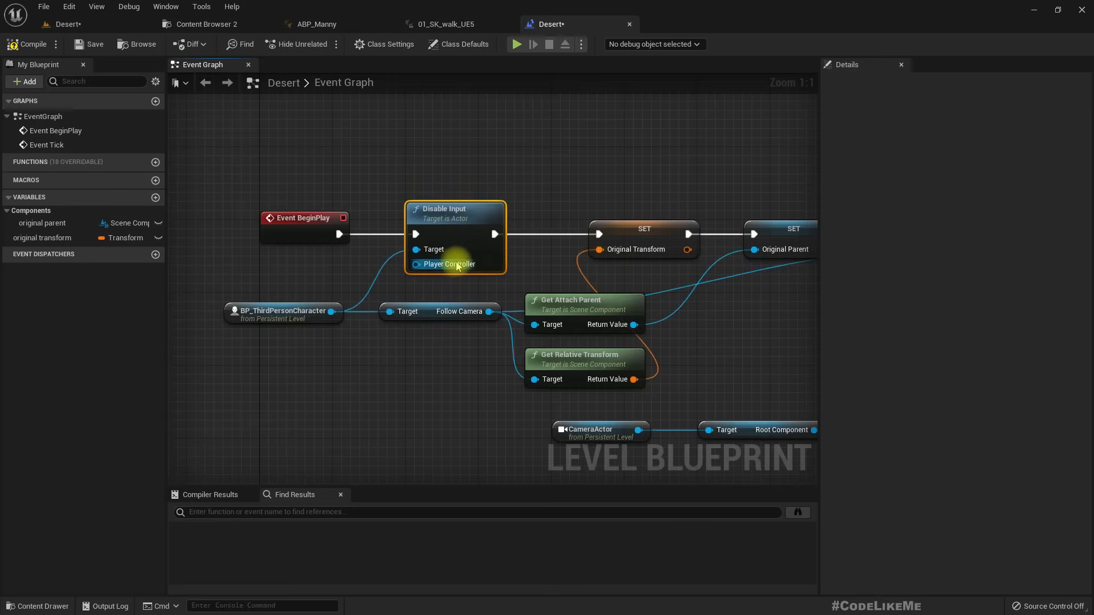
Step: Feed the Disable Input node's Player Controller from a Get Player Controller node placed beside it
left_click_drag(417, 264, 371, 262)
type("get player co")
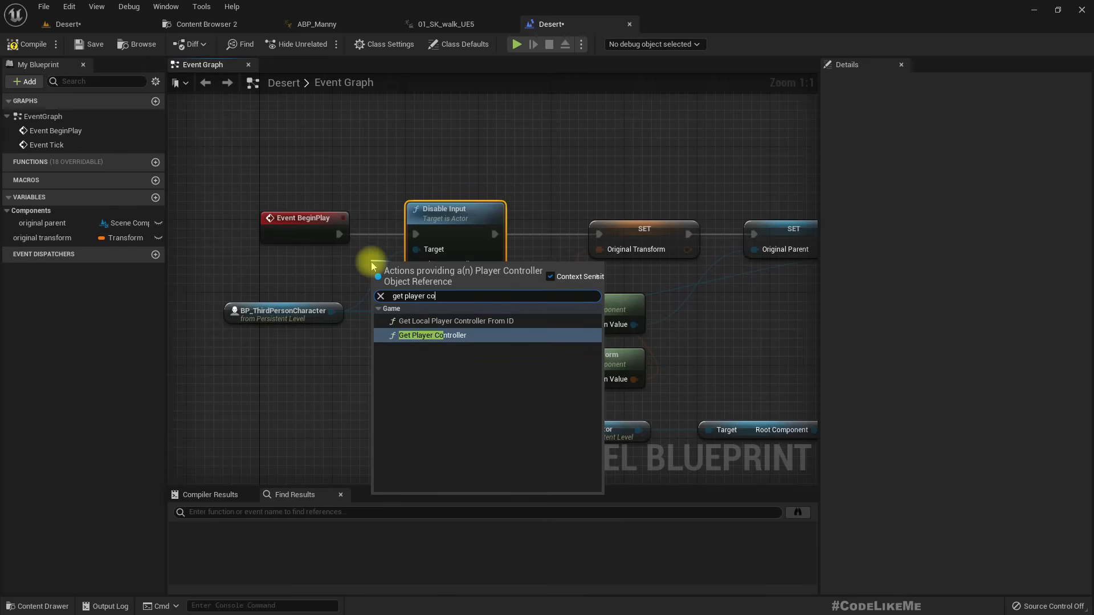
key("Return")
left_click_drag(388, 275, 223, 266)
Step: Duplicate the BP_ThirdPersonCharacter reference beside the Delay node and place the copy after the Move Component To node
scroll(344, 373, "down", 3)
right_click_drag(706, 364, 232, 322)
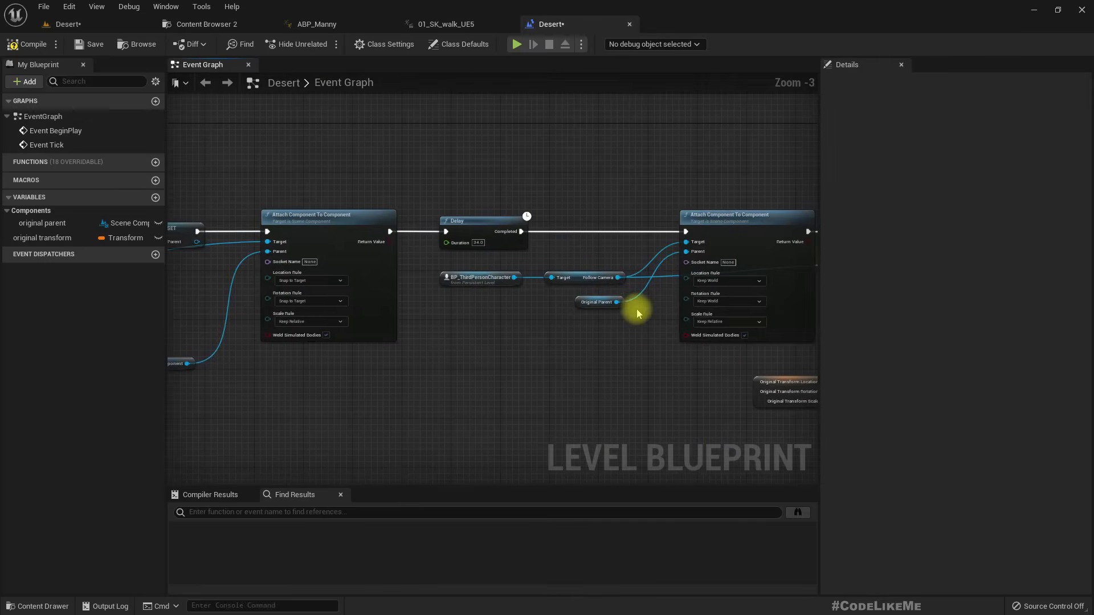
right_click_drag(638, 313, 269, 334)
right_click_drag(504, 359, 641, 363)
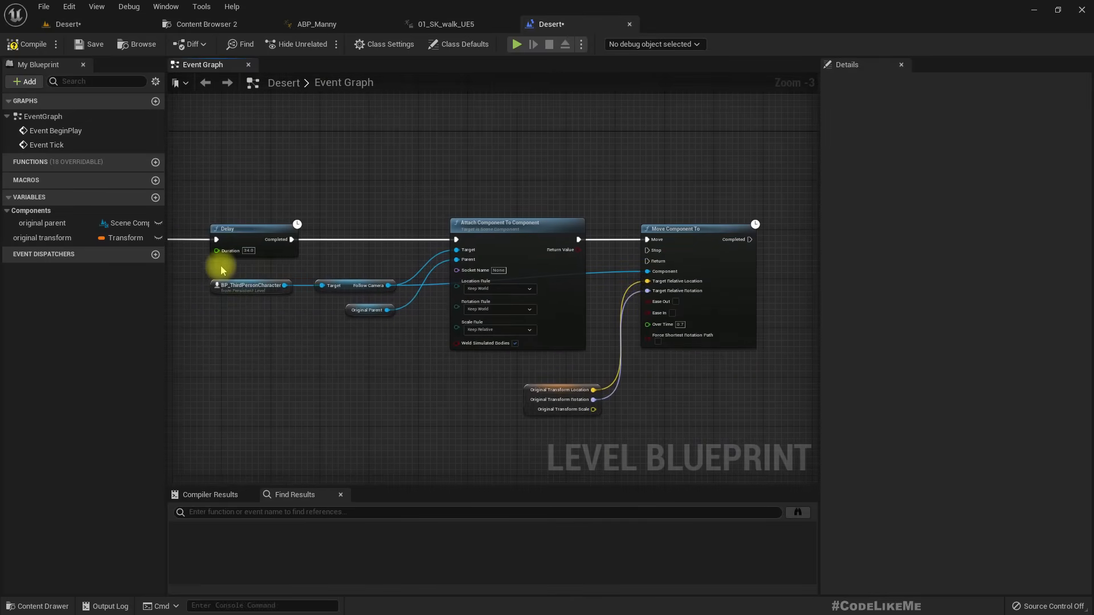
left_click(253, 287)
key("ctrl+c")
key("ctrl+v")
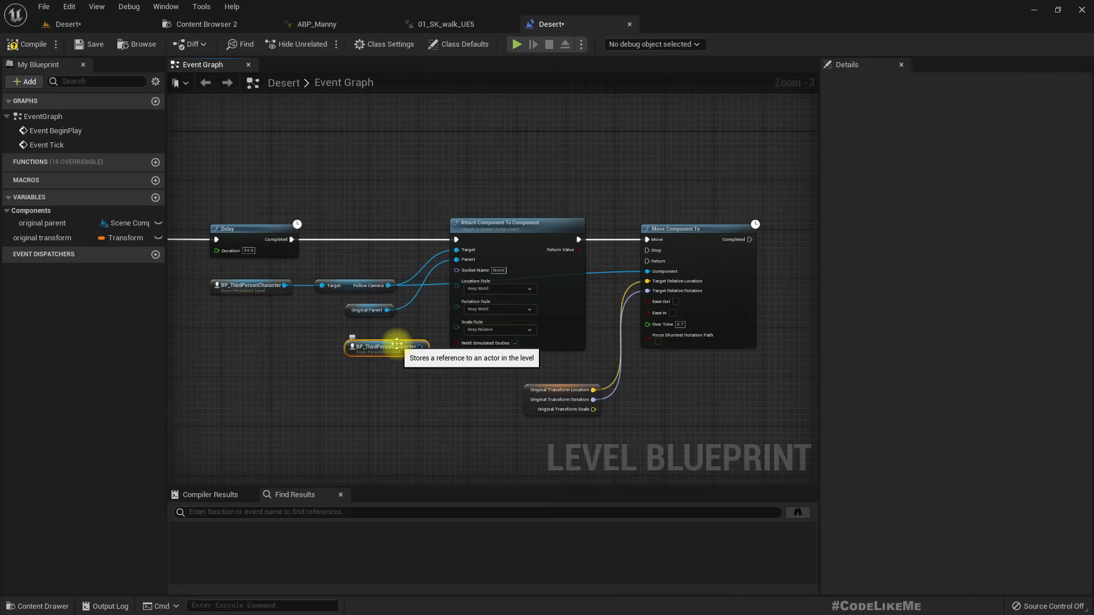
left_click_drag(407, 347, 600, 261)
scroll(609, 283, "up", 3)
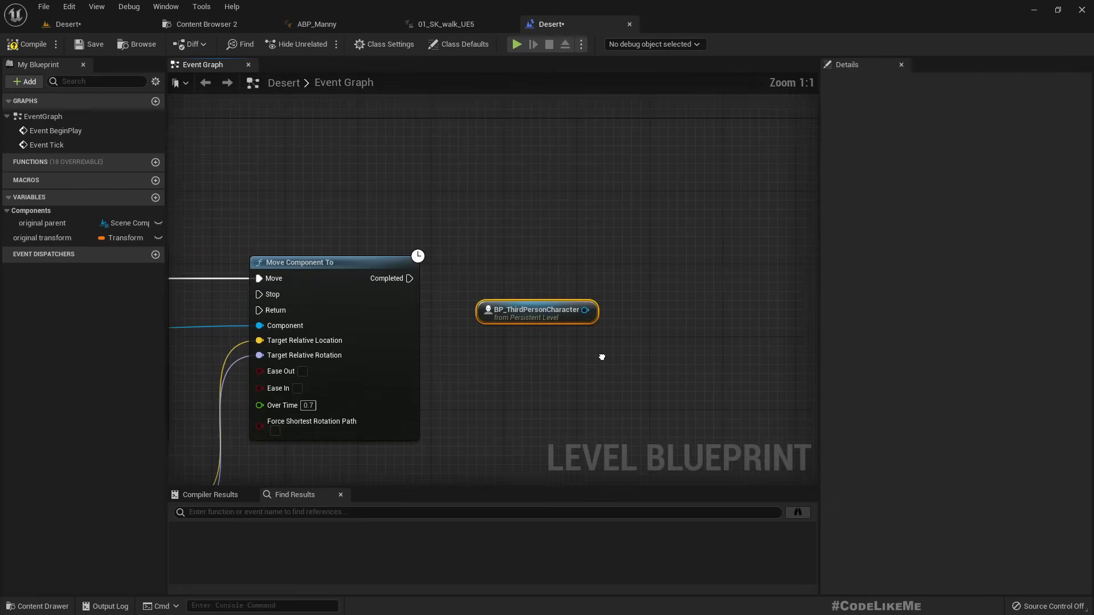
Step: Add an Enable Input node targeting the copied BP_ThirdPersonCharacter reference
left_click_drag(582, 313, 629, 314)
type("enabel")
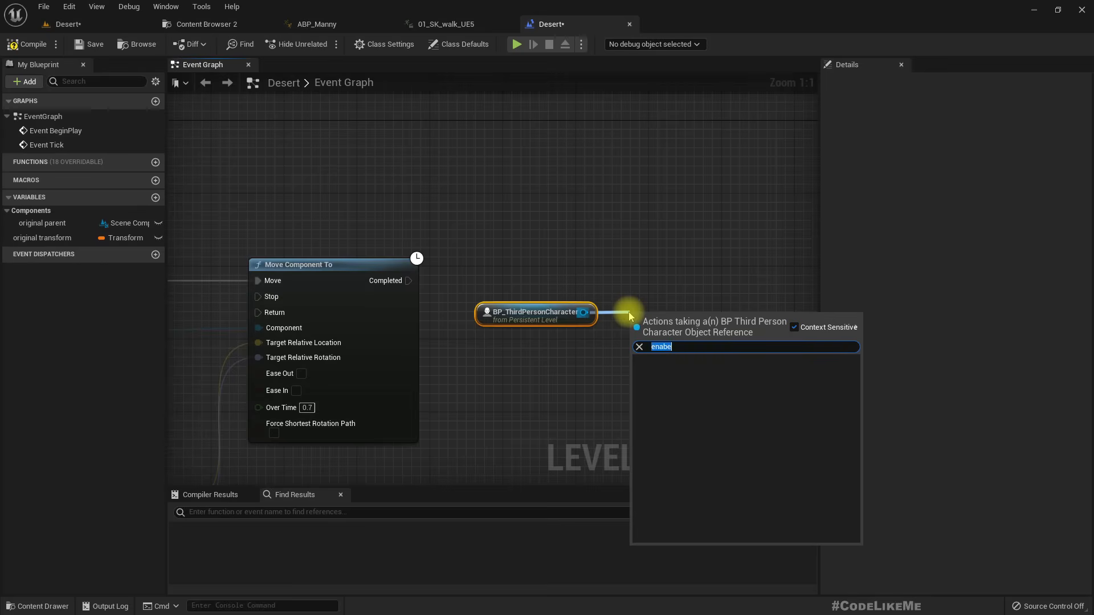
type("enablei")
key("Return")
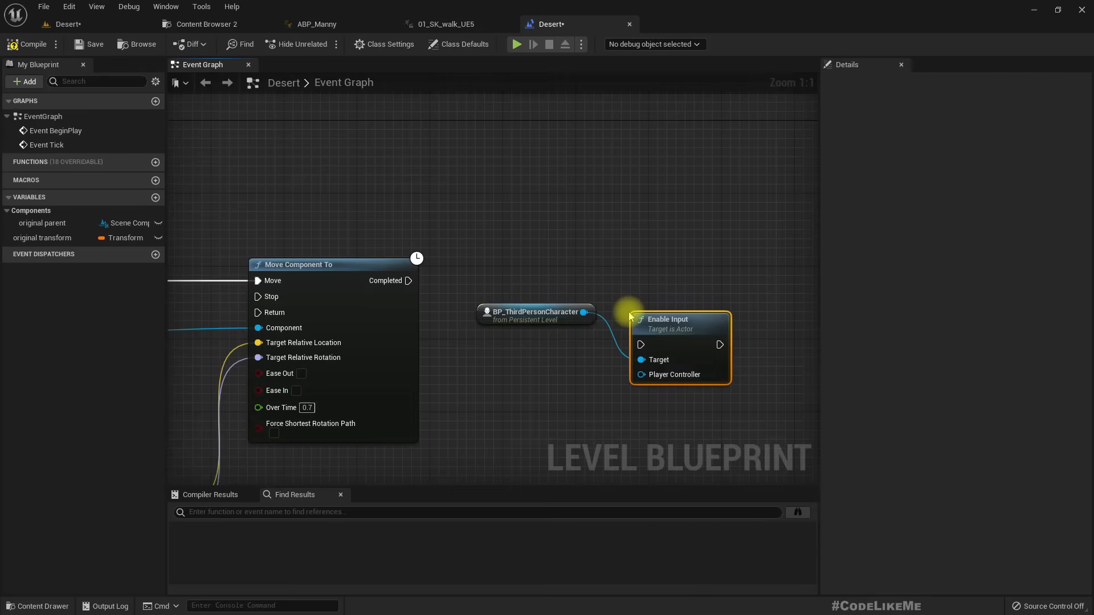
Step: Feed Enable Input's Player Controller from a Get Player Controller node and run it from Move Component To's Completed output
left_click_drag(641, 375, 606, 415)
type("get playe")
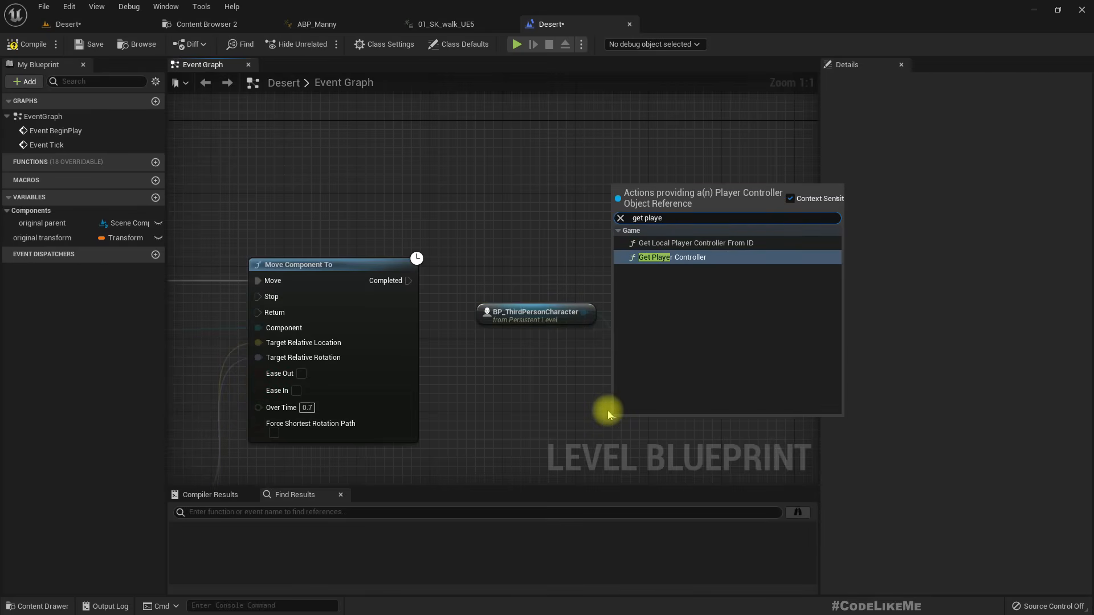
key("Return")
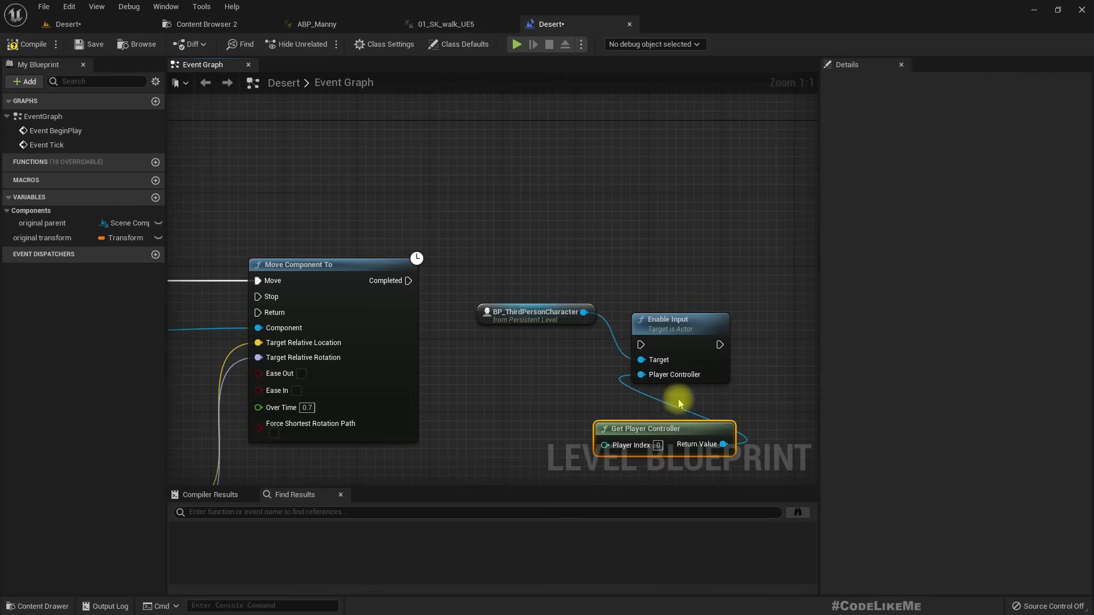
left_click_drag(456, 282, 408, 280)
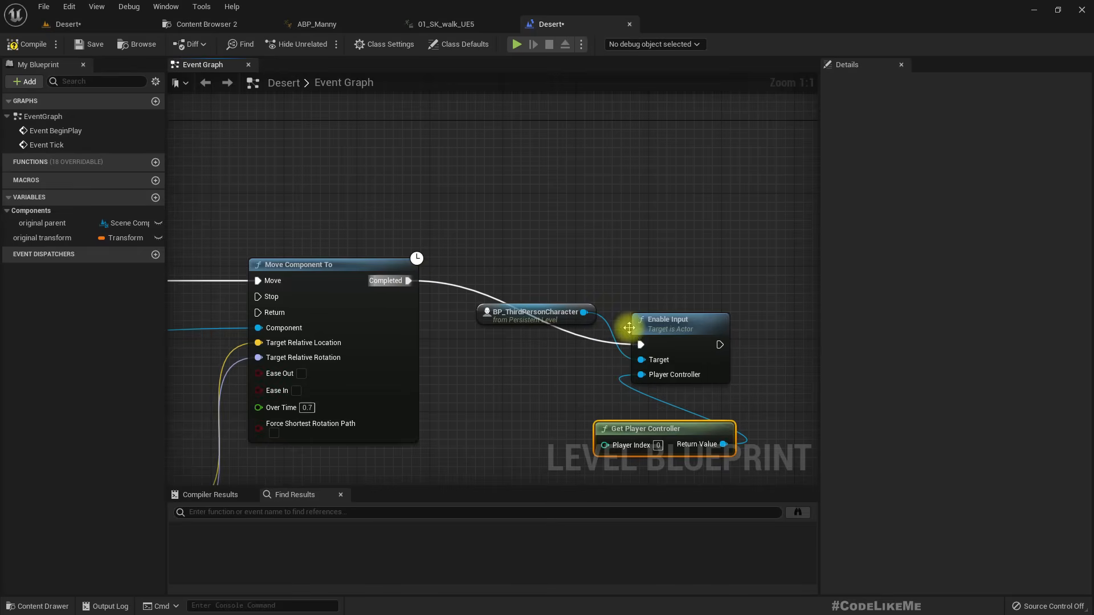
Step: Line up Enable Input with Move Component To and left-align the character reference and Get Player Controller nodes before it
left_click_drag(667, 341, 675, 274)
right_click_drag(652, 415, 660, 334)
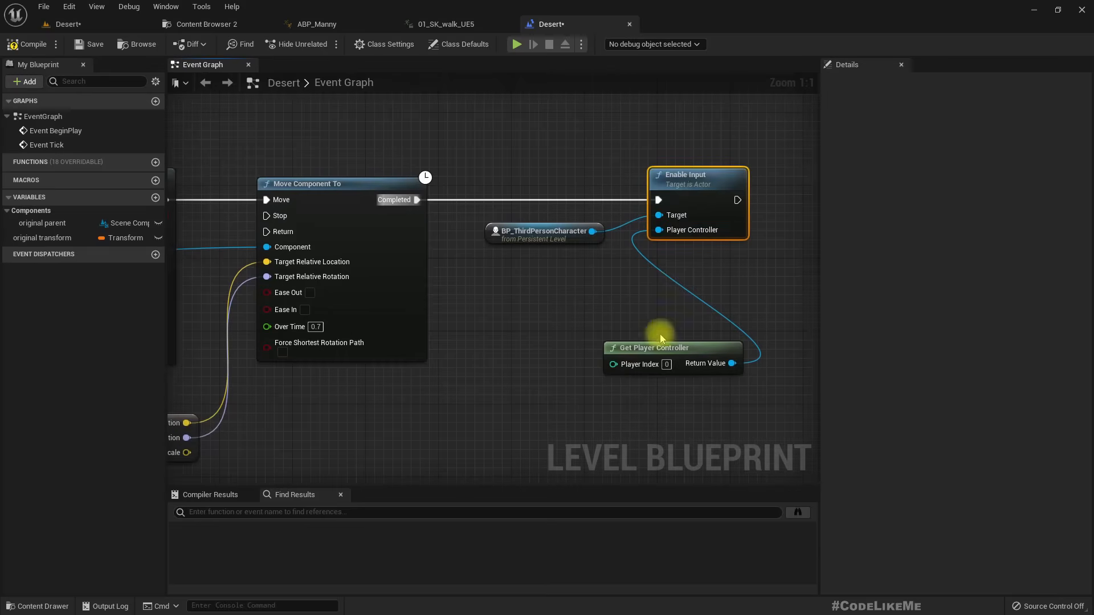
left_click_drag(661, 342, 579, 279)
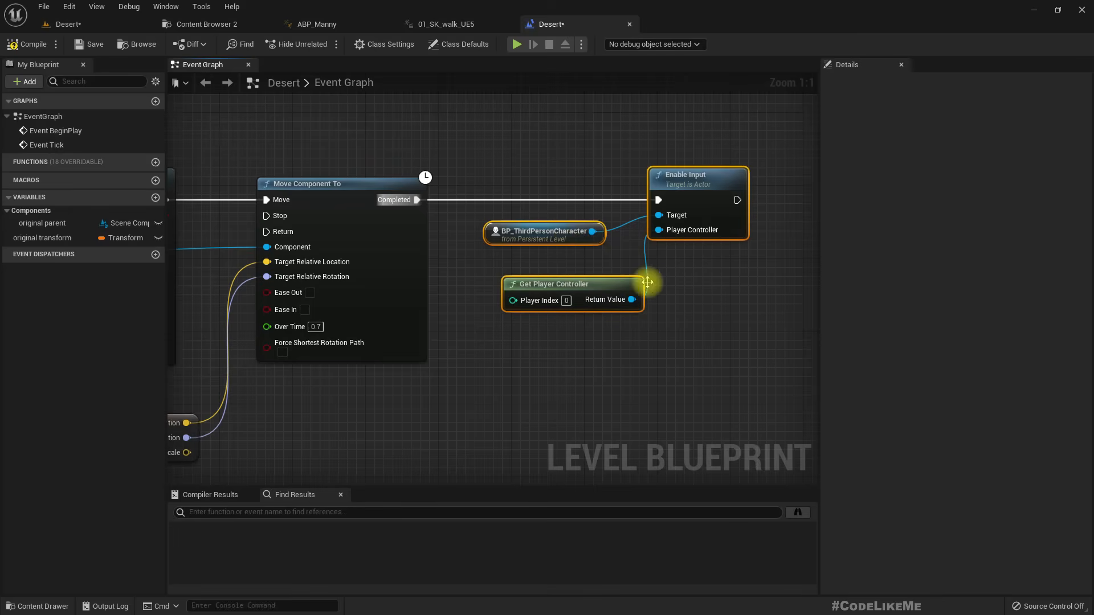
left_click(721, 299)
left_click_drag(700, 200, 727, 200)
left_click_drag(659, 325, 549, 227)
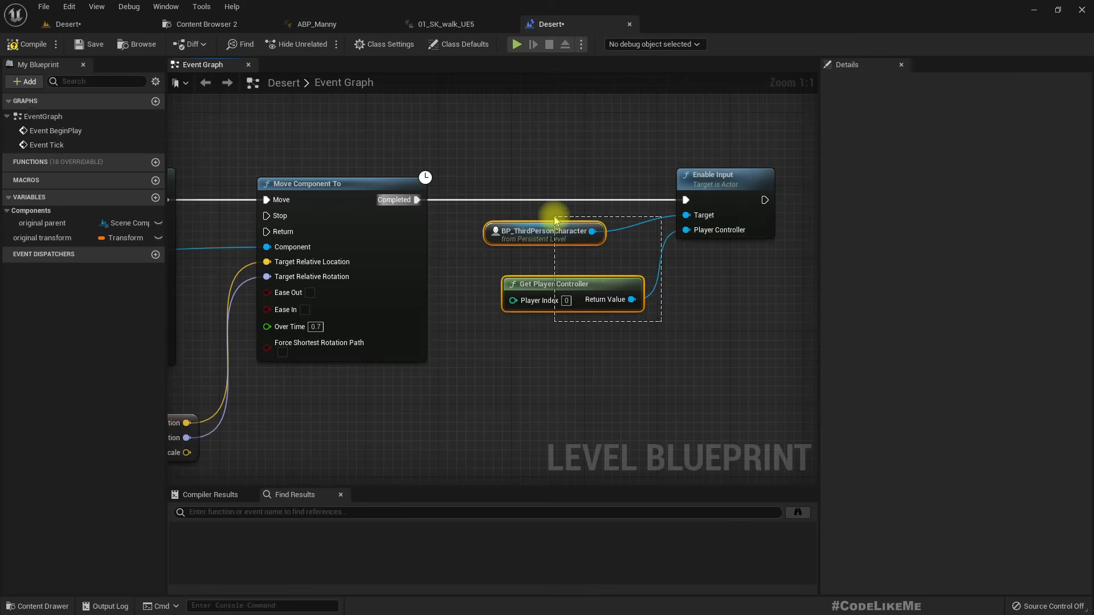
key("shift+a")
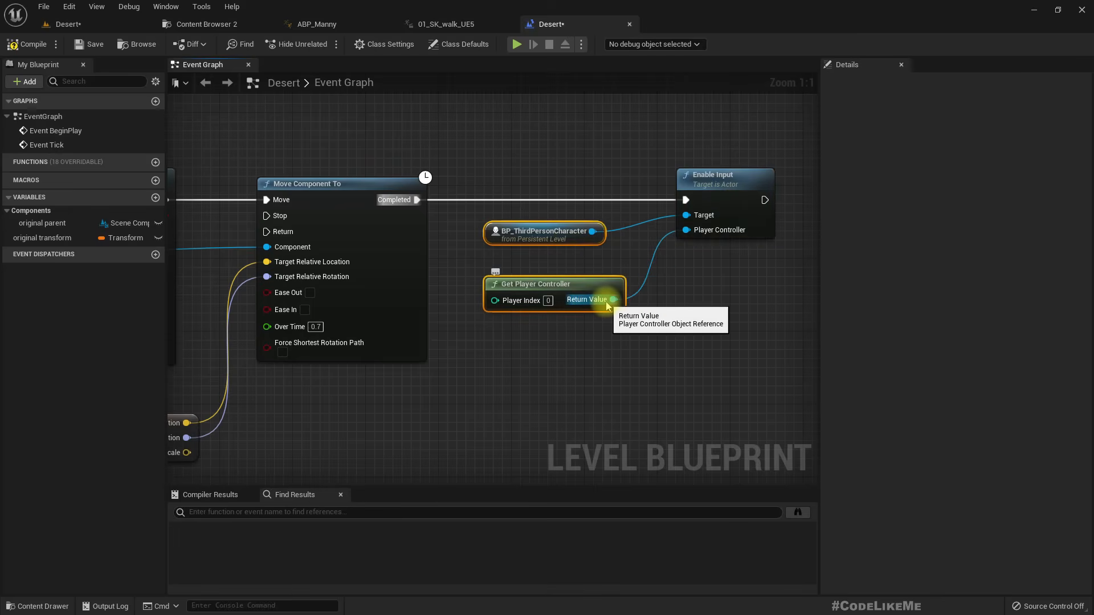
left_click(599, 359)
Step: Place the Get Player Controller node near Event BeginPlay below the character reference, and compile the level blueprint
scroll(604, 359, "down", 5)
right_click_drag(328, 367, 691, 364)
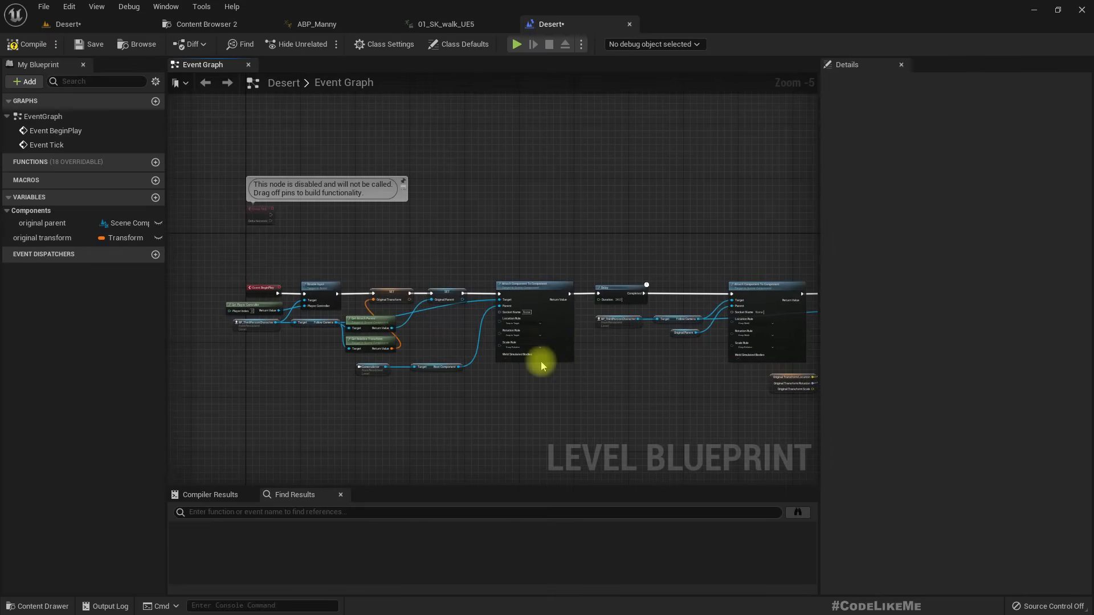
scroll(310, 323, "up", 4)
right_click_drag(291, 371, 430, 363)
left_click_drag(315, 282, 323, 354)
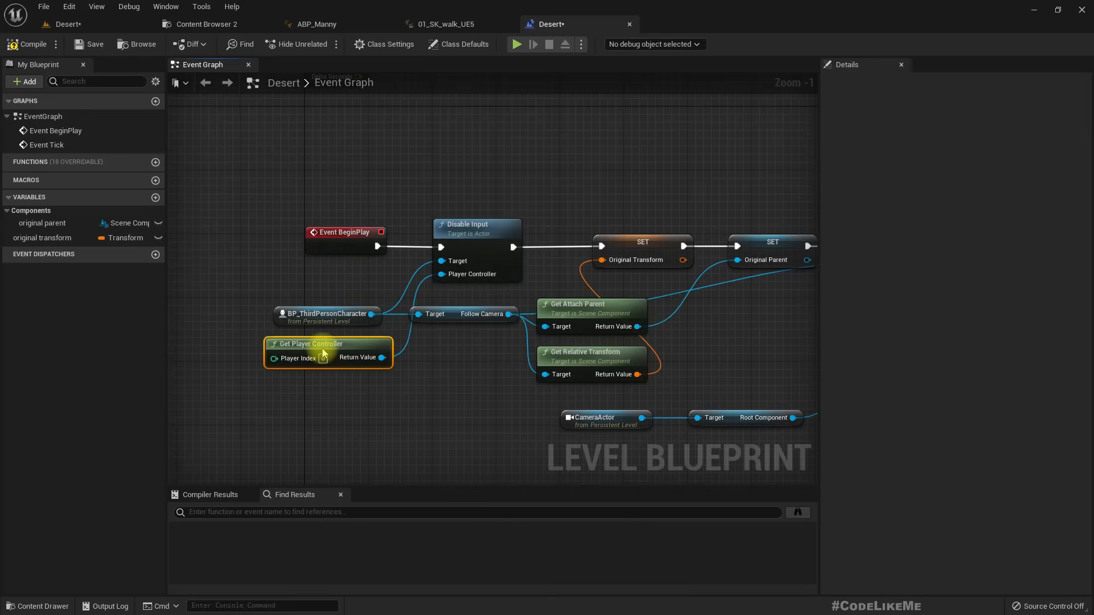
left_click(30, 45)
Step: Play the level full-screen through the cinematic and run the character forward at the end to test the input handover
left_click(67, 24)
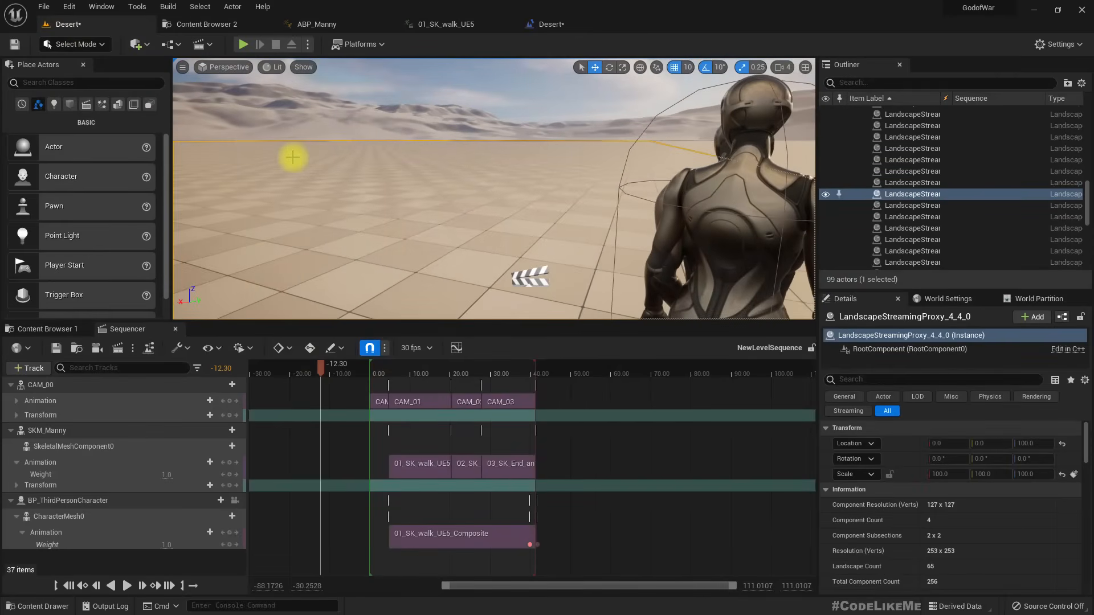
key("F11")
key("alt+p")
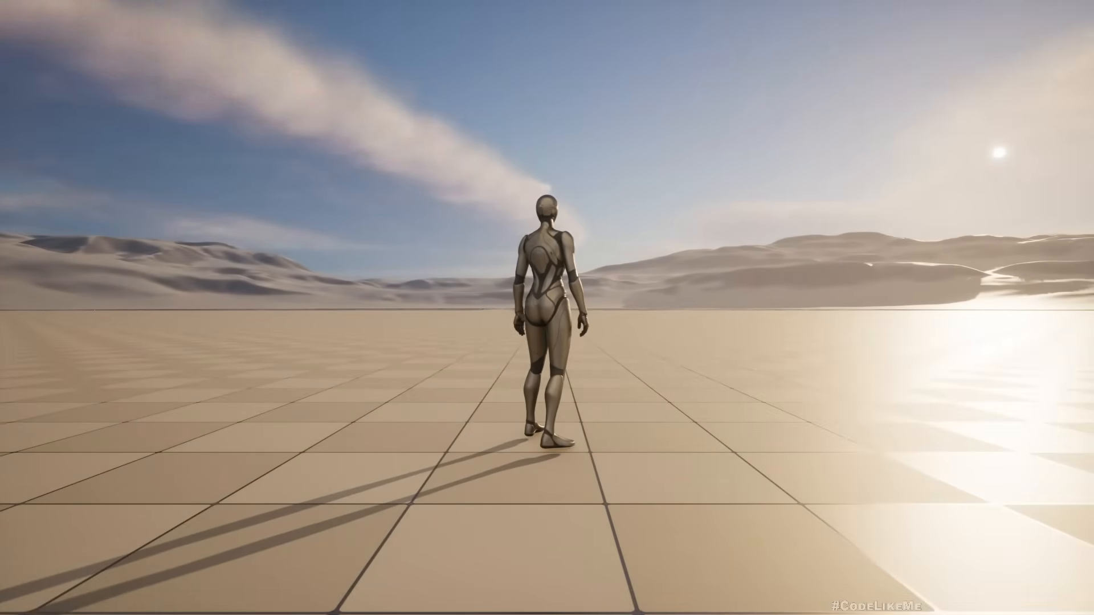
key("w")
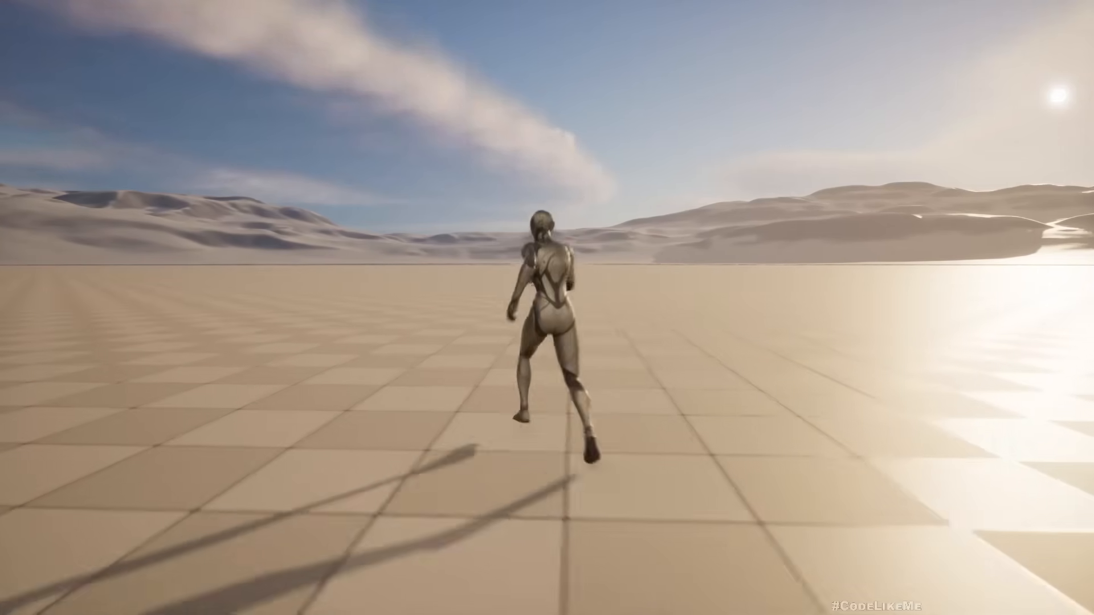
Step: Replay the level to check the opening of the cinematic, and save the level after stopping
key("Escape")
key("alt+p")
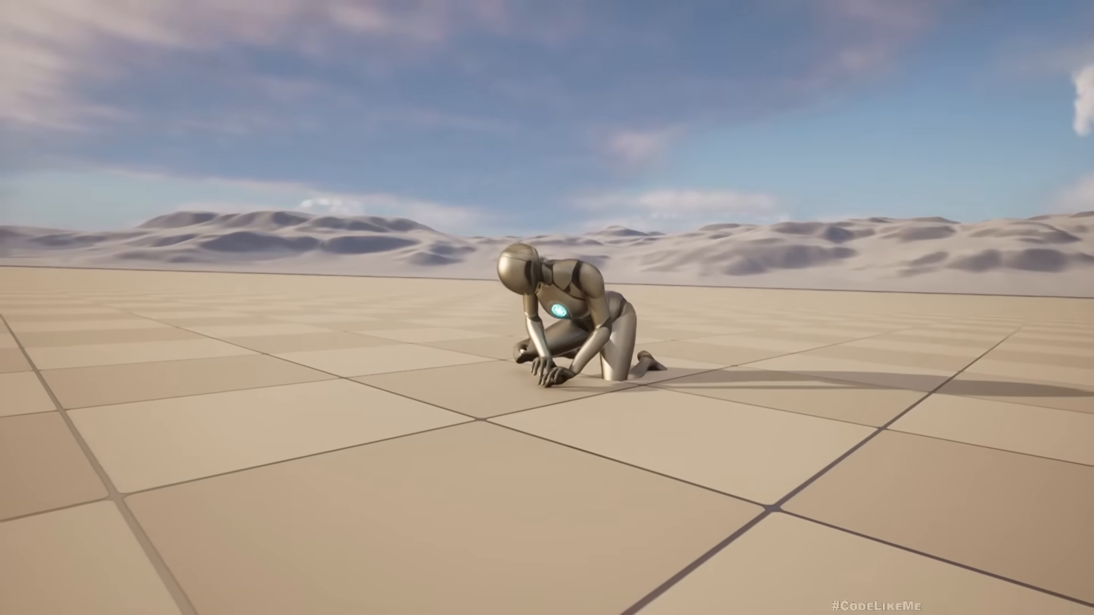
key("Escape")
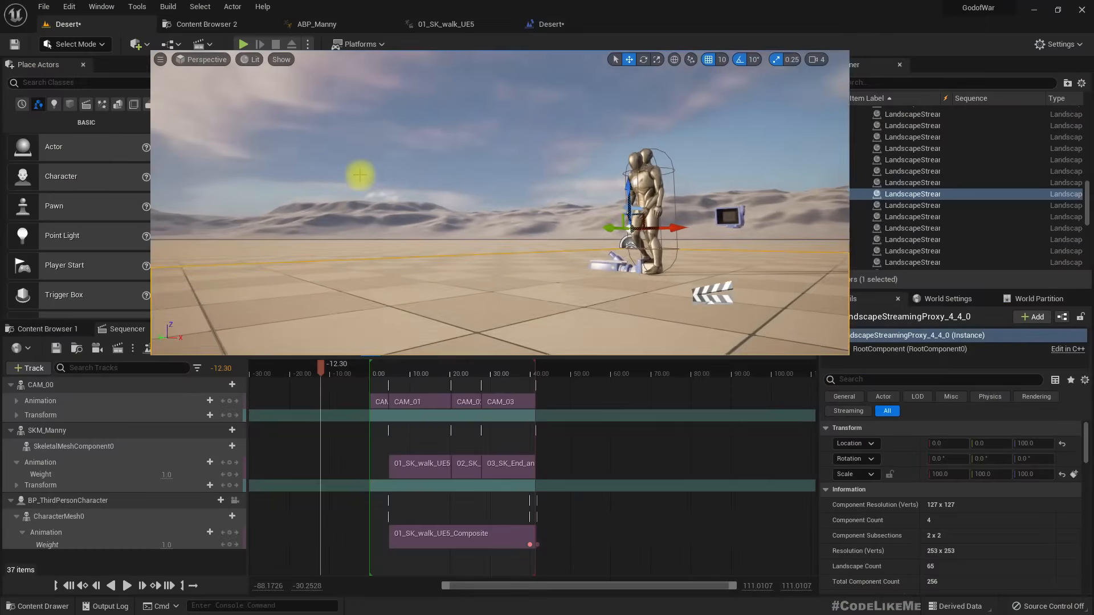
key("ctrl+s")
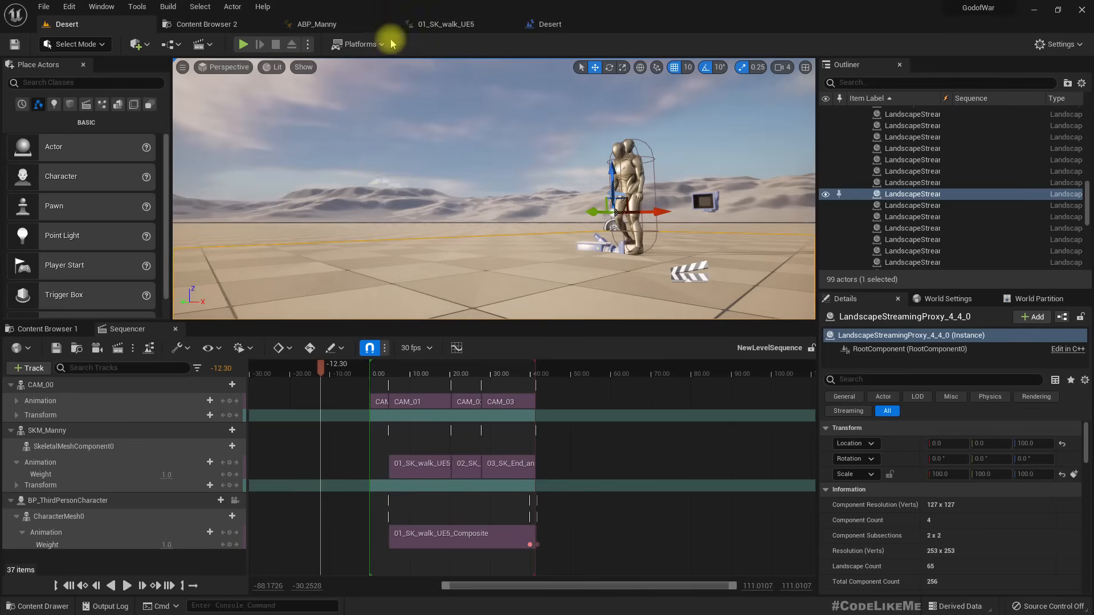
Step: Examine the level blueprint's chain from Disable Input through the SET nodes to Attach Component To Component
left_click(553, 25)
scroll(549, 171, "up", 5)
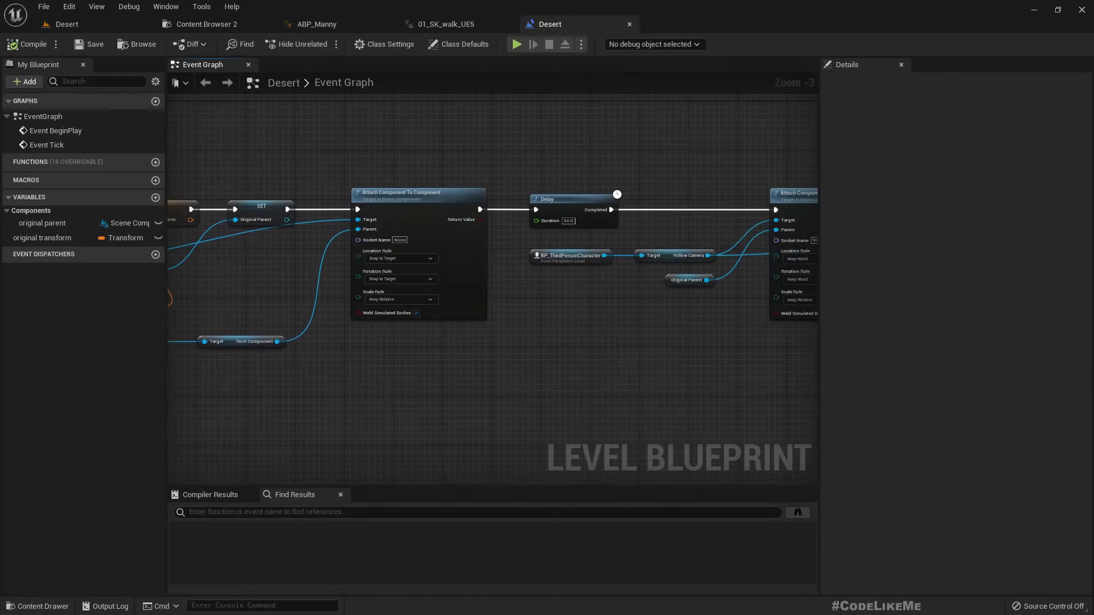
right_click_drag(102, 152, 425, 195)
right_click_drag(525, 193, 429, 186)
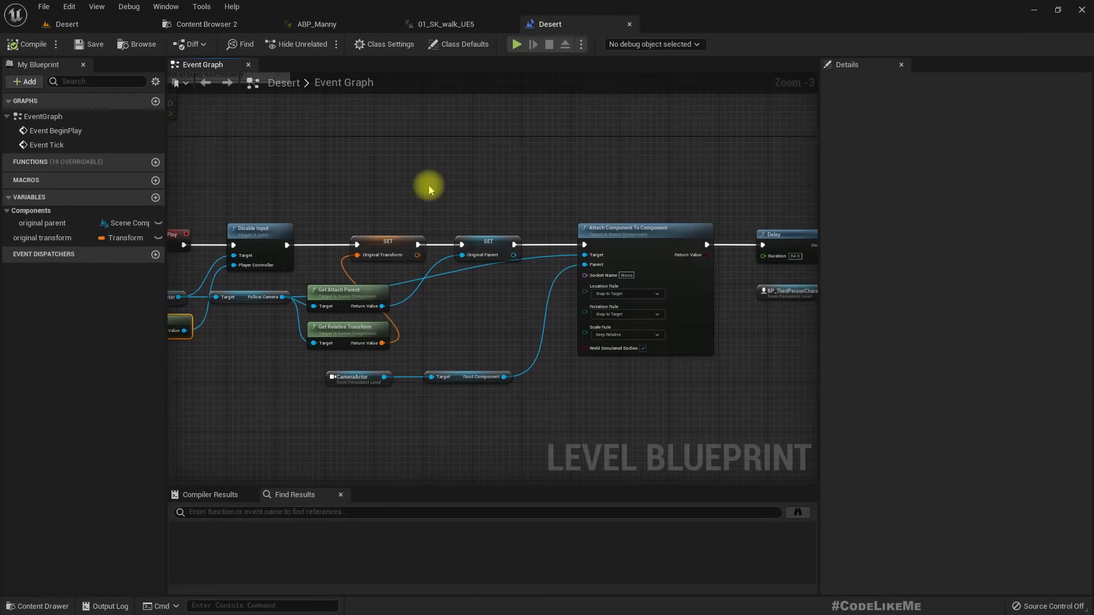
scroll(430, 190, "down", 3)
scroll(378, 325, "up", 5)
right_click_drag(319, 220, 199, 308)
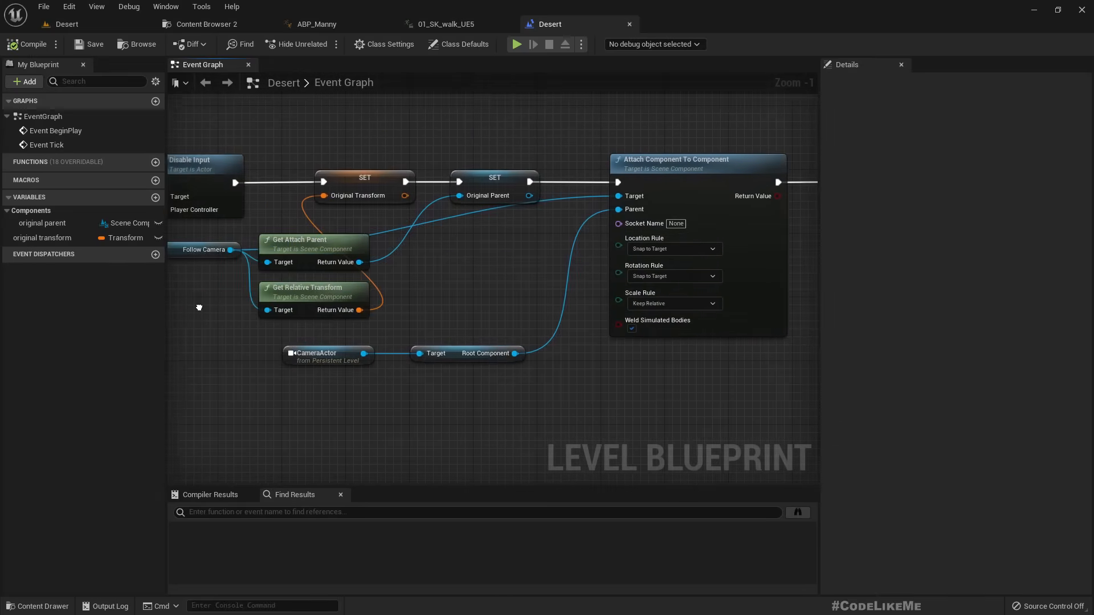
Step: Compare the level's sequence with the blueprint's camera attachment nodes, and inspect the Control Rig node in ABP_Manny's AnimGraph
left_click(94, 24)
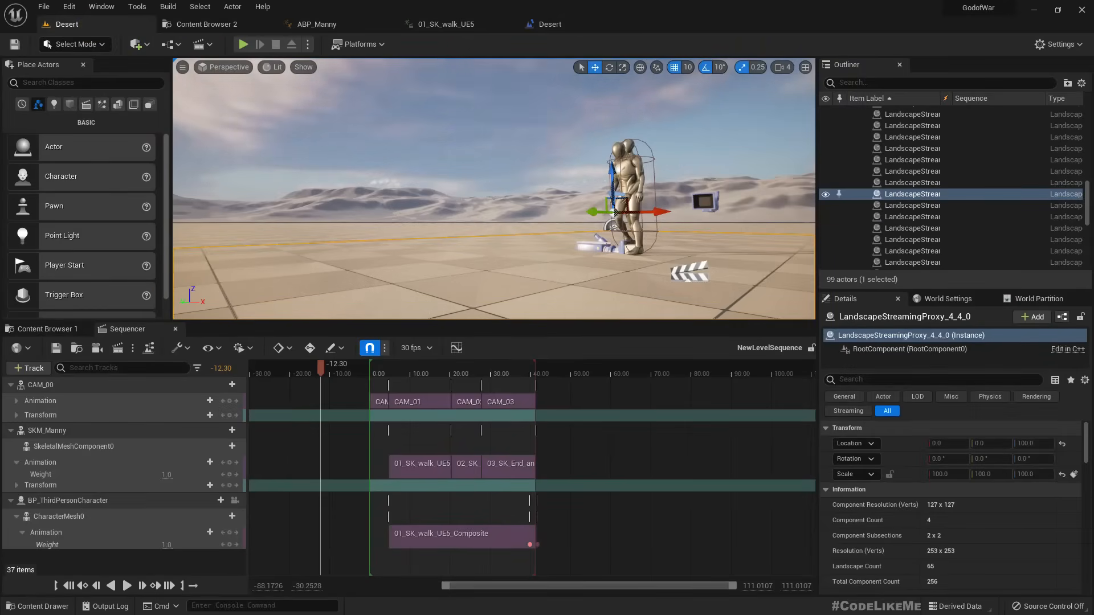
left_click(479, 116)
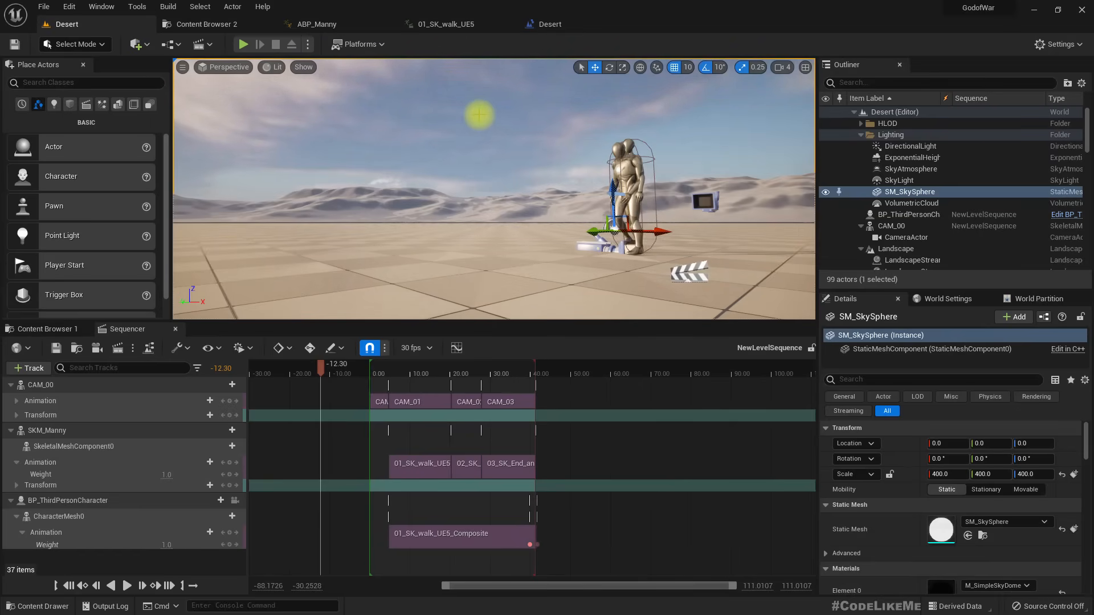
left_click(550, 24)
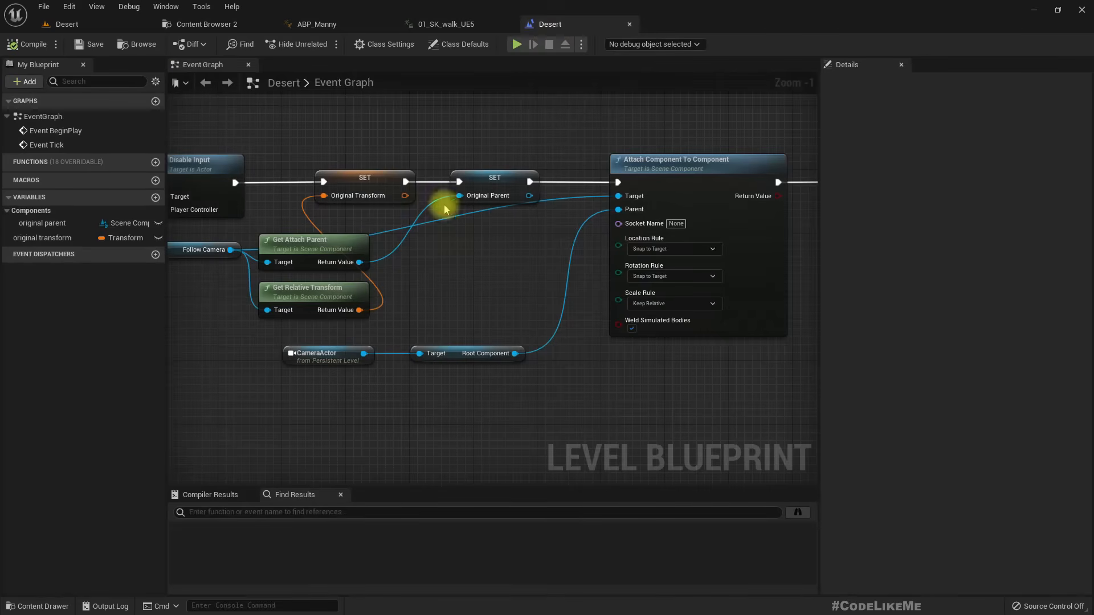
left_click(94, 24)
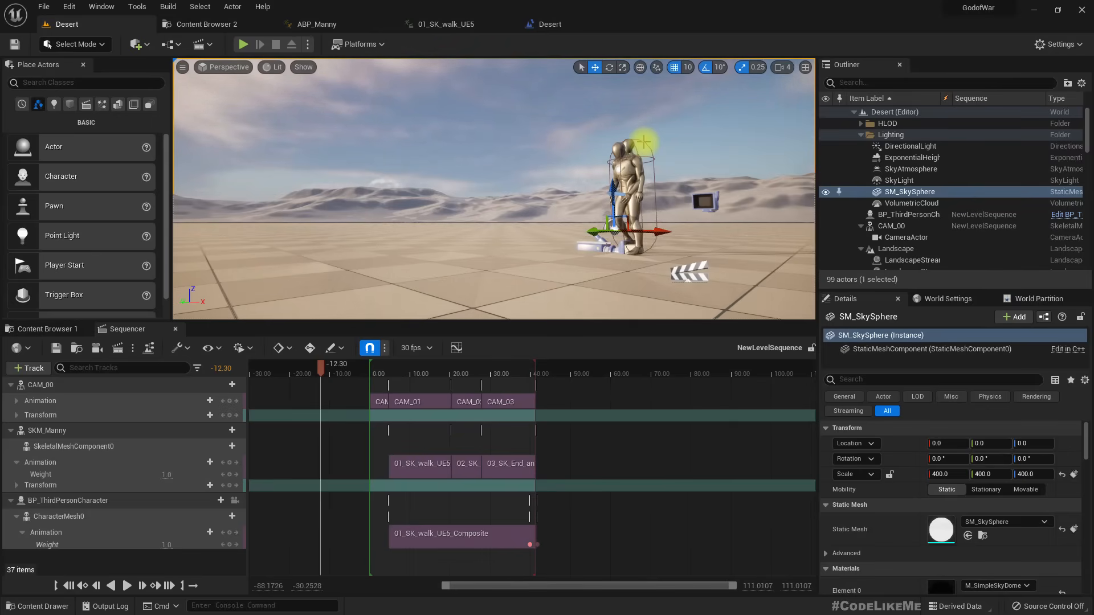
left_click(312, 22)
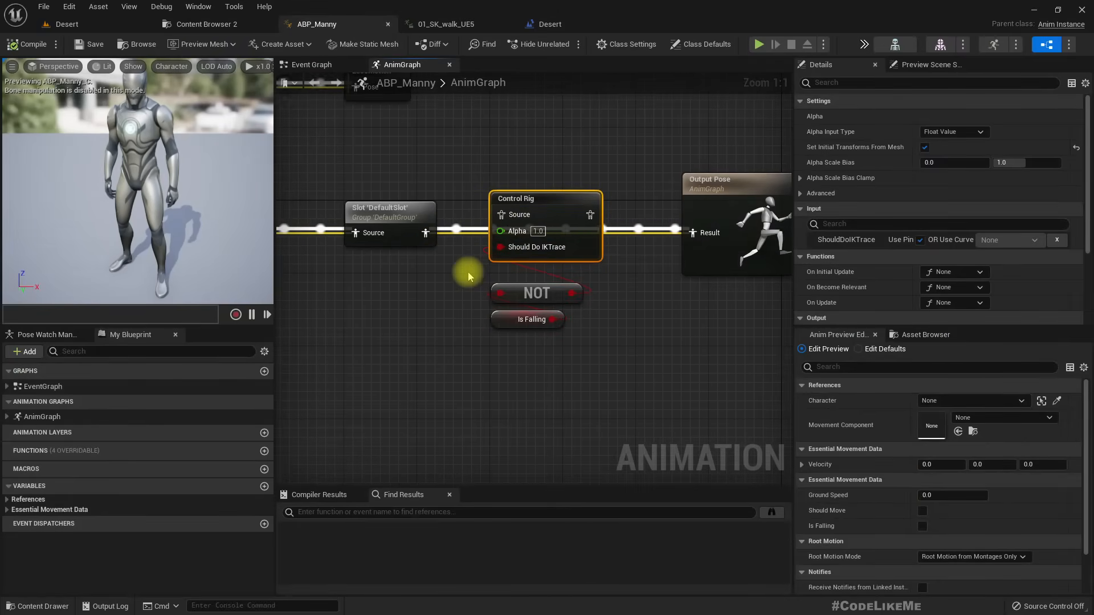
Step: Inspect the Is Falling variable node that feeds the Control Rig's Should Do IKTrace input through NOT, and return to the Desert level
left_click(417, 349)
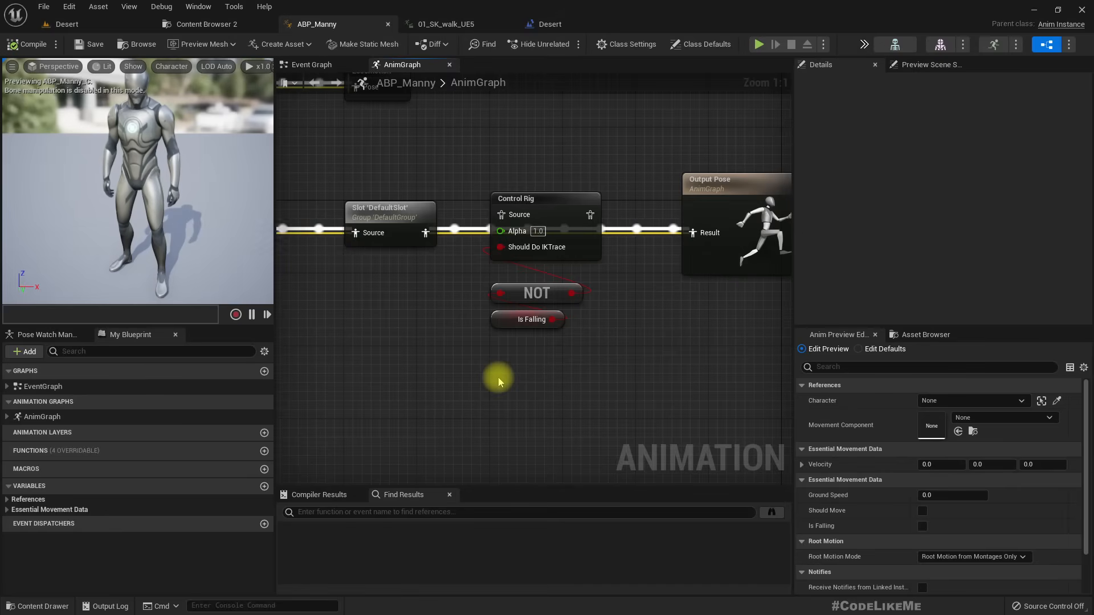
left_click(502, 318)
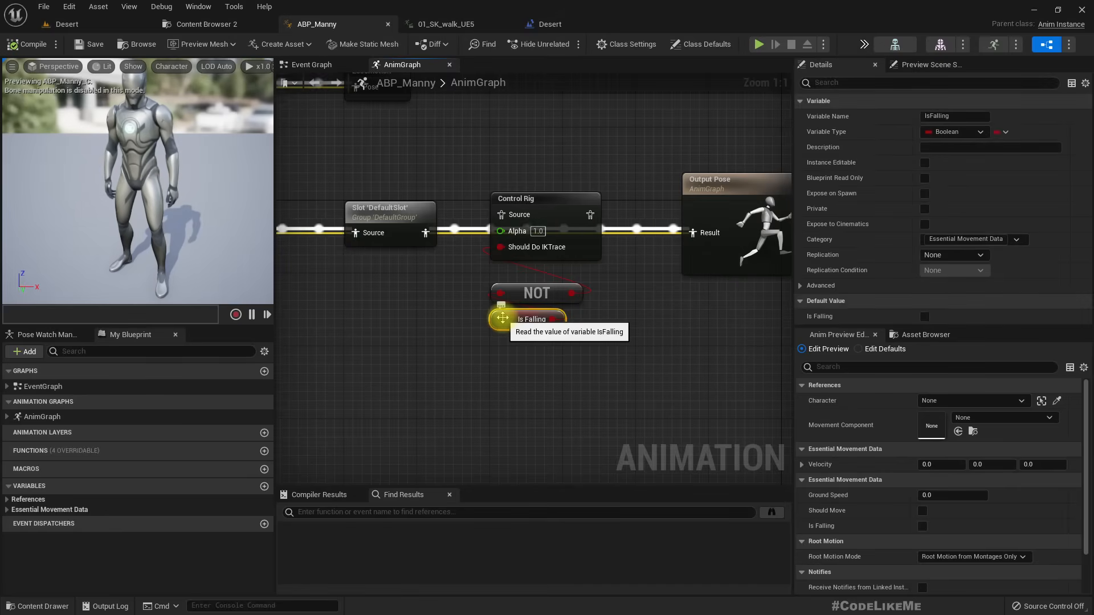
right_click(500, 315)
left_click(446, 333)
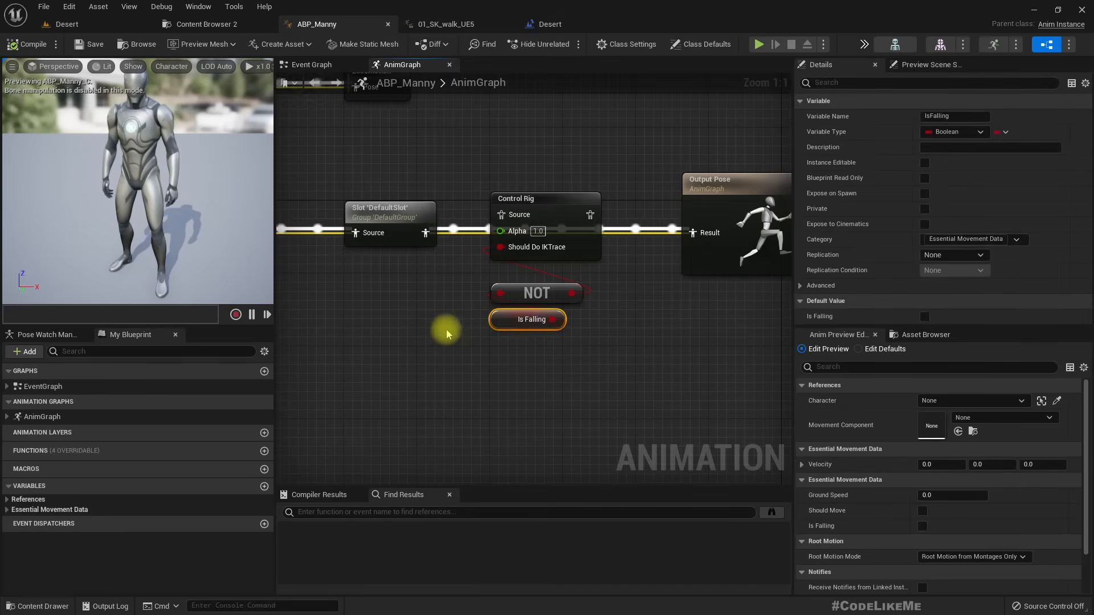
left_click(447, 333)
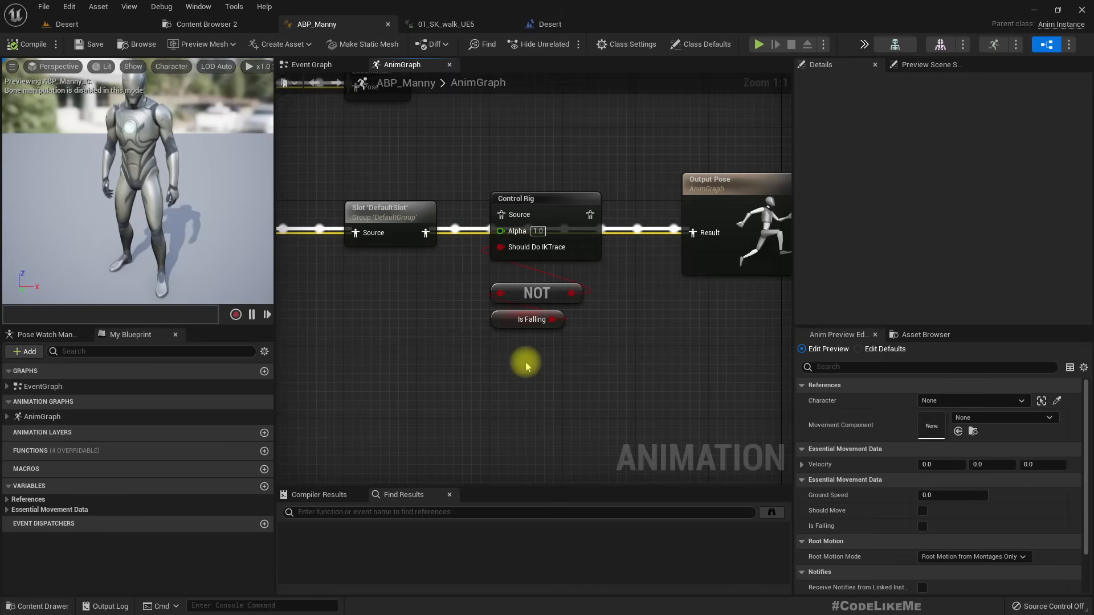
left_click(83, 23)
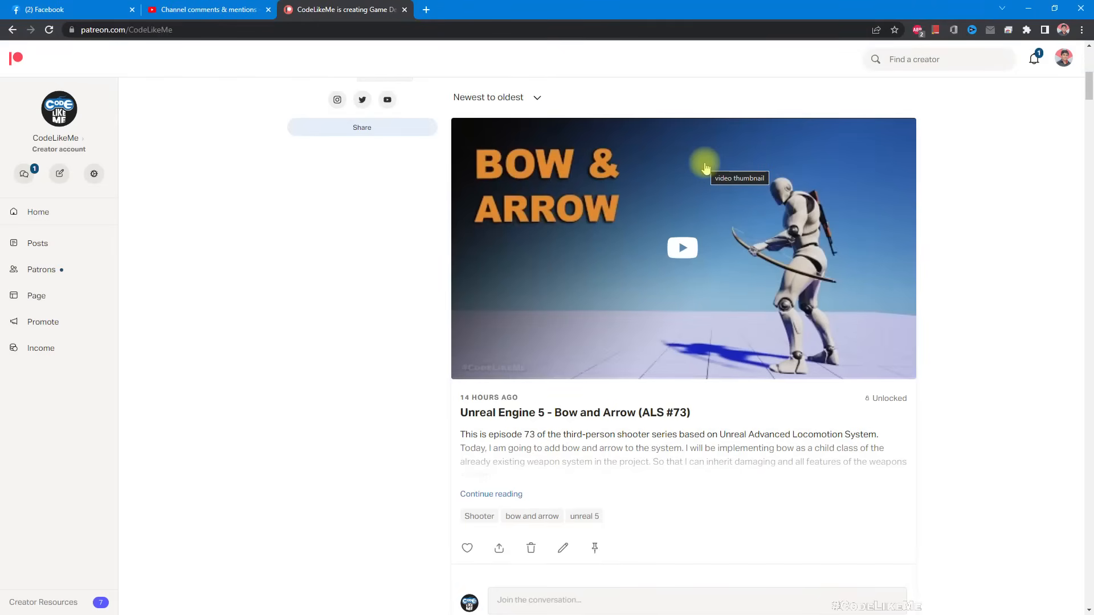
Step: Browse the CodeLikeMe Patreon page in the web browser, looking through its Unreal Engine 5 tutorial posts from newest to older ones
scroll(705, 167, "down", 13)
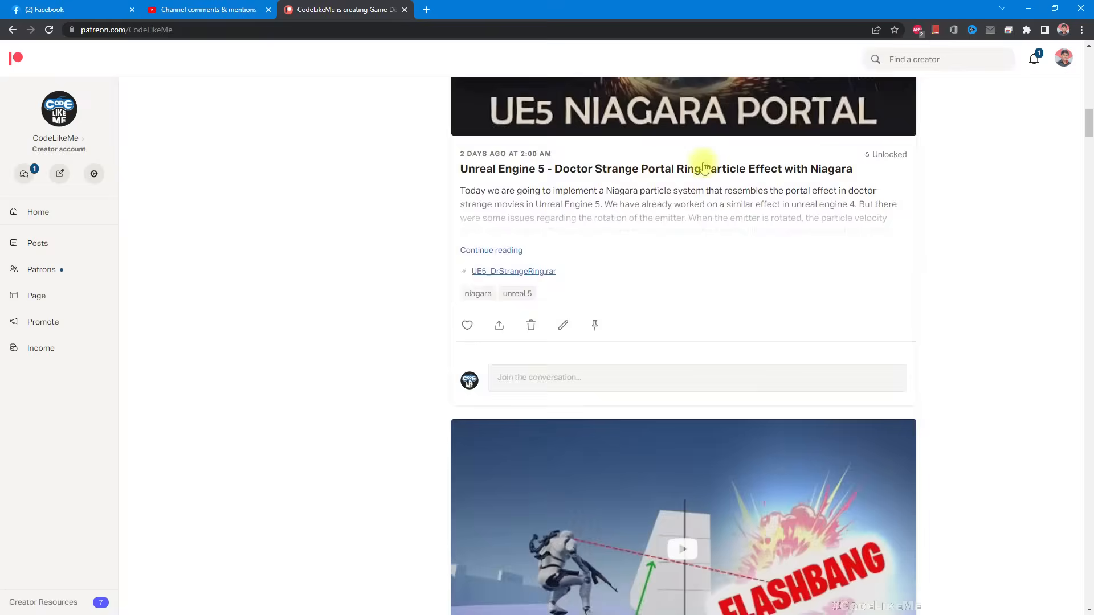
scroll(704, 165, "down", 18)
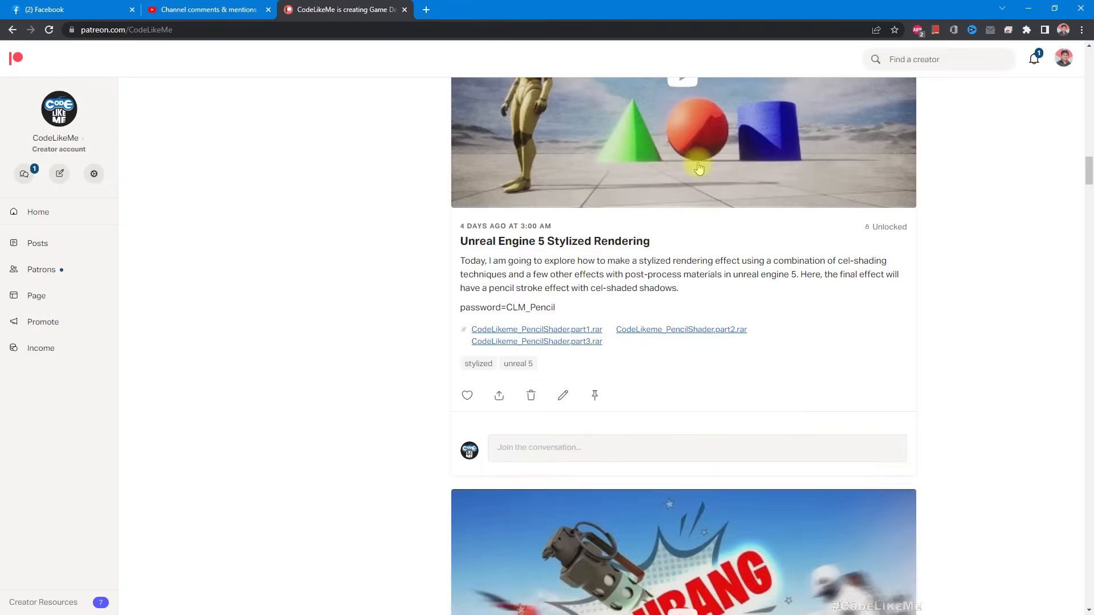
scroll(699, 168, "down", 10)
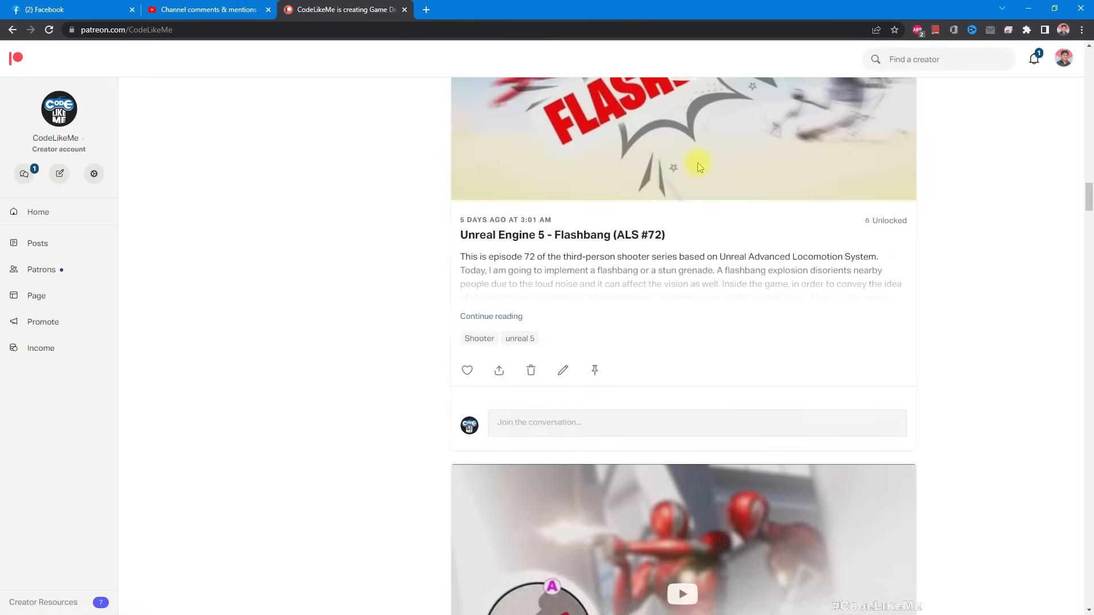
scroll(699, 167, "down", 16)
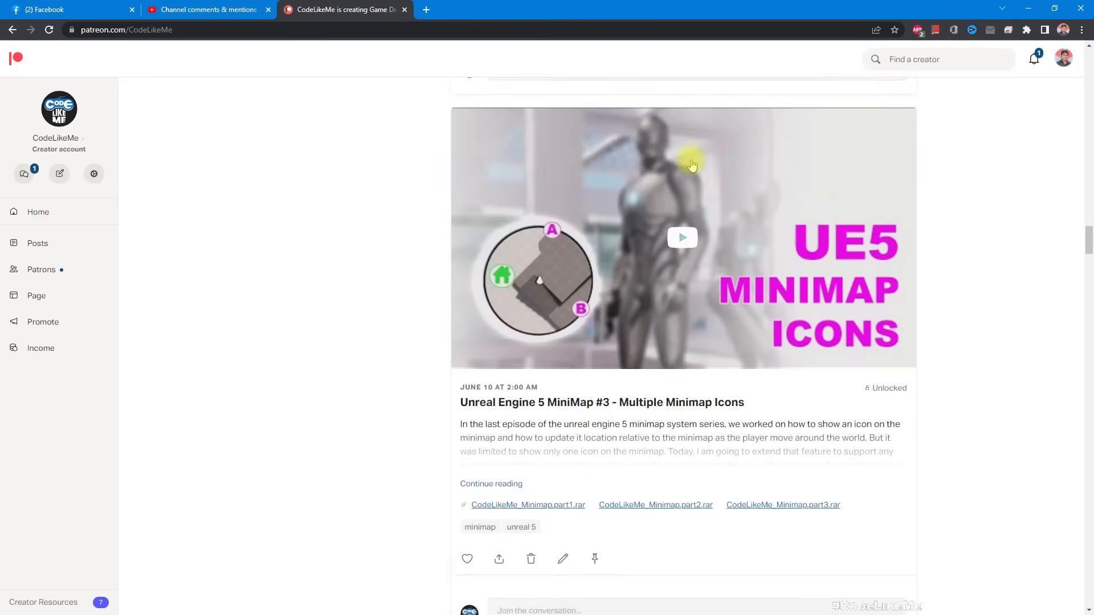
scroll(693, 165, "down", 19)
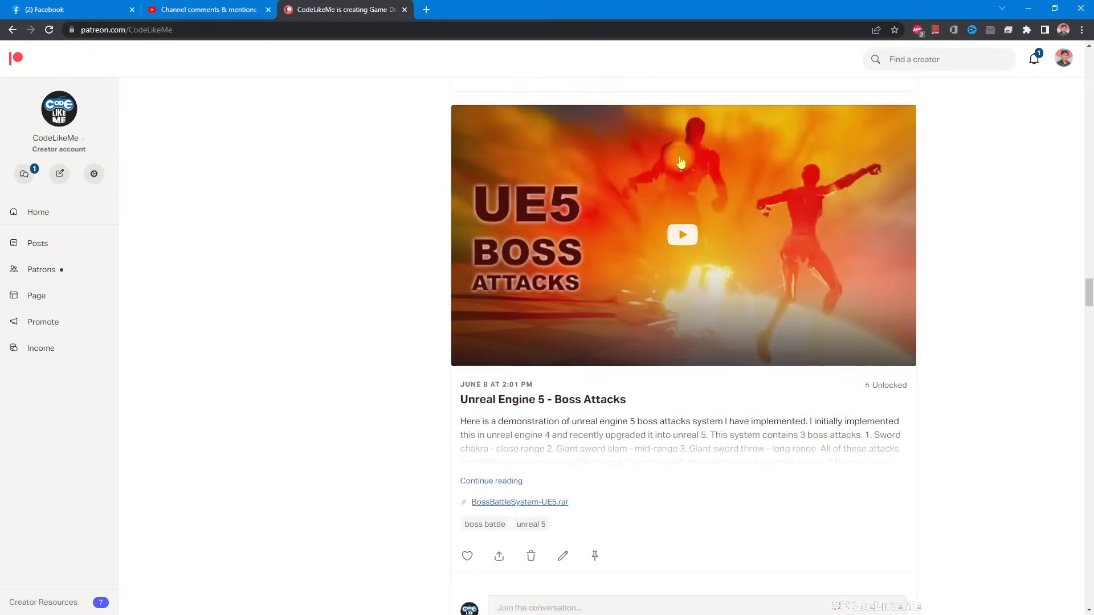
scroll(681, 162, "down", 18)
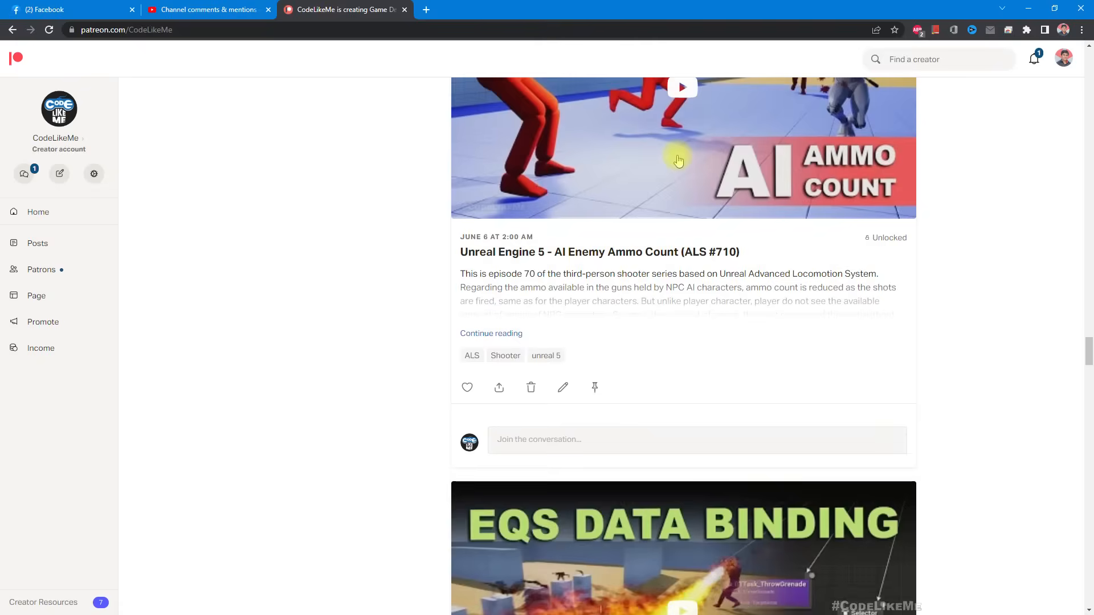
scroll(678, 162, "down", 20)
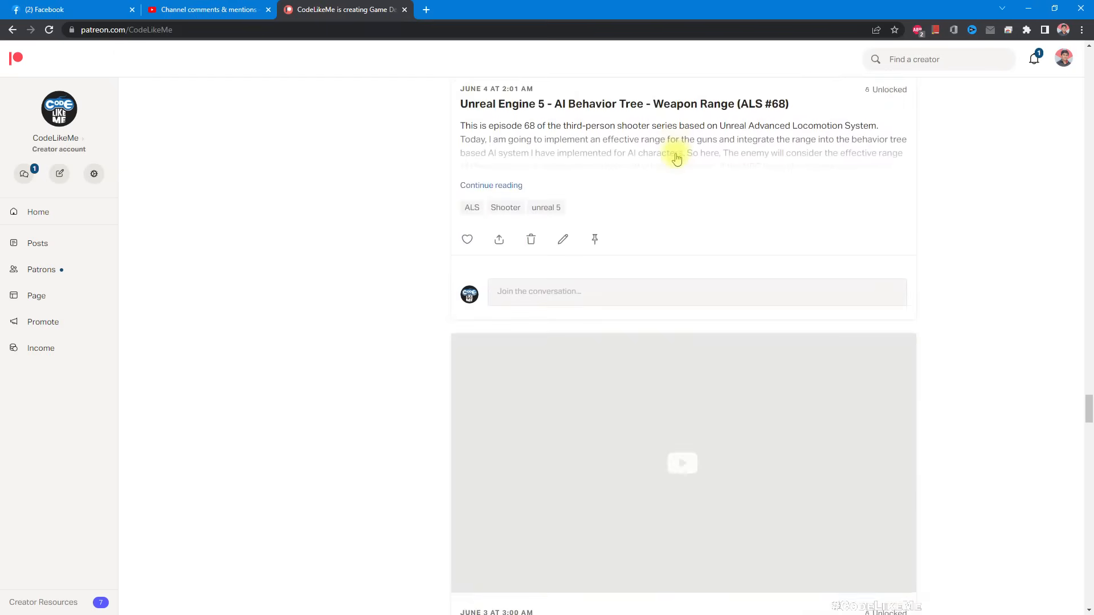
scroll(677, 159, "down", 5)
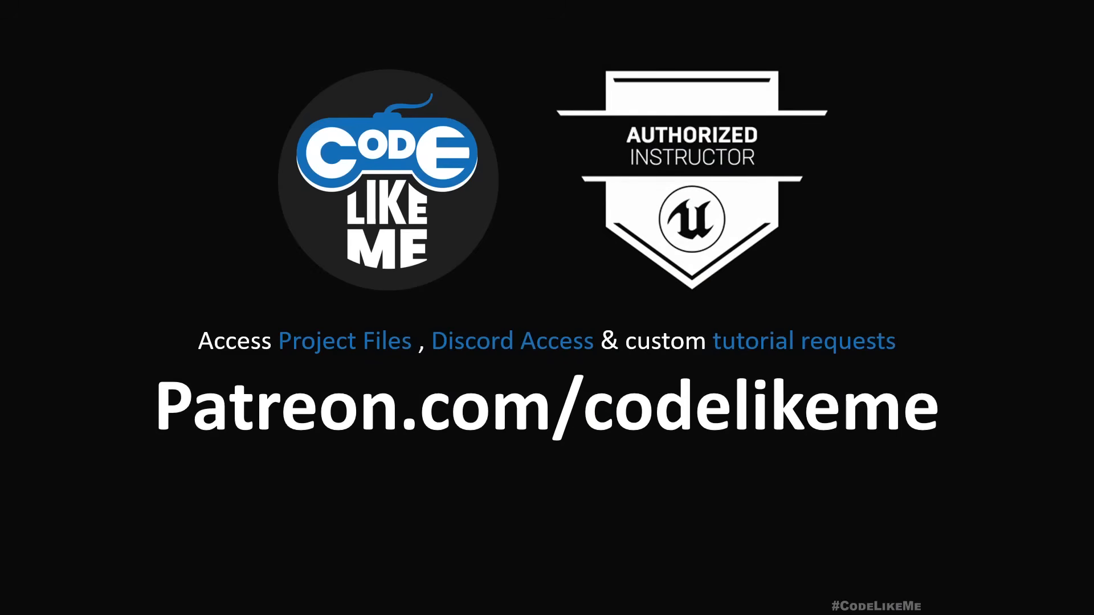